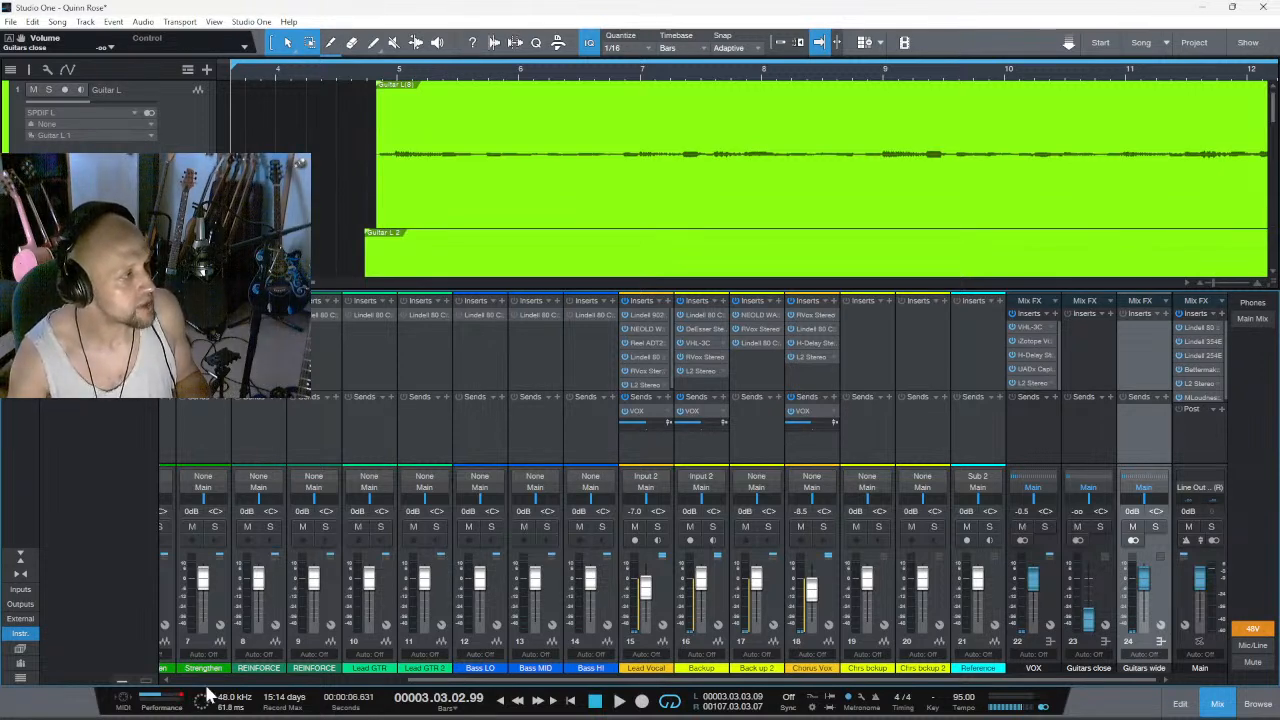
- Remove the Harrison 32 insert from the Guitar L, Guitar L 2, Guitar R and 2nd GTR L channels
{"action": "left_click", "coordinate": [248, 680]}
{"action": "left_click_drag", "start_coordinate": [248, 680], "coordinate": [182, 677]}
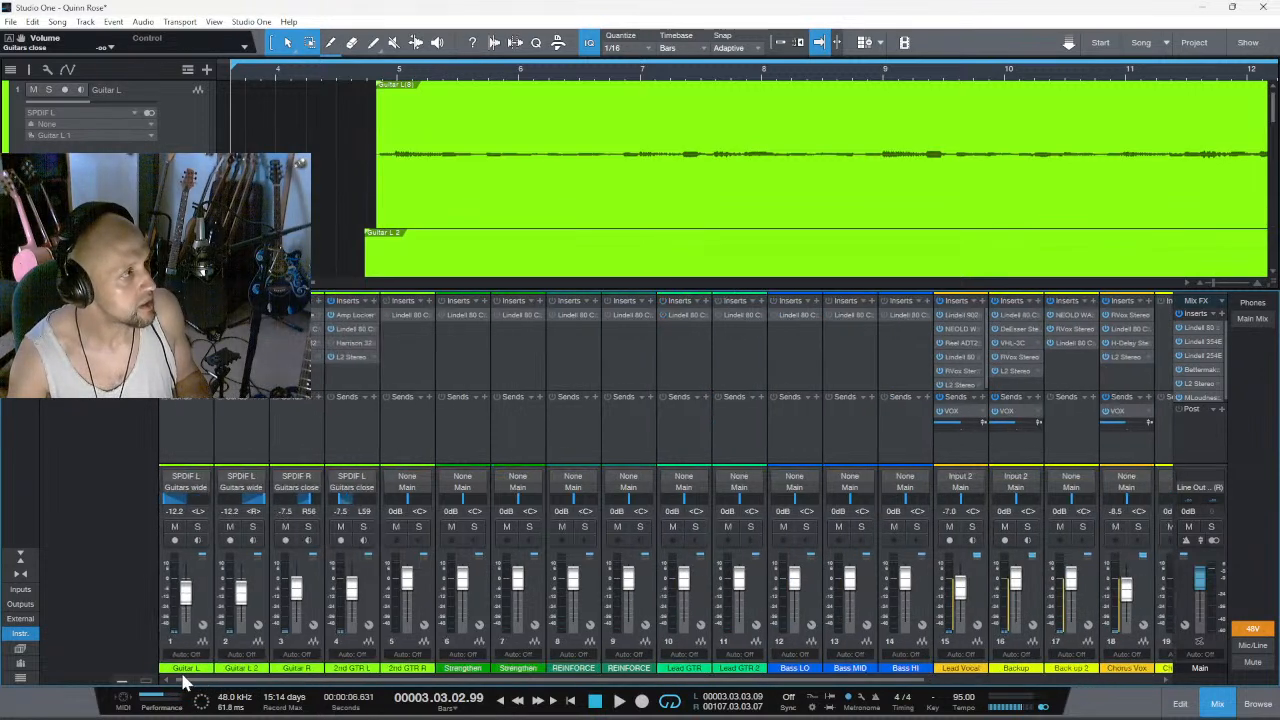
{"action": "left_click", "coordinate": [207, 343]}
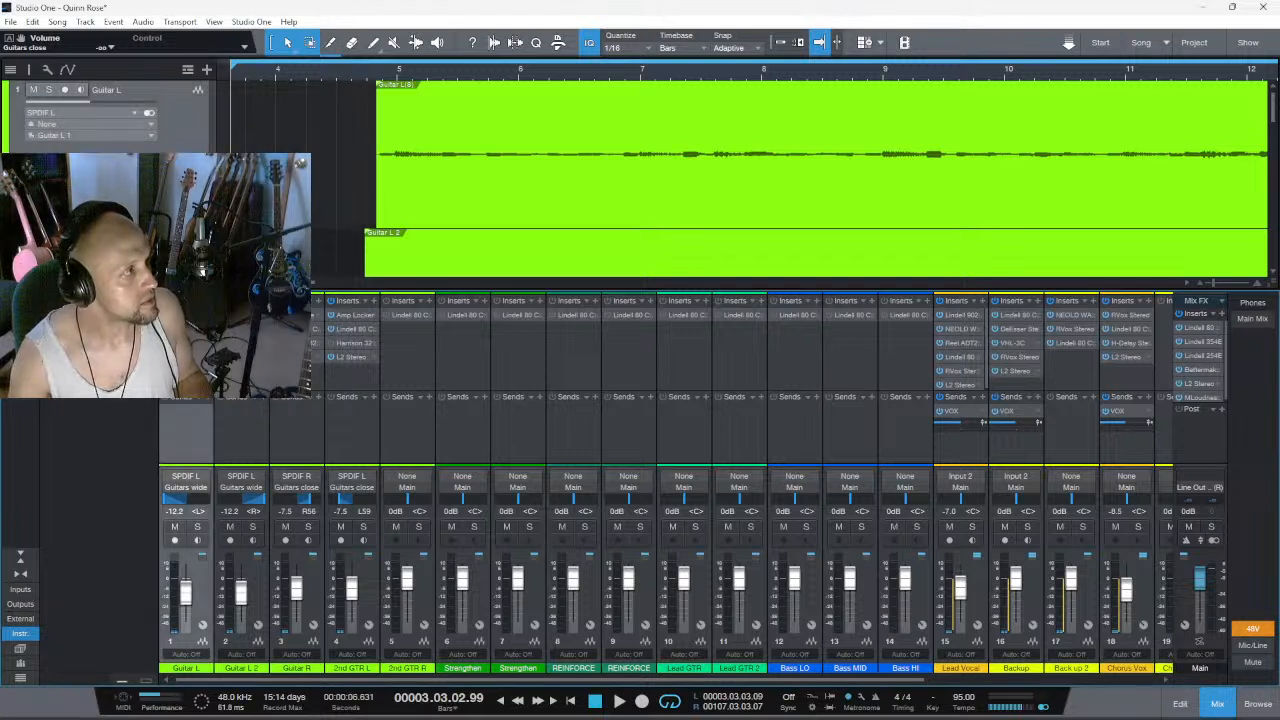
{"action": "left_click", "coordinate": [201, 468]}
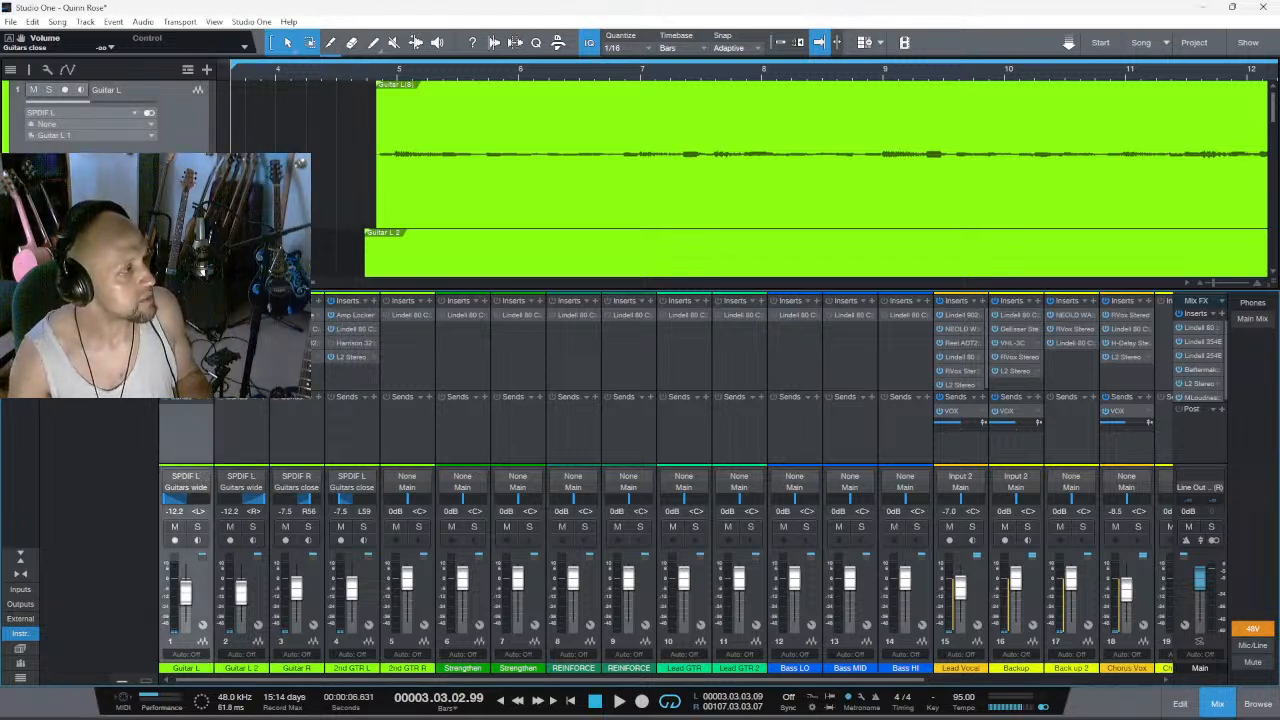
{"action": "left_click", "coordinate": [262, 343]}
{"action": "left_click", "coordinate": [240, 470]}
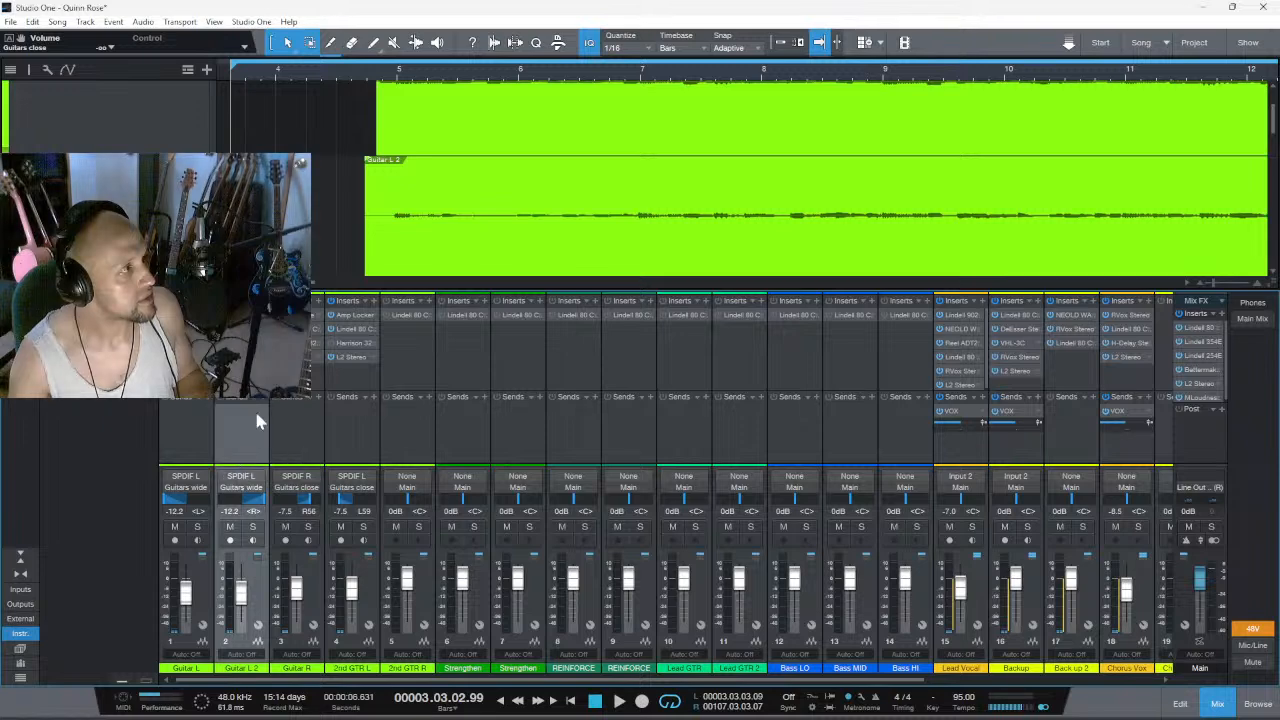
{"action": "left_click", "coordinate": [317, 343]}
{"action": "left_click", "coordinate": [298, 468]}
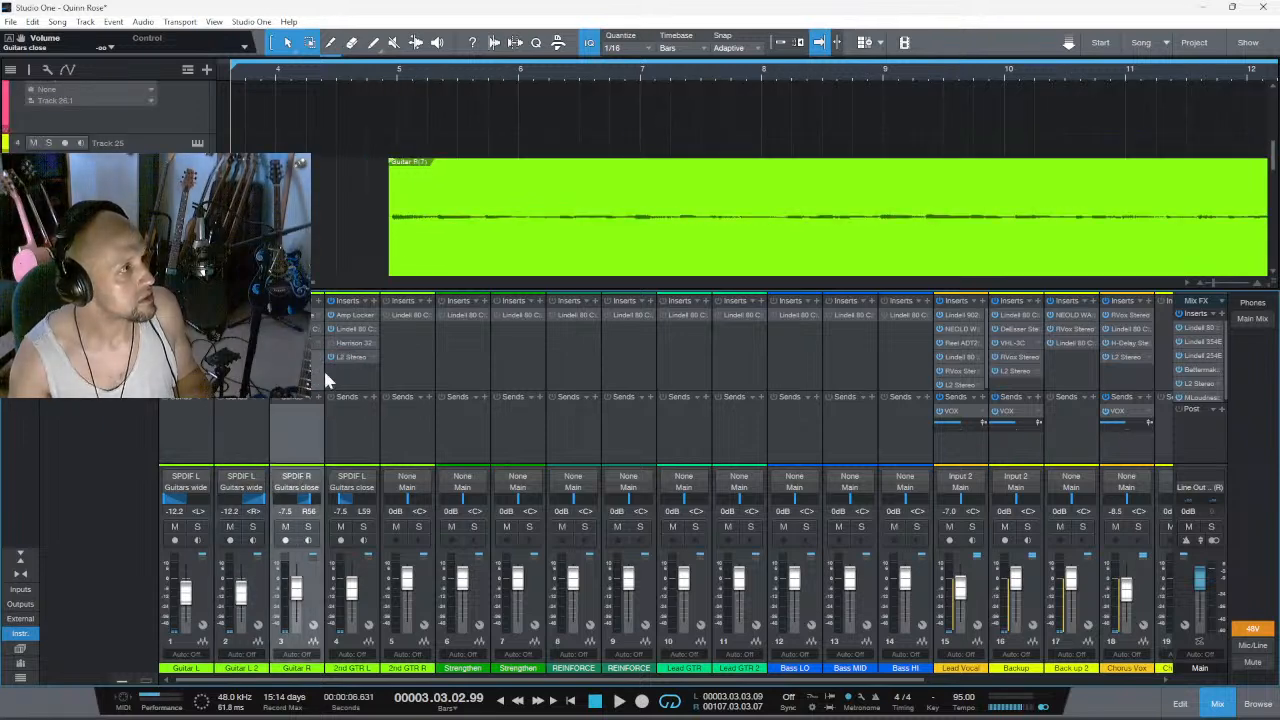
{"action": "left_click", "coordinate": [352, 343]}
{"action": "left_click", "coordinate": [366, 471]}
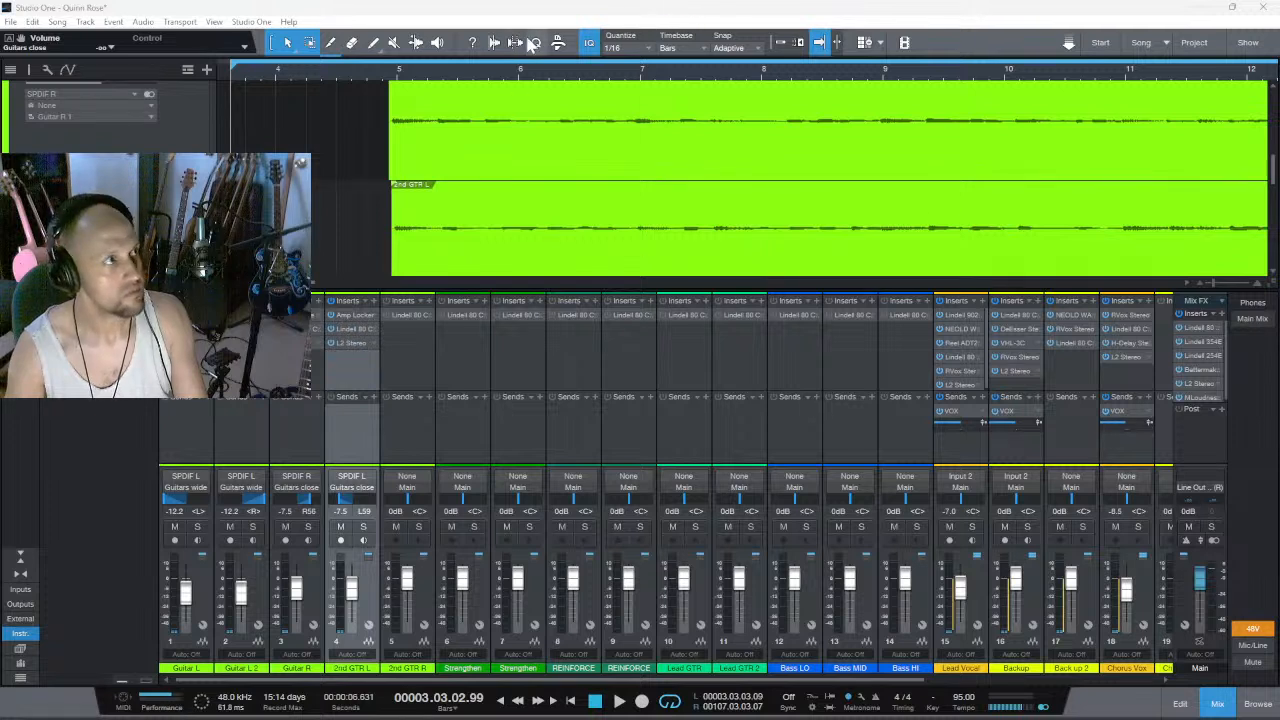
- Play back the full mix, and listen to Guitar L and Guitar L 2 soloed
{"action": "key", "text": "space"}
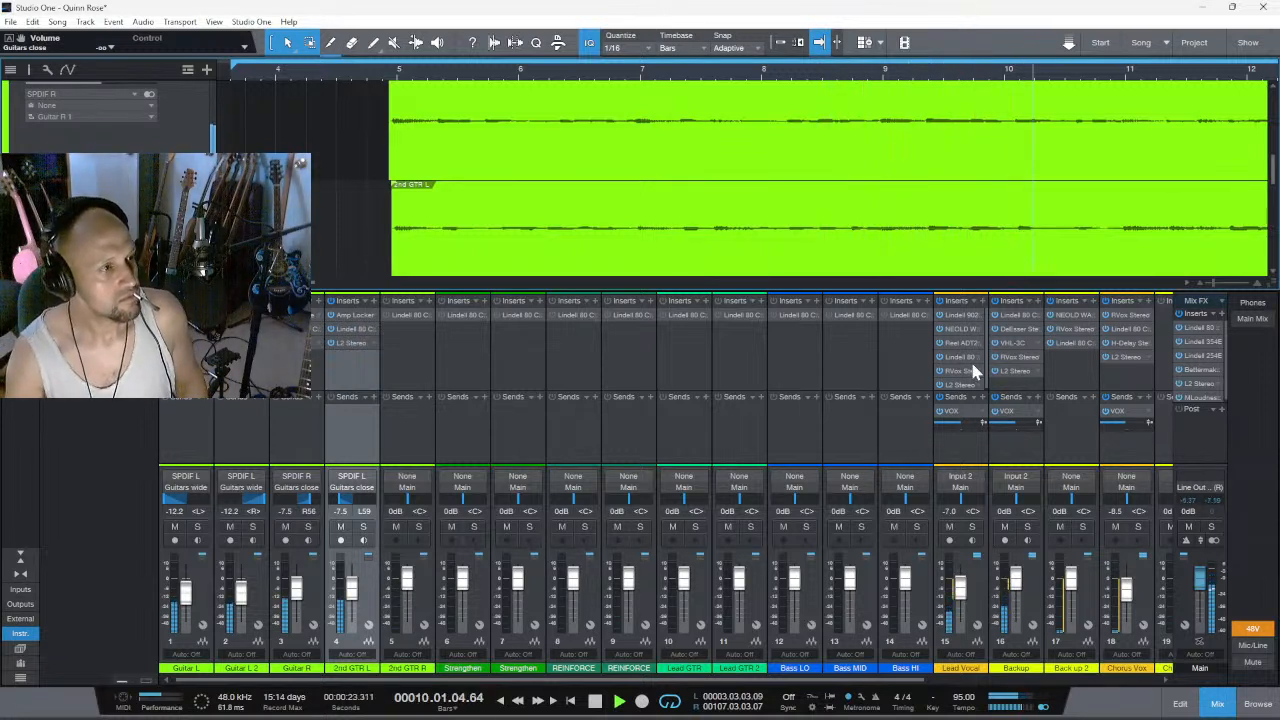
{"action": "key", "text": "space"}
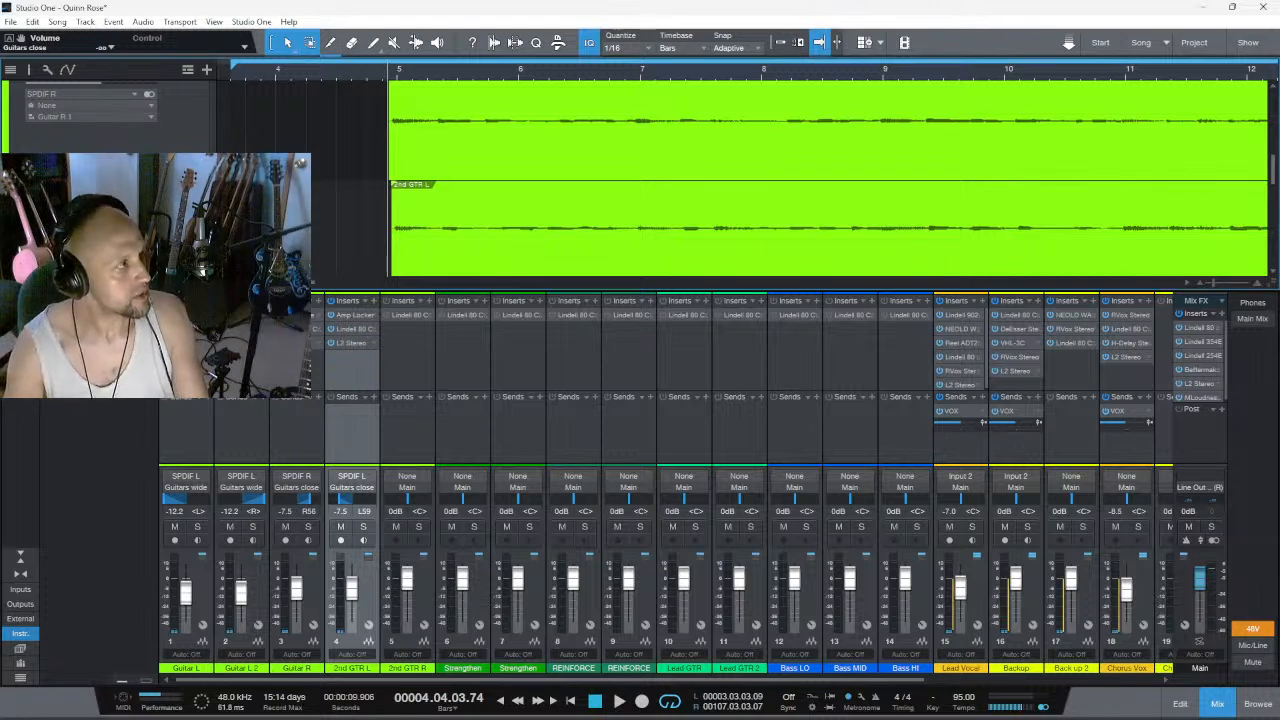
{"action": "left_click", "coordinate": [198, 526]}
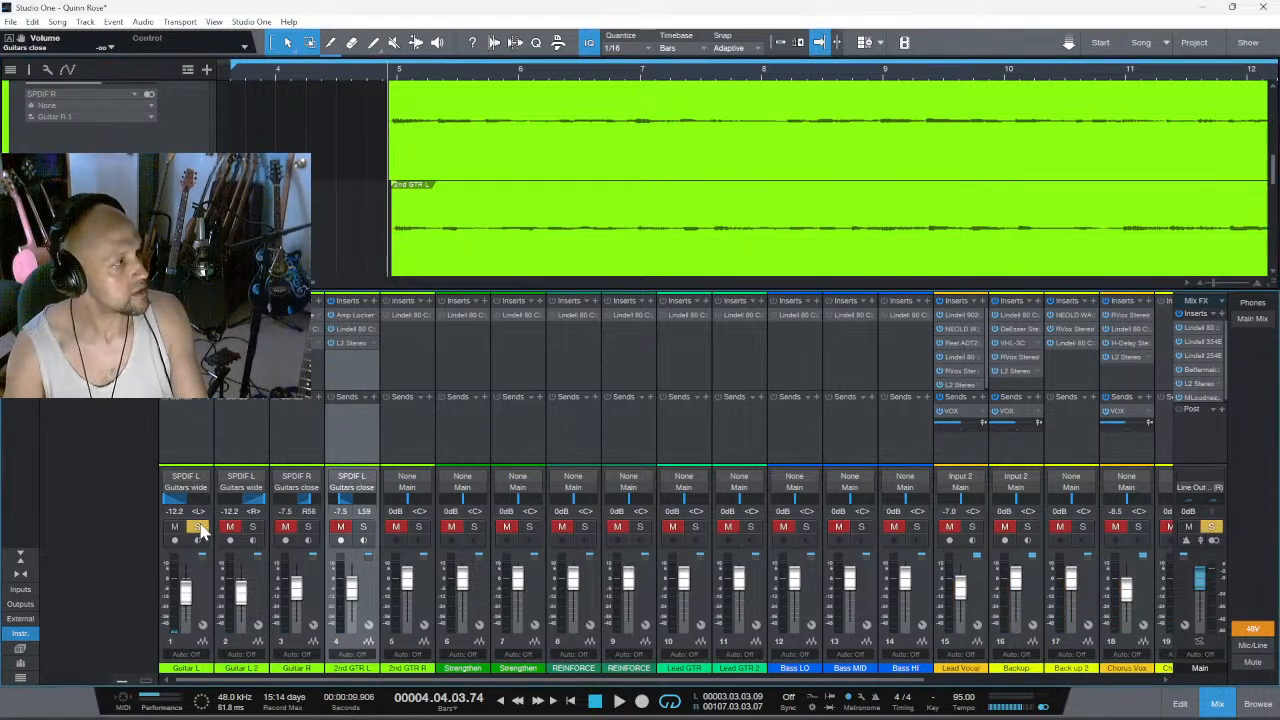
{"action": "left_click", "coordinate": [252, 530]}
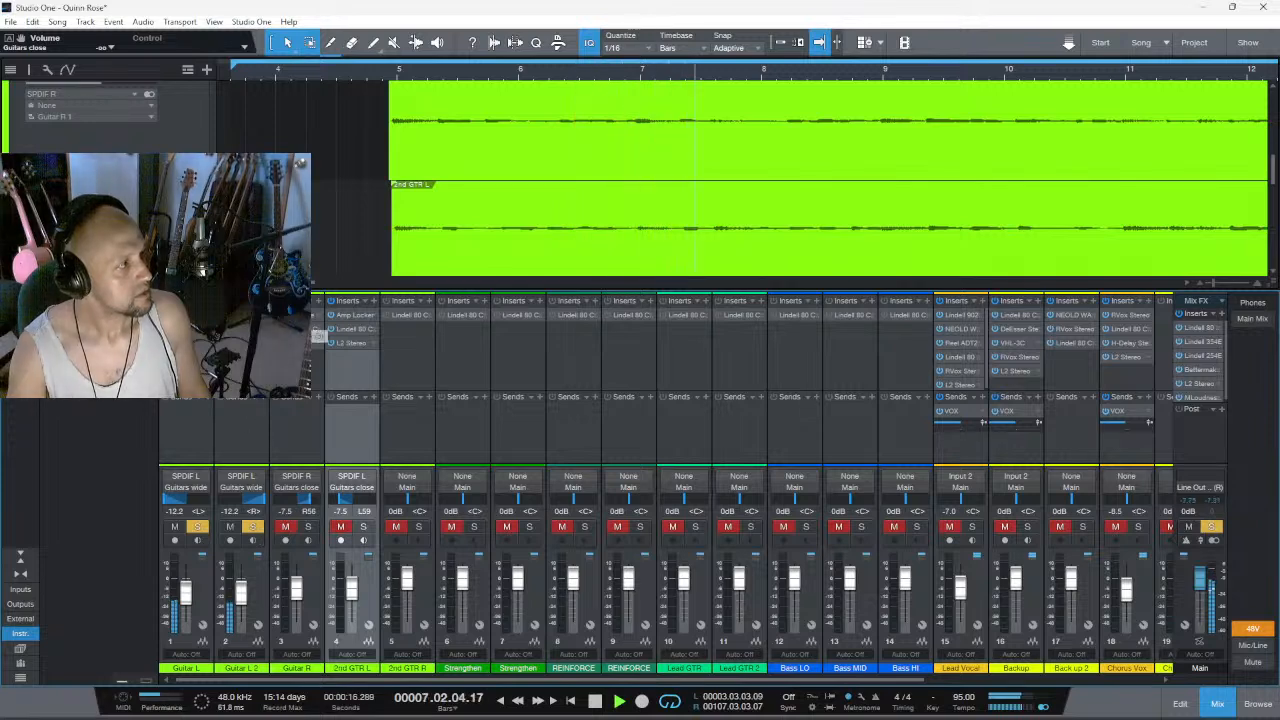
{"action": "left_click_drag", "start_coordinate": [247, 458], "coordinate": [247, 424]}
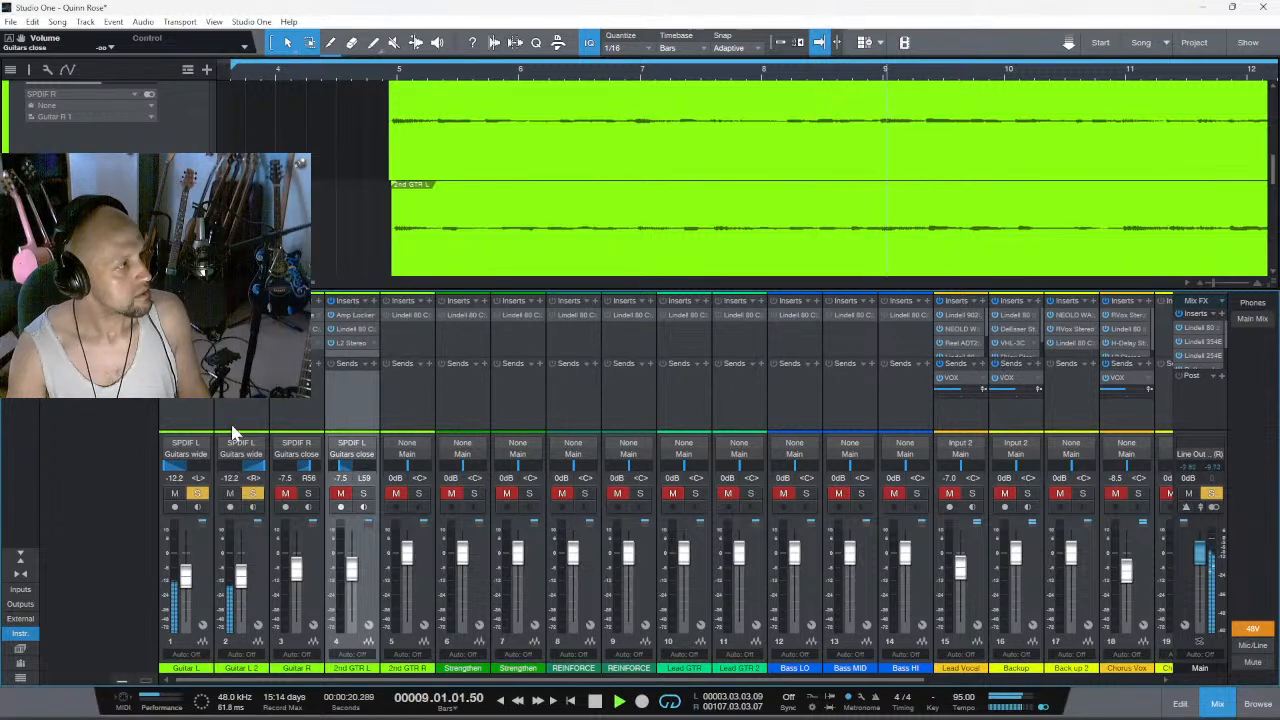
{"action": "left_click_drag", "start_coordinate": [228, 430], "coordinate": [228, 413]}
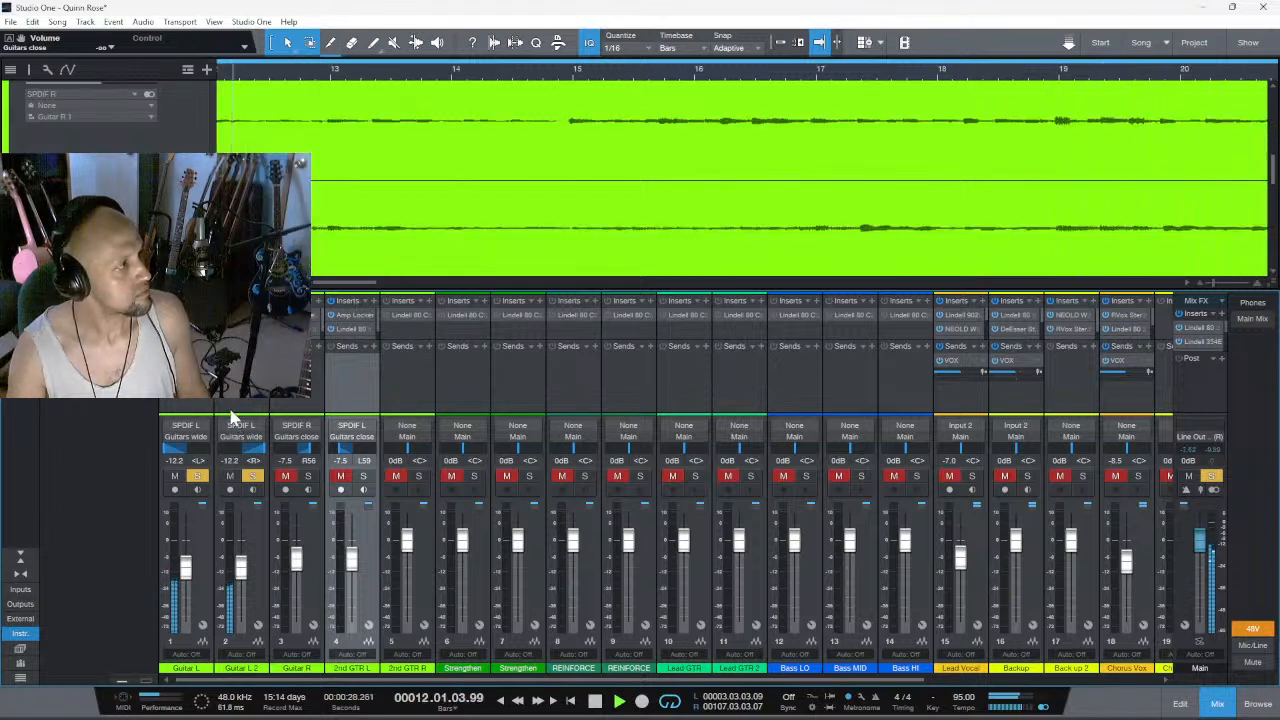
{"action": "left_click_drag", "start_coordinate": [231, 409], "coordinate": [230, 456]}
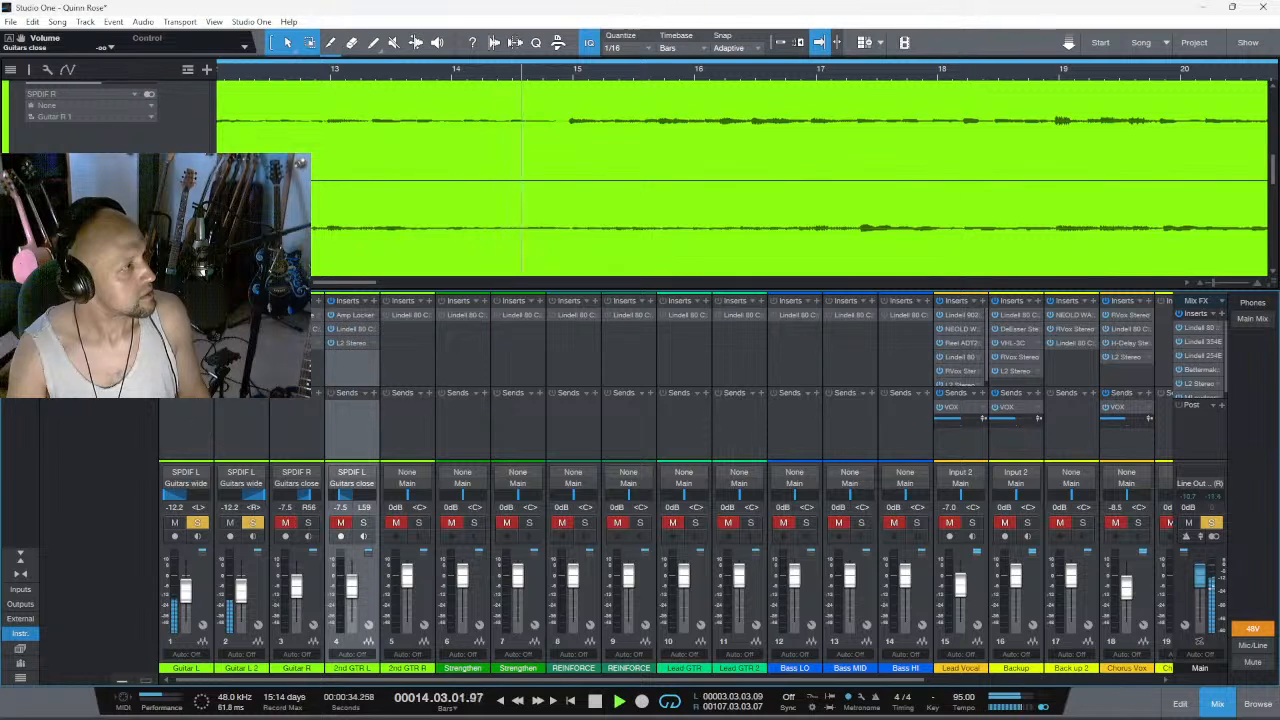
- Add a send to Guitars wide on the Guitar L and Guitar L 2 channels
{"action": "left_click", "coordinate": [210, 402]}
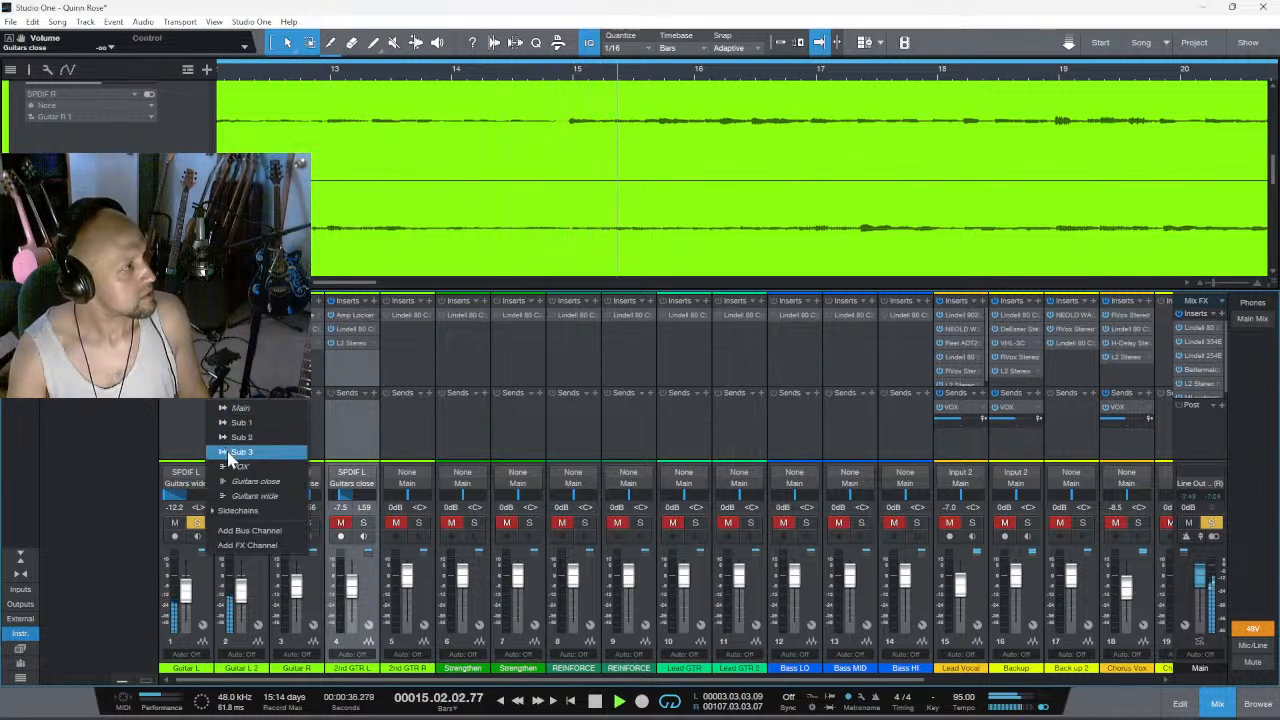
{"action": "left_click", "coordinate": [244, 496]}
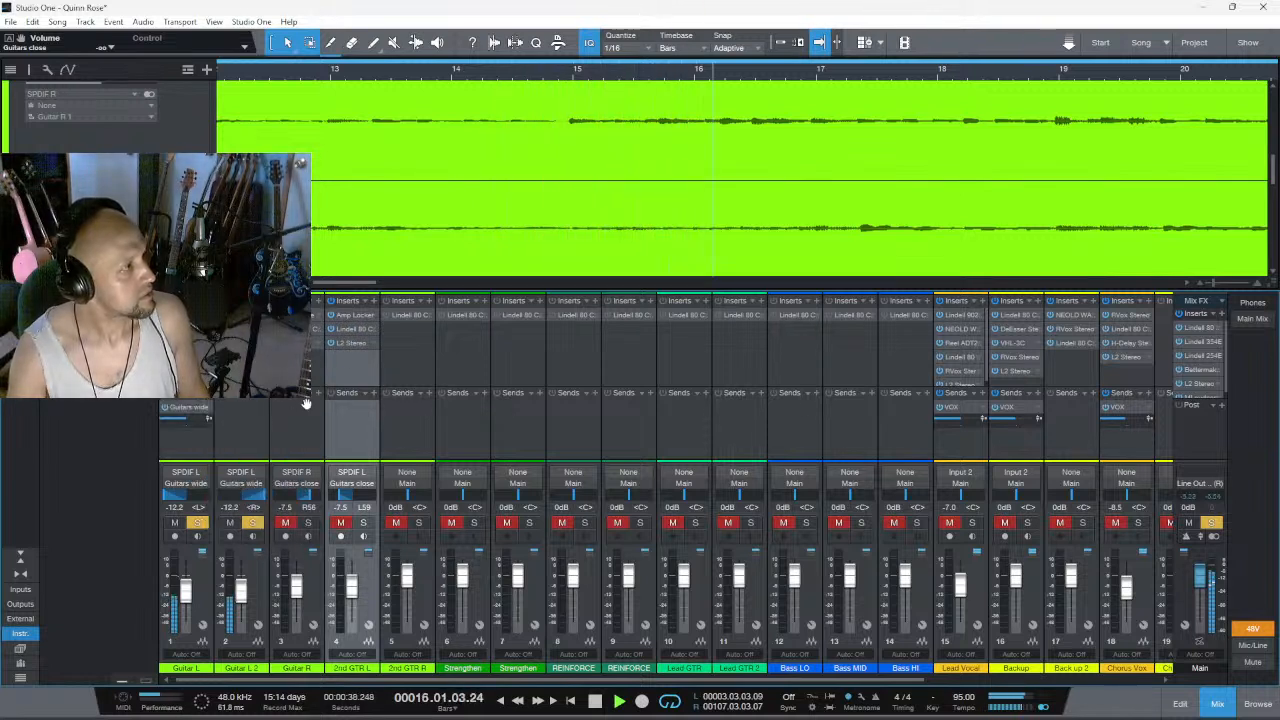
{"action": "left_click", "coordinate": [265, 403]}
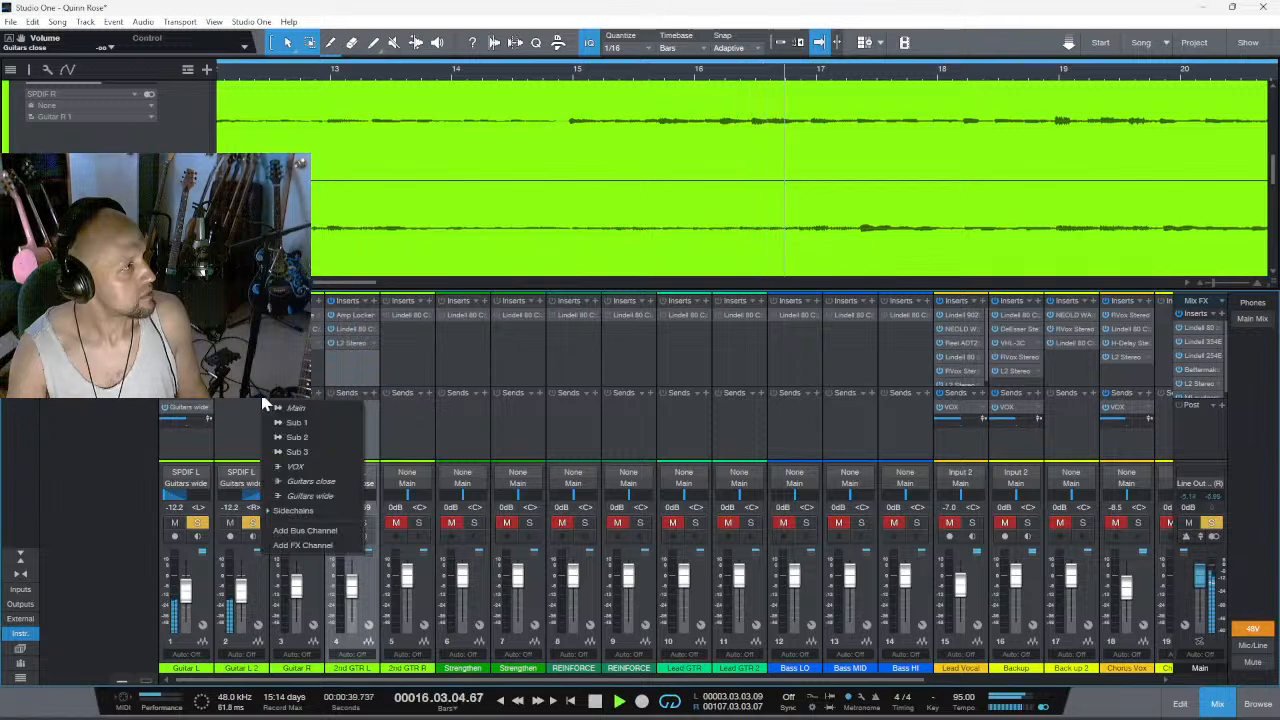
{"action": "left_click", "coordinate": [293, 497]}
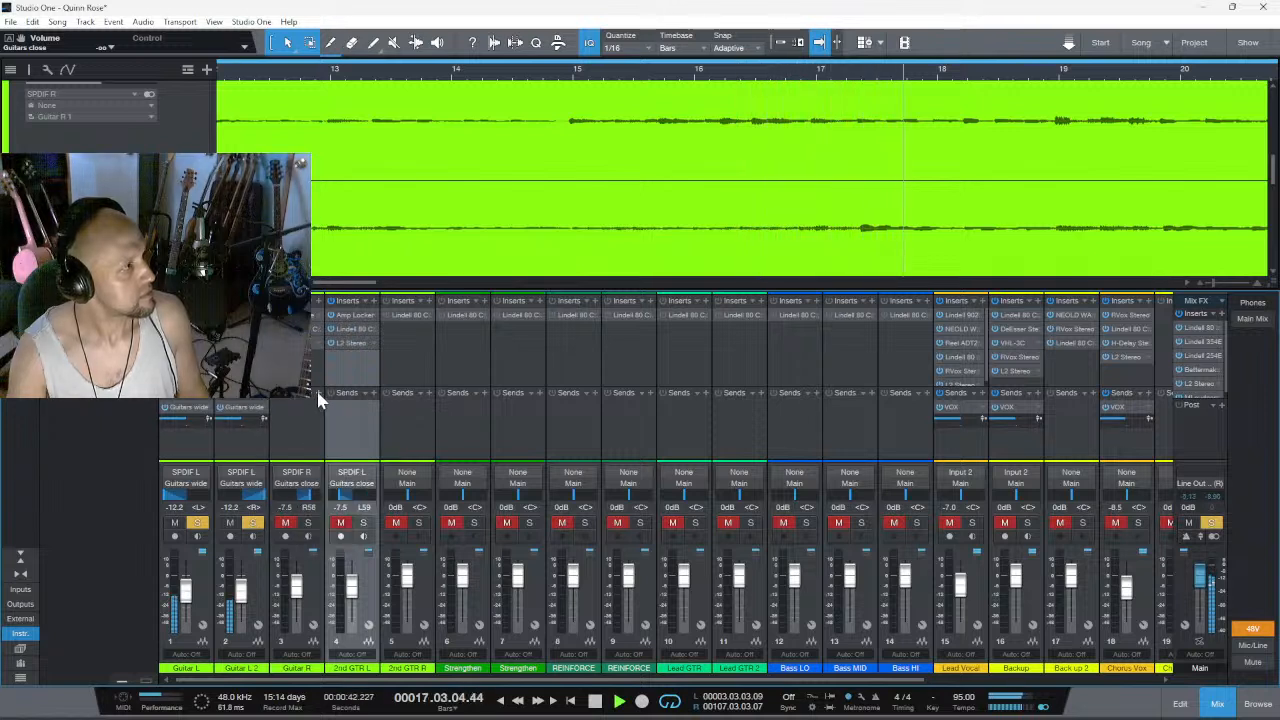
- Add a send to Guitars close on the Guitar R and 2nd GTR L channels
{"action": "left_click", "coordinate": [316, 406]}
{"action": "left_click", "coordinate": [336, 483]}
{"action": "right_click", "coordinate": [368, 389]}
{"action": "left_click", "coordinate": [371, 390]}
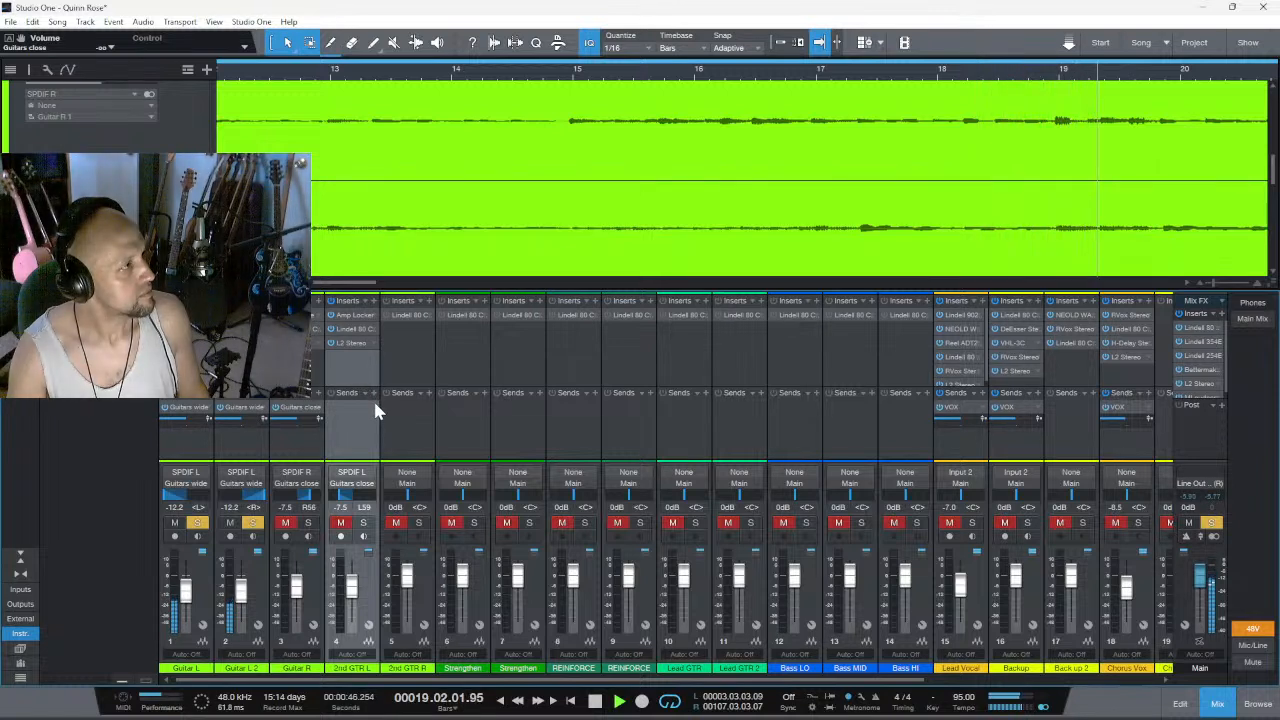
{"action": "left_click", "coordinate": [372, 399]}
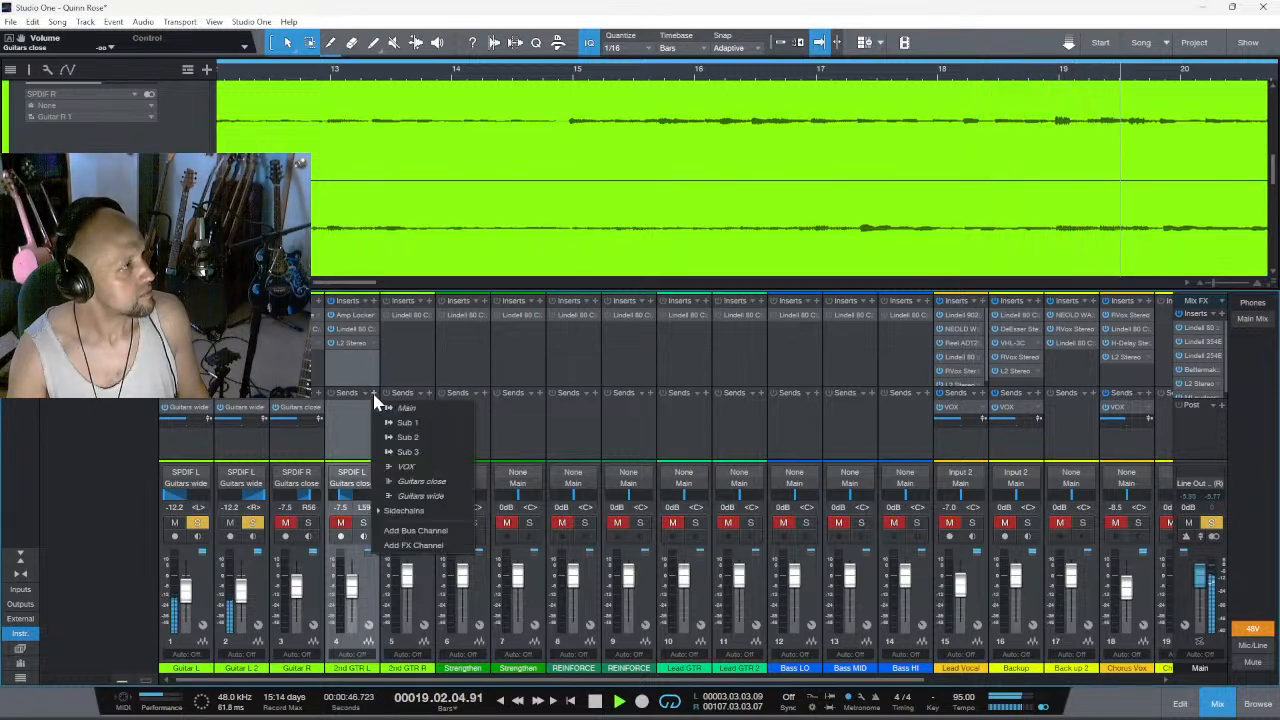
{"action": "left_click", "coordinate": [410, 481]}
- Lower the Guitar L channel volume to -21.7 dB and stop playback
{"action": "mouse_move", "coordinate": [1233, 699]}
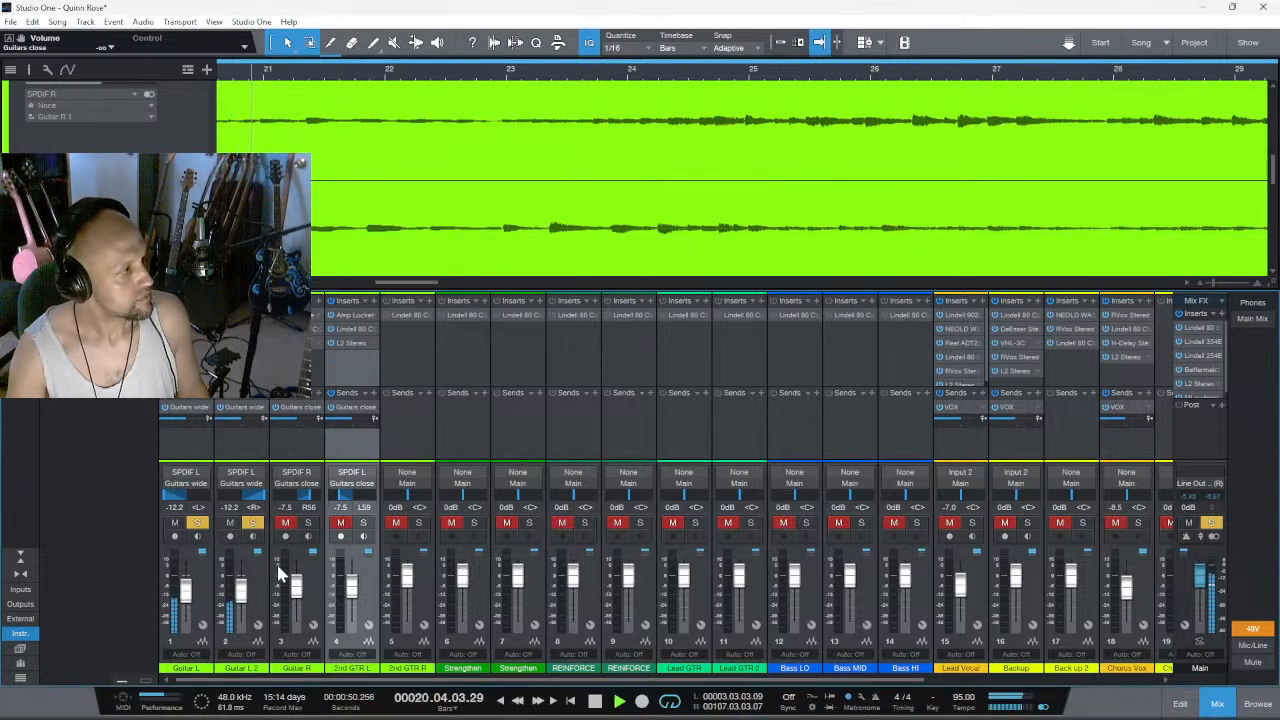
{"action": "left_click_drag", "start_coordinate": [186, 589], "coordinate": [185, 600]}
{"action": "key", "text": "space"}
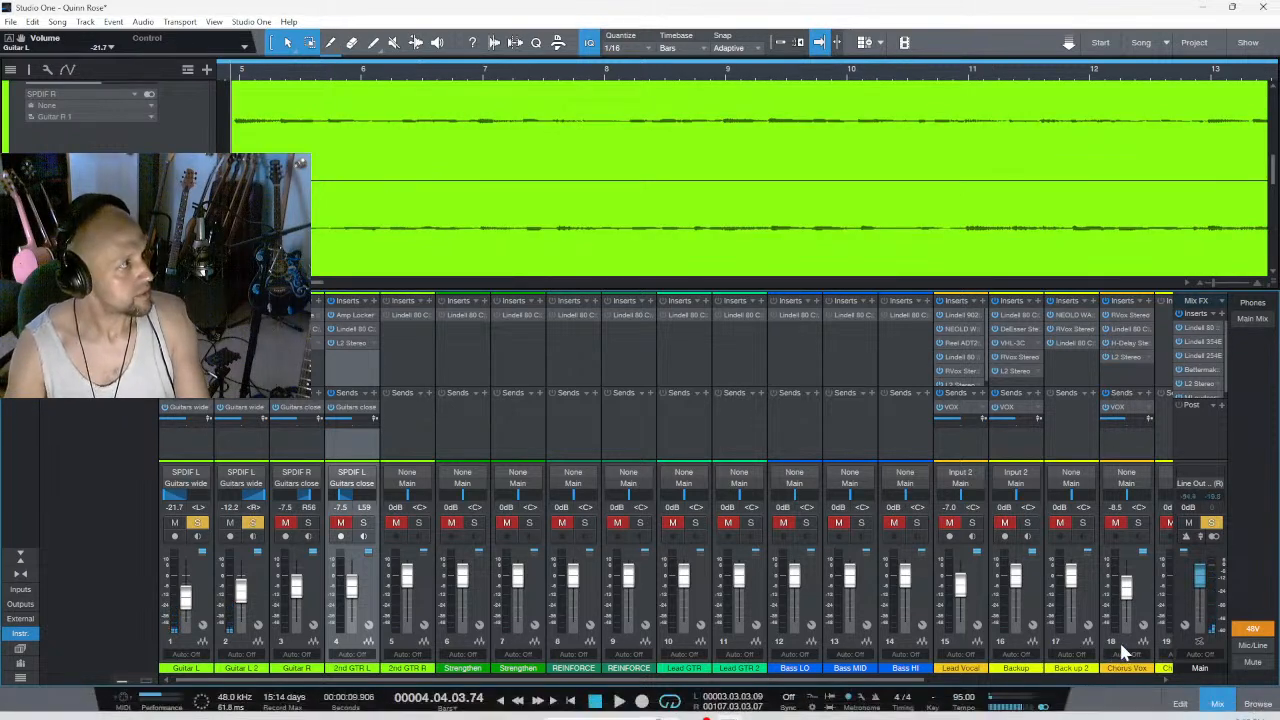
- Play the Guitars wide channel in solo, compare it with the full mix, and leave it soloed
{"action": "left_click", "coordinate": [1128, 679]}
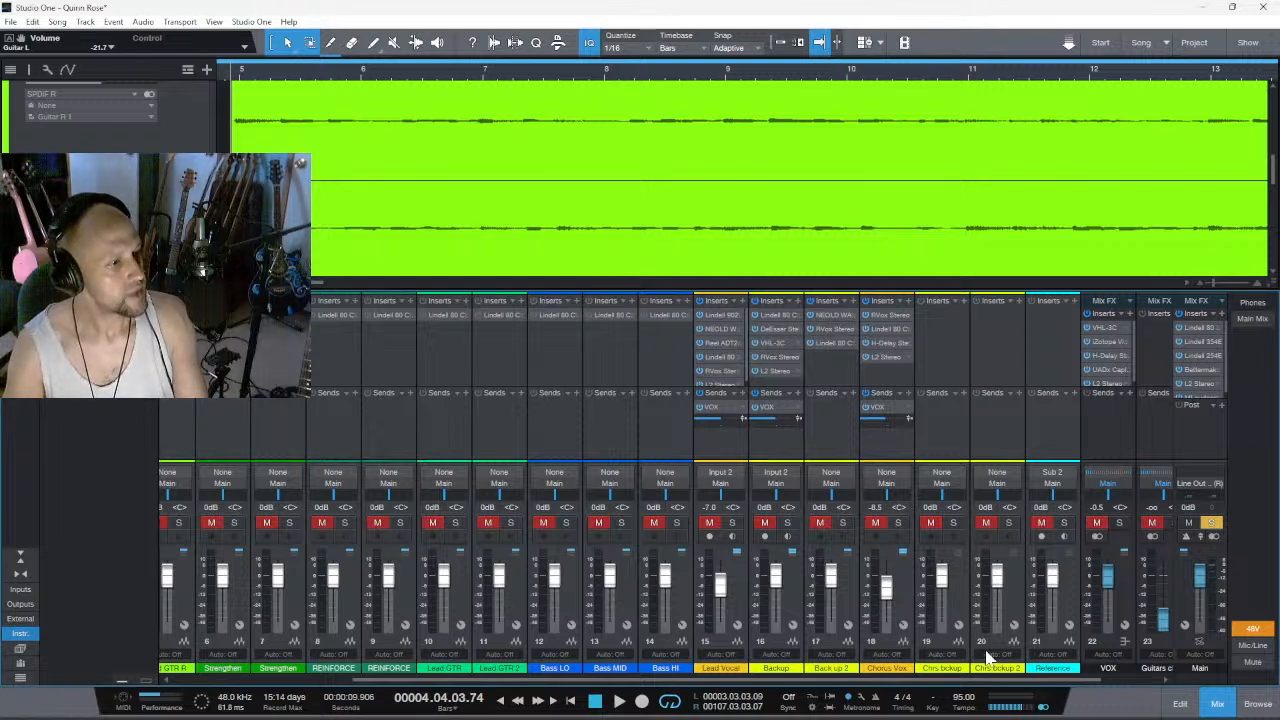
{"action": "left_click", "coordinate": [1140, 687]}
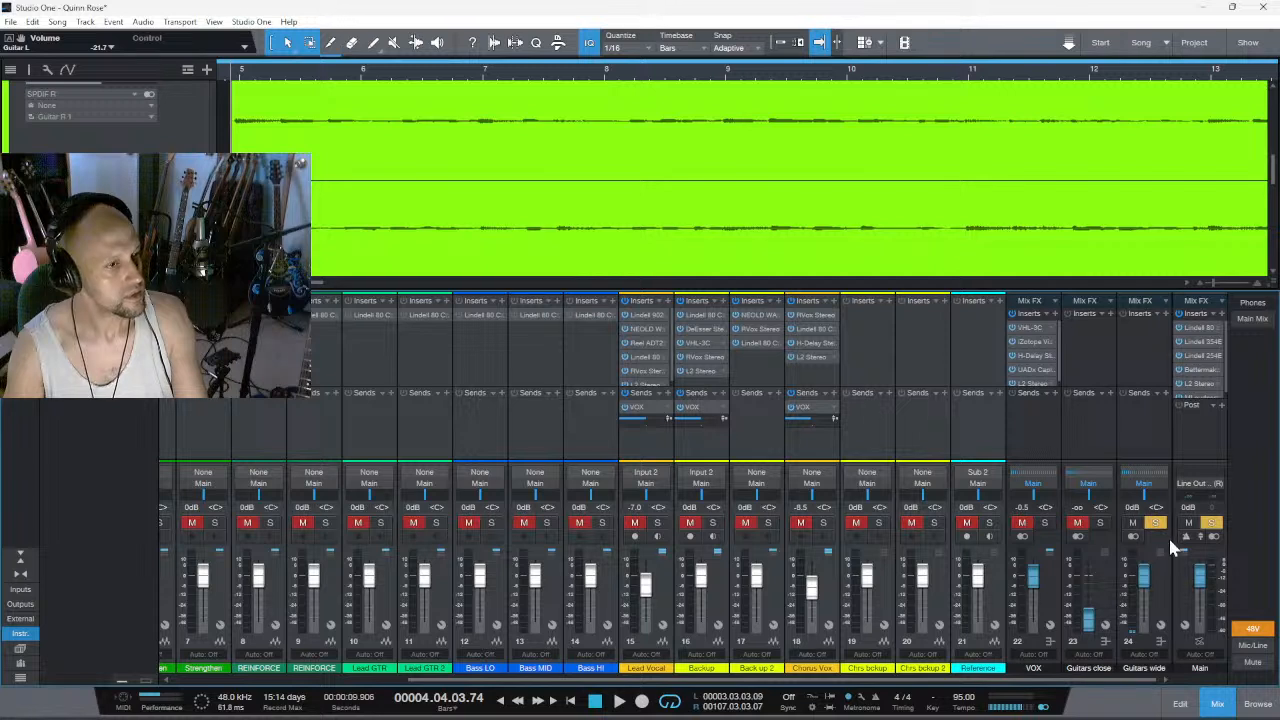
{"action": "key", "text": "space"}
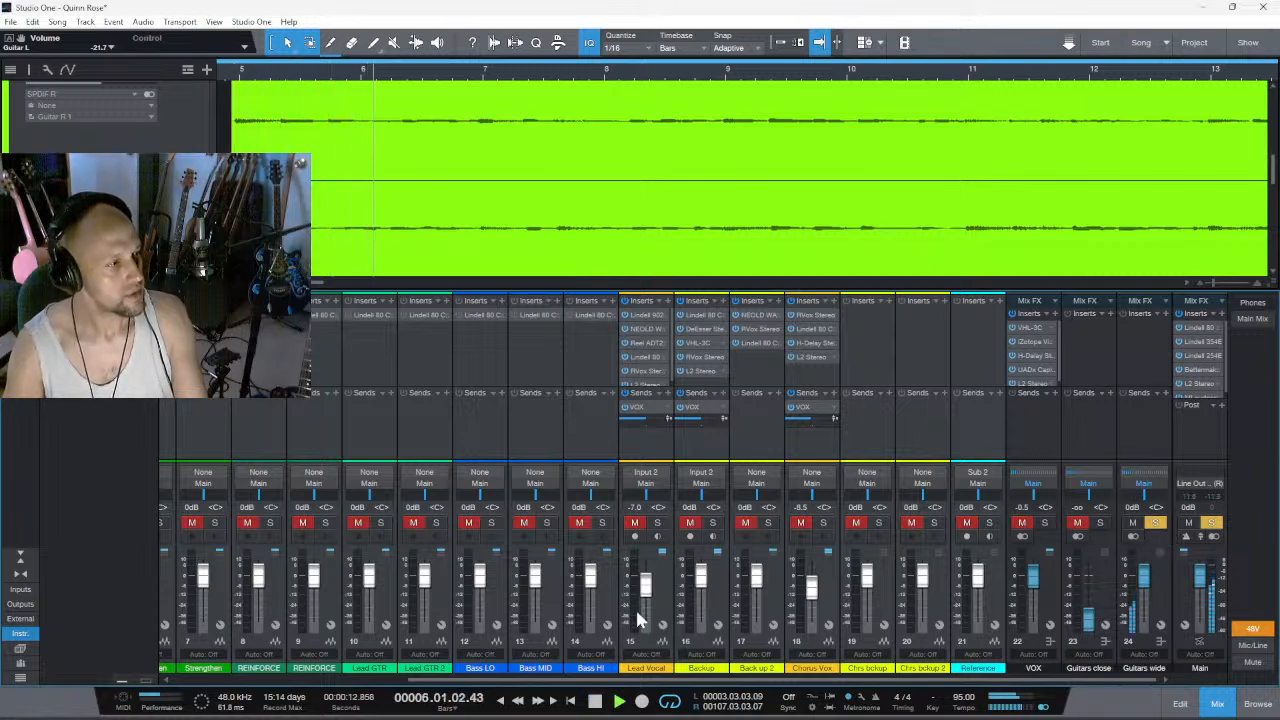
{"action": "left_click", "coordinate": [1155, 522]}
{"action": "scroll", "coordinate": [180, 680], "scroll_direction": "left", "scroll_amount": 2}
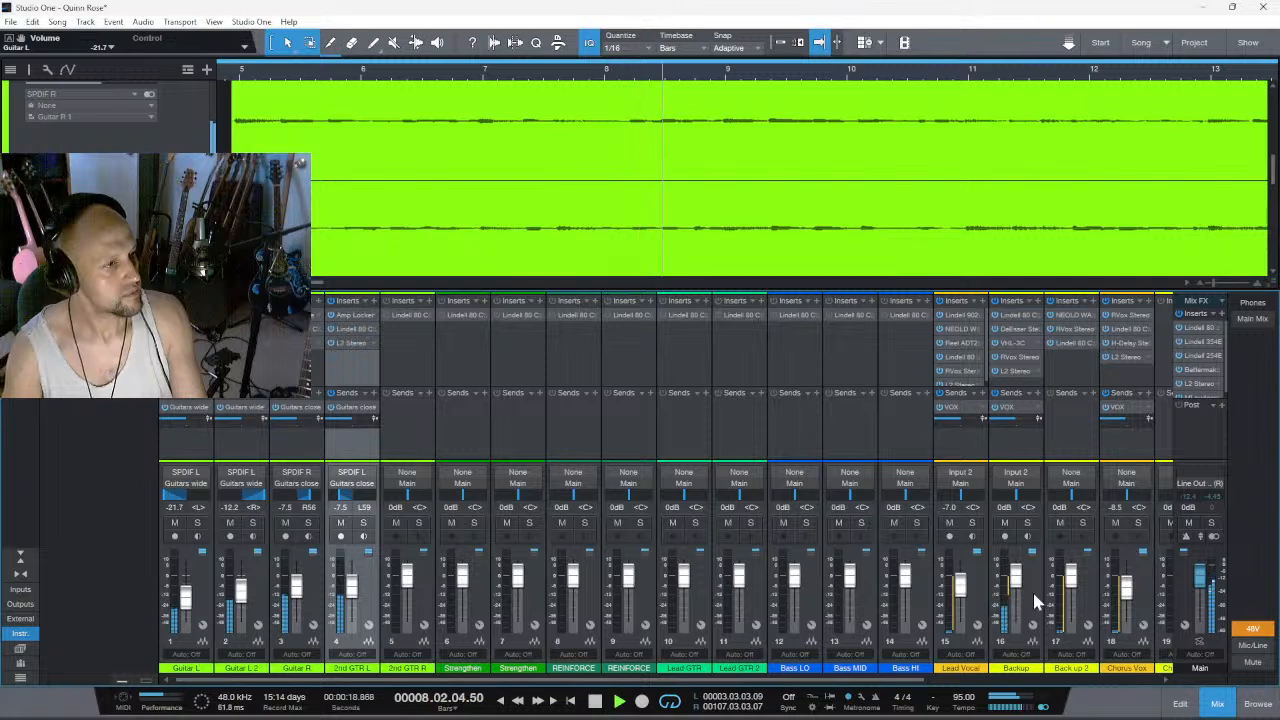
{"action": "scroll", "coordinate": [1150, 680], "scroll_direction": "right", "scroll_amount": 3}
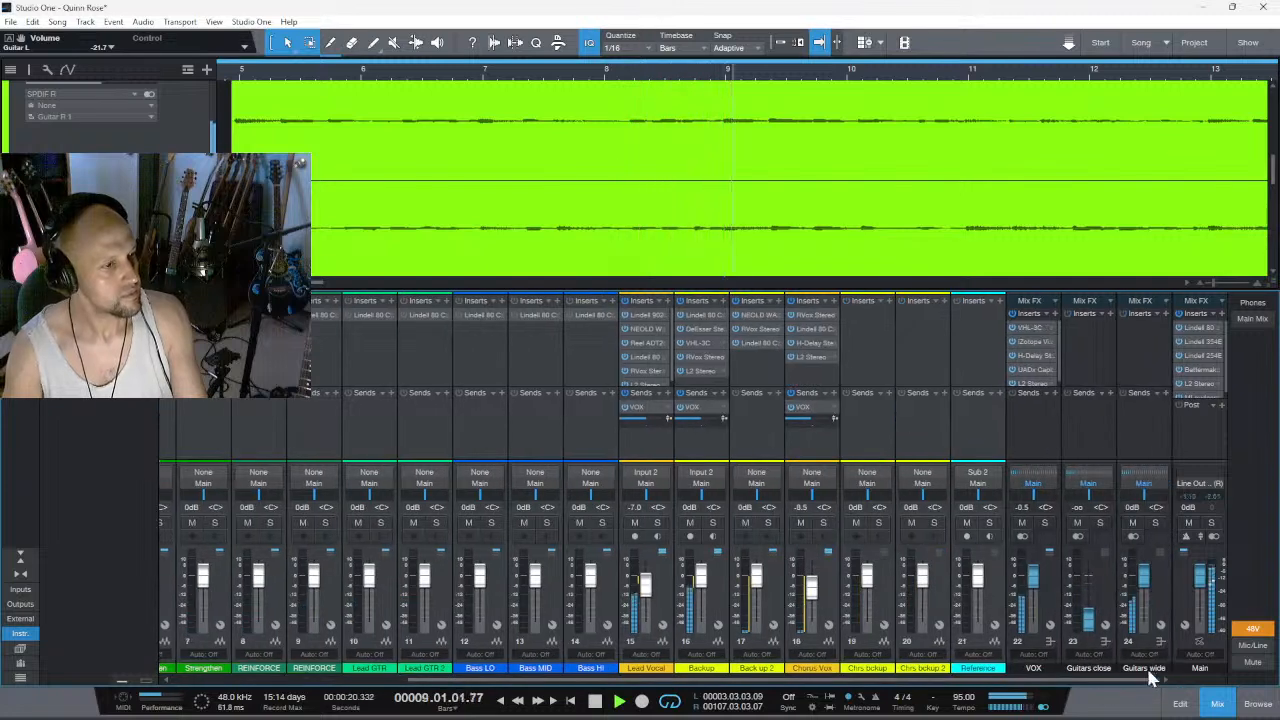
{"action": "left_click", "coordinate": [1155, 522]}
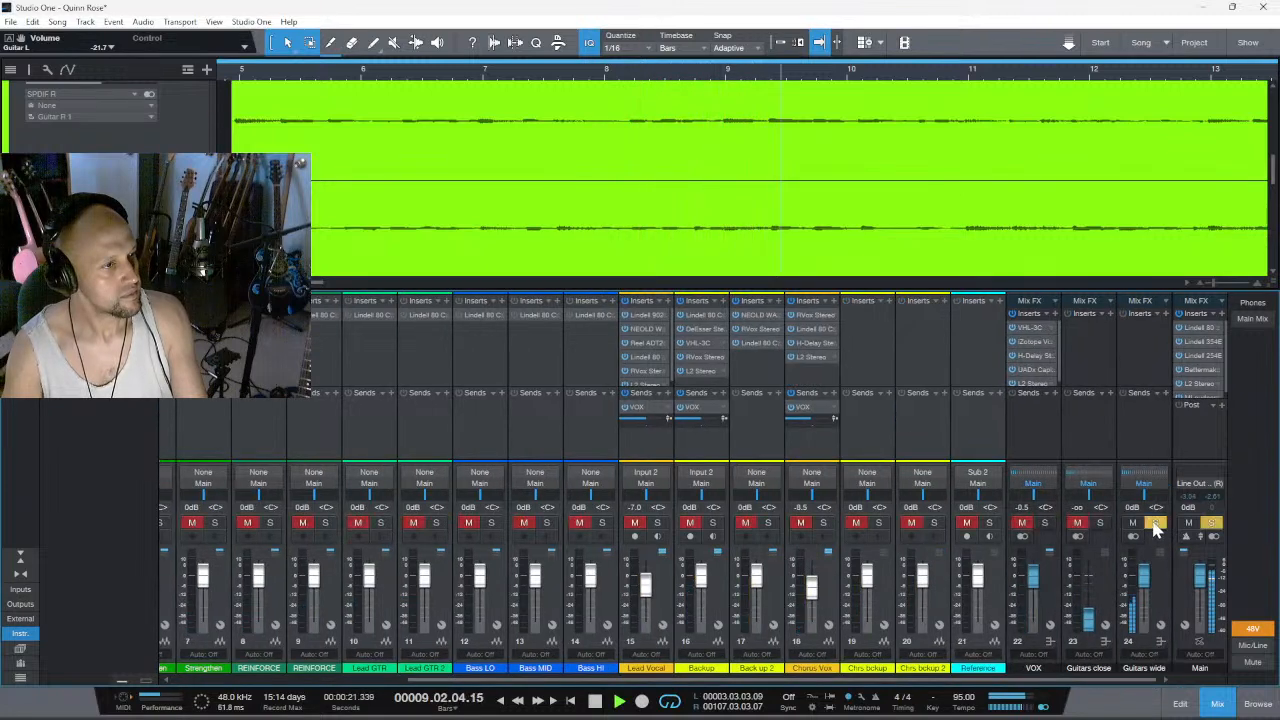
{"action": "left_click", "coordinate": [1165, 314]}
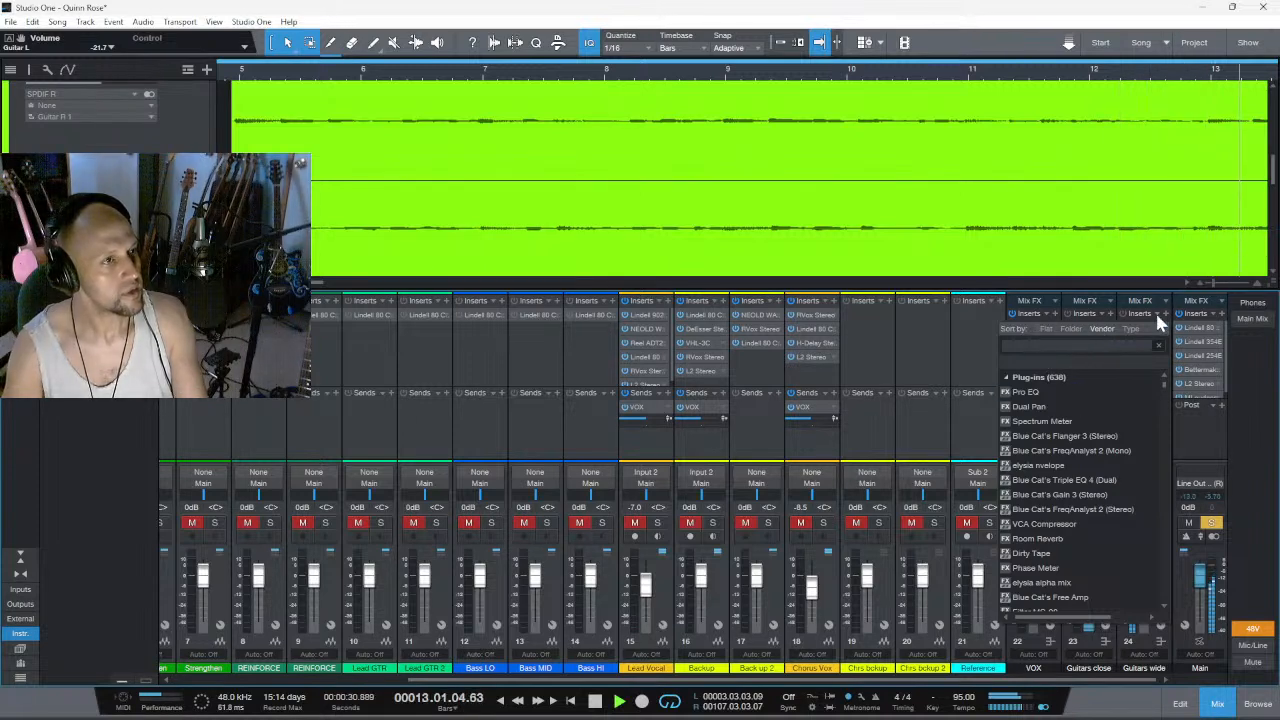
{"action": "key", "text": "BackSpace"}
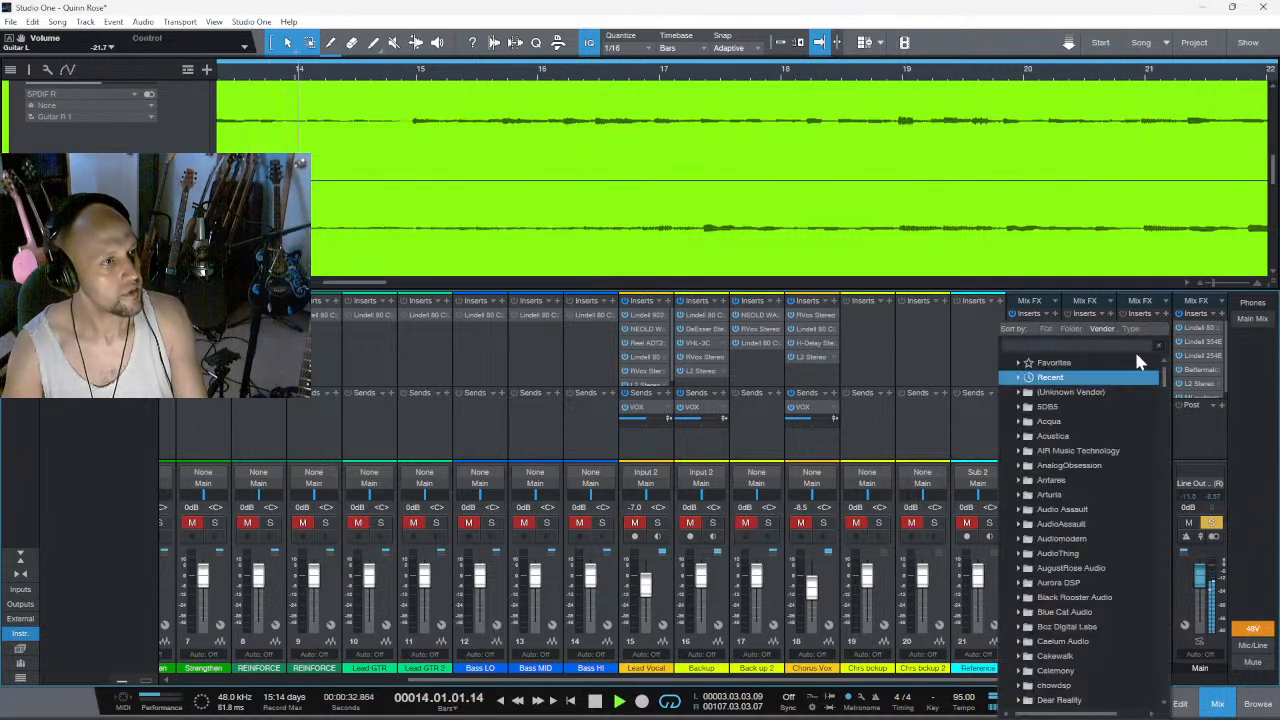
{"action": "left_click", "coordinate": [1101, 408]}
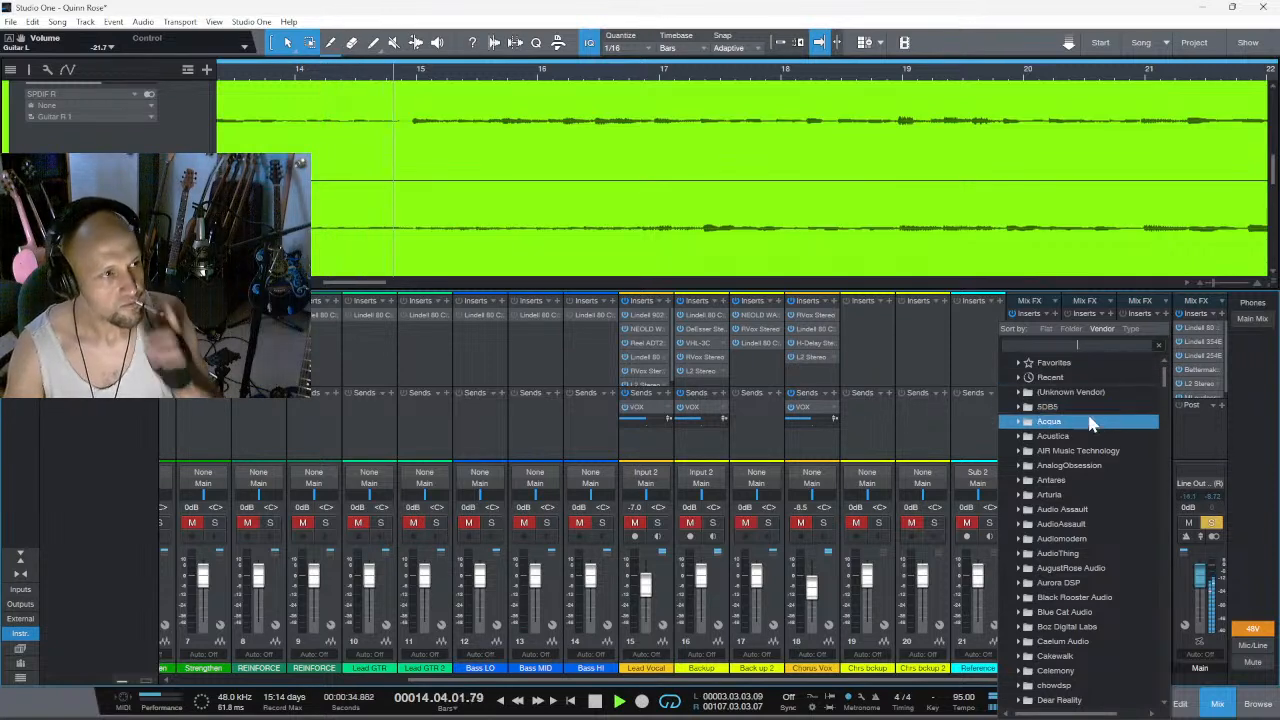
{"action": "key", "text": "F5"}
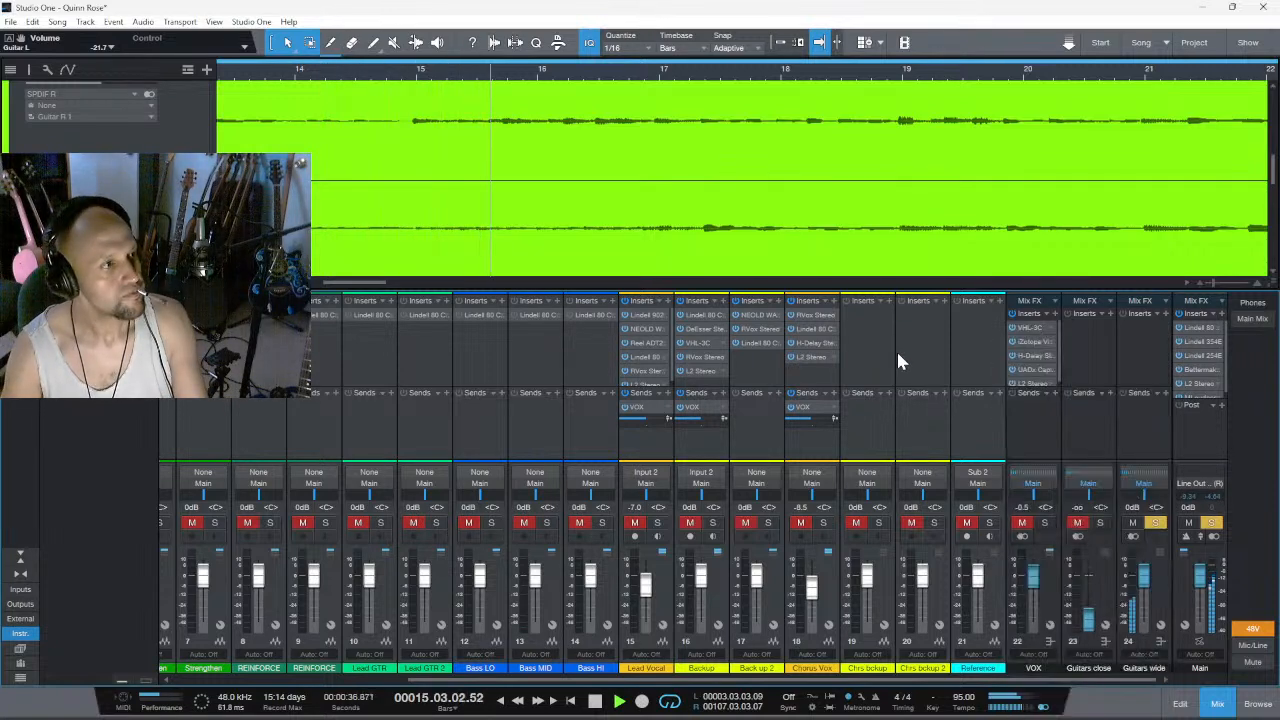
- Stop playback and insert the Black Rooster Audio RO-SPR spring reverb on the Guitars wide channel
{"action": "key", "text": "space"}
{"action": "left_click", "coordinate": [1166, 314]}
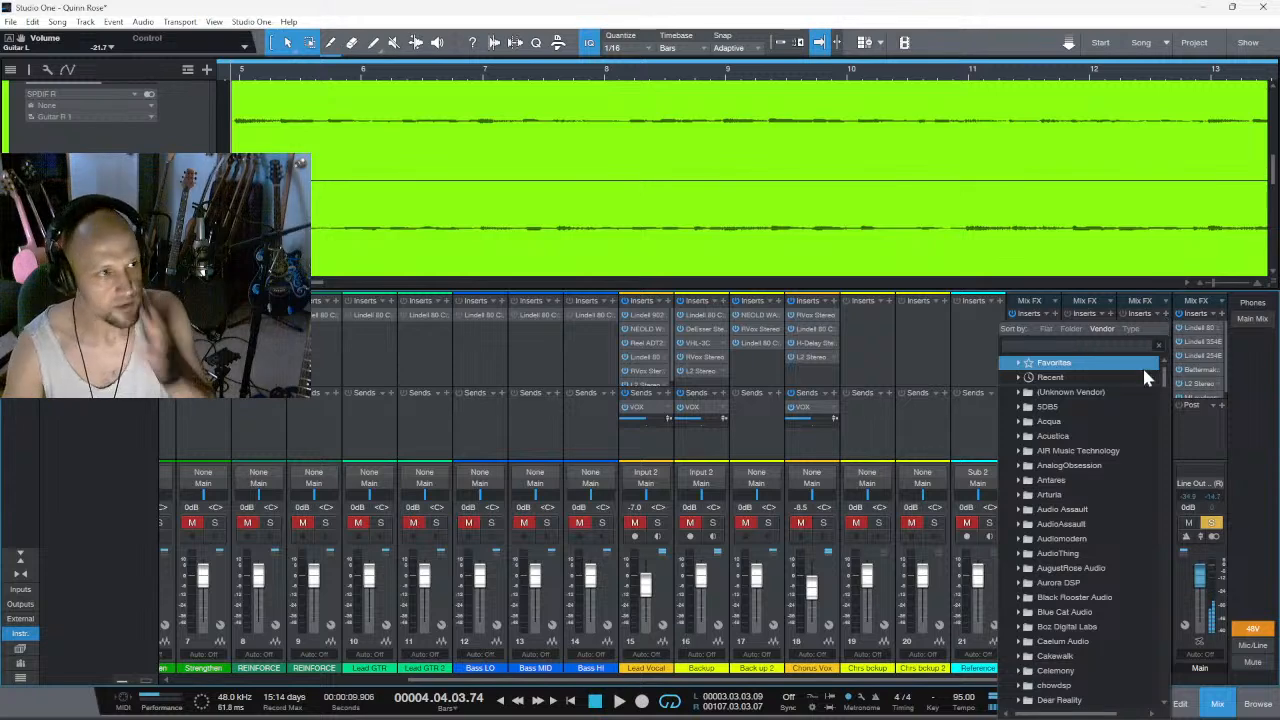
{"action": "scroll", "coordinate": [1092, 565], "scroll_direction": "down", "scroll_amount": 1}
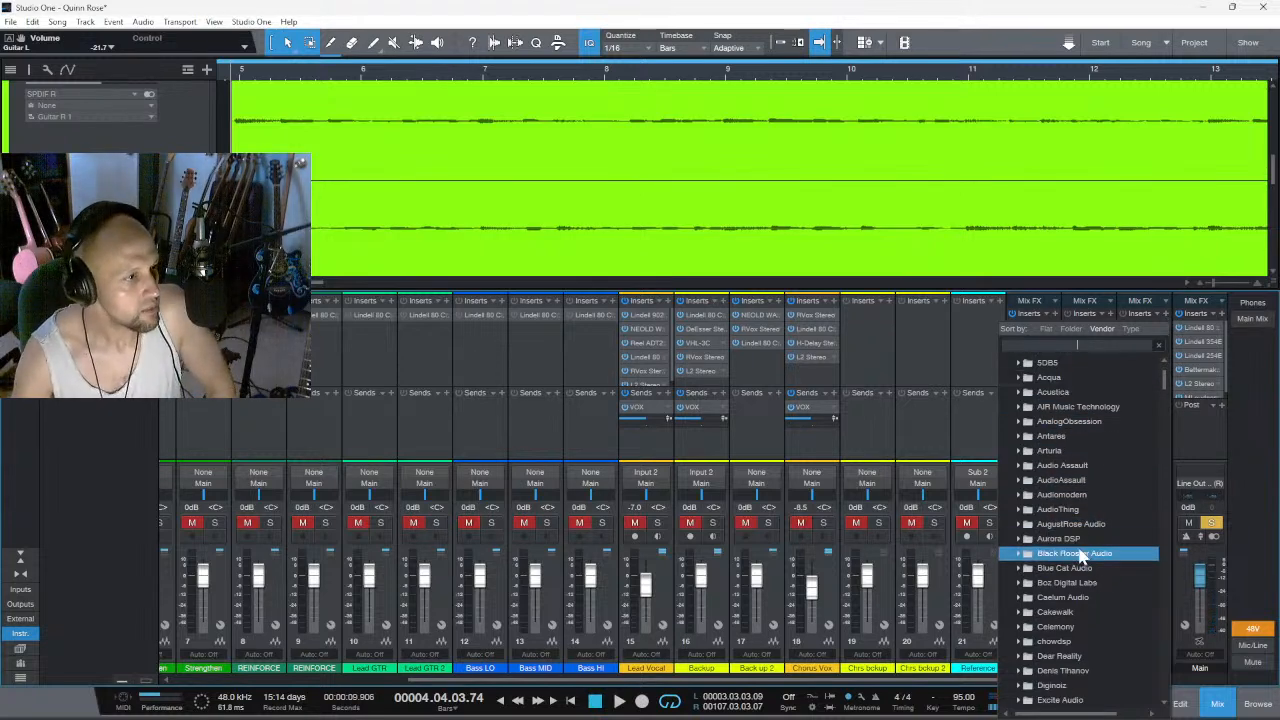
{"action": "double_click", "coordinate": [1077, 556]}
{"action": "scroll", "coordinate": [1086, 578], "scroll_direction": "down", "scroll_amount": 3}
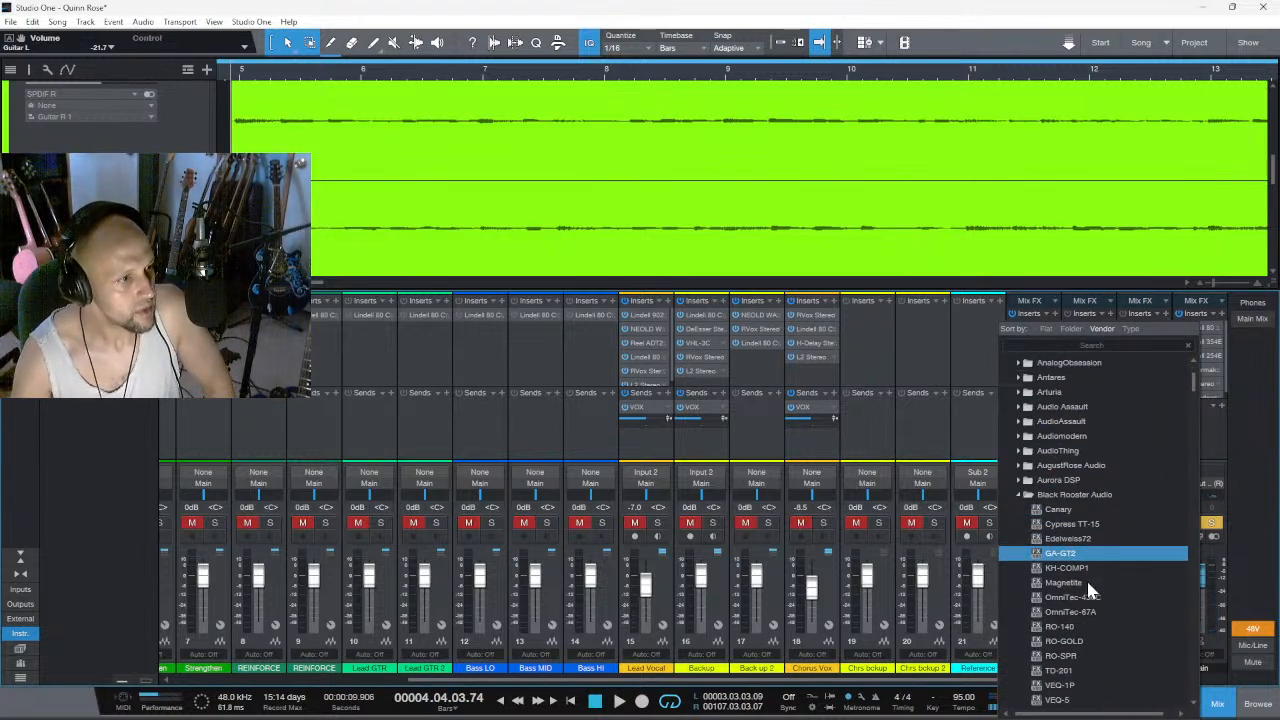
{"action": "left_click", "coordinate": [1086, 583]}
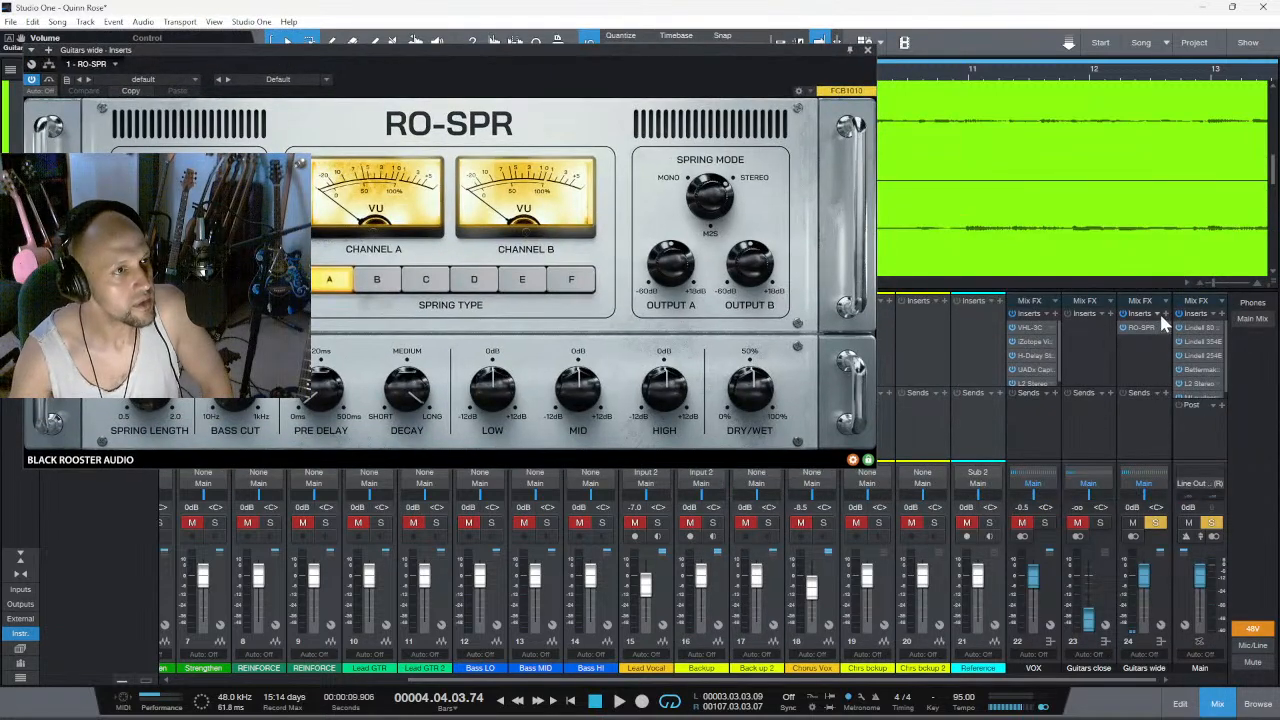
- Try the Black Rooster Audio RO-140 plate reverb on the Guitars wide channel and remove it again
{"action": "left_click", "coordinate": [1166, 314]}
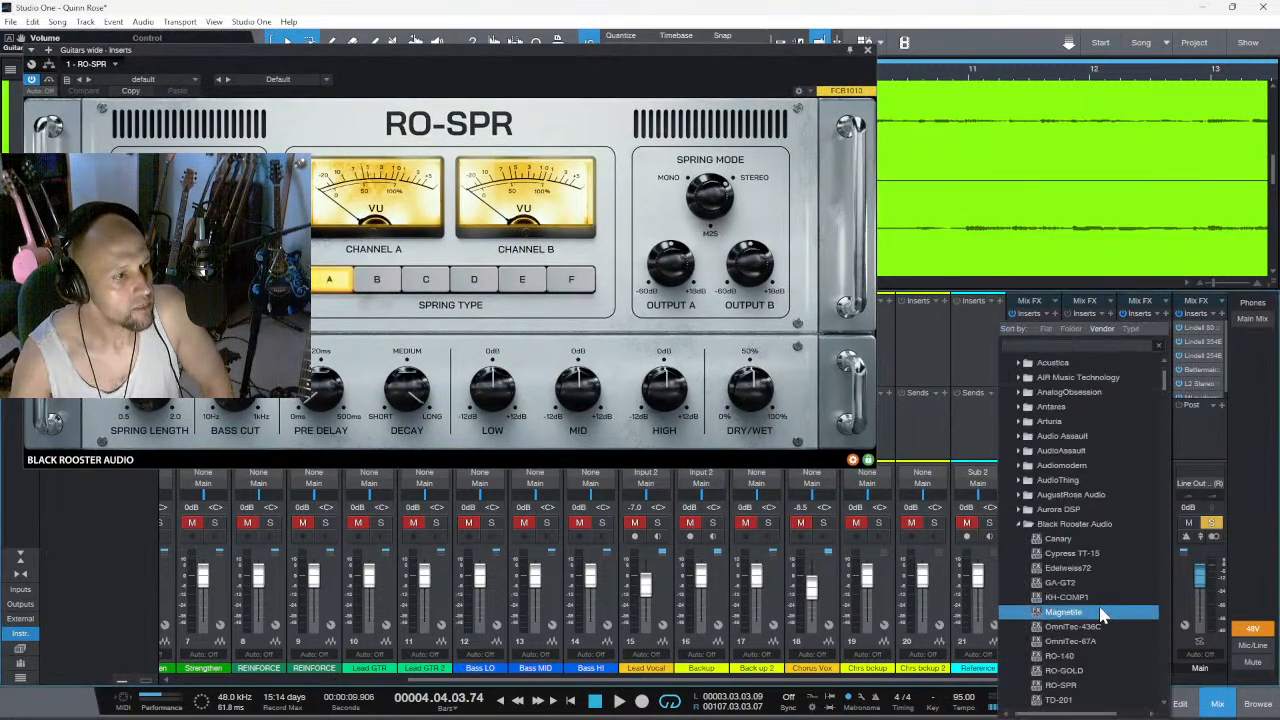
{"action": "scroll", "coordinate": [1098, 610], "scroll_direction": "down", "scroll_amount": 3}
{"action": "scroll", "coordinate": [1100, 612], "scroll_direction": "down", "scroll_amount": 4}
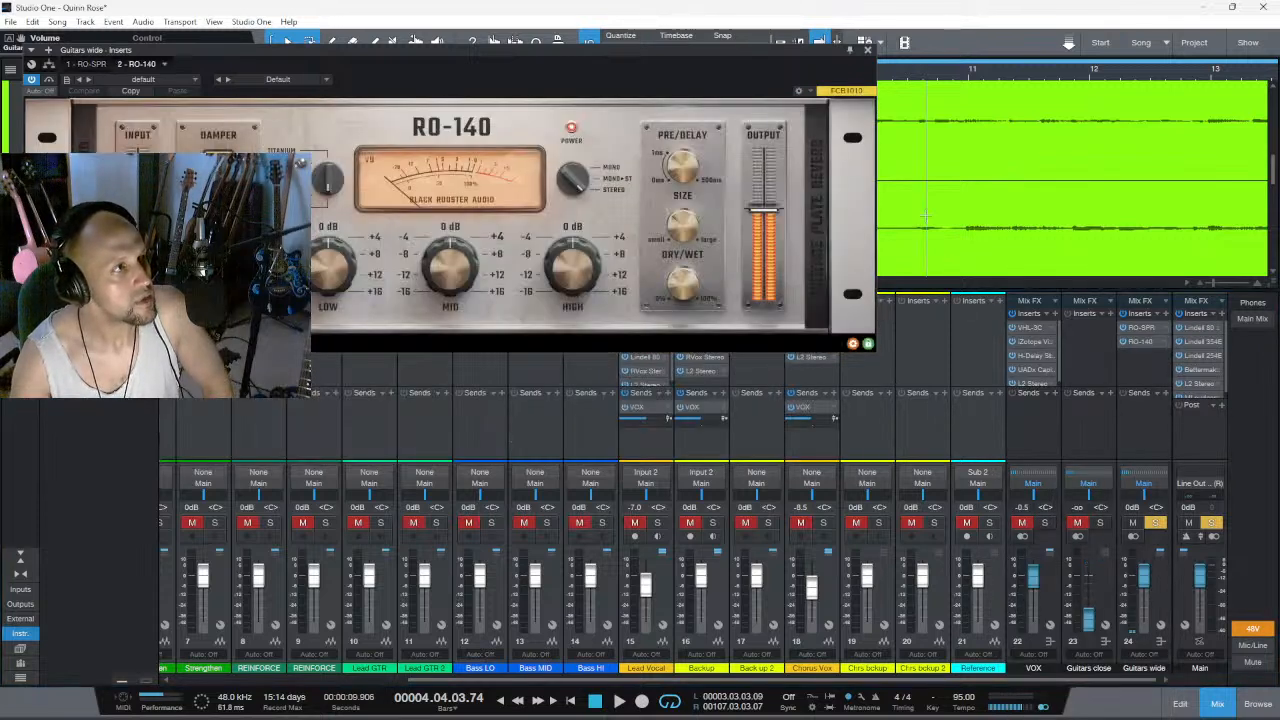
{"action": "left_click", "coordinate": [867, 49]}
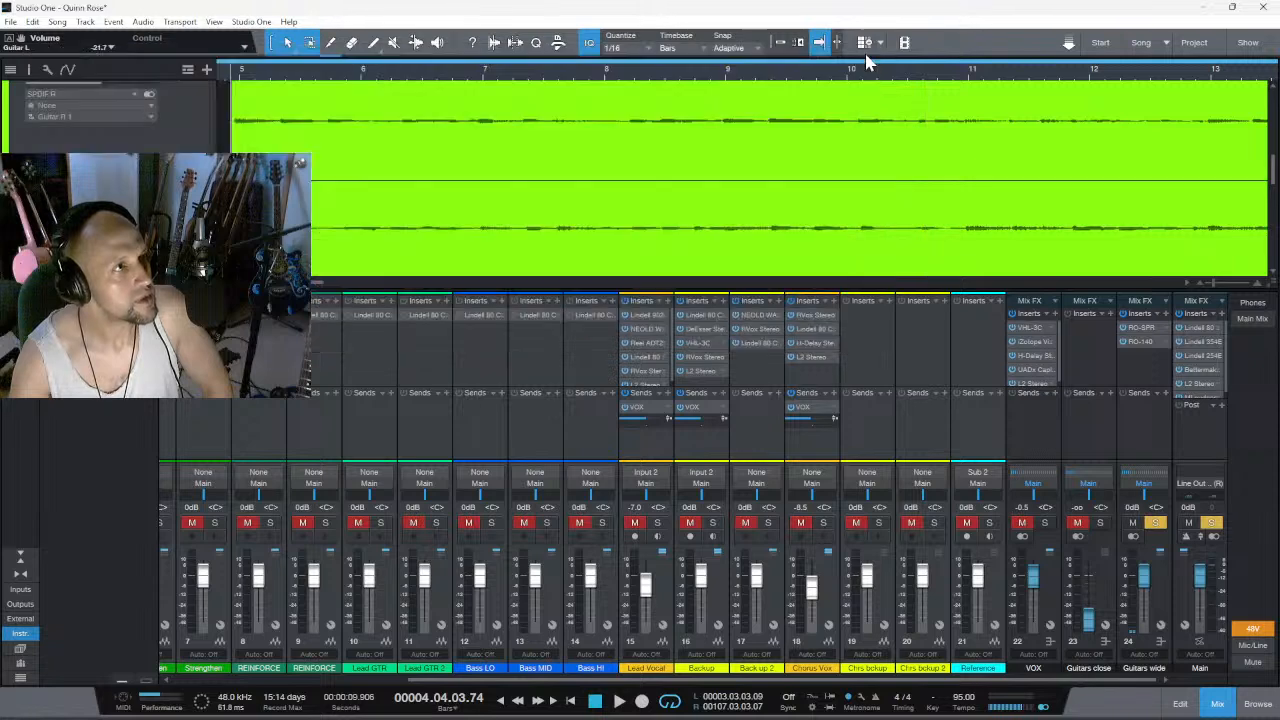
{"action": "left_click", "coordinate": [1166, 345]}
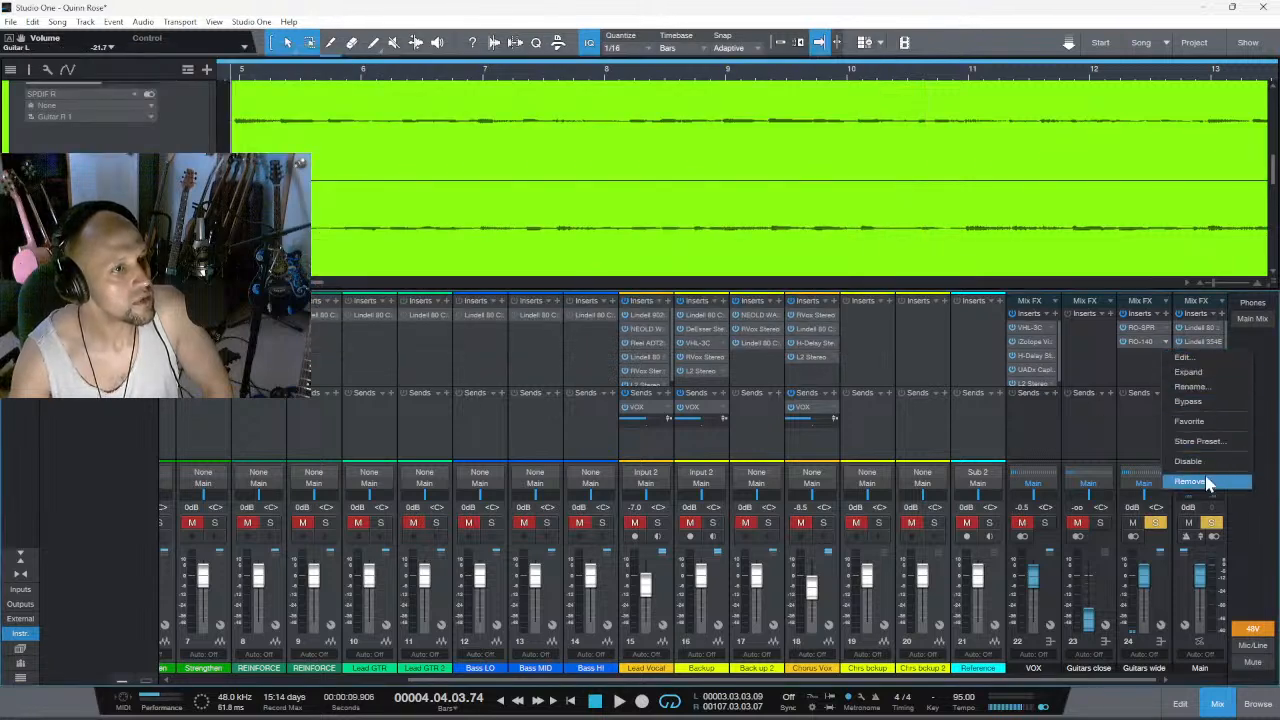
{"action": "left_click", "coordinate": [1203, 469]}
- Insert the Waves Abbey Road Plates Stereo reverb on the Guitars wide channel after RO-SPR
{"action": "left_click", "coordinate": [1164, 313]}
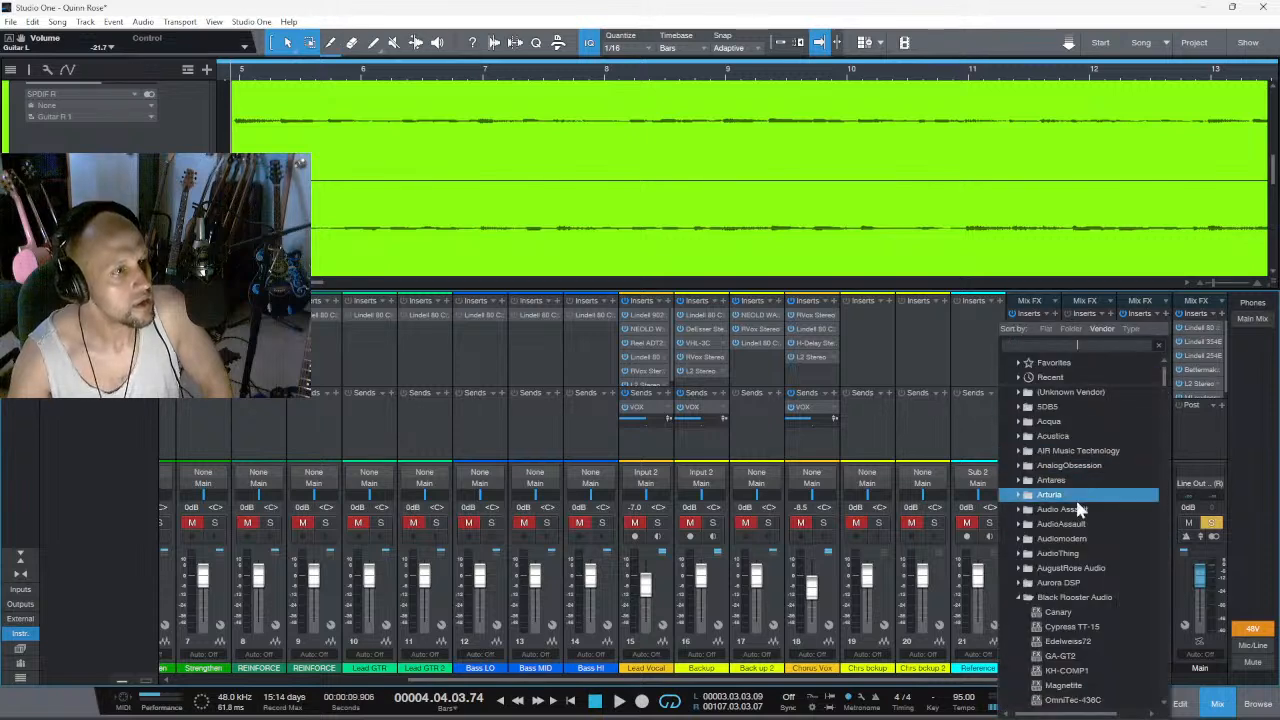
{"action": "left_click", "coordinate": [1100, 524]}
{"action": "scroll", "coordinate": [1097, 545], "scroll_direction": "down", "scroll_amount": 8}
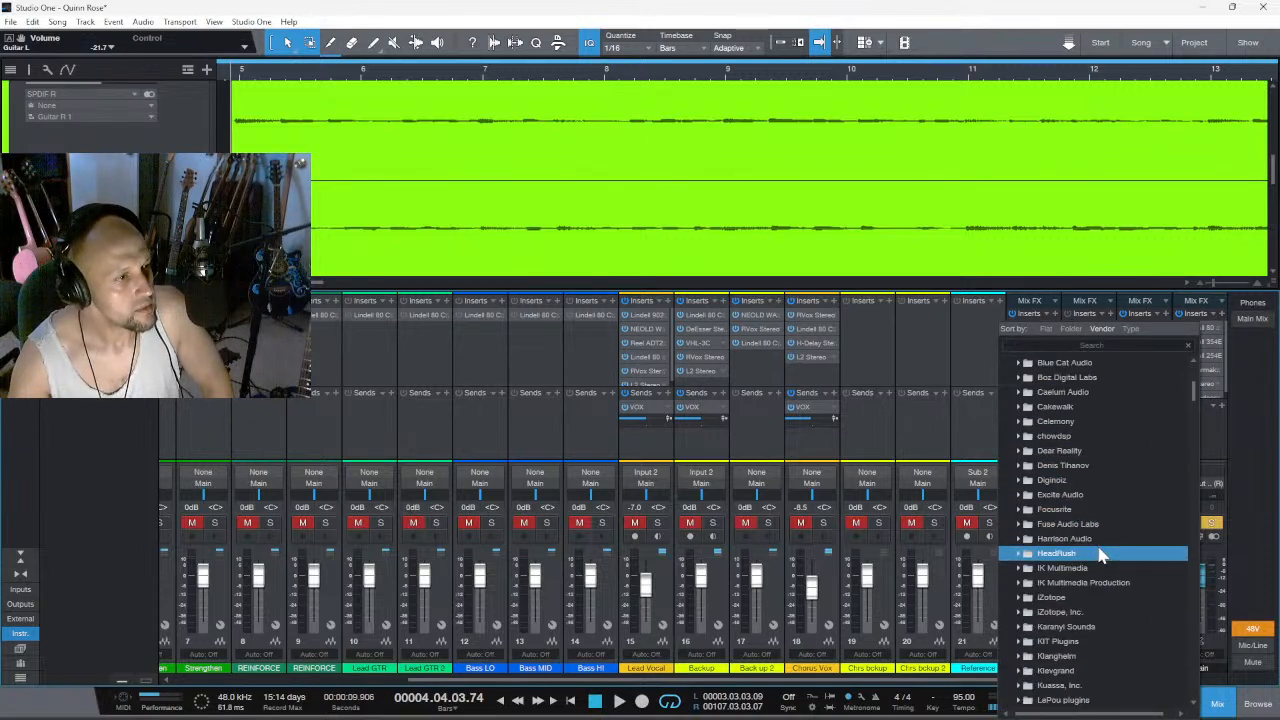
{"action": "scroll", "coordinate": [1100, 545], "scroll_direction": "down", "scroll_amount": 10}
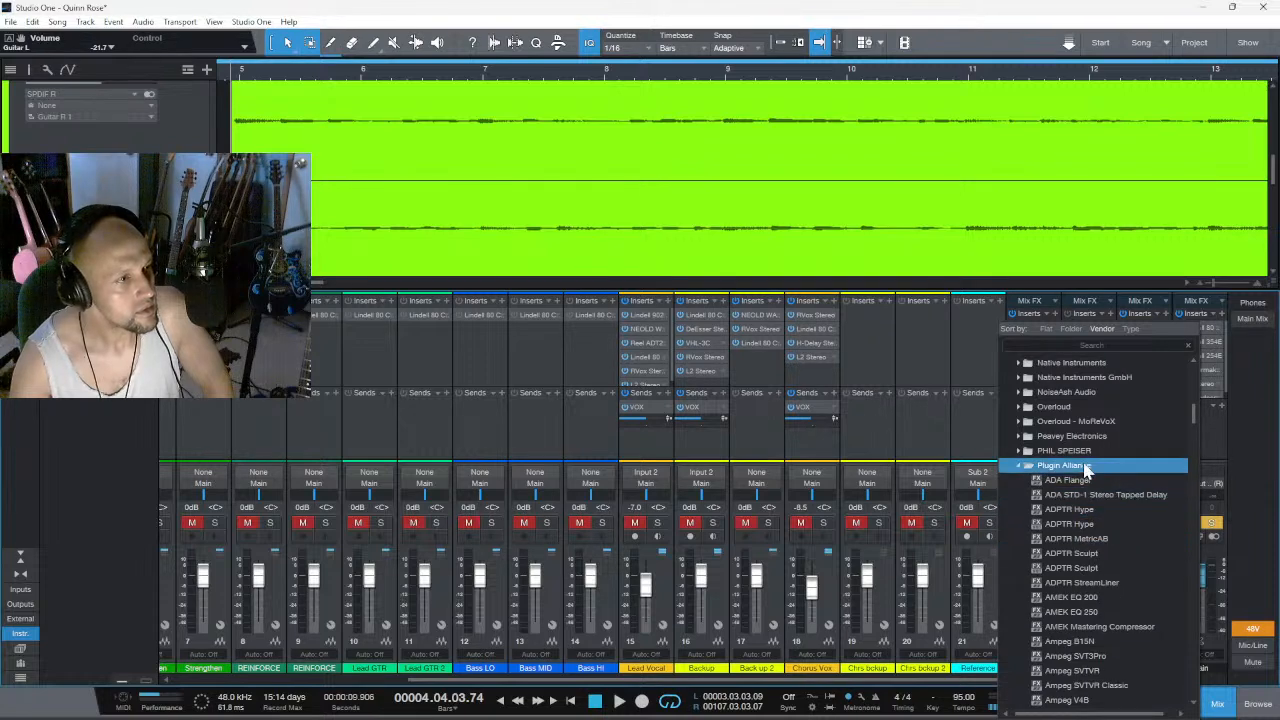
{"action": "left_click", "coordinate": [1086, 466]}
{"action": "scroll", "coordinate": [1090, 500], "scroll_direction": "down", "scroll_amount": 5}
{"action": "left_click", "coordinate": [1088, 578]}
{"action": "scroll", "coordinate": [1090, 565], "scroll_direction": "down", "scroll_amount": 2}
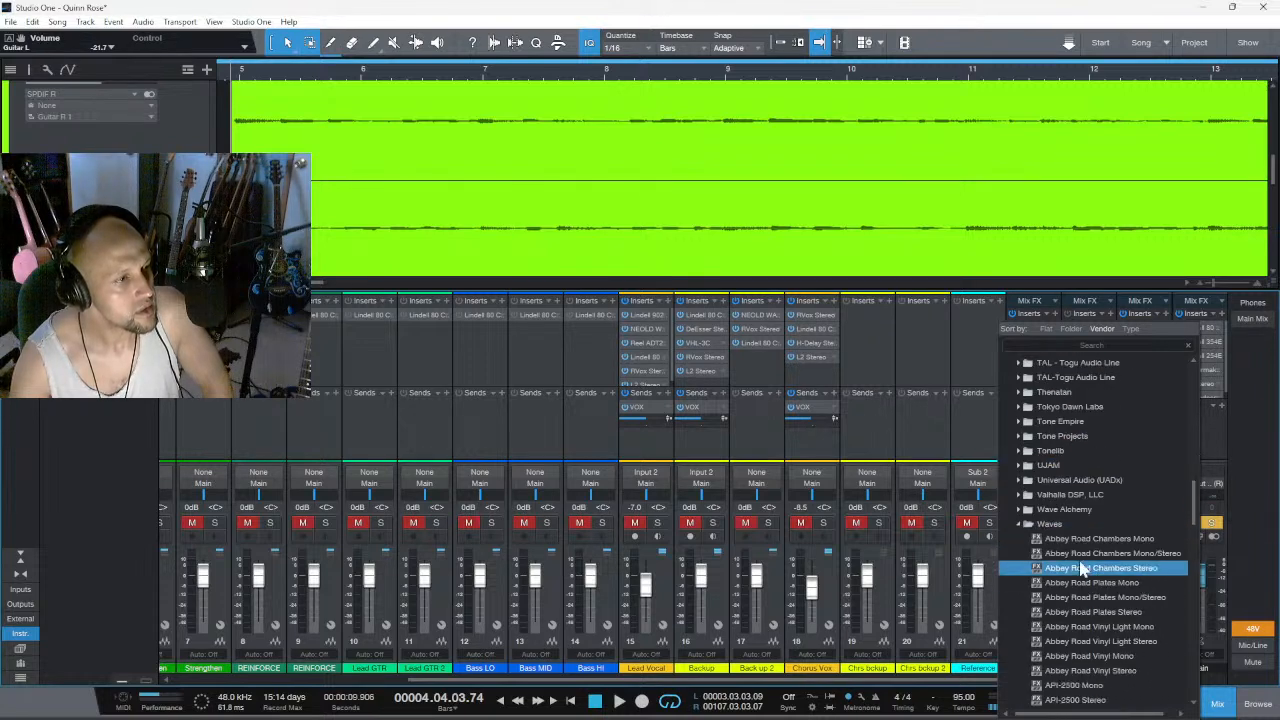
{"action": "scroll", "coordinate": [1088, 558], "scroll_direction": "down", "scroll_amount": 7}
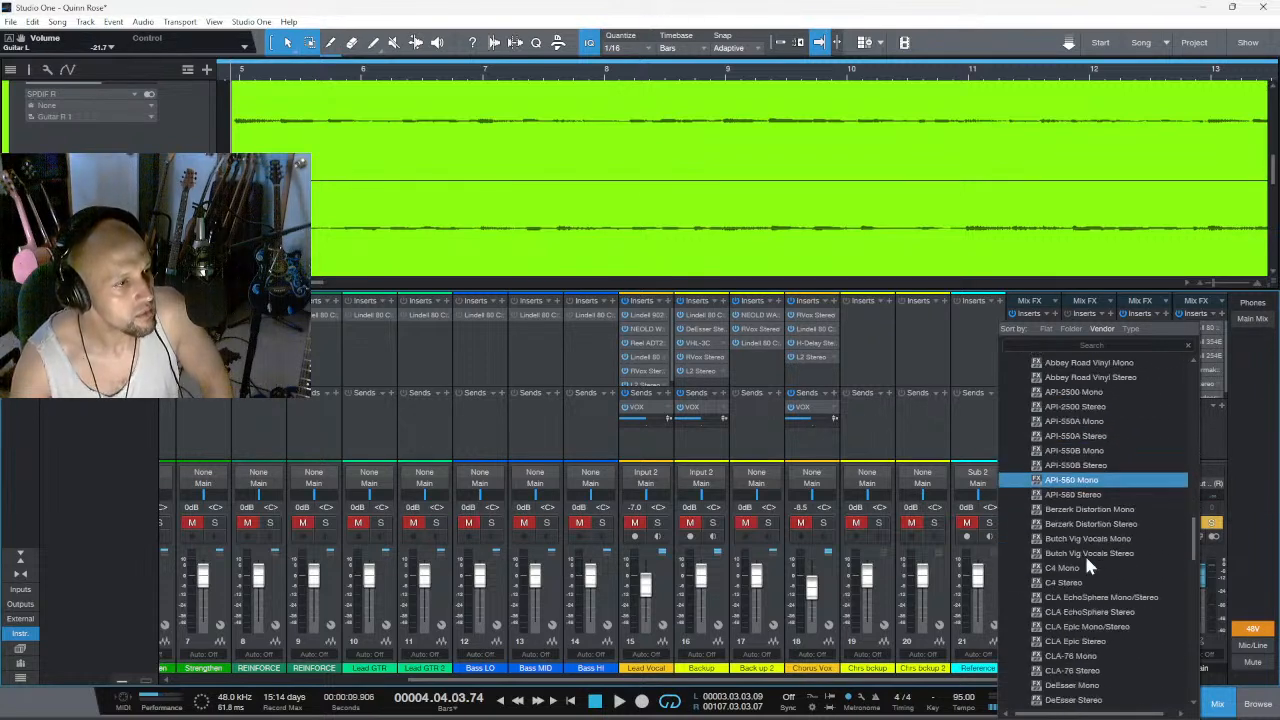
{"action": "scroll", "coordinate": [1087, 558], "scroll_direction": "up", "scroll_amount": 4}
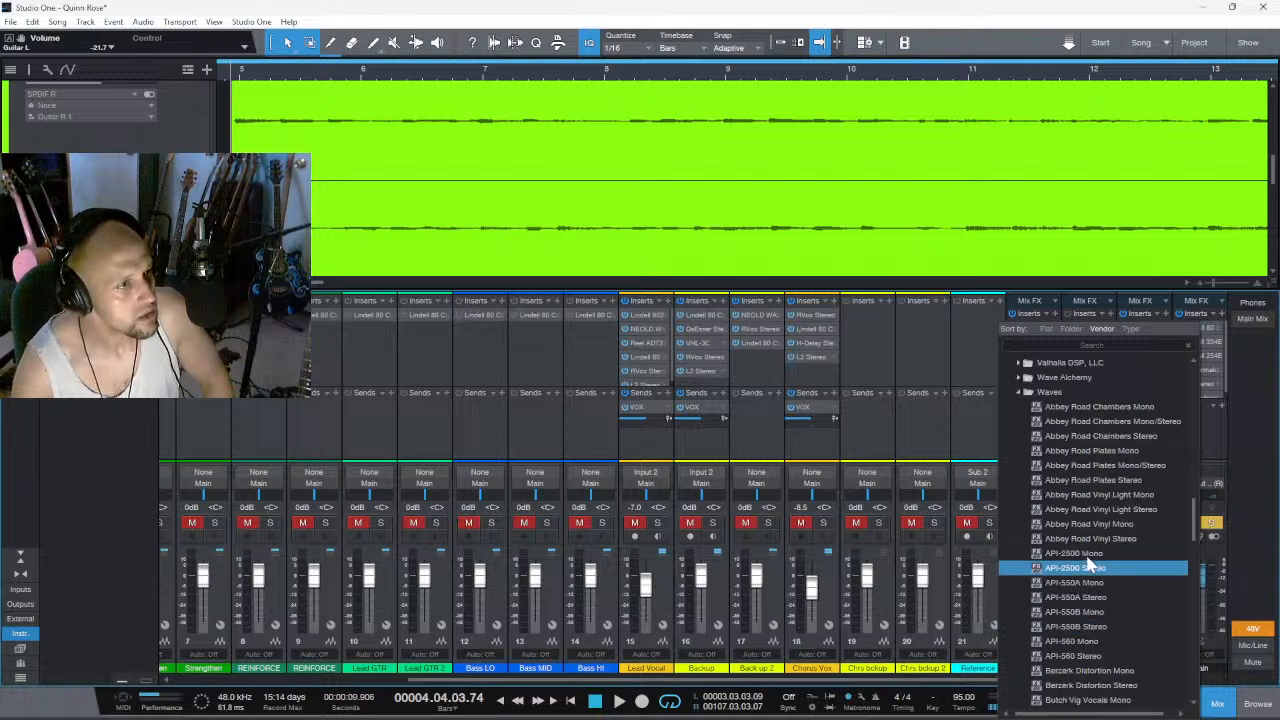
{"action": "left_click", "coordinate": [1150, 481]}
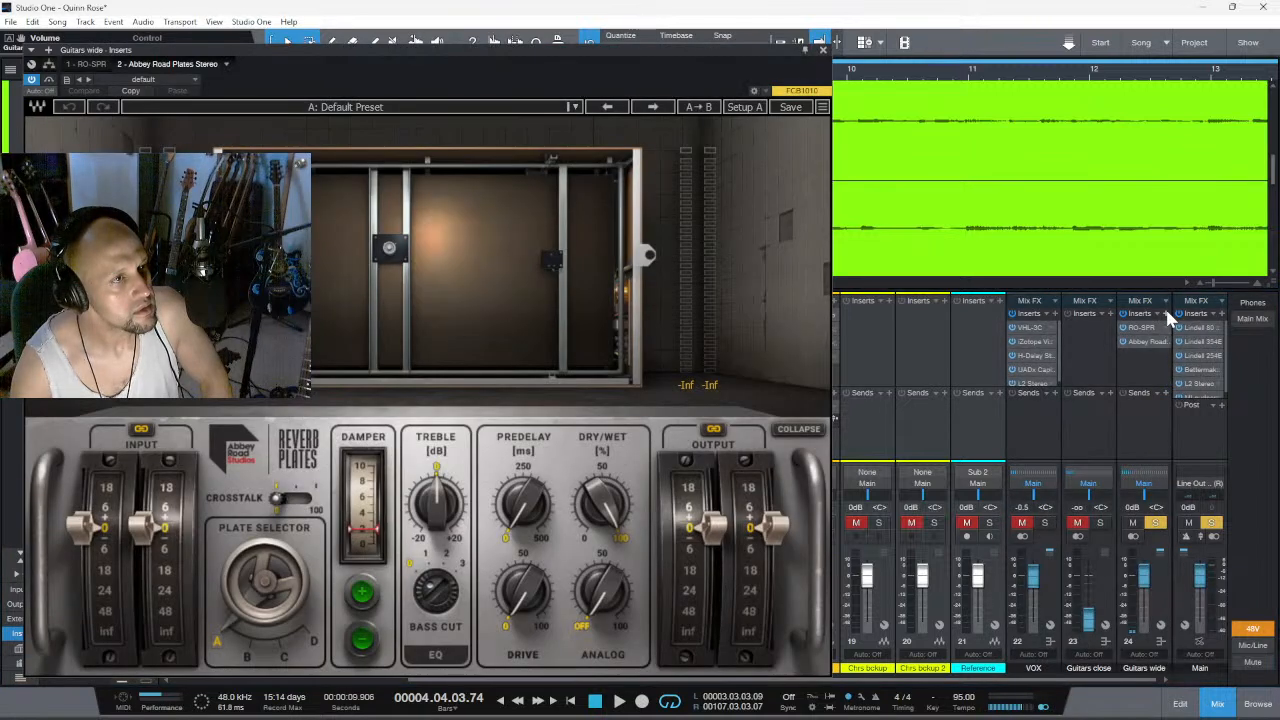
- Insert the Plugin Alliance Bettermaker BM60 reverb as the third effect on the Guitars wide channel
{"action": "left_click", "coordinate": [1166, 311]}
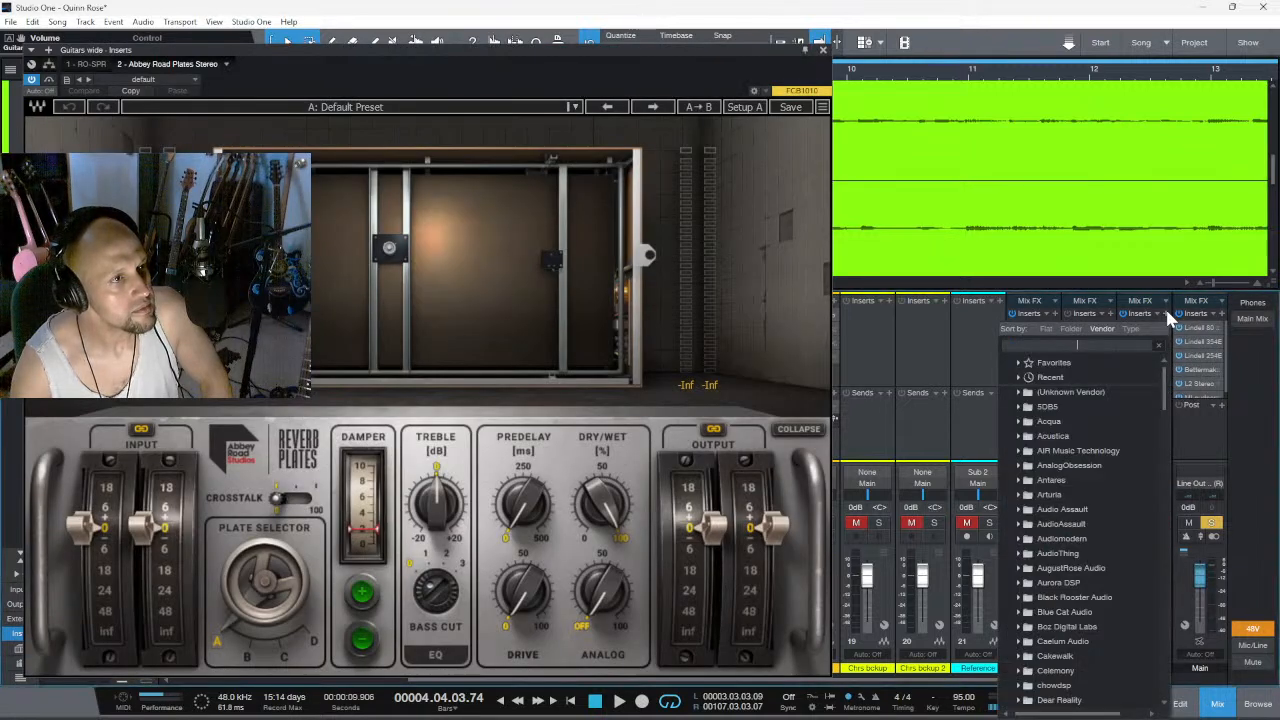
{"action": "scroll", "coordinate": [1113, 440], "scroll_direction": "down", "scroll_amount": 1}
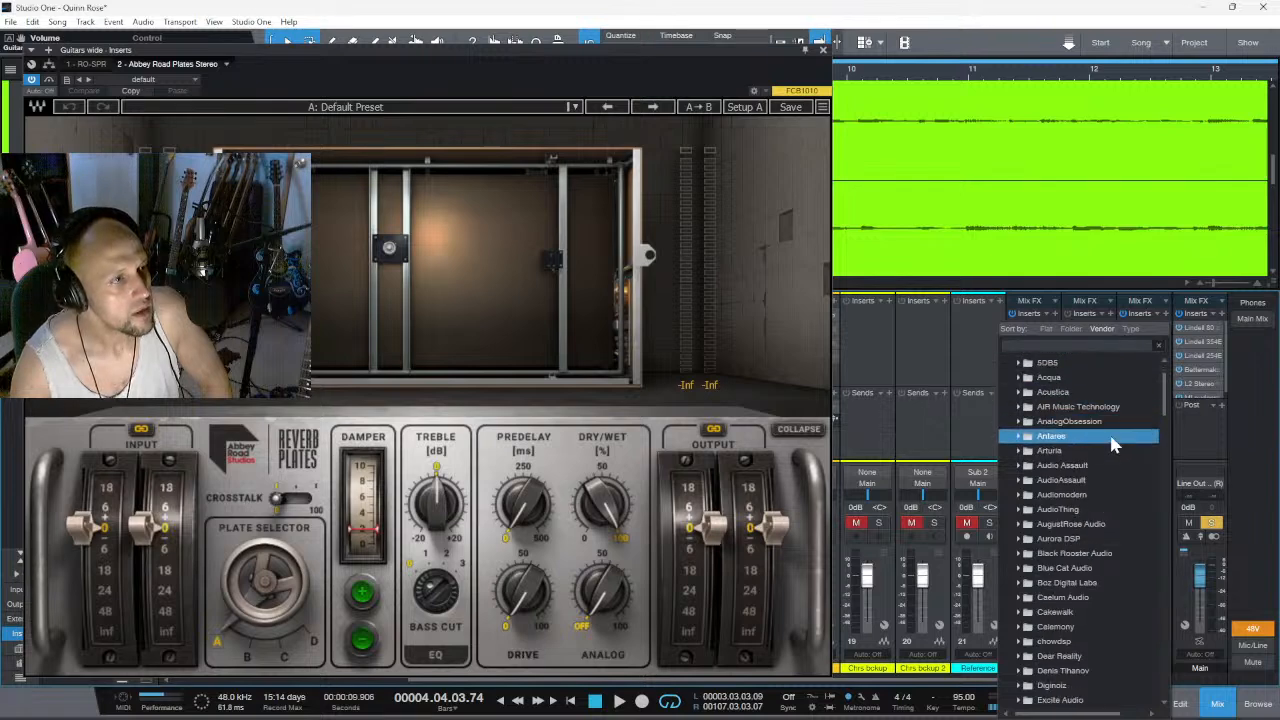
{"action": "scroll", "coordinate": [1113, 440], "scroll_direction": "down", "scroll_amount": 10}
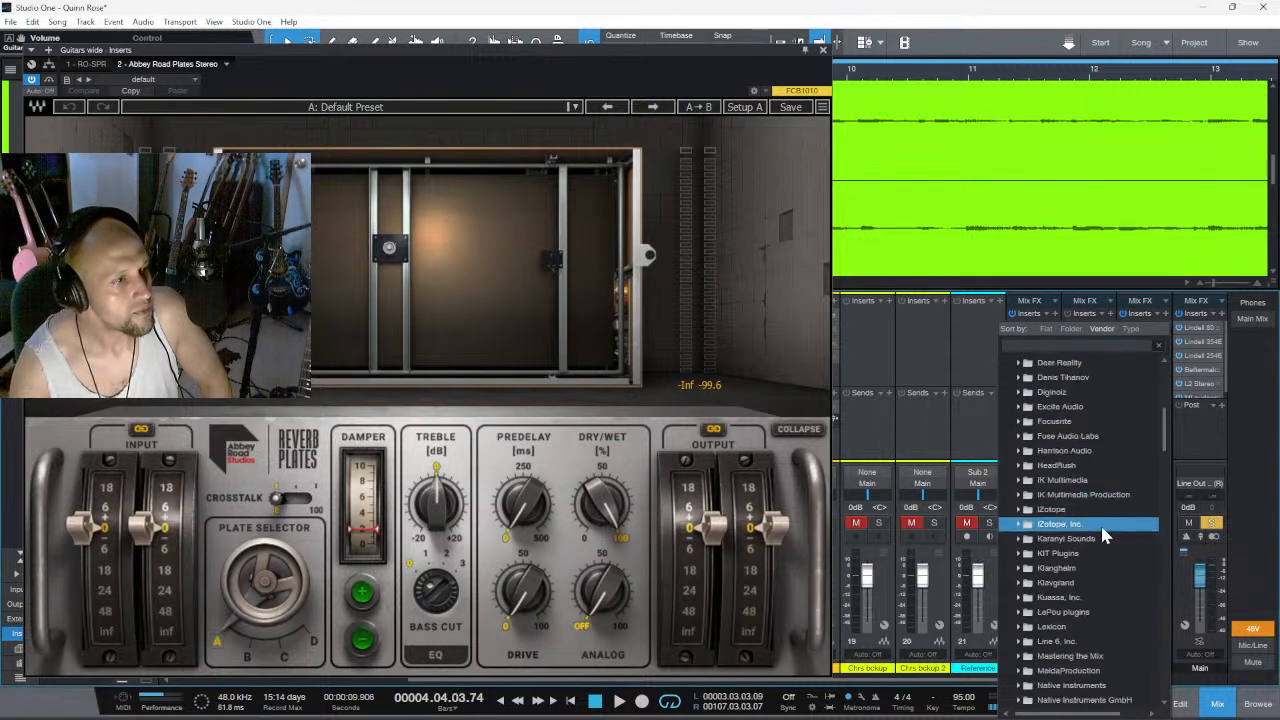
{"action": "scroll", "coordinate": [1092, 545], "scroll_direction": "down", "scroll_amount": 4}
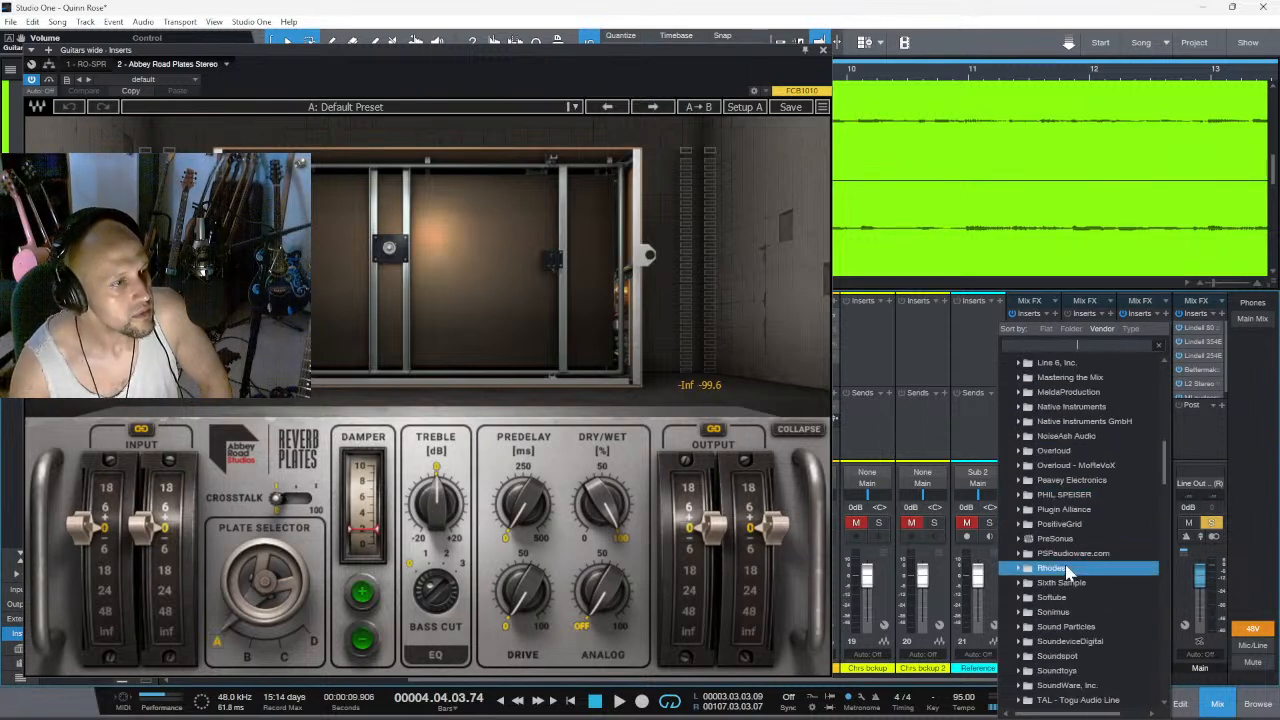
{"action": "left_click", "coordinate": [1064, 509]}
{"action": "scroll", "coordinate": [1106, 517], "scroll_direction": "down", "scroll_amount": 5}
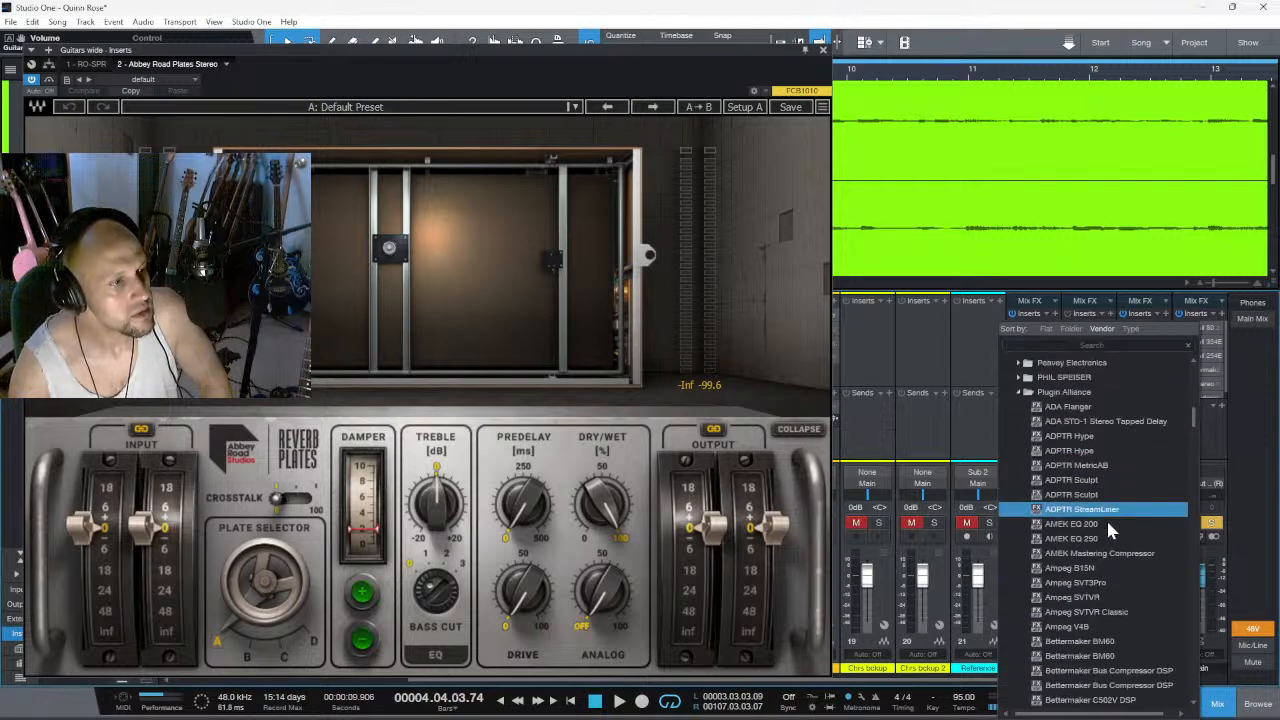
{"action": "scroll", "coordinate": [1104, 535], "scroll_direction": "down", "scroll_amount": 2}
{"action": "left_click", "coordinate": [1104, 553]}
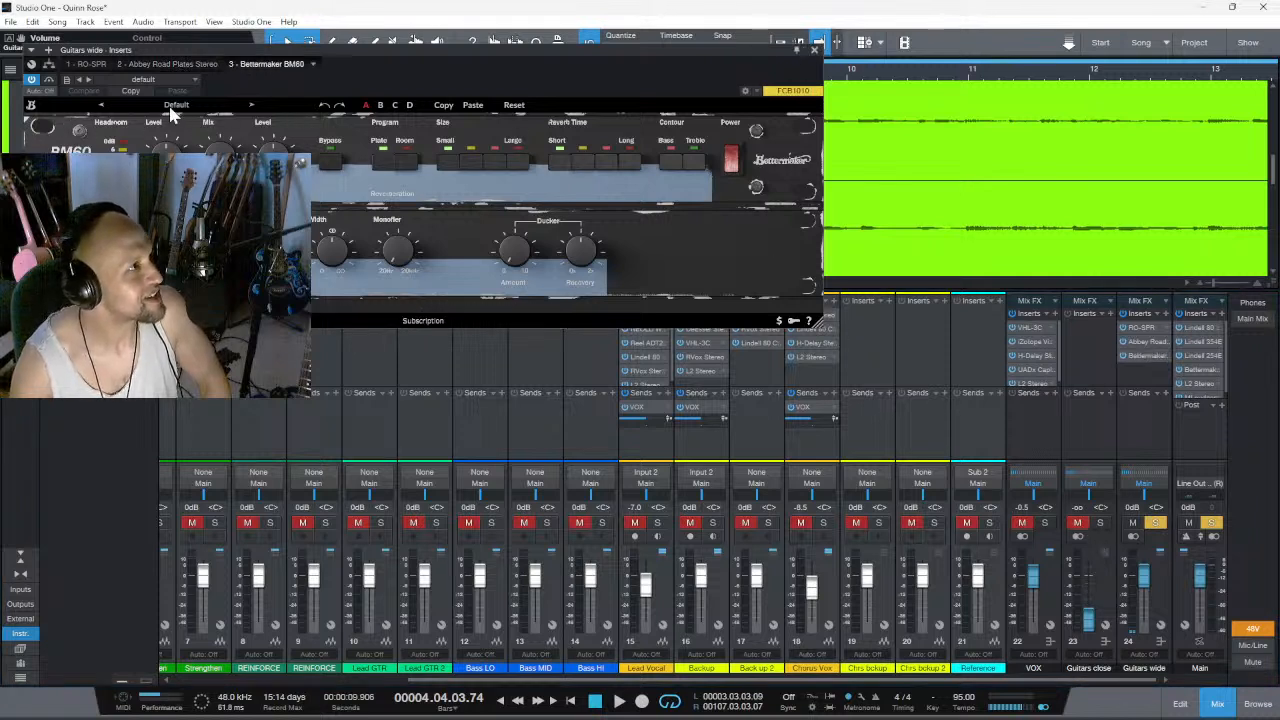
- Enlarge the Bettermaker BM60 window and review the controls of the Abbey Road Plates and RO-SPR reverbs
{"action": "left_click", "coordinate": [37, 104]}
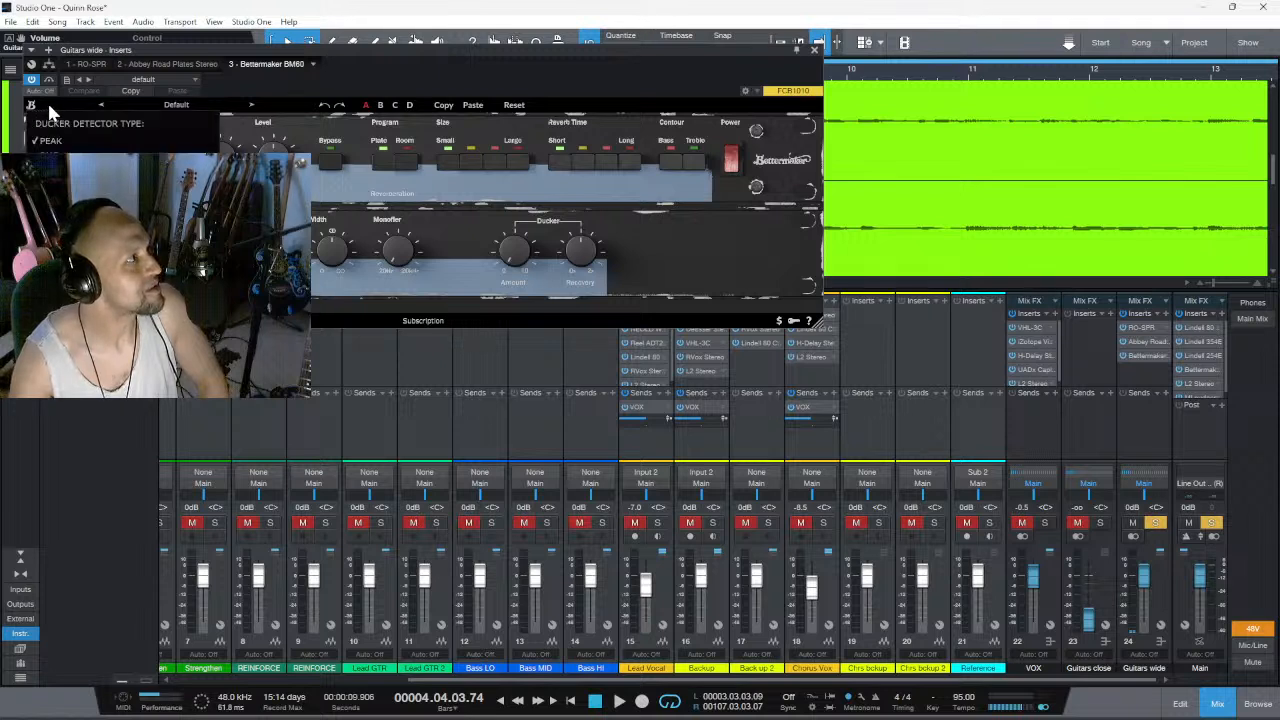
{"action": "left_click", "coordinate": [53, 103]}
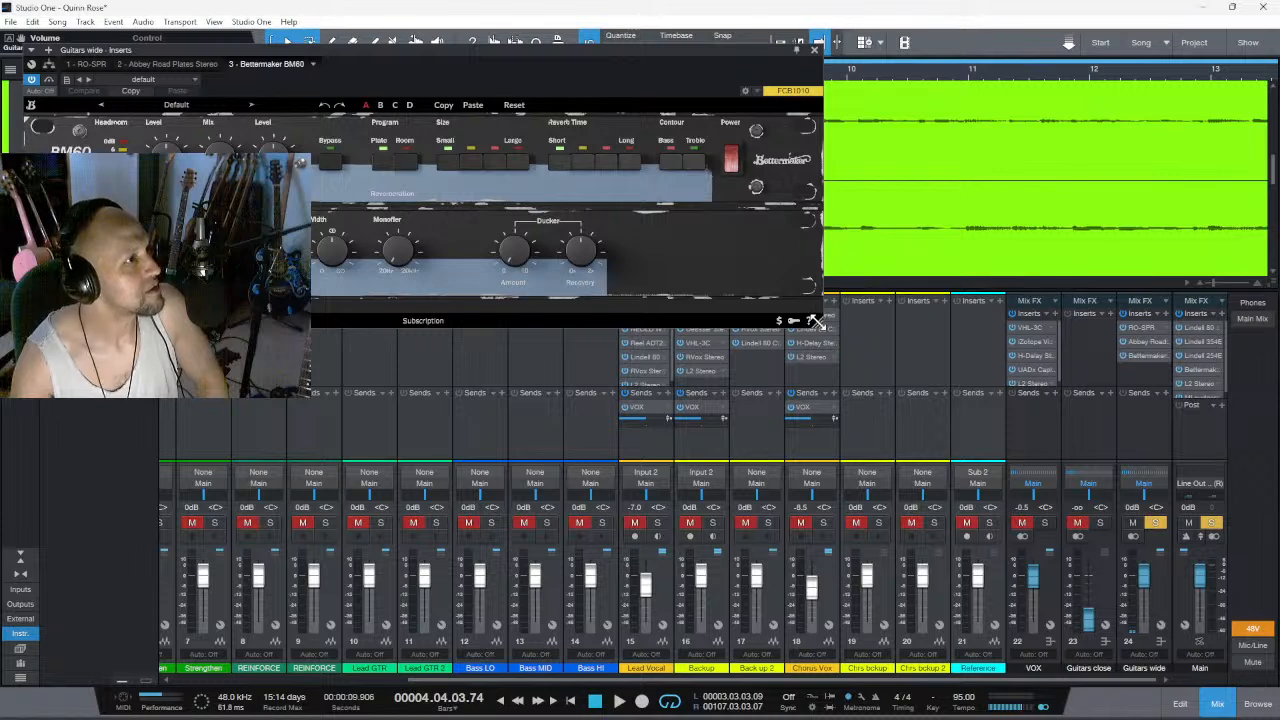
{"action": "left_click_drag", "start_coordinate": [815, 322], "coordinate": [925, 440]}
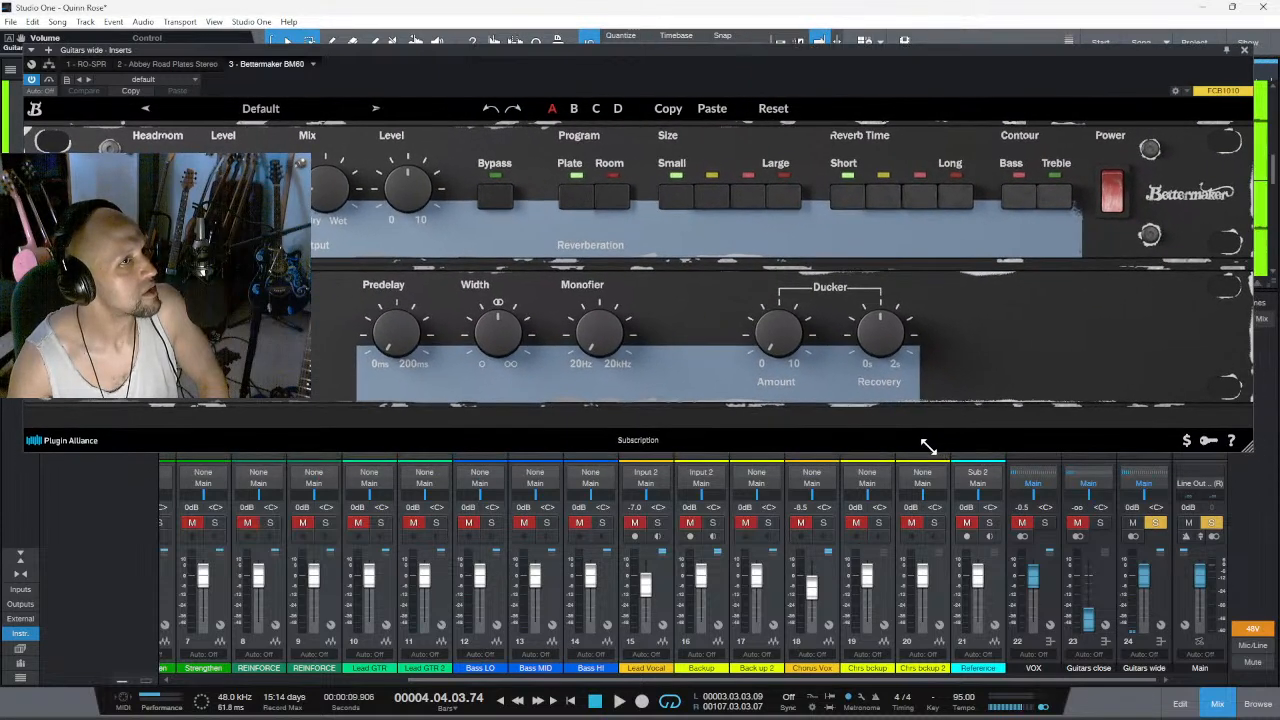
{"action": "left_click", "coordinate": [182, 64]}
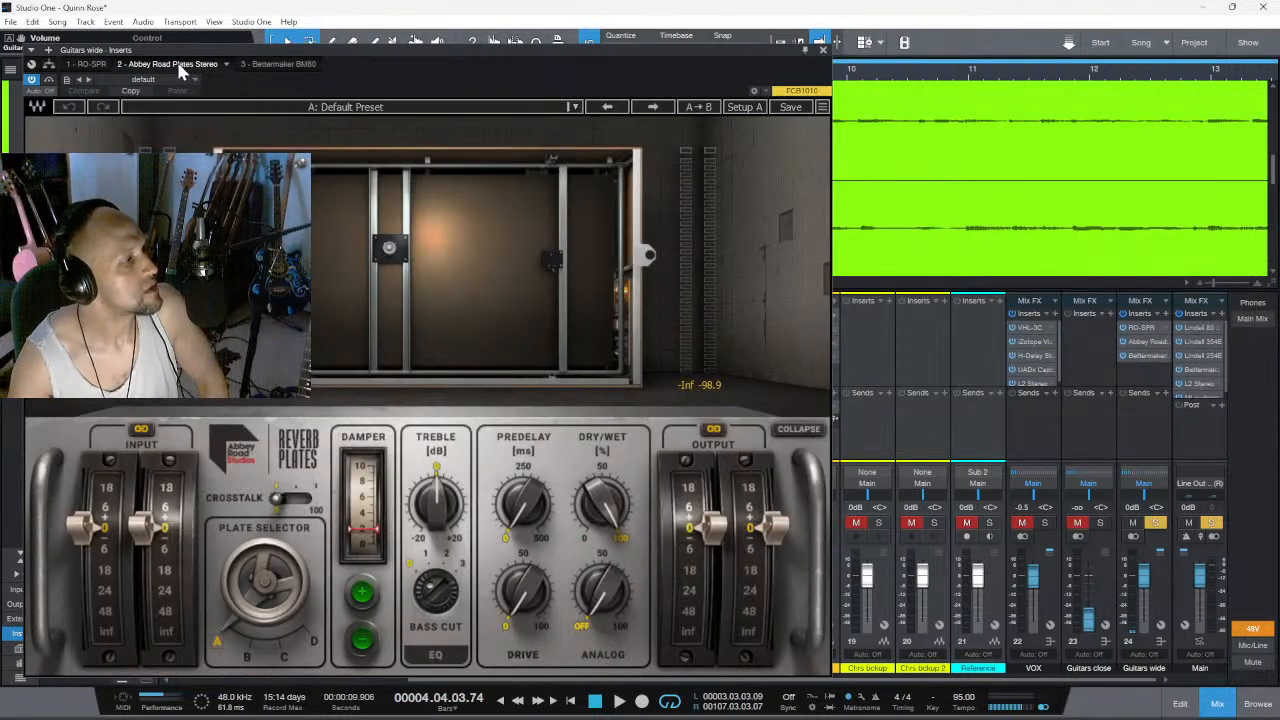
{"action": "left_click", "coordinate": [80, 64]}
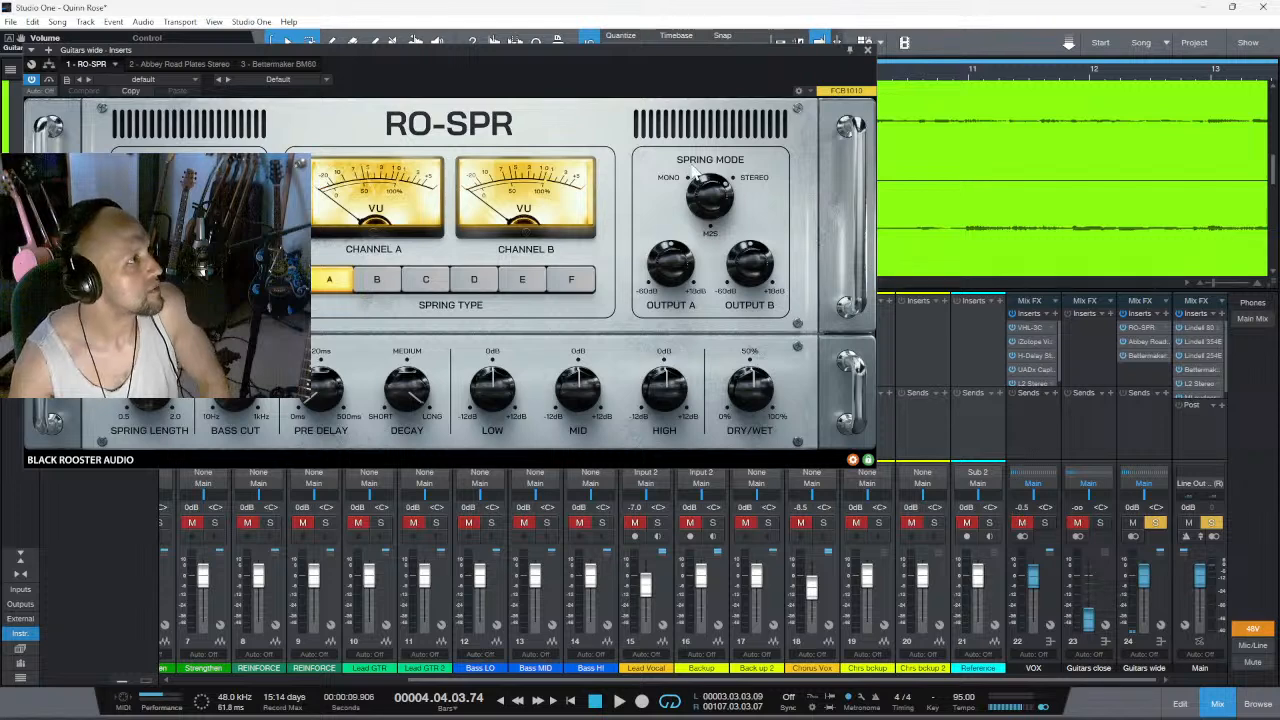
- Insert the Plugin Alliance bx_rooMS reverb as the fourth effect on the Guitars wide channel
{"action": "left_click", "coordinate": [1166, 314]}
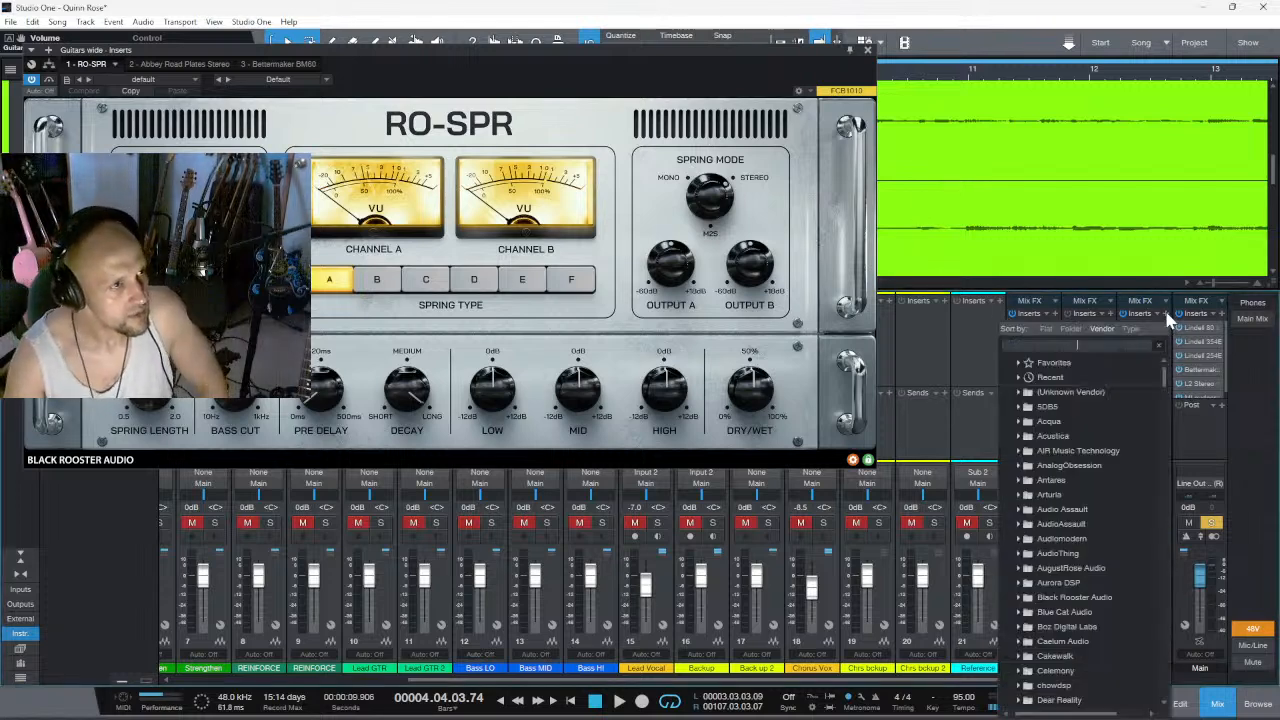
{"action": "scroll", "coordinate": [1115, 600], "scroll_direction": "down", "scroll_amount": 15}
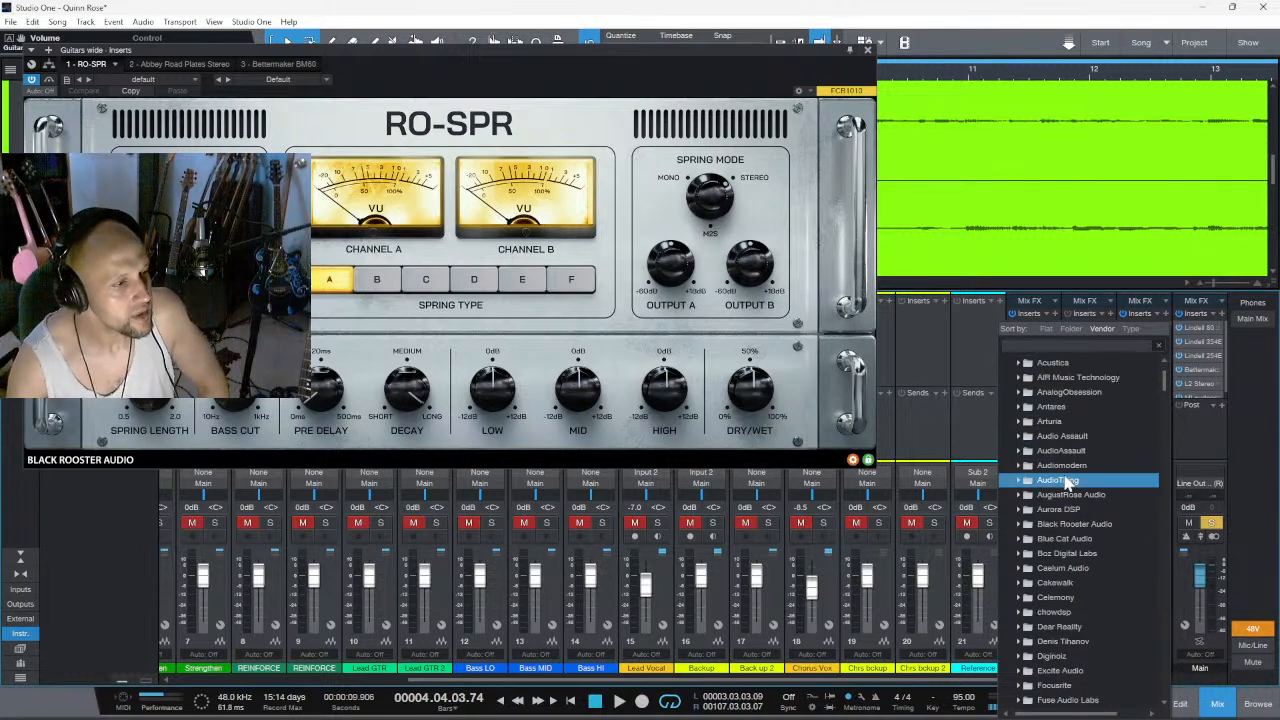
{"action": "scroll", "coordinate": [1104, 616], "scroll_direction": "down", "scroll_amount": 12}
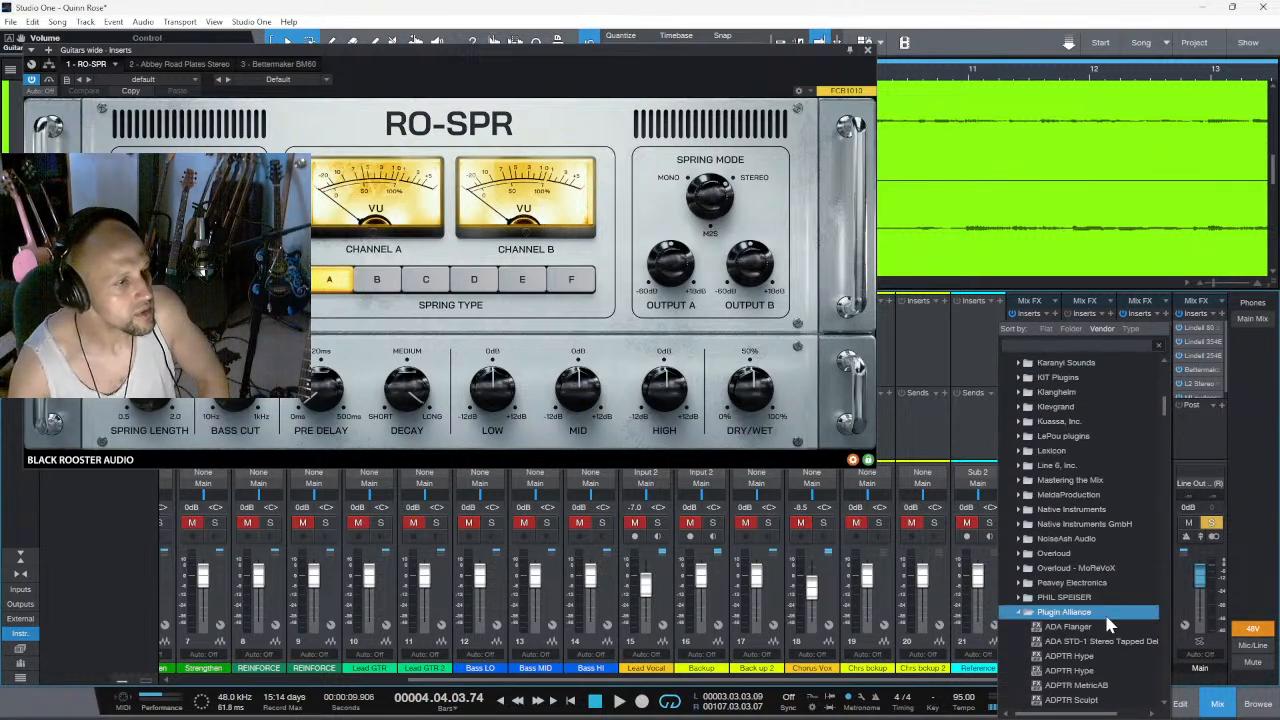
{"action": "scroll", "coordinate": [1108, 620], "scroll_direction": "down", "scroll_amount": 6}
{"action": "scroll", "coordinate": [1112, 637], "scroll_direction": "down", "scroll_amount": 6}
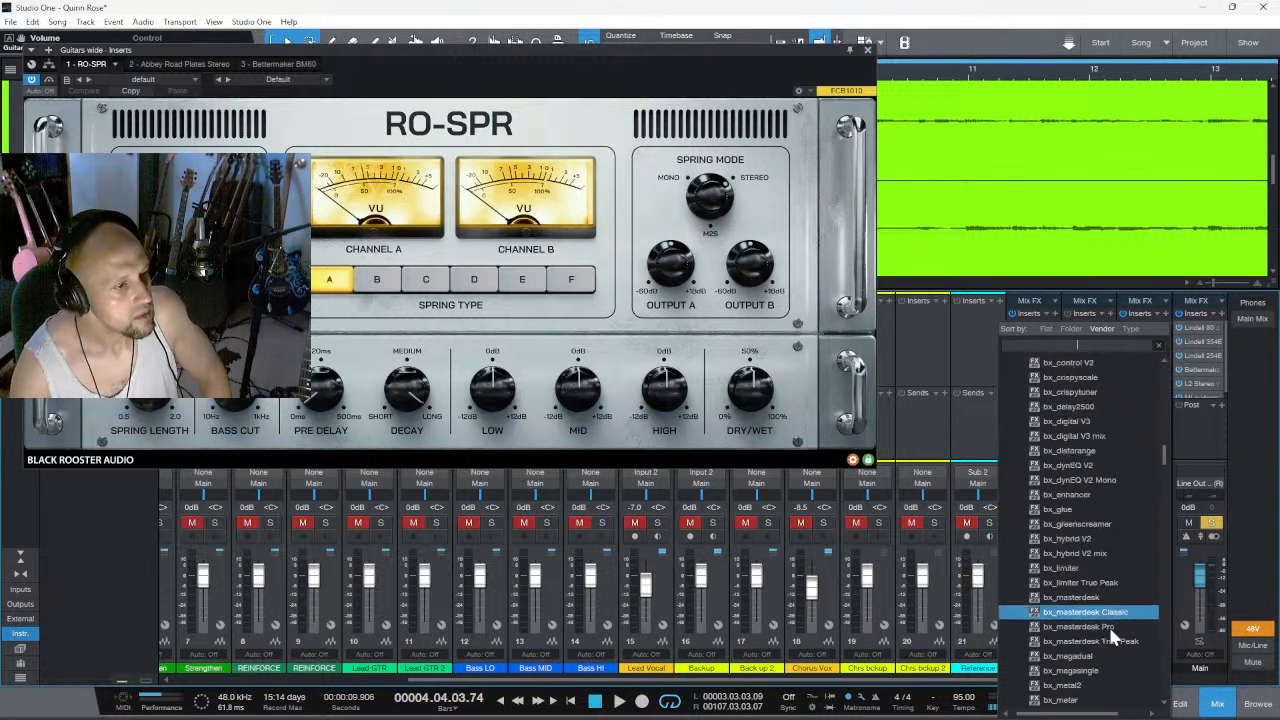
{"action": "scroll", "coordinate": [1110, 629], "scroll_direction": "down", "scroll_amount": 1}
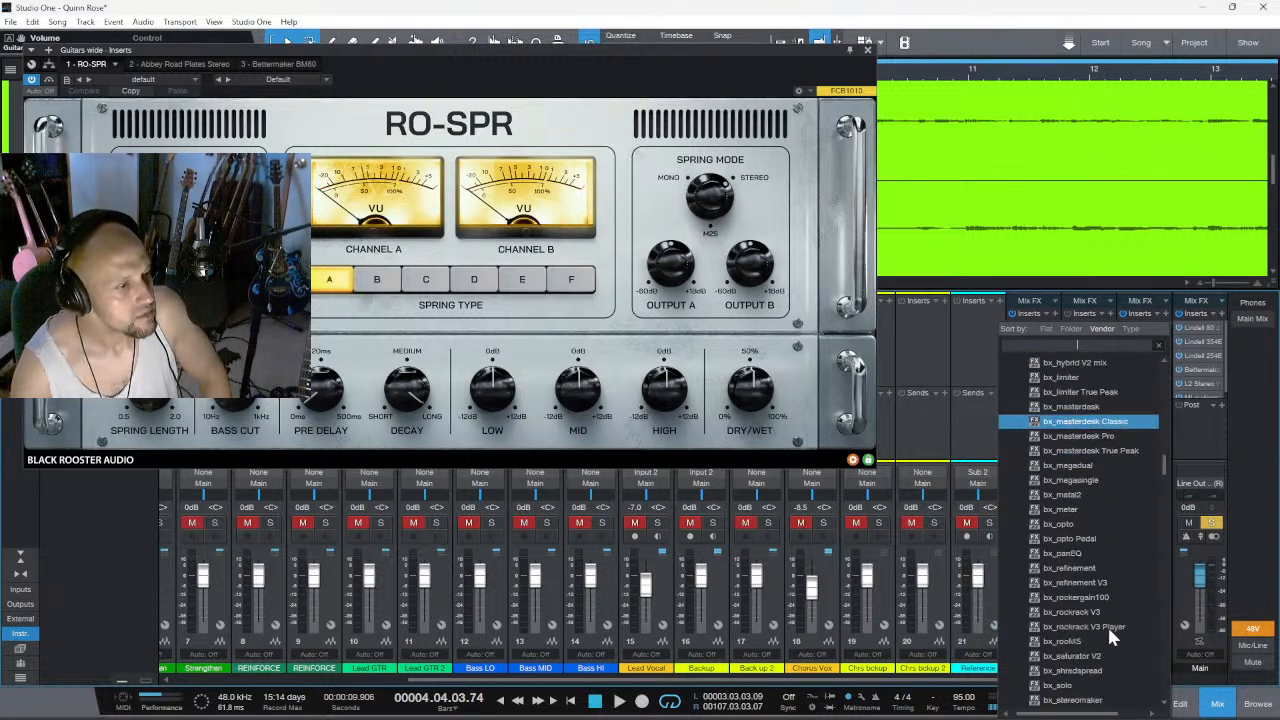
{"action": "left_click", "coordinate": [1098, 640]}
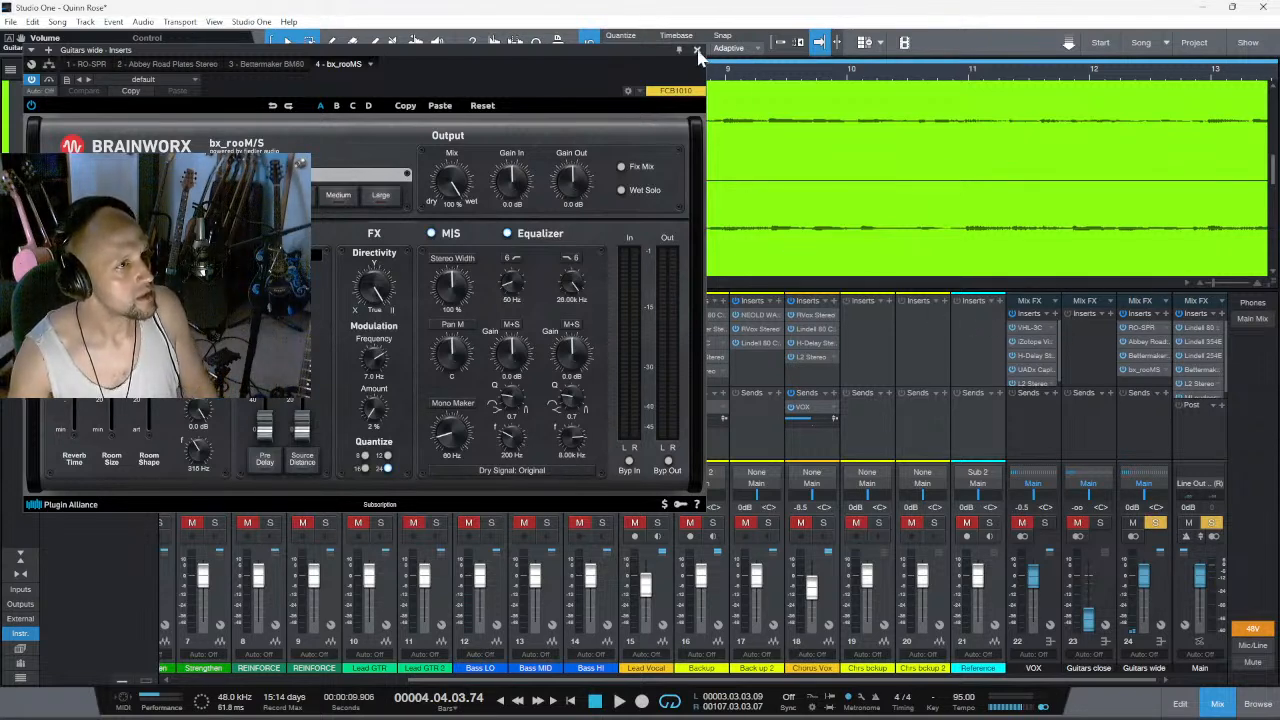
- Search the plug-ins for "ori", insert OrilRiver on the Guitars wide channel and reposition its window lower over the mixer
{"action": "left_click", "coordinate": [1165, 314]}
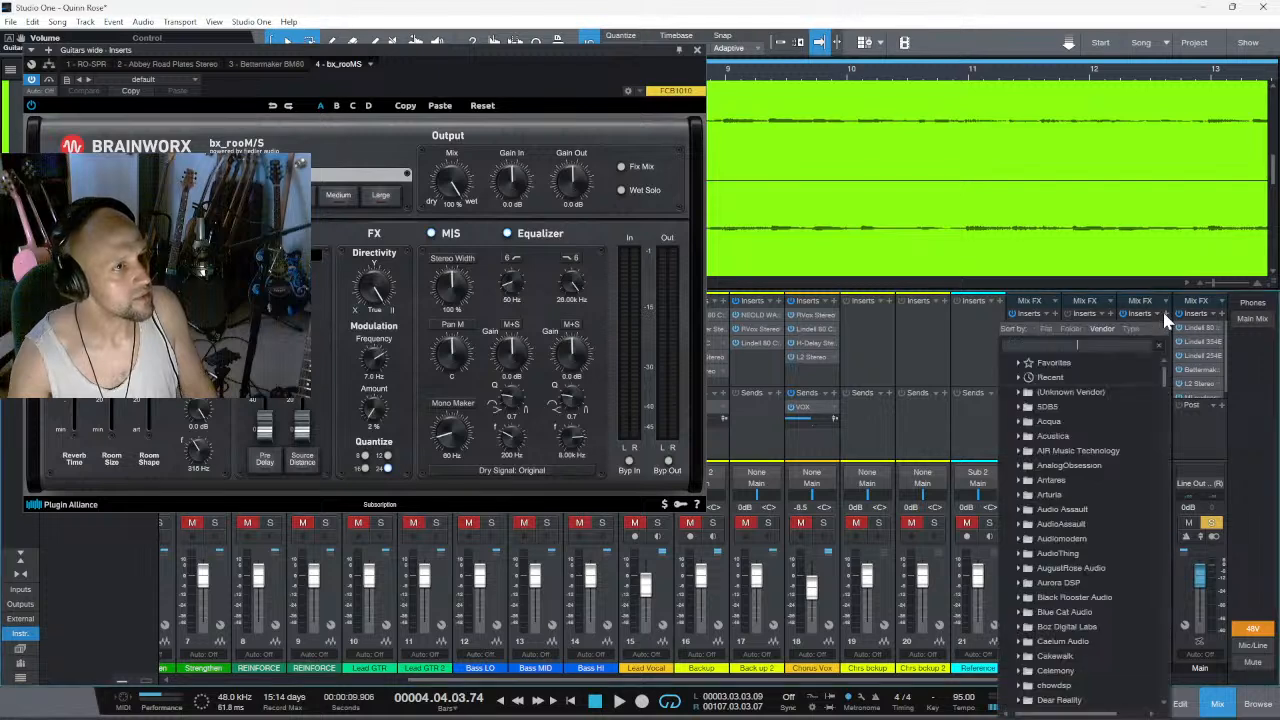
{"action": "scroll", "coordinate": [1112, 540], "scroll_direction": "down", "scroll_amount": 1}
{"action": "scroll", "coordinate": [1111, 538], "scroll_direction": "down", "scroll_amount": 4}
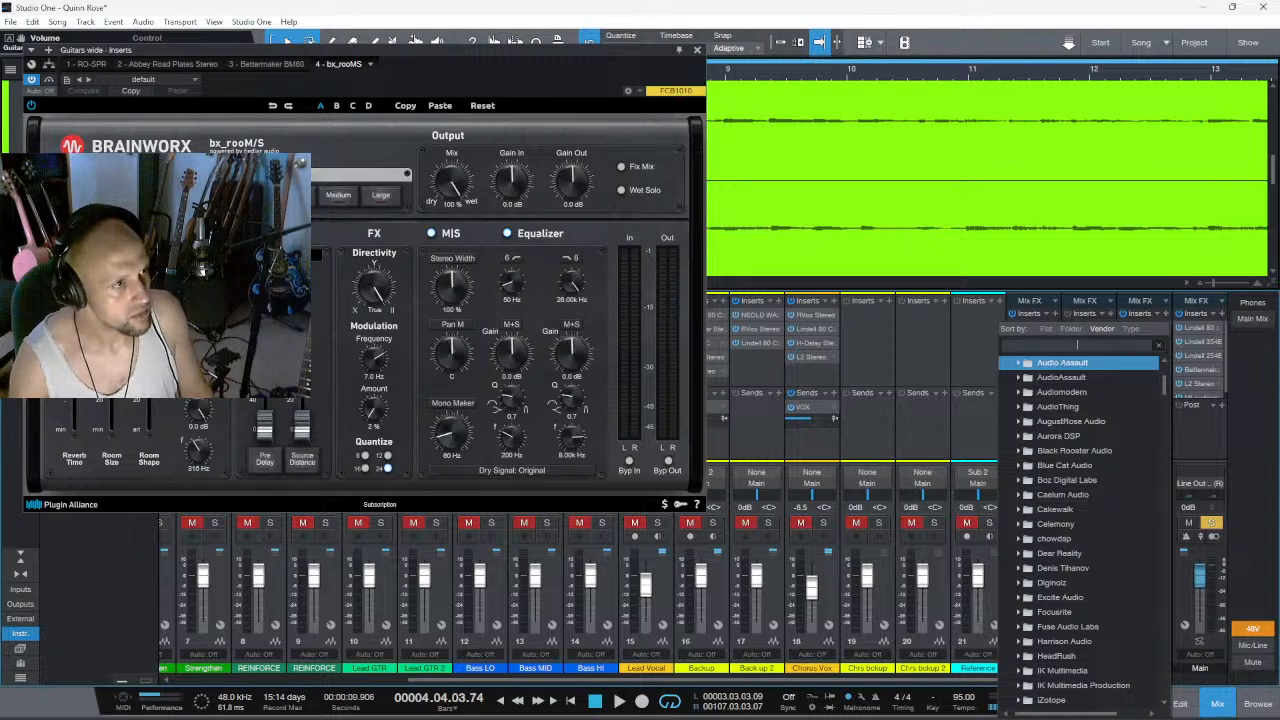
{"action": "type", "text": "o"}
{"action": "key", "text": "BackSpace"}
{"action": "type", "text": "r"}
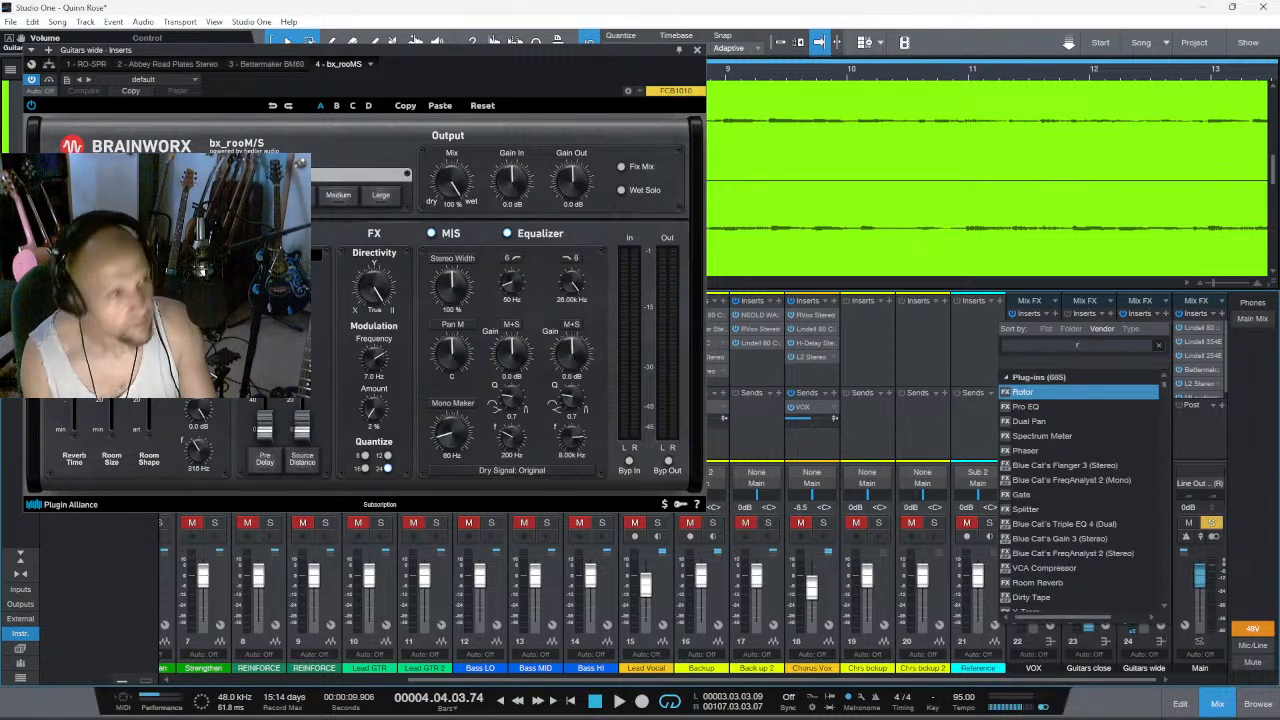
{"action": "key", "text": "BackSpace"}
{"action": "type", "text": "ori"}
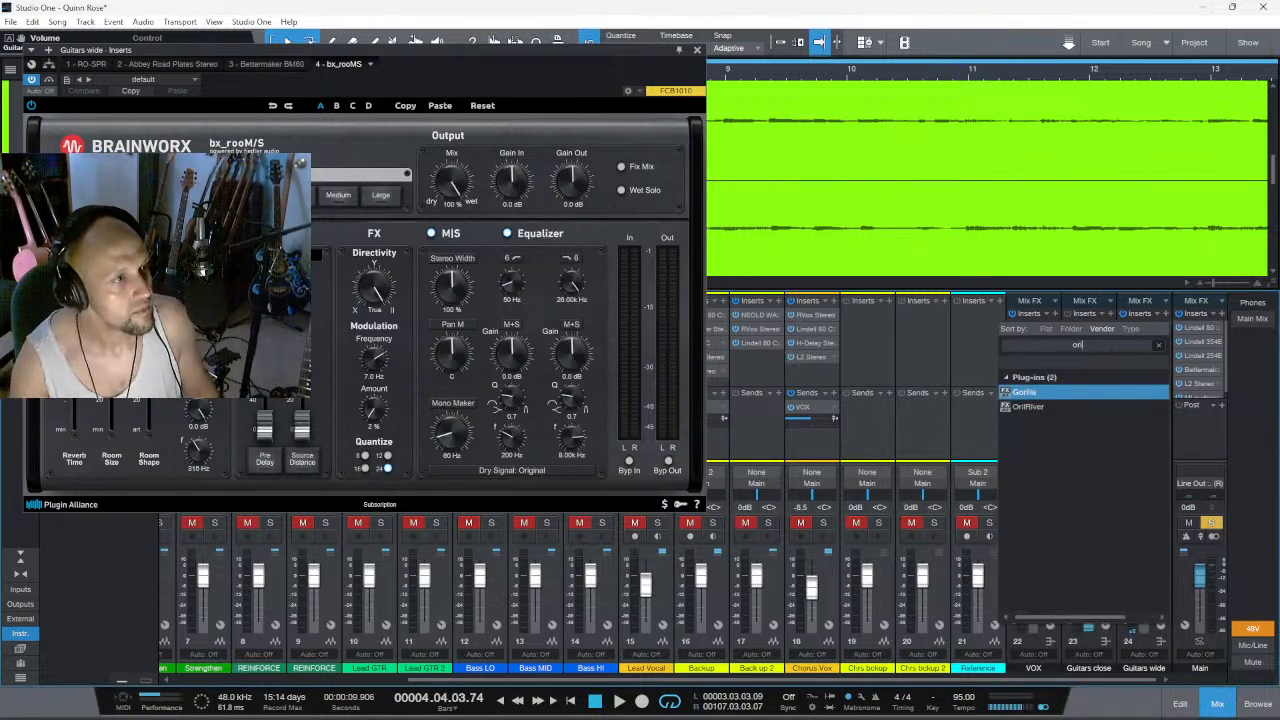
{"action": "left_click", "coordinate": [1063, 406]}
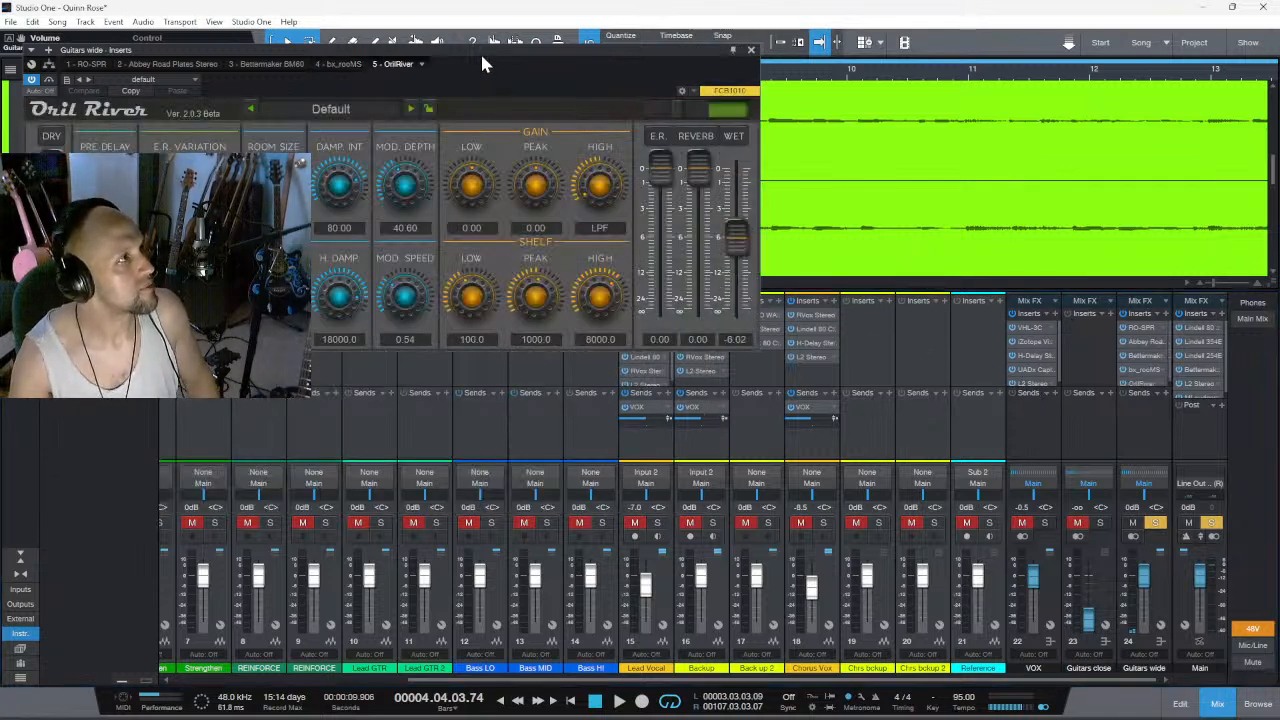
{"action": "left_click_drag", "start_coordinate": [484, 58], "coordinate": [691, 206]}
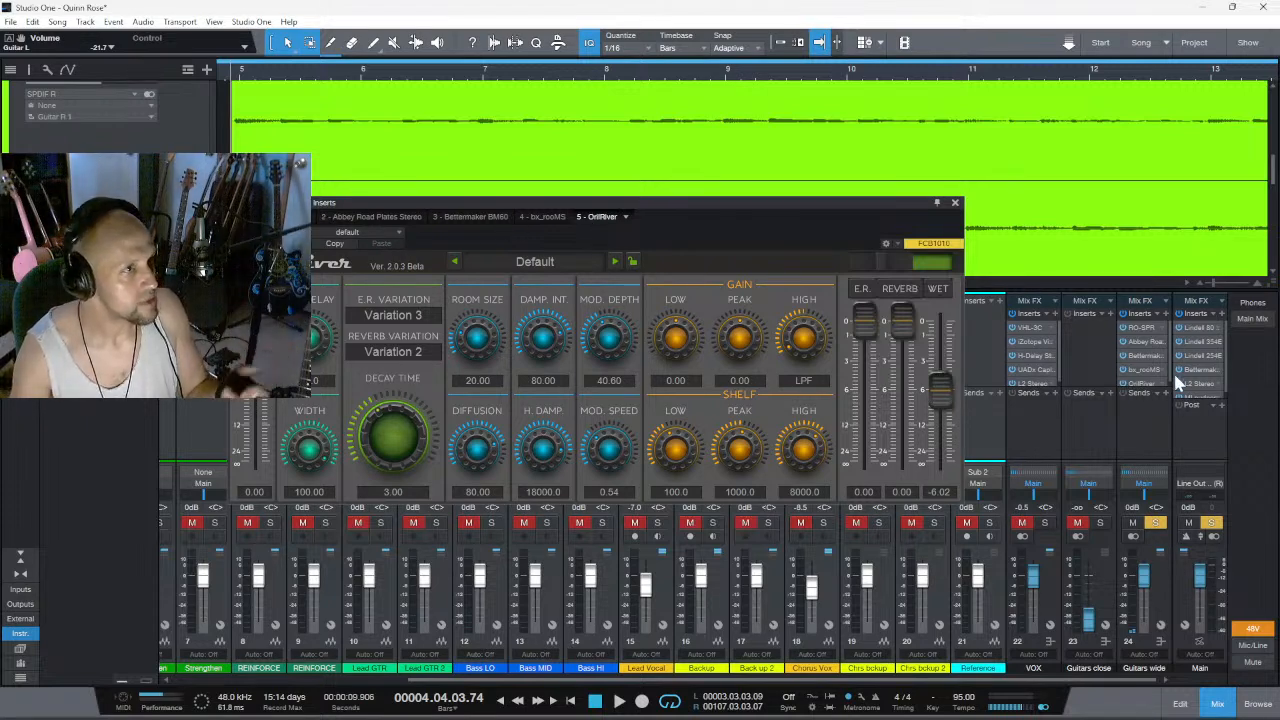
- Search the plug-ins for "exper", insert Experiverb on the Guitars wide channel and unlock it with the account e-mail
{"action": "left_click", "coordinate": [1164, 312]}
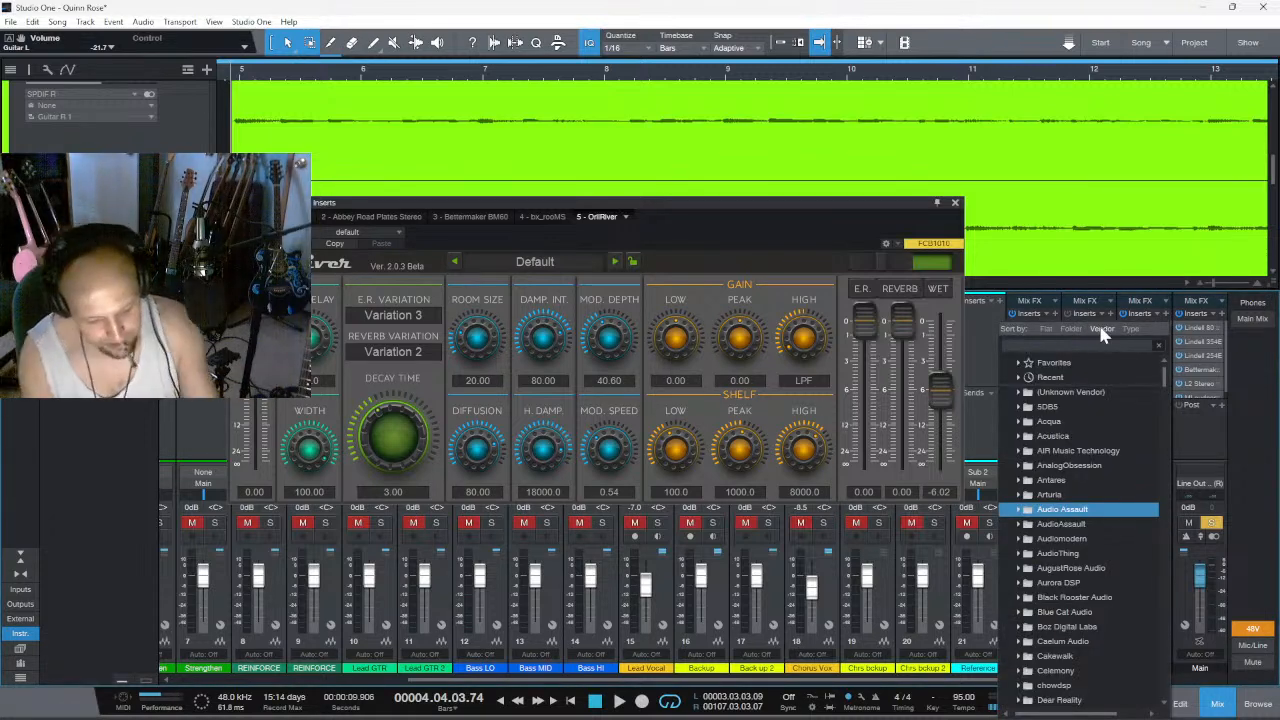
{"action": "left_click", "coordinate": [1101, 330]}
{"action": "type", "text": "exp"}
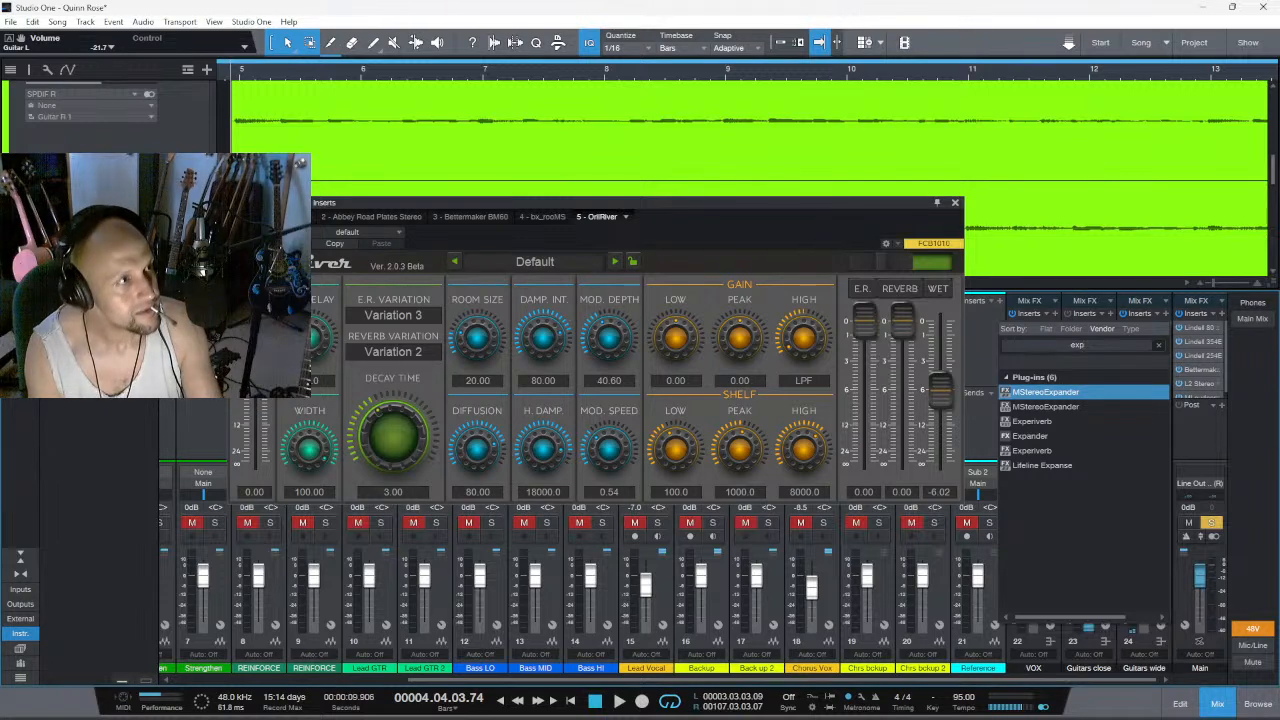
{"action": "type", "text": "er"}
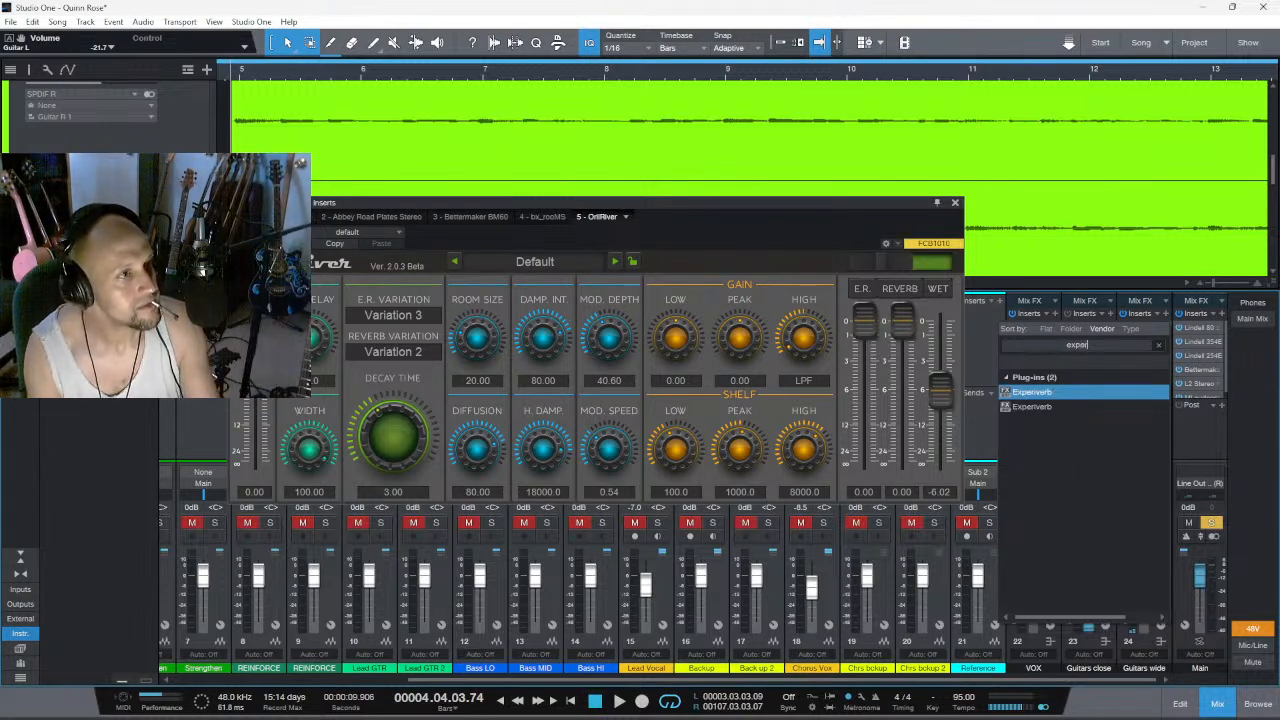
{"action": "double_click", "coordinate": [1034, 392]}
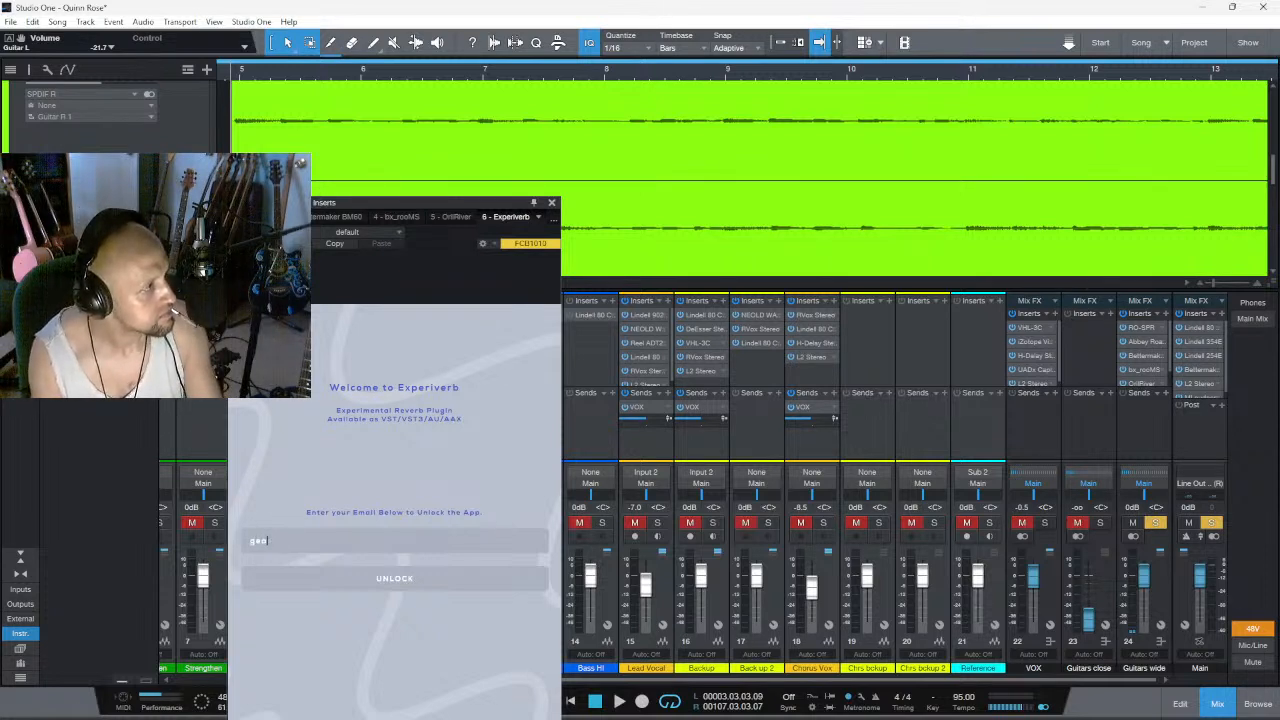
{"action": "left_click_drag", "start_coordinate": [428, 203], "coordinate": [1279, 256]}
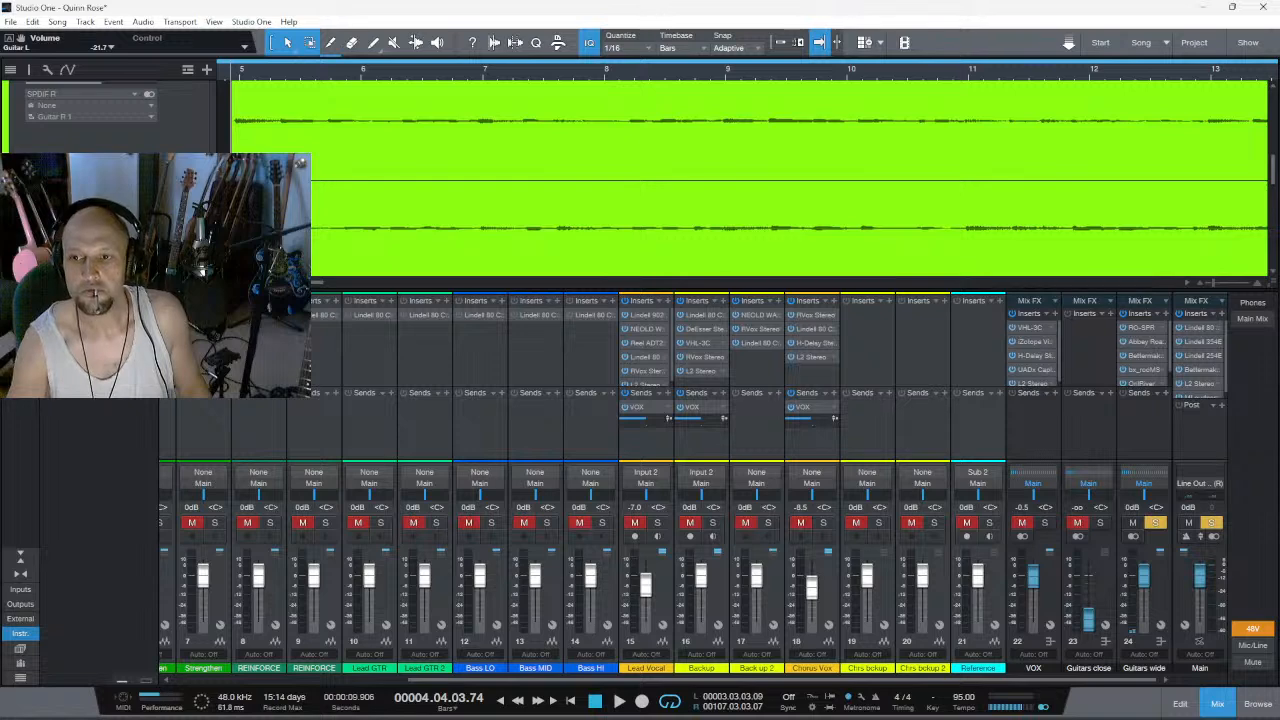
{"action": "left_click_drag", "start_coordinate": [1278, 216], "coordinate": [552, 117]}
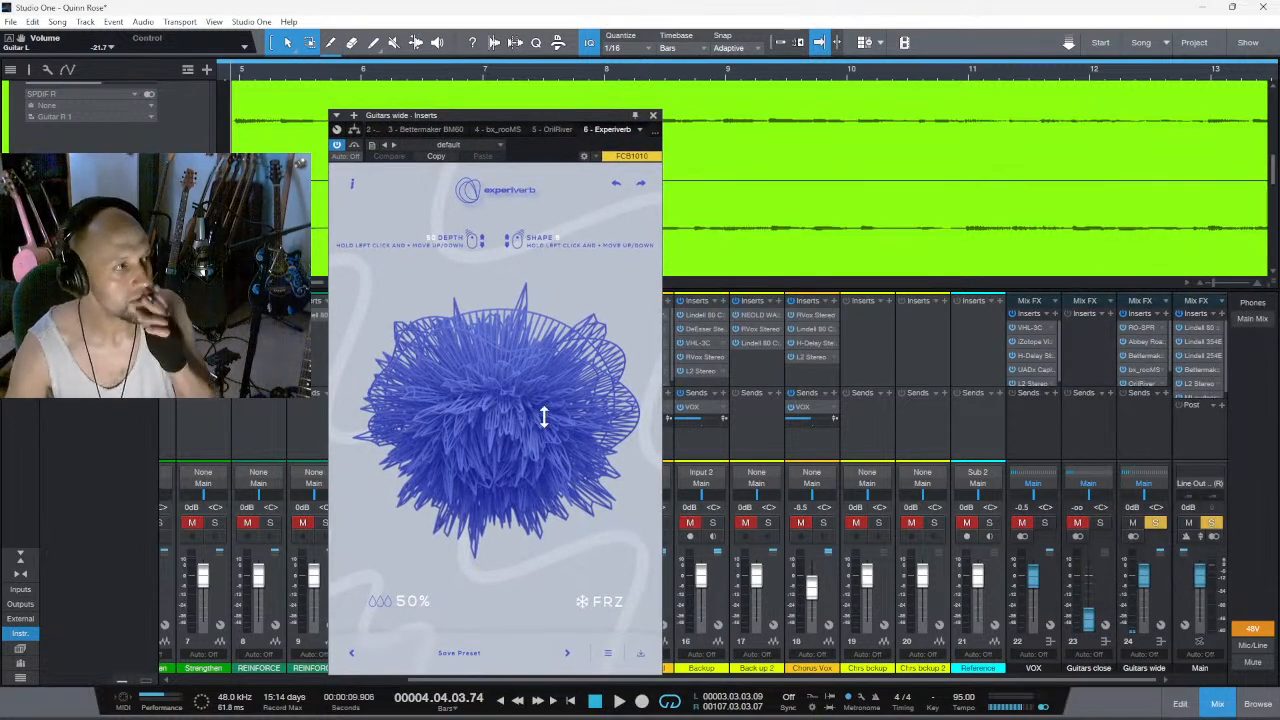
- Try Experiverb's depth and freeze controls, leaving depth at 0 and the dry/wet mix at 48%
{"action": "left_click_drag", "start_coordinate": [543, 417], "coordinate": [429, 577]}
{"action": "left_click_drag", "start_coordinate": [517, 378], "coordinate": [530, 204]}
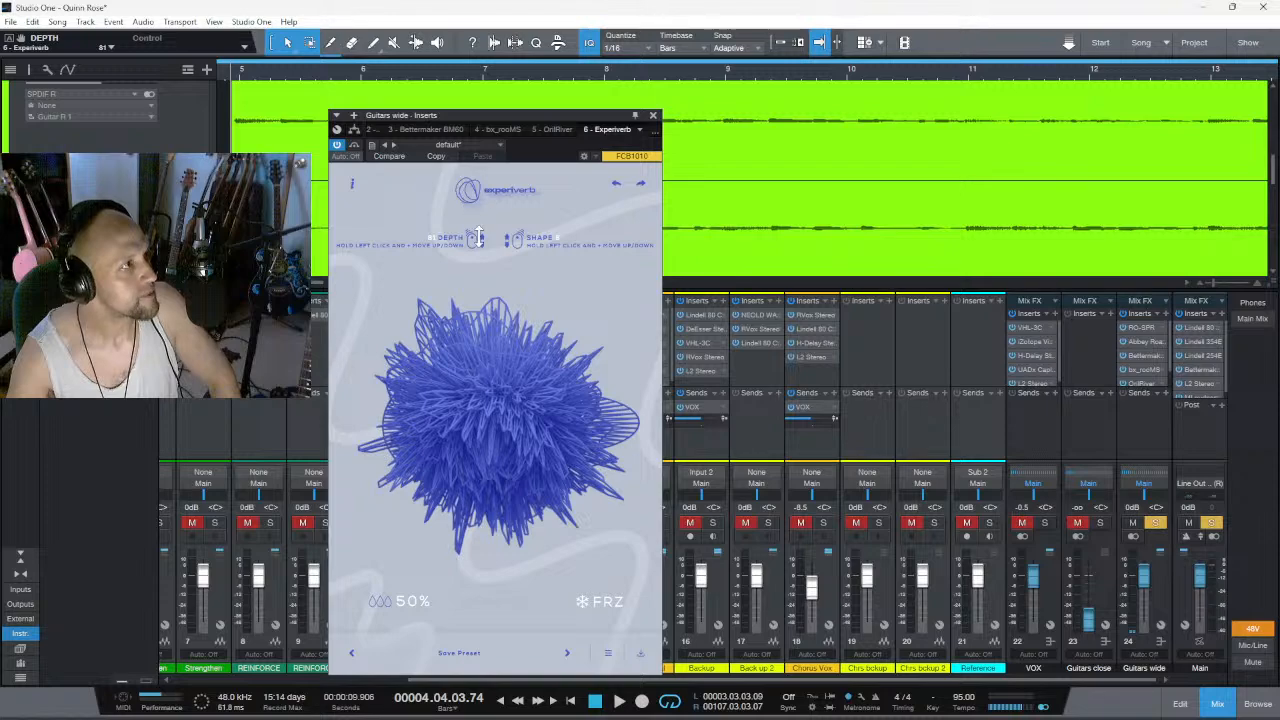
{"action": "left_click_drag", "start_coordinate": [480, 238], "coordinate": [561, 70]}
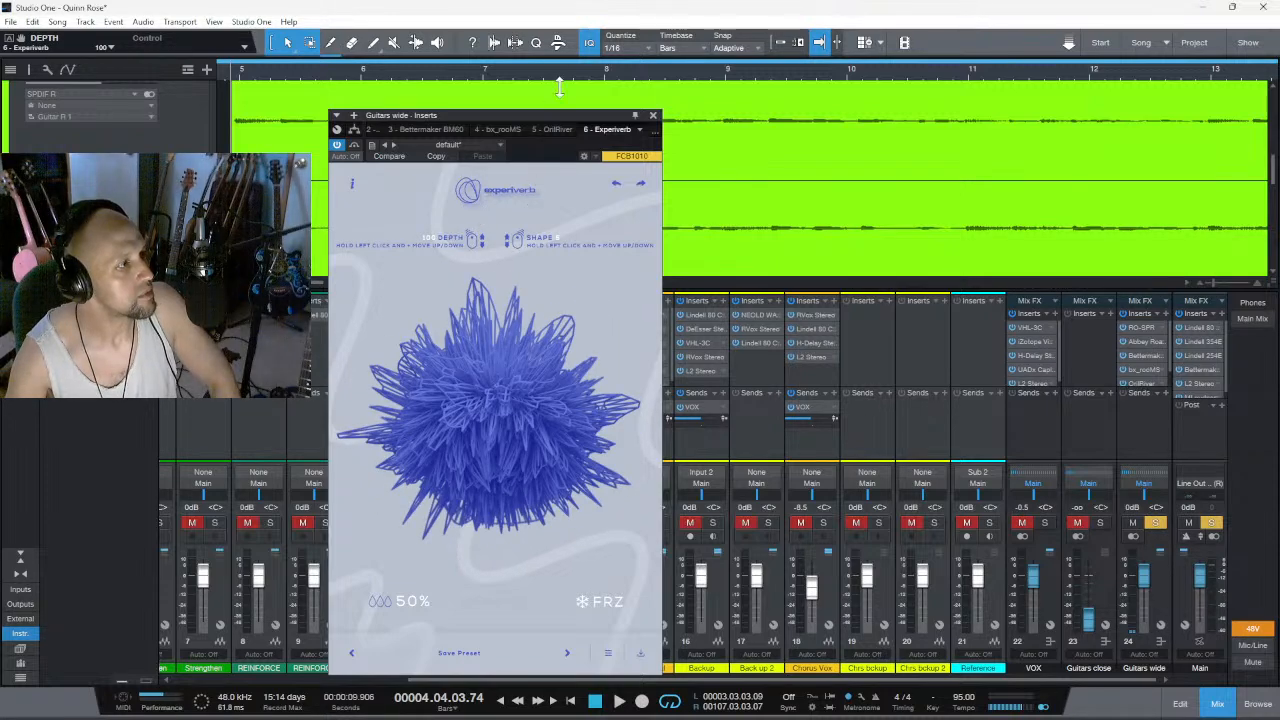
{"action": "left_click_drag", "start_coordinate": [405, 600], "coordinate": [435, 604]}
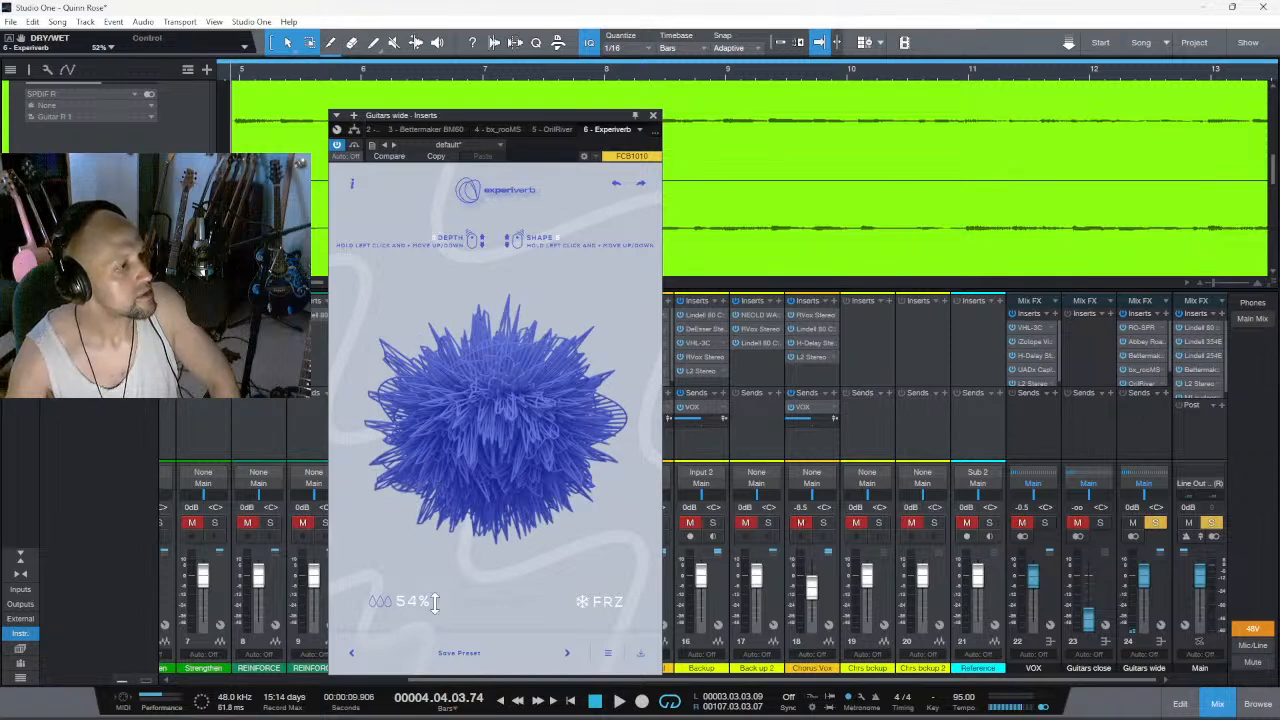
{"action": "left_click", "coordinate": [587, 604]}
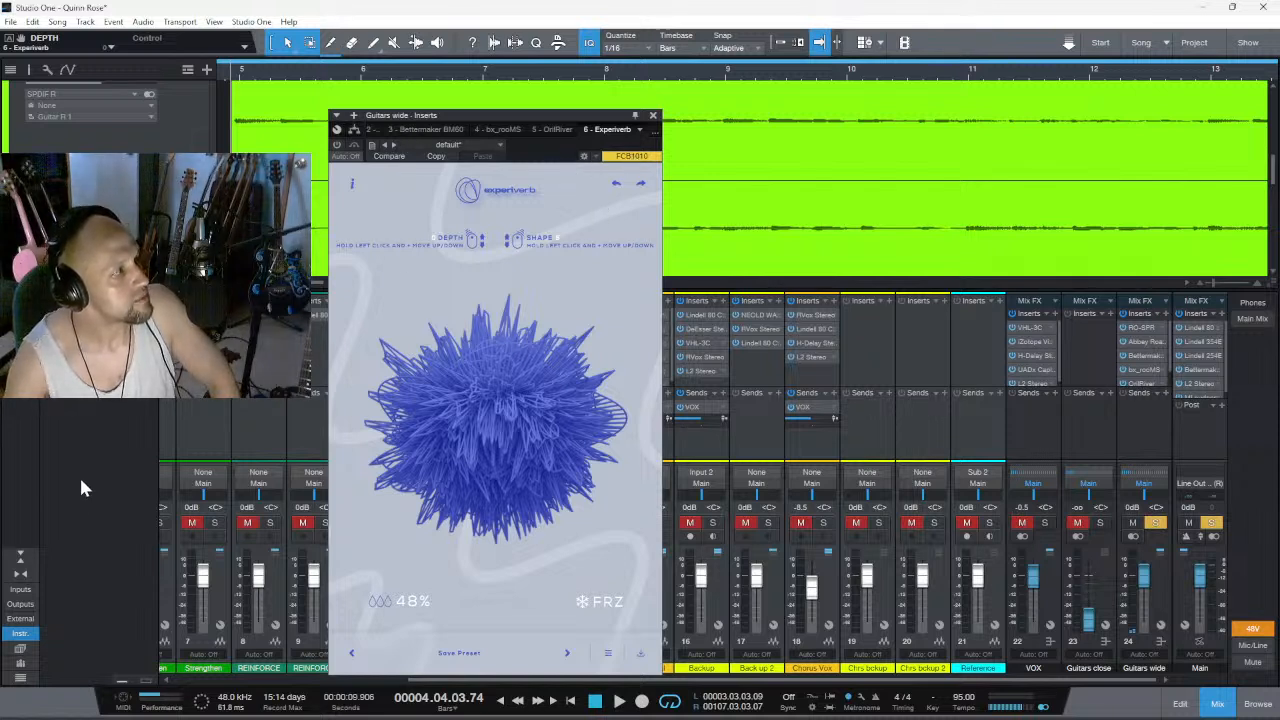
- Hide the mixer's instrument list and briefly play back the soloed guitar tracks
{"action": "left_click", "coordinate": [33, 633]}
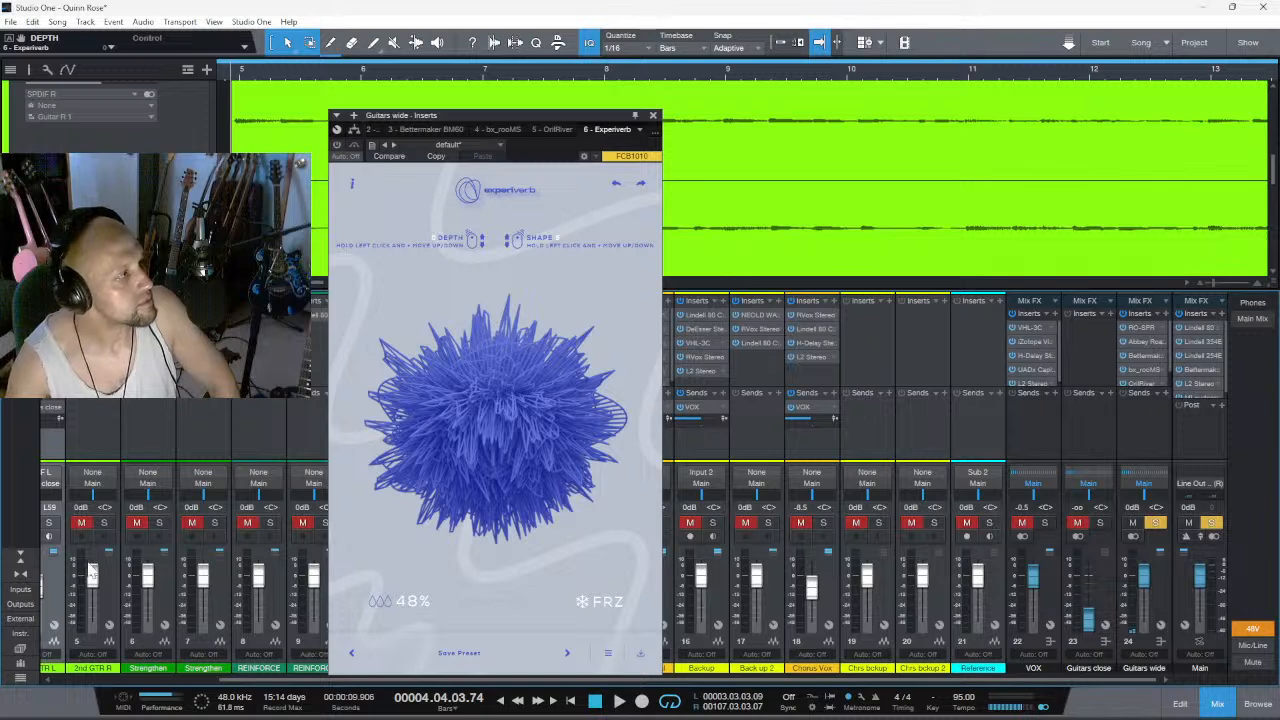
{"action": "scroll", "coordinate": [70, 686], "scroll_direction": "left", "scroll_amount": 4}
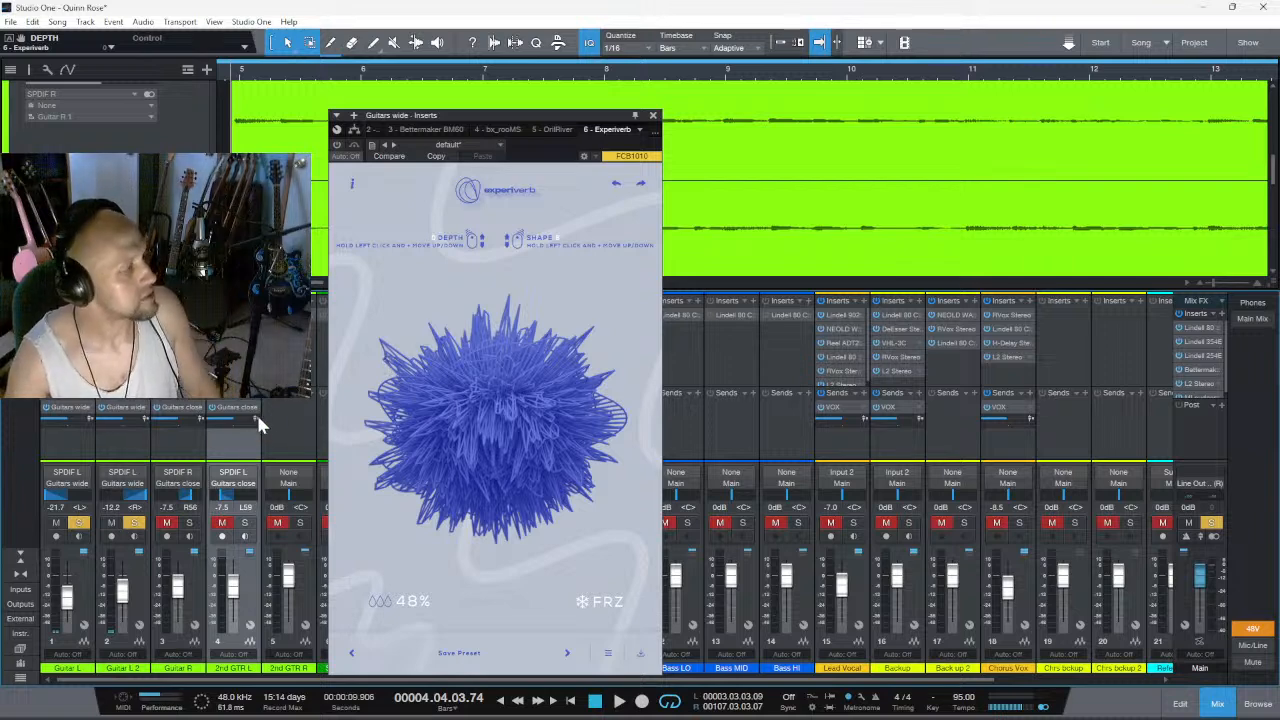
{"action": "key", "text": "space"}
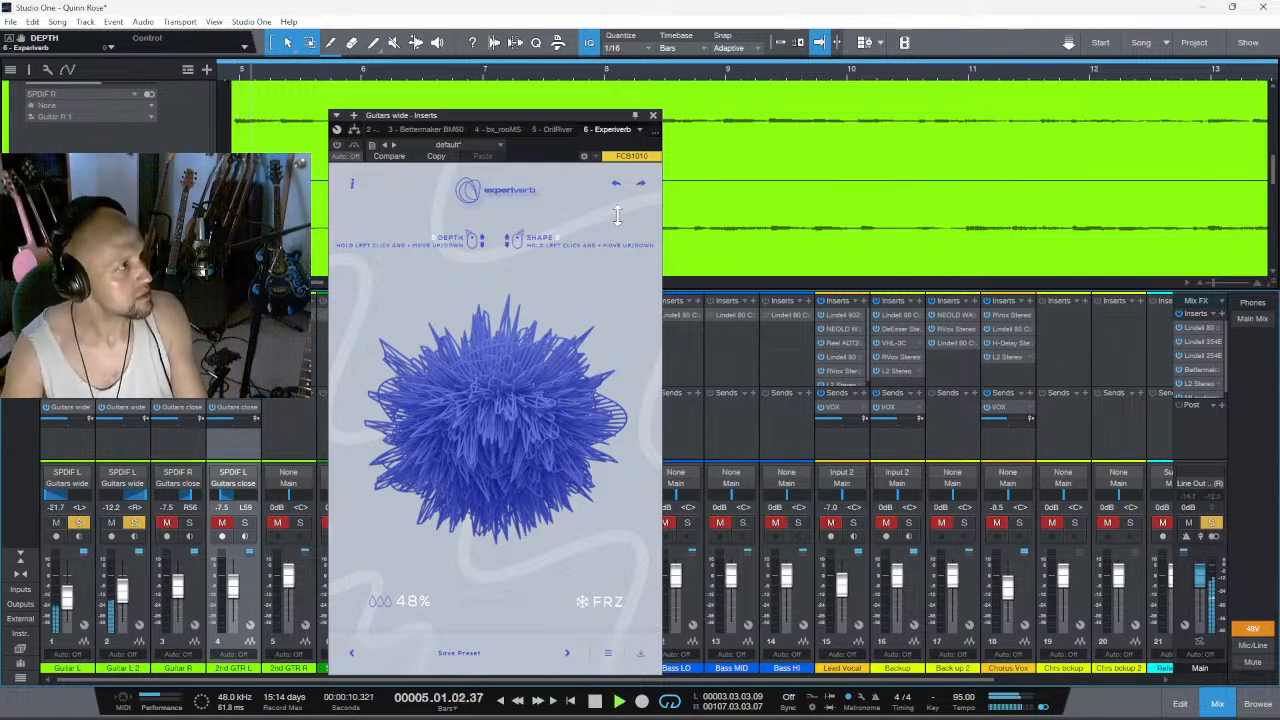
{"action": "key", "text": "space"}
- Close the Experiverb window and bypass the reverb inserts on the Guitars wide channel
{"action": "left_click", "coordinate": [653, 115]}
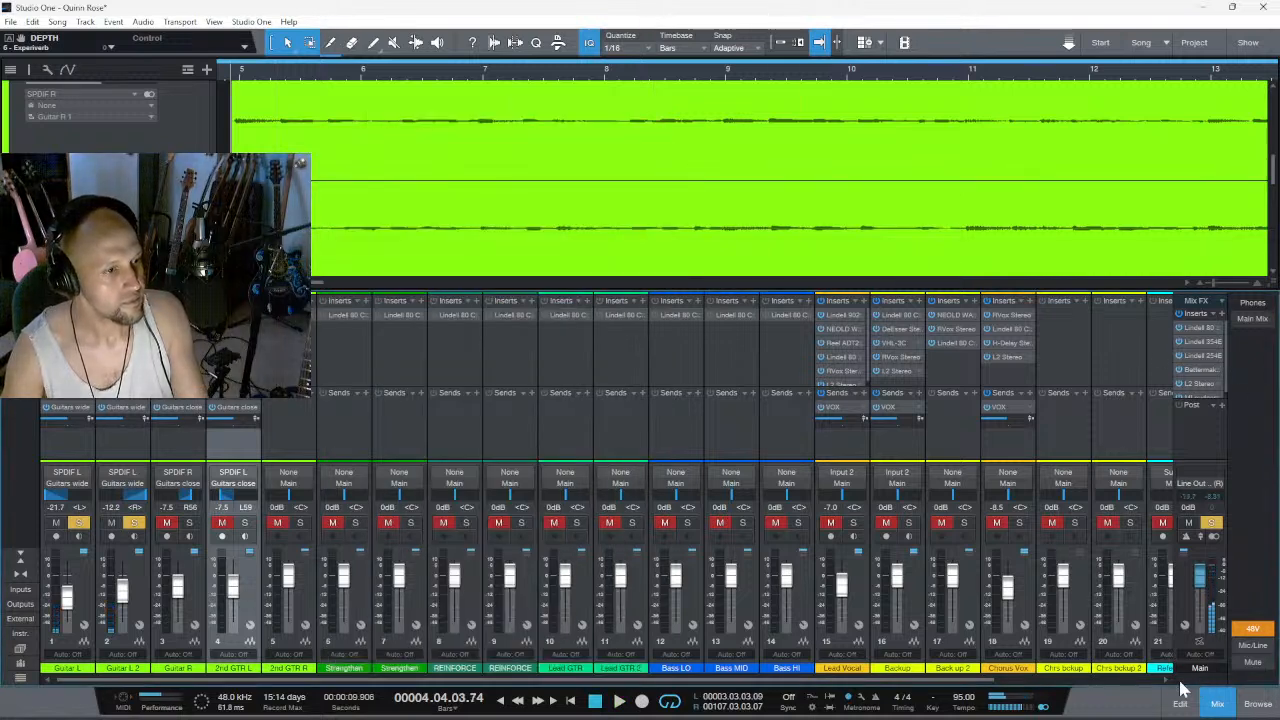
{"action": "left_click", "coordinate": [1158, 681]}
{"action": "left_click", "coordinate": [1156, 684]}
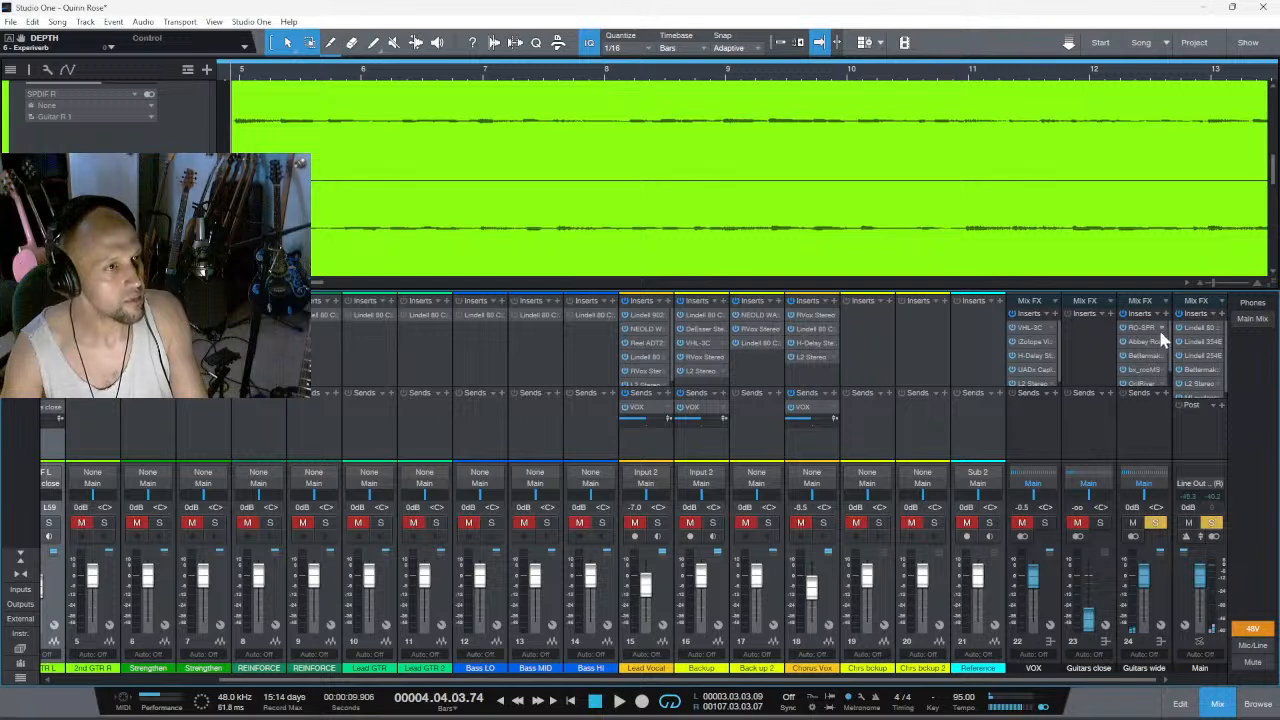
{"action": "scroll", "coordinate": [1195, 392], "scroll_direction": "down", "scroll_amount": 1}
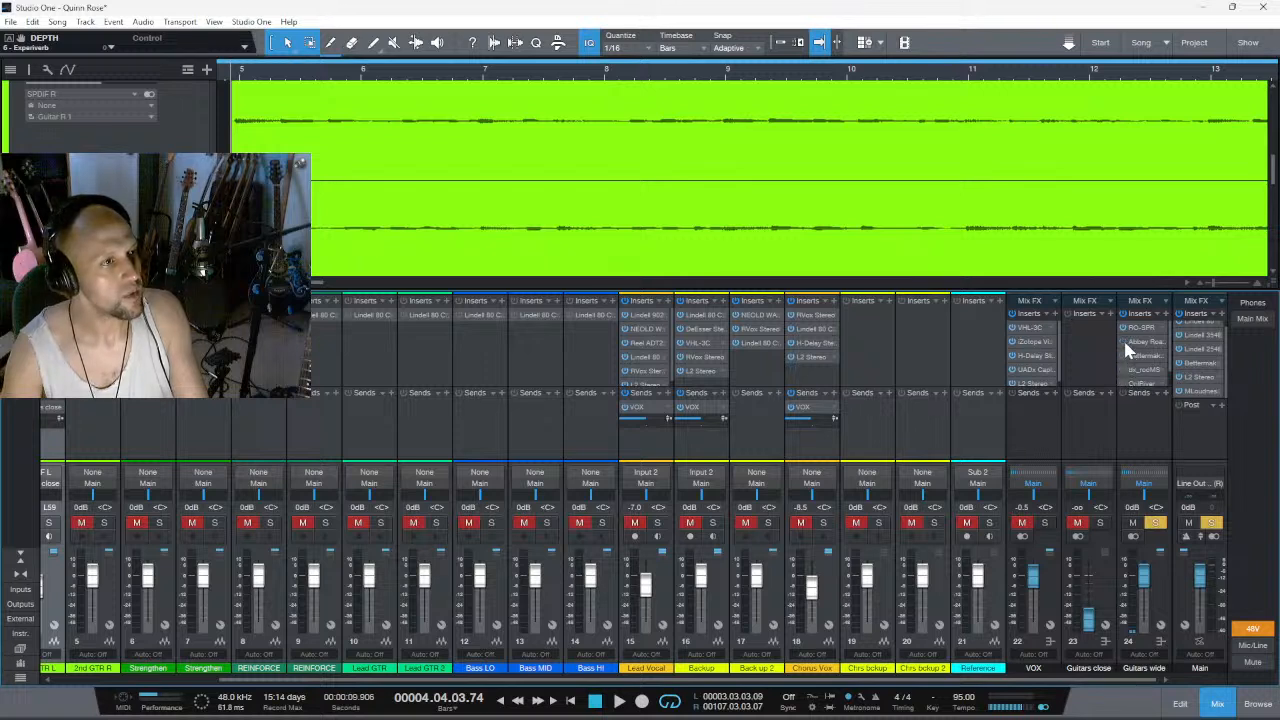
{"action": "scroll", "coordinate": [1170, 376], "scroll_direction": "down", "scroll_amount": 1}
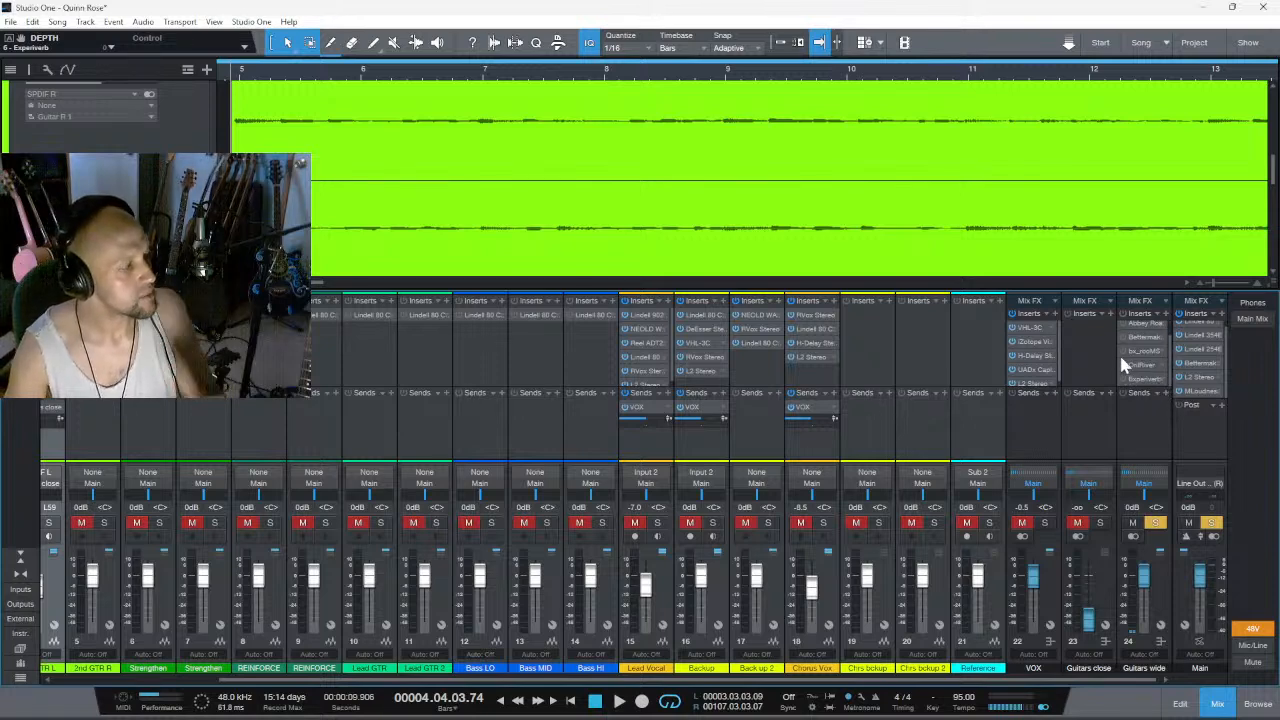
- Search the plug-ins for "aura", insert bx_aura as the seventh effect on the Guitars wide channel and bypass it
{"action": "left_click", "coordinate": [1166, 314]}
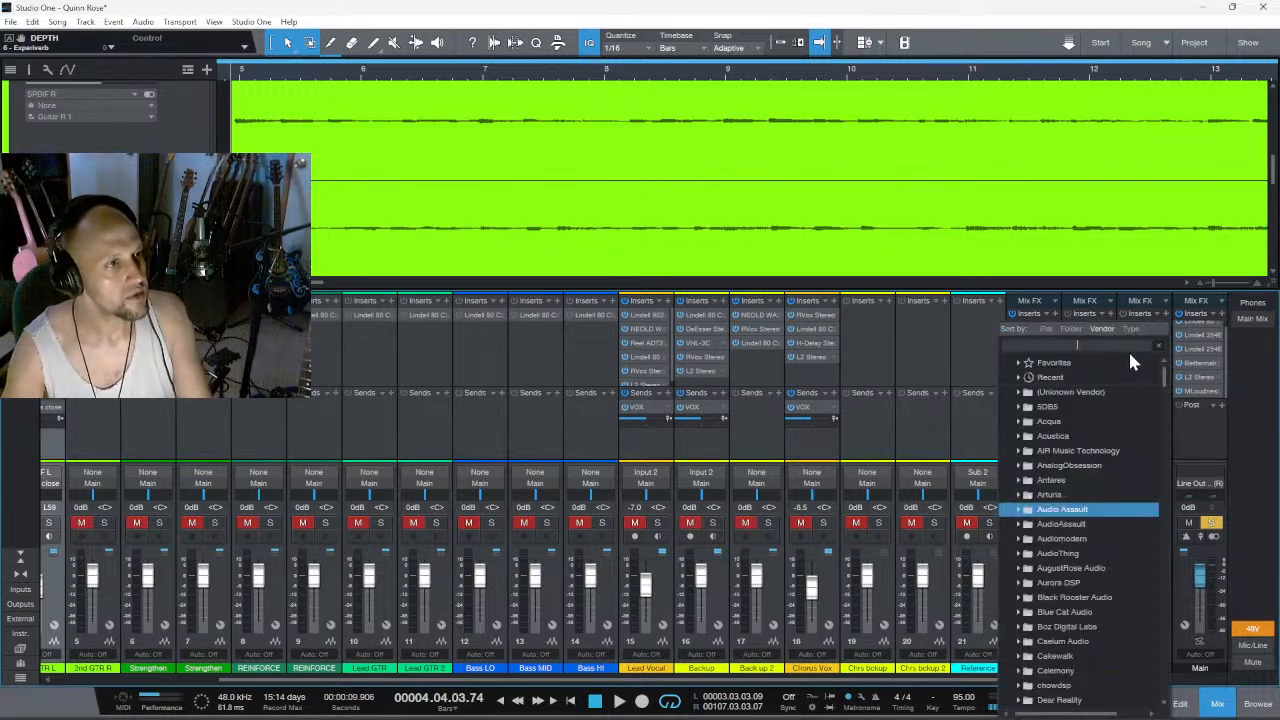
{"action": "type", "text": "aur"}
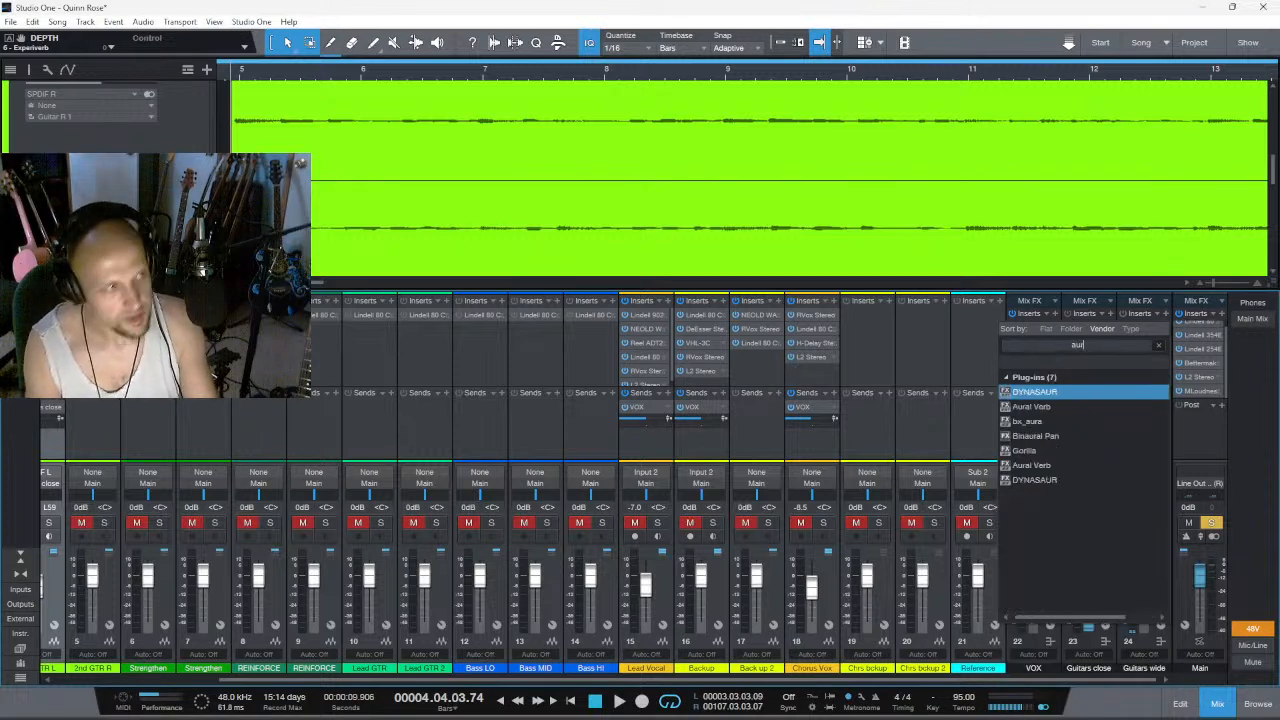
{"action": "type", "text": "a"}
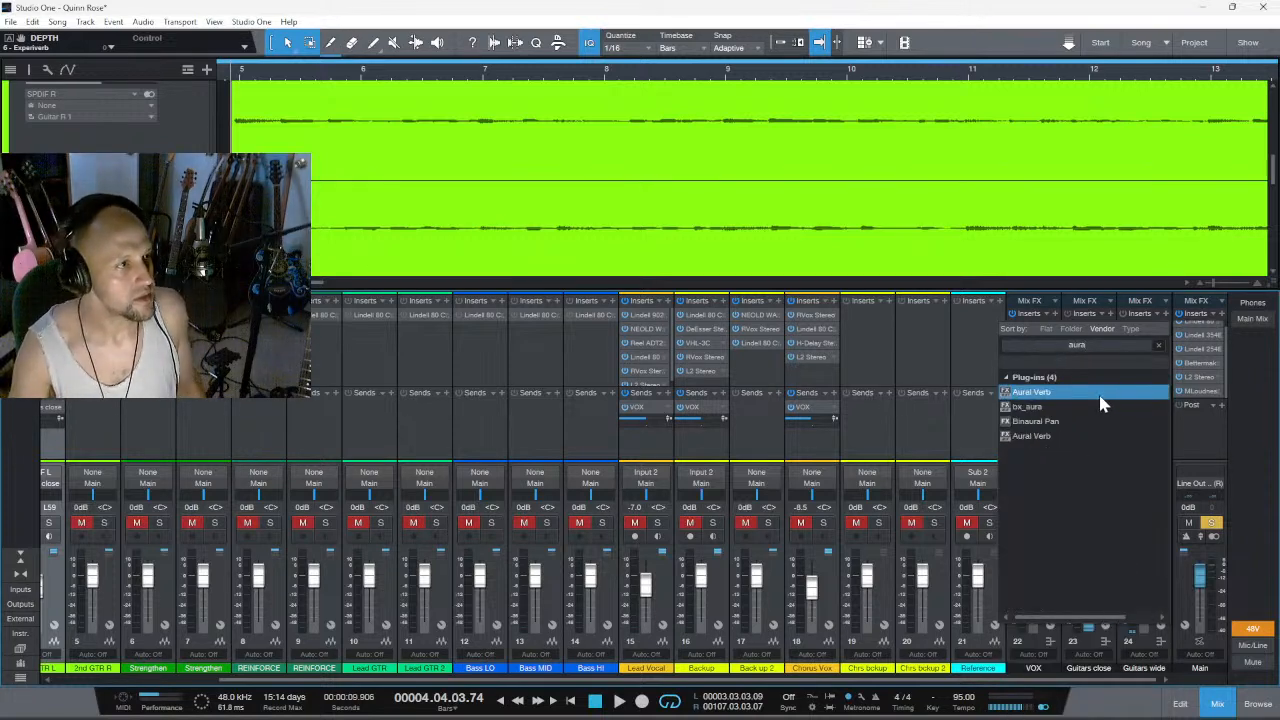
{"action": "left_click", "coordinate": [1062, 408]}
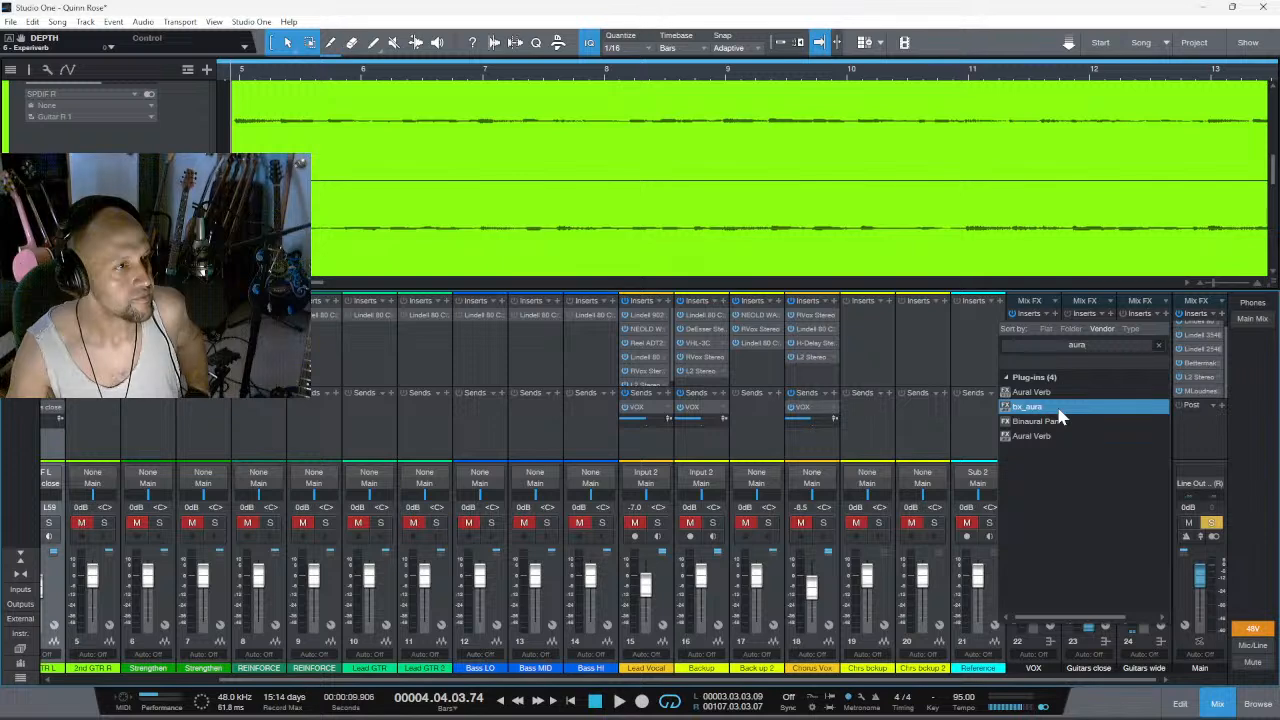
{"action": "double_click", "coordinate": [1062, 418]}
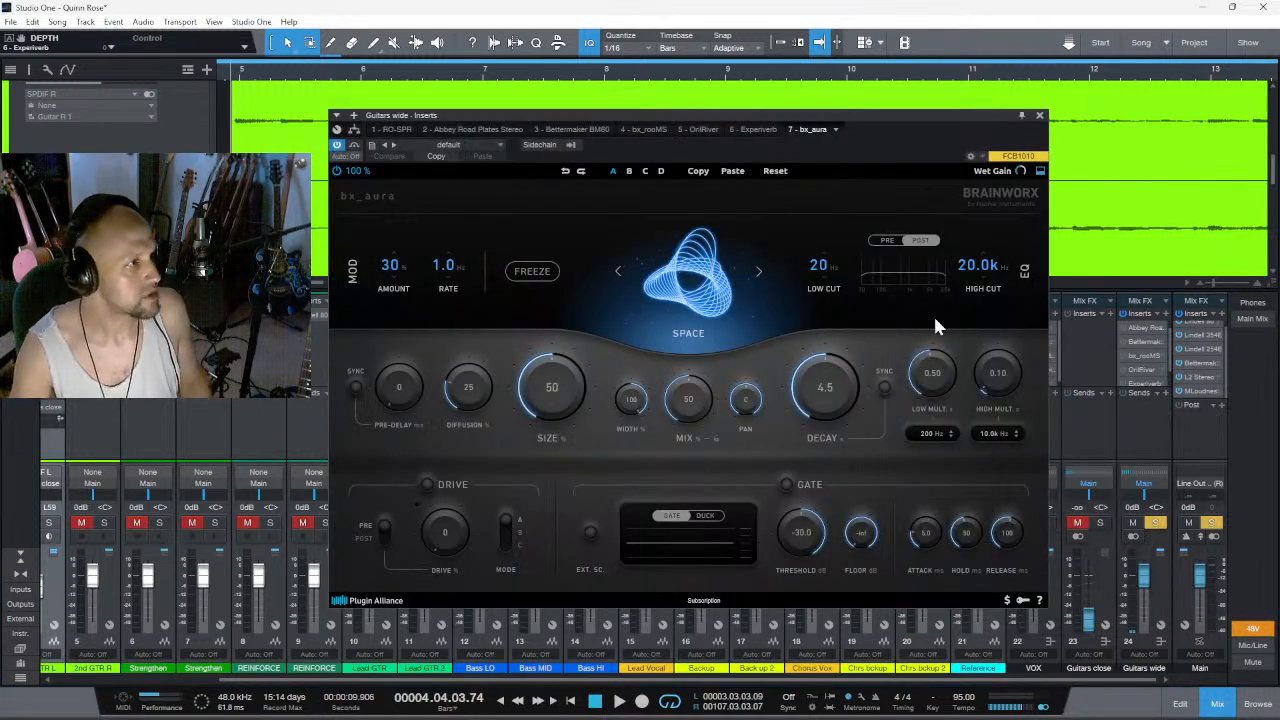
{"action": "scroll", "coordinate": [1162, 378], "scroll_direction": "down", "scroll_amount": 2}
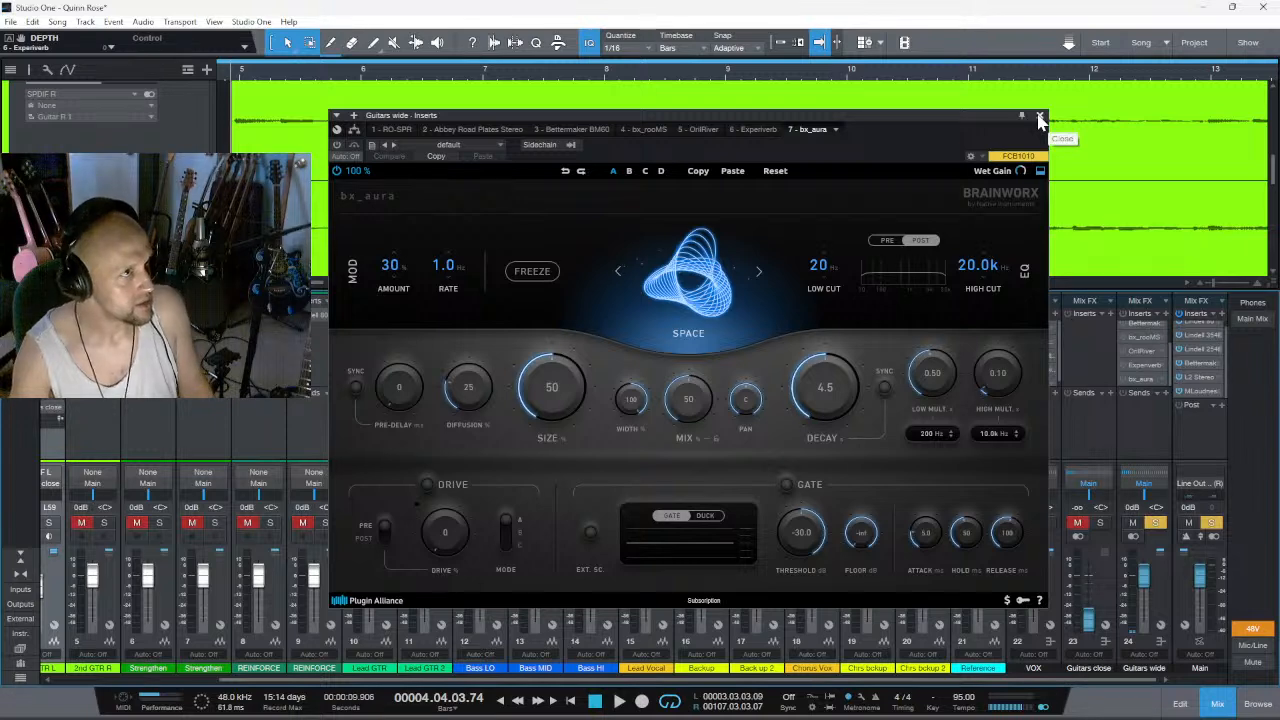
- Open the RO-SPR reverb and cycle through its spring types from B to F, leaving F selected
{"action": "left_click", "coordinate": [394, 131]}
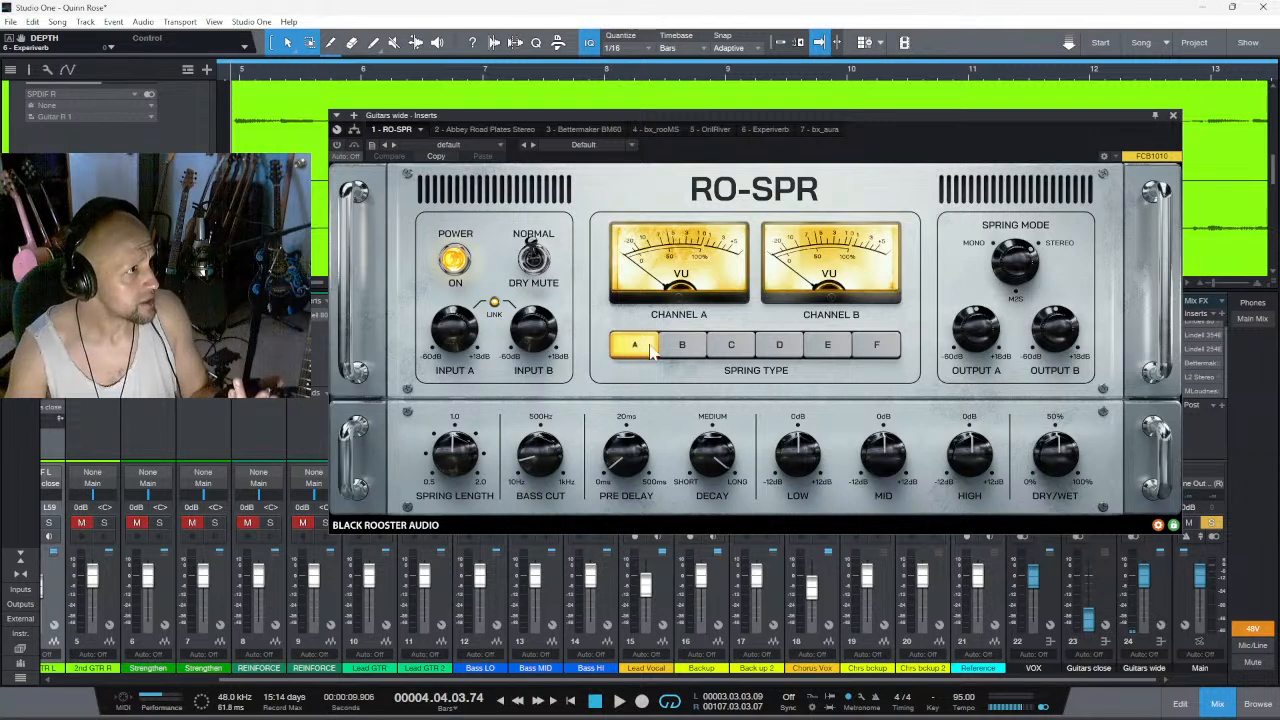
{"action": "left_click", "coordinate": [683, 347]}
{"action": "left_click", "coordinate": [731, 347]}
{"action": "left_click", "coordinate": [776, 347]}
{"action": "left_click", "coordinate": [824, 347]}
{"action": "left_click", "coordinate": [878, 348]}
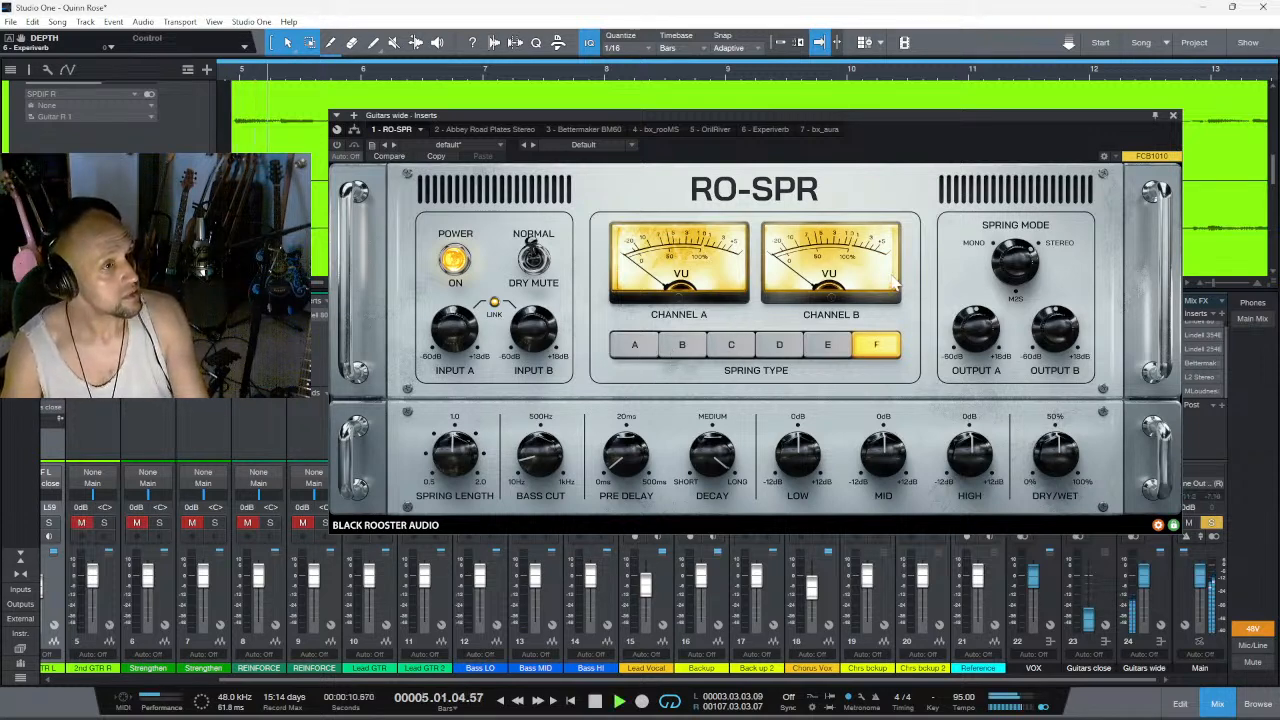
- Move the RO-SPR window clear of the effect channels, raise its spring length and bass cut, and enable the reverb during playback
{"action": "left_click_drag", "start_coordinate": [977, 108], "coordinate": [711, 98]}
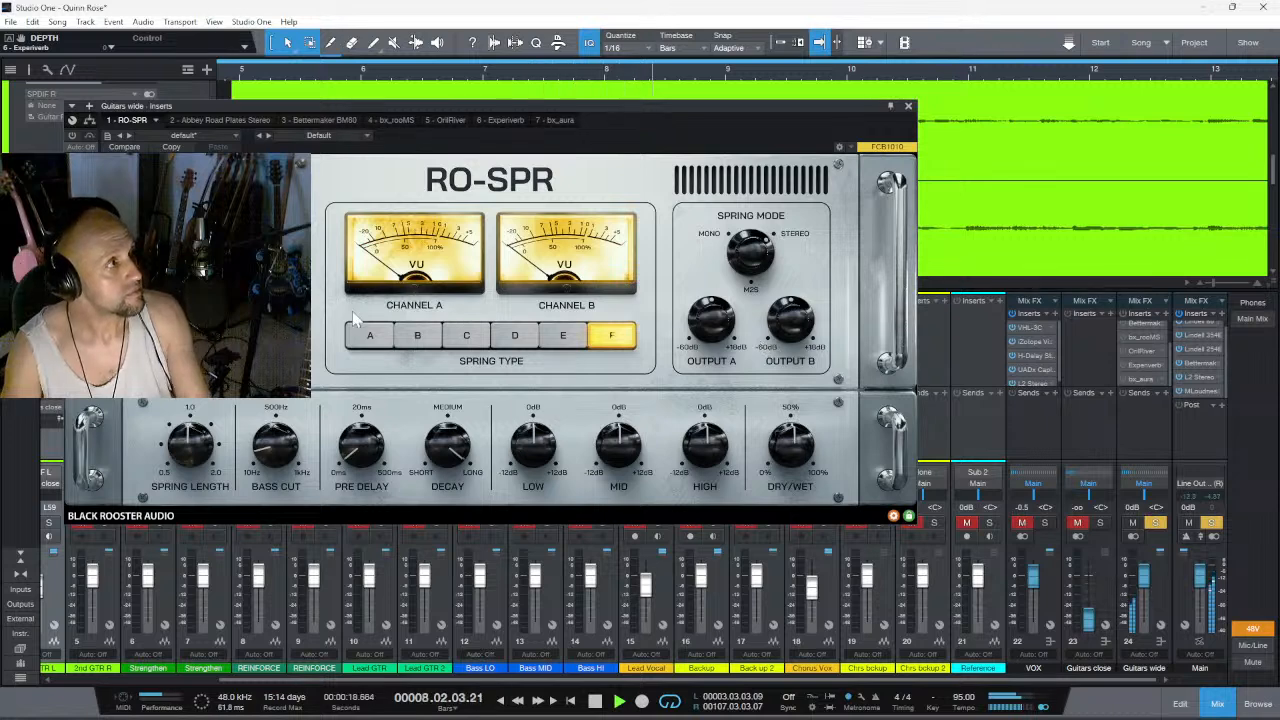
{"action": "left_click_drag", "start_coordinate": [195, 444], "coordinate": [198, 376]}
{"action": "left_click_drag", "start_coordinate": [265, 441], "coordinate": [282, 366]}
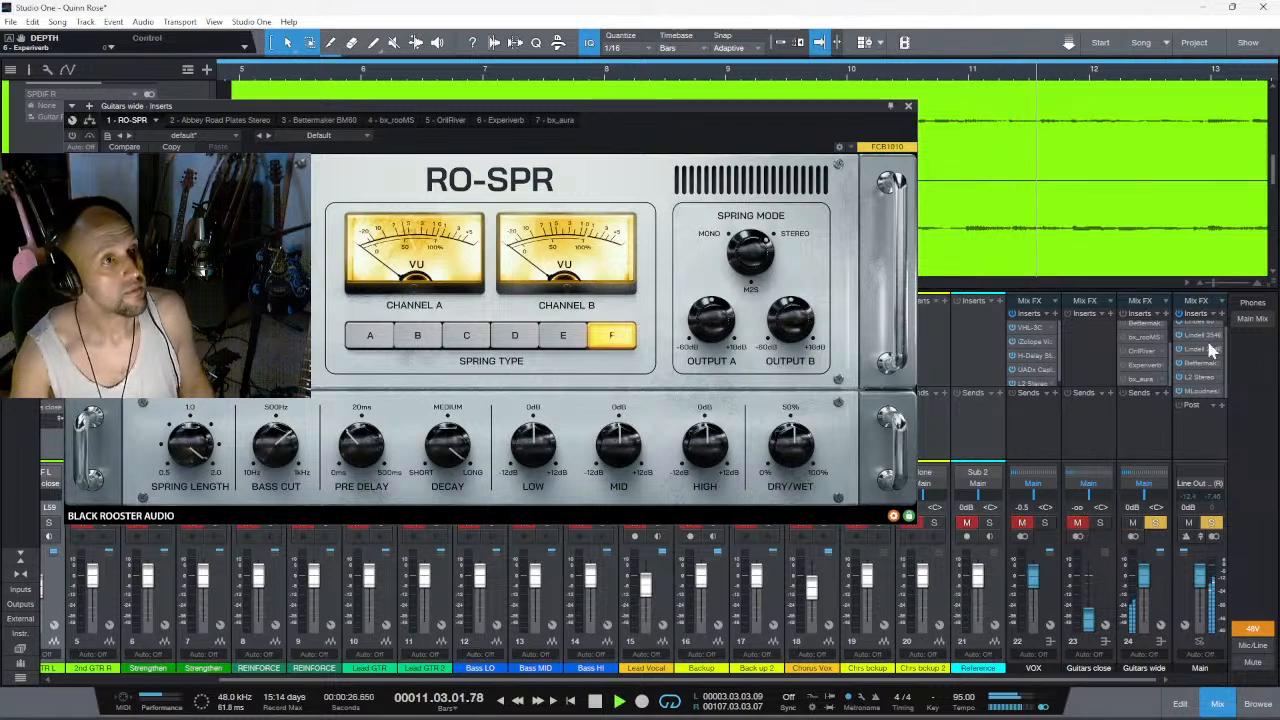
{"action": "scroll", "coordinate": [1166, 341], "scroll_direction": "up", "scroll_amount": 2}
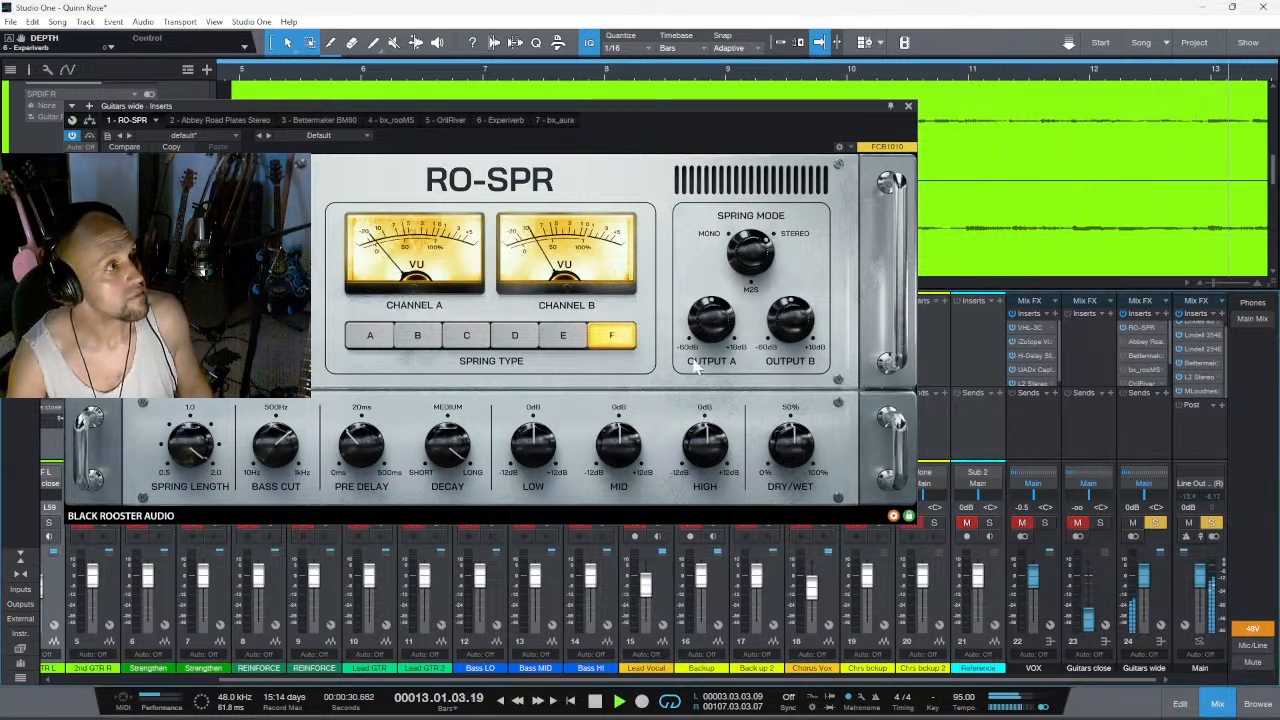
- Shorten the RO-SPR's spring length, lower its dry/wet mix to about 14.4% and reduce its high band
{"action": "left_click_drag", "start_coordinate": [183, 450], "coordinate": [175, 588]}
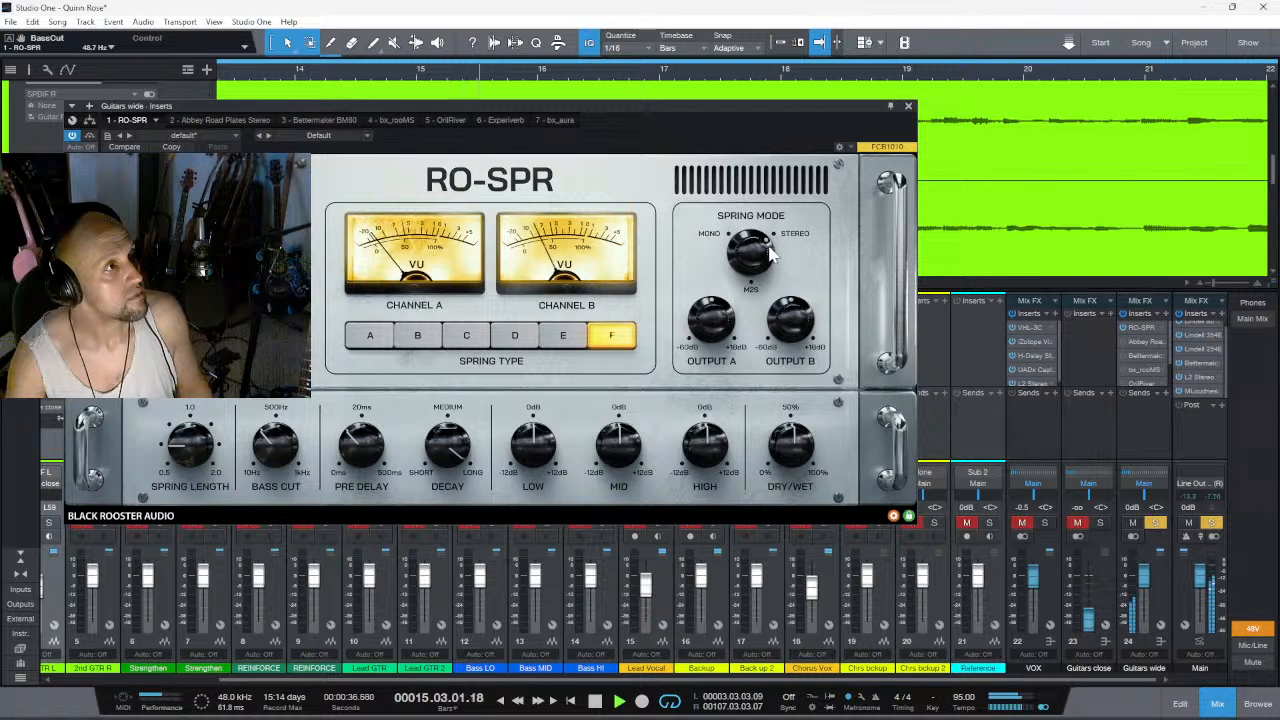
{"action": "left_click_drag", "start_coordinate": [786, 480], "coordinate": [781, 496]}
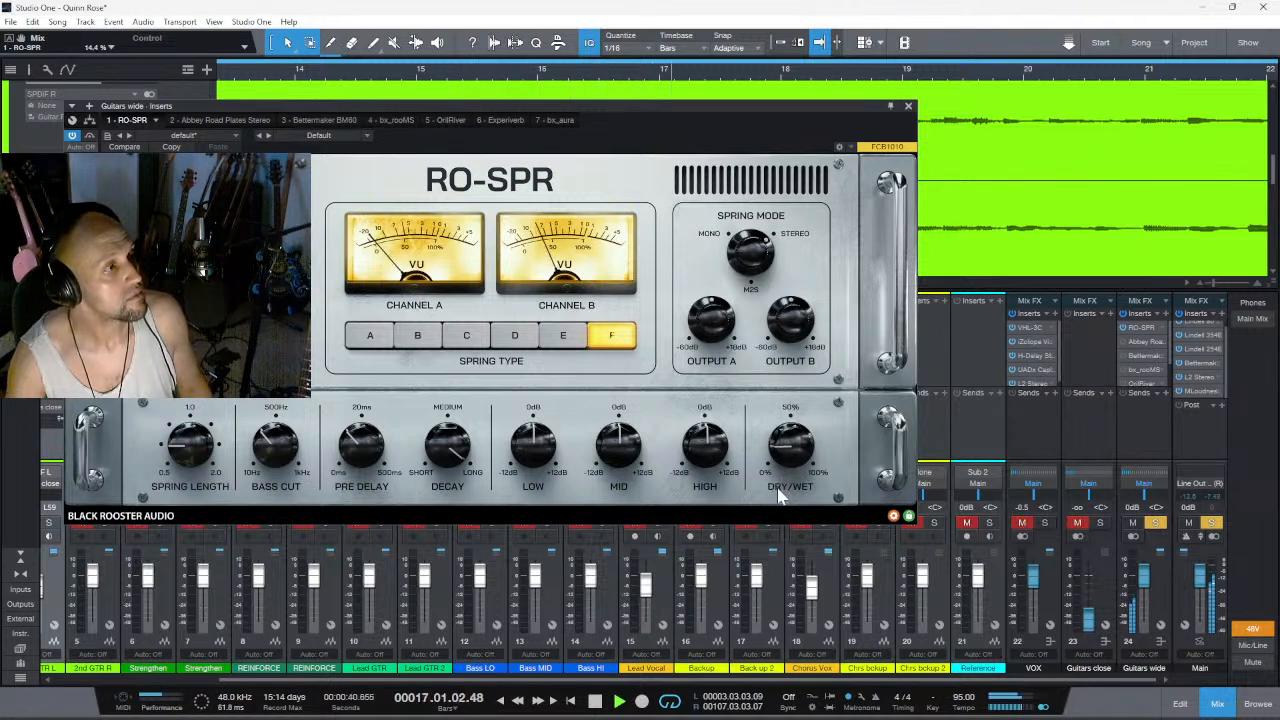
{"action": "left_click_drag", "start_coordinate": [705, 459], "coordinate": [707, 505]}
- Shorten the RO-SPR's decay to about 25 and set its dry/wet mix to about 45%
{"action": "left_click_drag", "start_coordinate": [458, 458], "coordinate": [464, 580]}
{"action": "left_click_drag", "start_coordinate": [810, 448], "coordinate": [793, 424]}
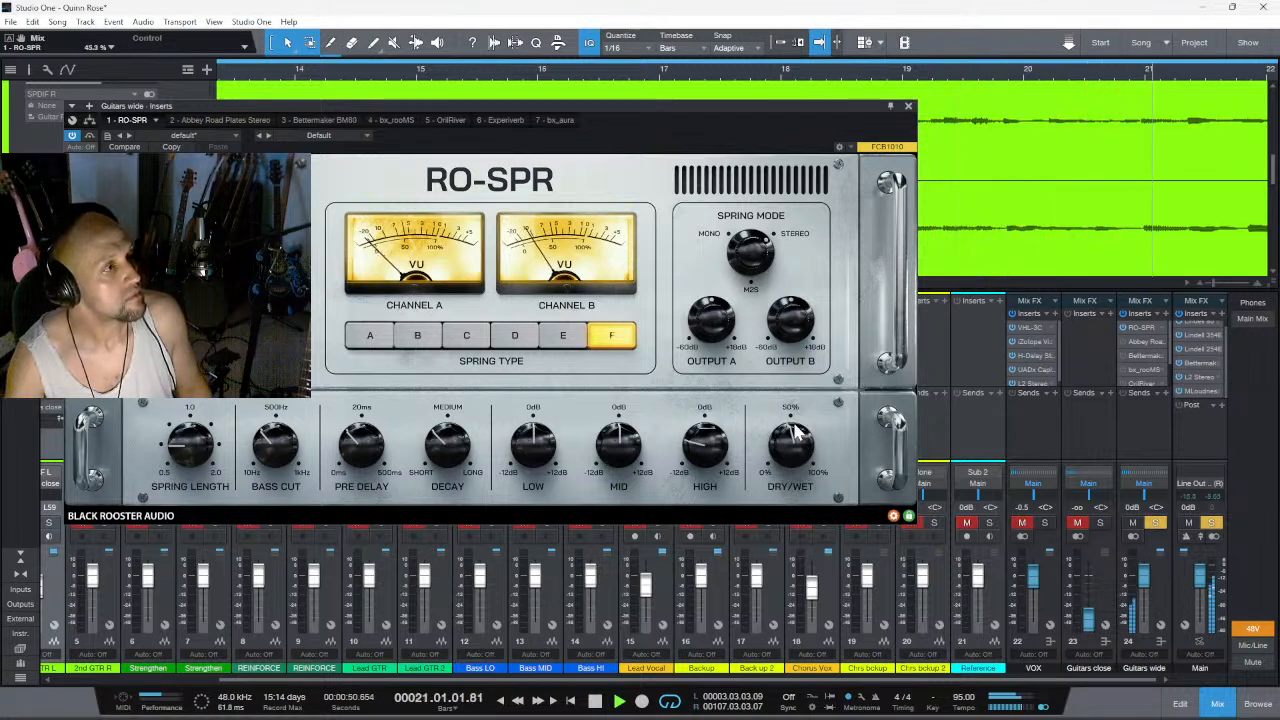
{"action": "left_click_drag", "start_coordinate": [450, 441], "coordinate": [449, 451]}
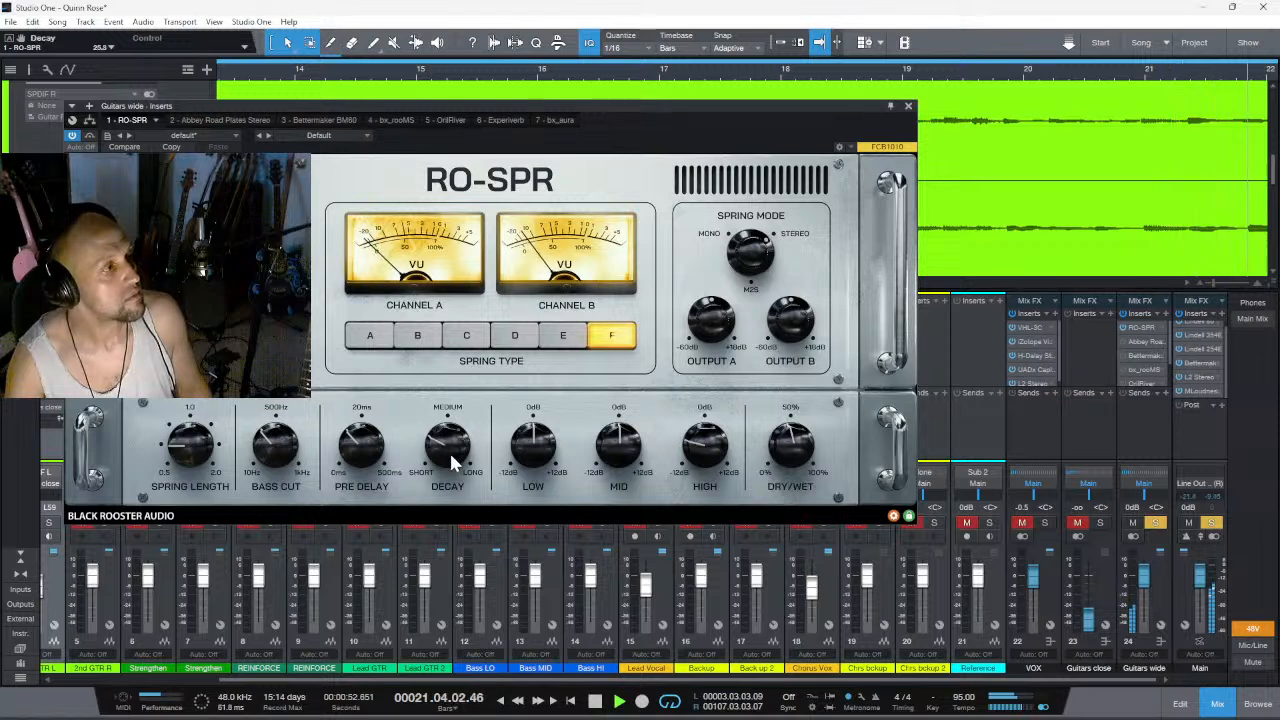
- Readjust the RO-SPR's bass cut, lengthen the spring again and boost the low and mid bands, with mid at about 2 dB
{"action": "left_click_drag", "start_coordinate": [264, 444], "coordinate": [269, 433]}
{"action": "left_click_drag", "start_coordinate": [182, 453], "coordinate": [190, 393]}
{"action": "left_click_drag", "start_coordinate": [535, 442], "coordinate": [537, 445]}
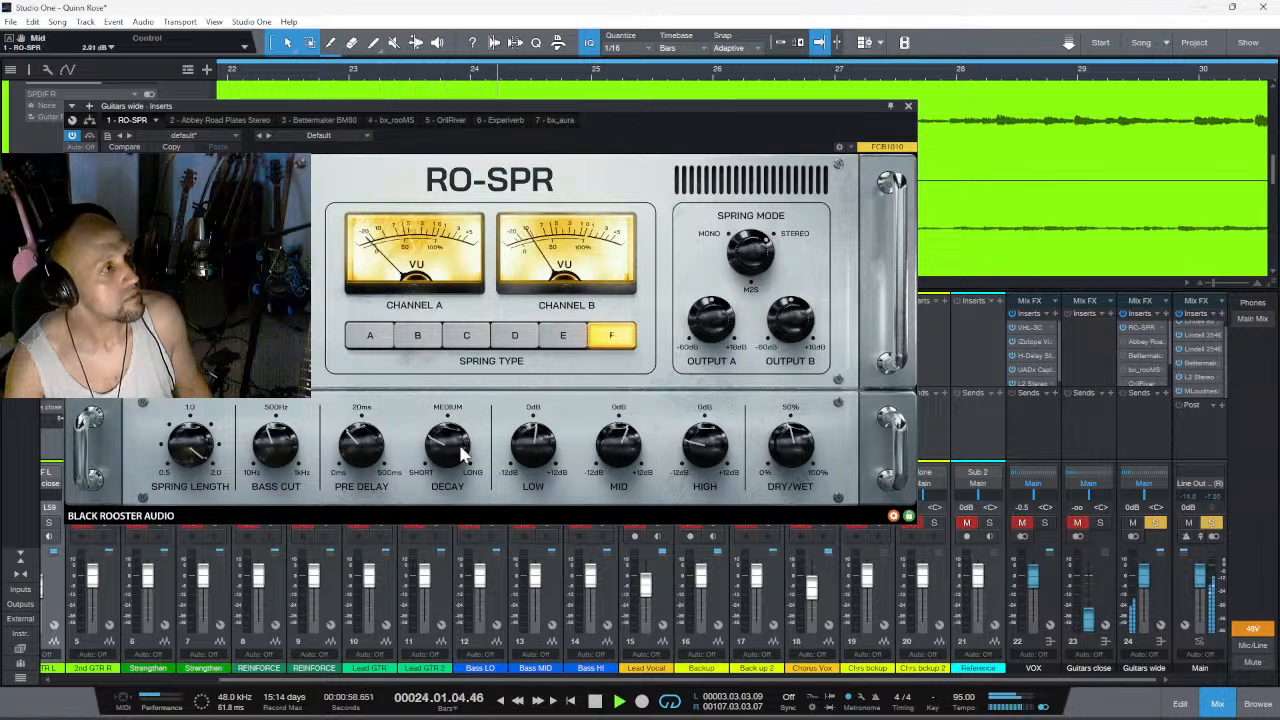
- Set the RO-SPR's pre-delay to about 7.4 ms and switch its spring type to E
{"action": "left_click_drag", "start_coordinate": [372, 450], "coordinate": [366, 468]}
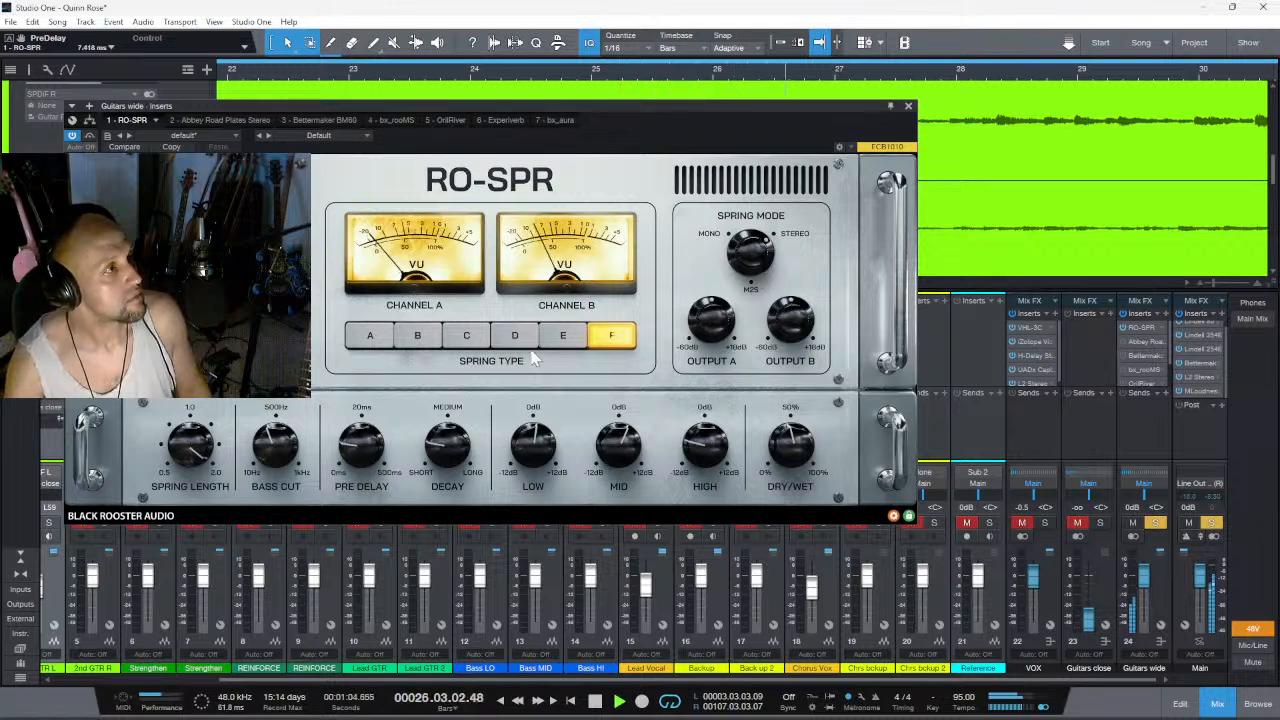
{"action": "left_click", "coordinate": [565, 336]}
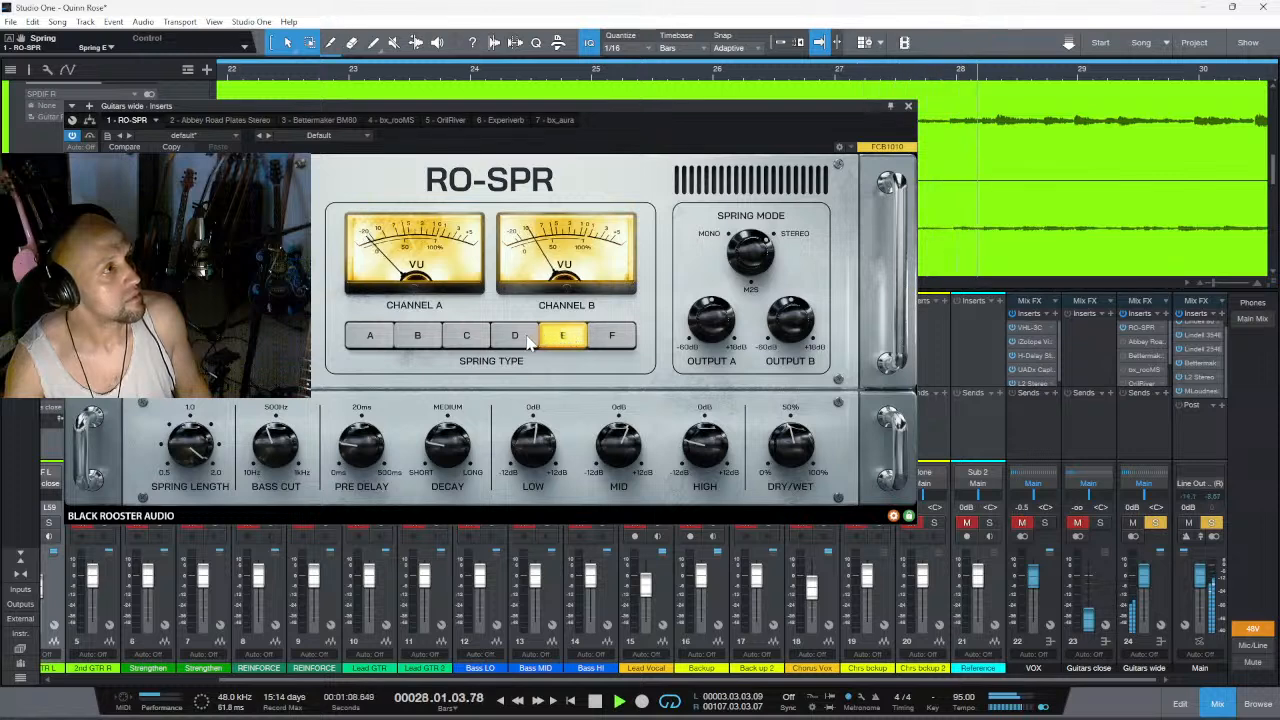
- Set the RO-SPR's dry/wet mix to about 64.5% and audition spring types D, C, B and A, returning to B
{"action": "left_click_drag", "start_coordinate": [788, 421], "coordinate": [789, 407]}
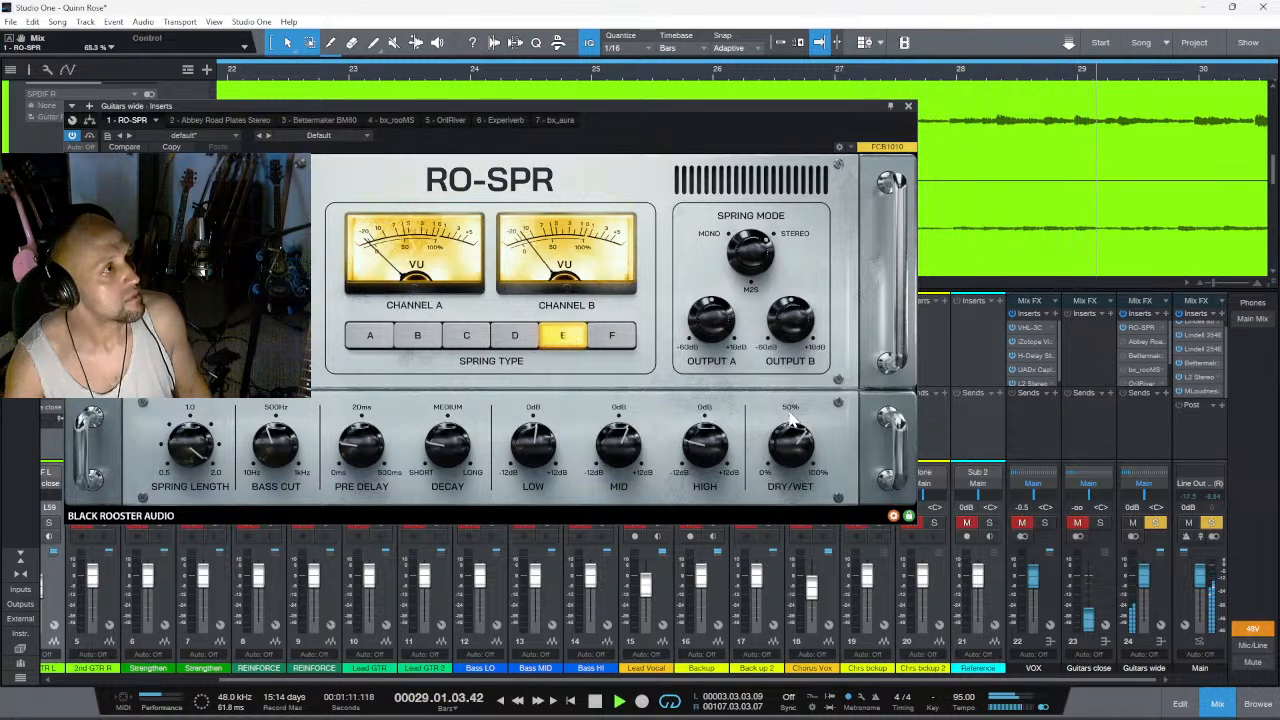
{"action": "left_click", "coordinate": [516, 338]}
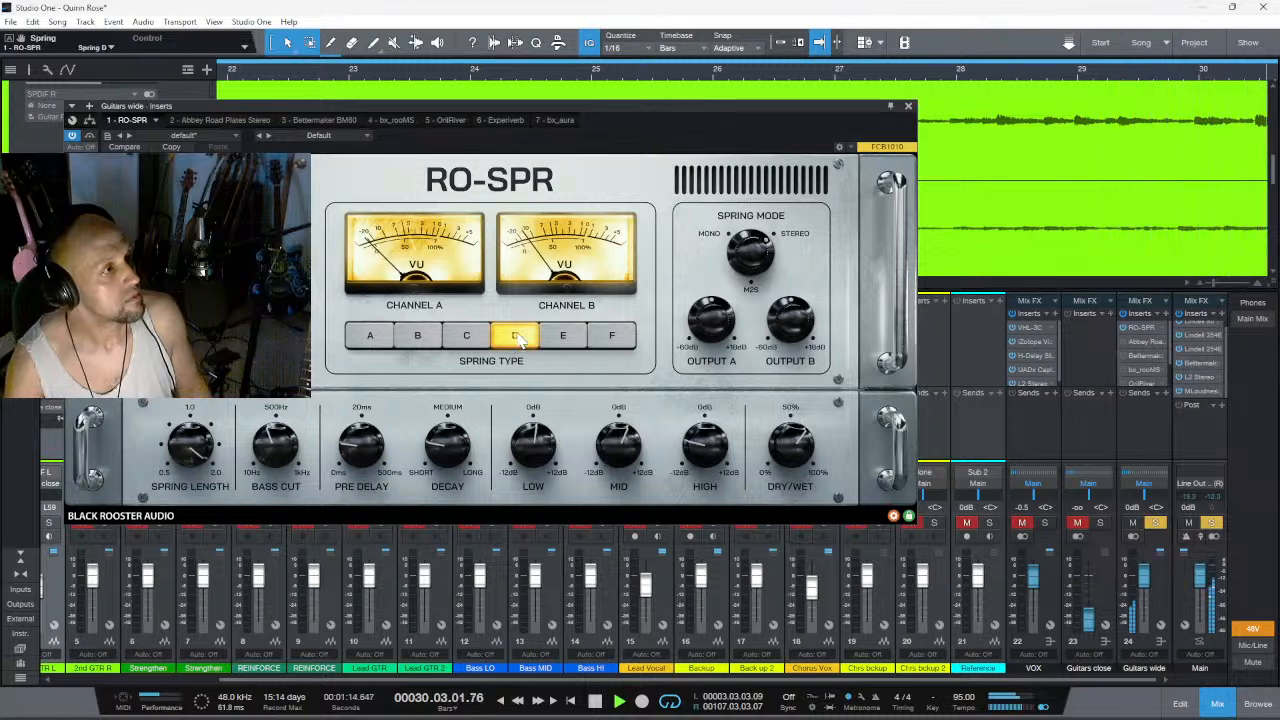
{"action": "left_click", "coordinate": [470, 337]}
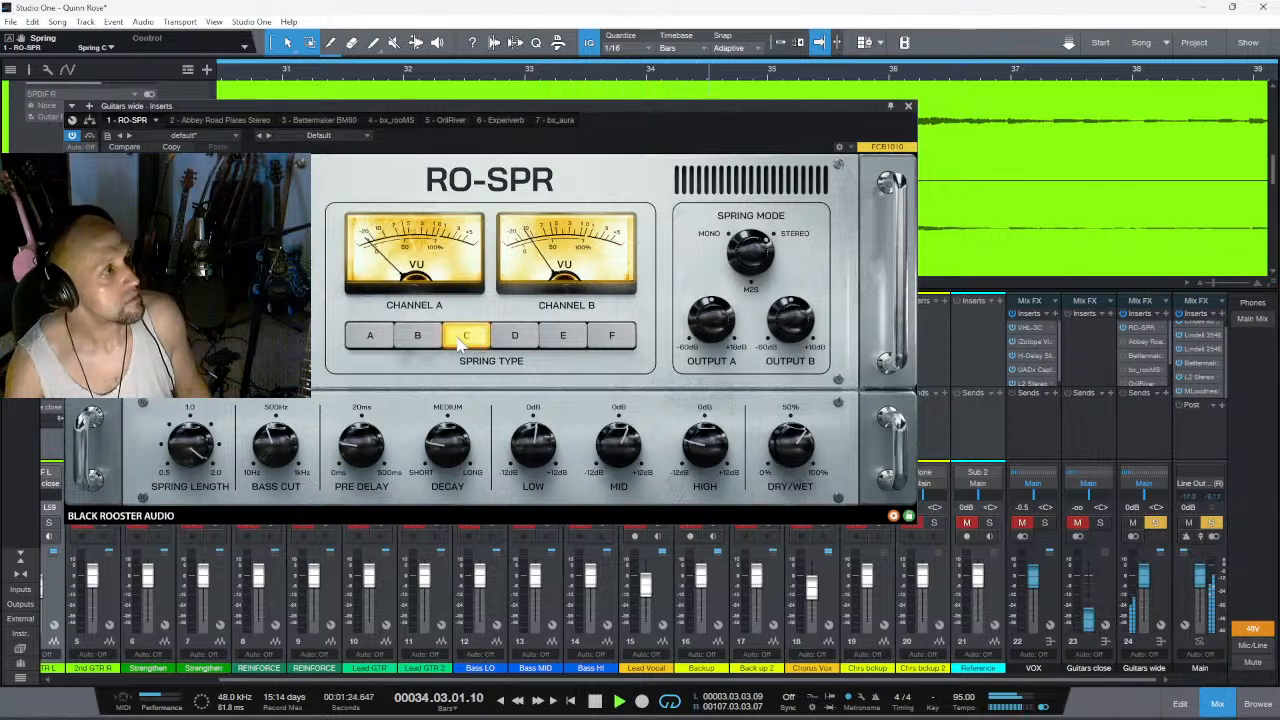
{"action": "left_click", "coordinate": [432, 340]}
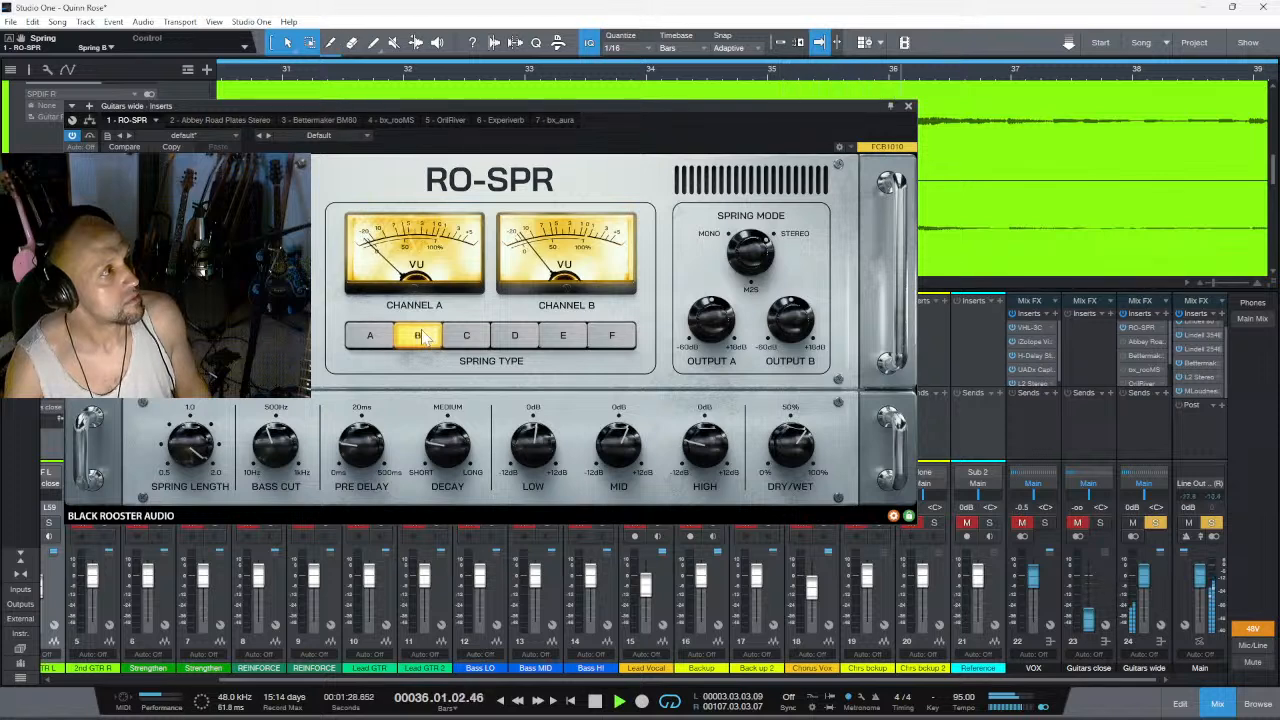
{"action": "left_click", "coordinate": [368, 338]}
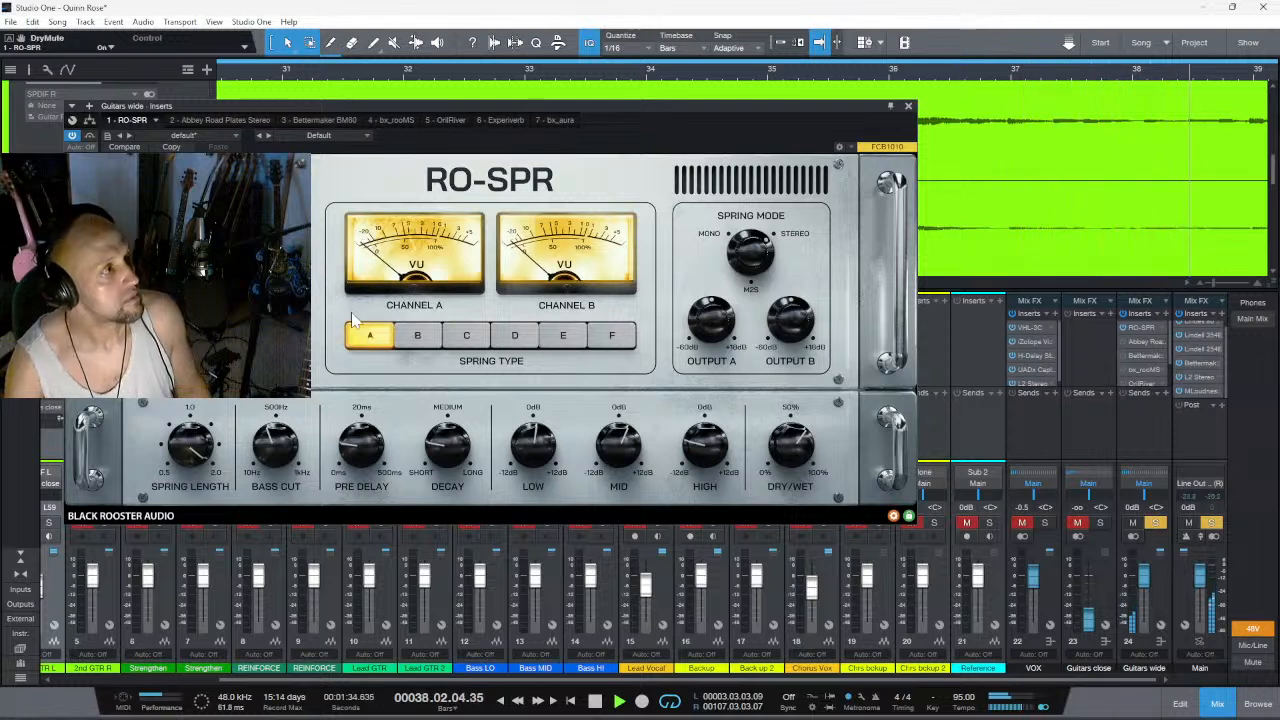
{"action": "left_click", "coordinate": [418, 337]}
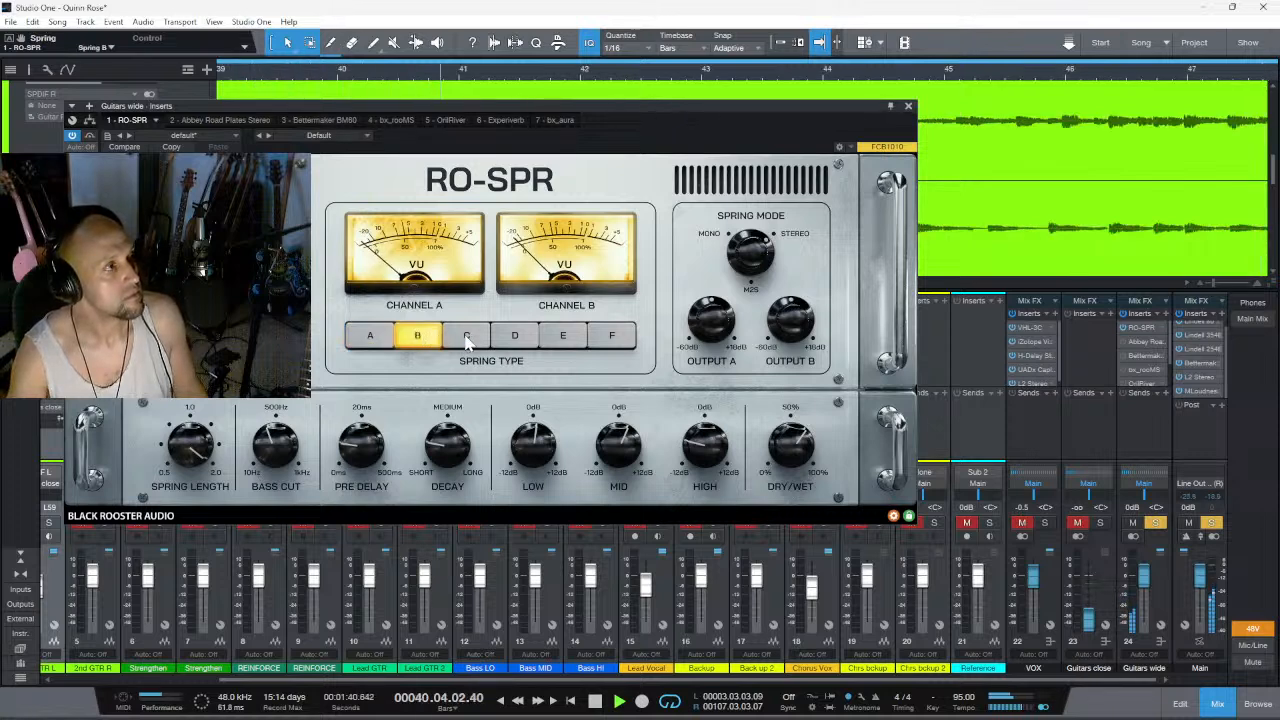
- Reset the RO-SPR's high band to 0 dB, lower dry/wet to about 47.8% and audition spring types C, D, E and F
{"action": "double_click", "coordinate": [710, 460]}
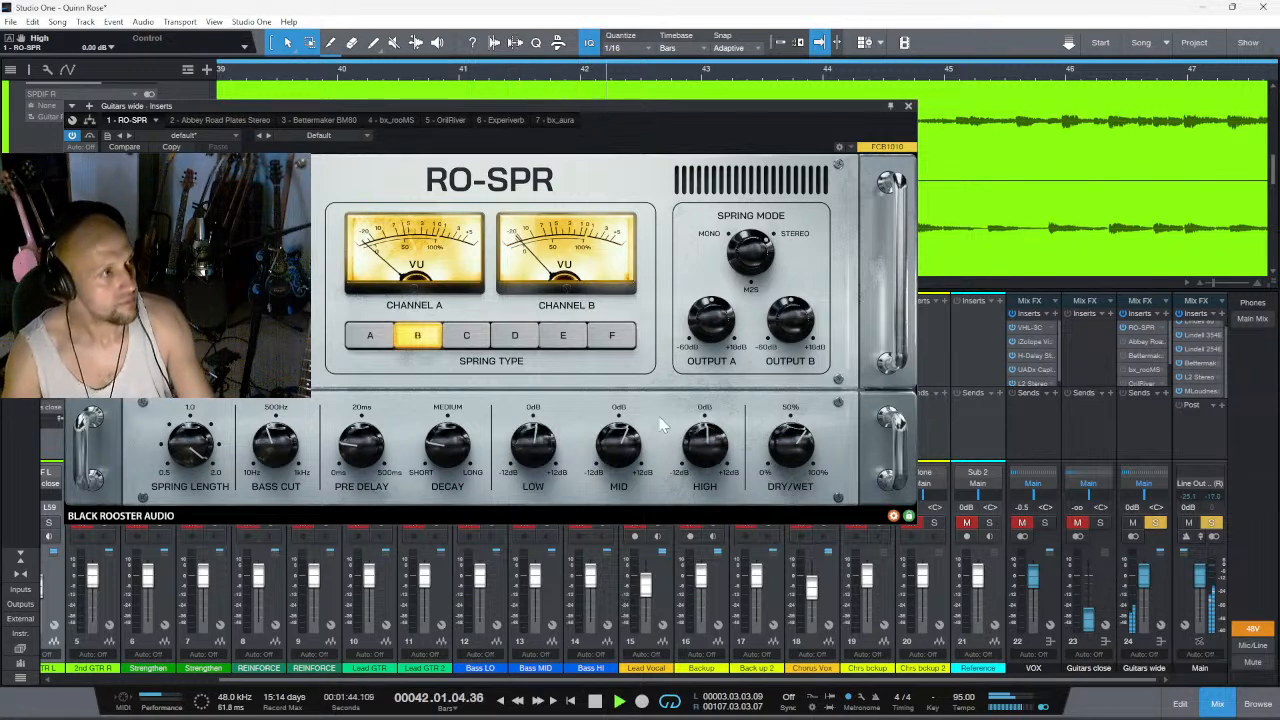
{"action": "left_click", "coordinate": [468, 338]}
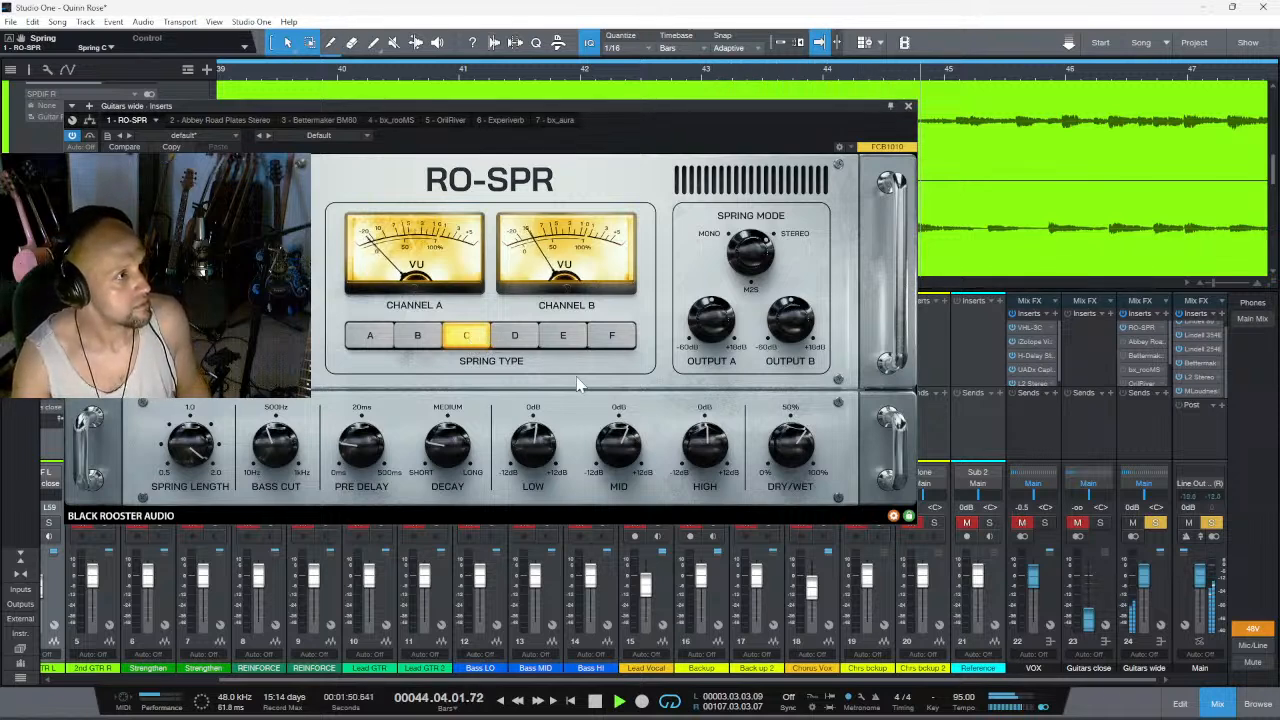
{"action": "left_click_drag", "start_coordinate": [790, 471], "coordinate": [791, 478]}
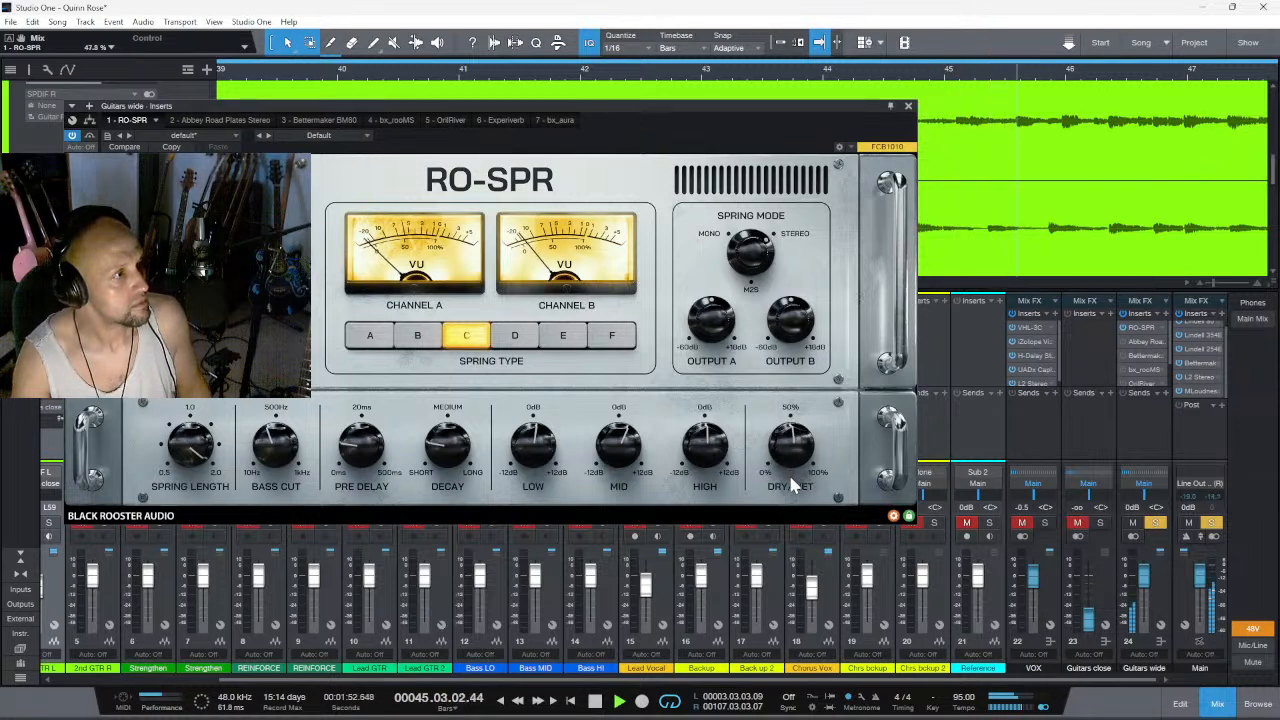
{"action": "left_click", "coordinate": [514, 337]}
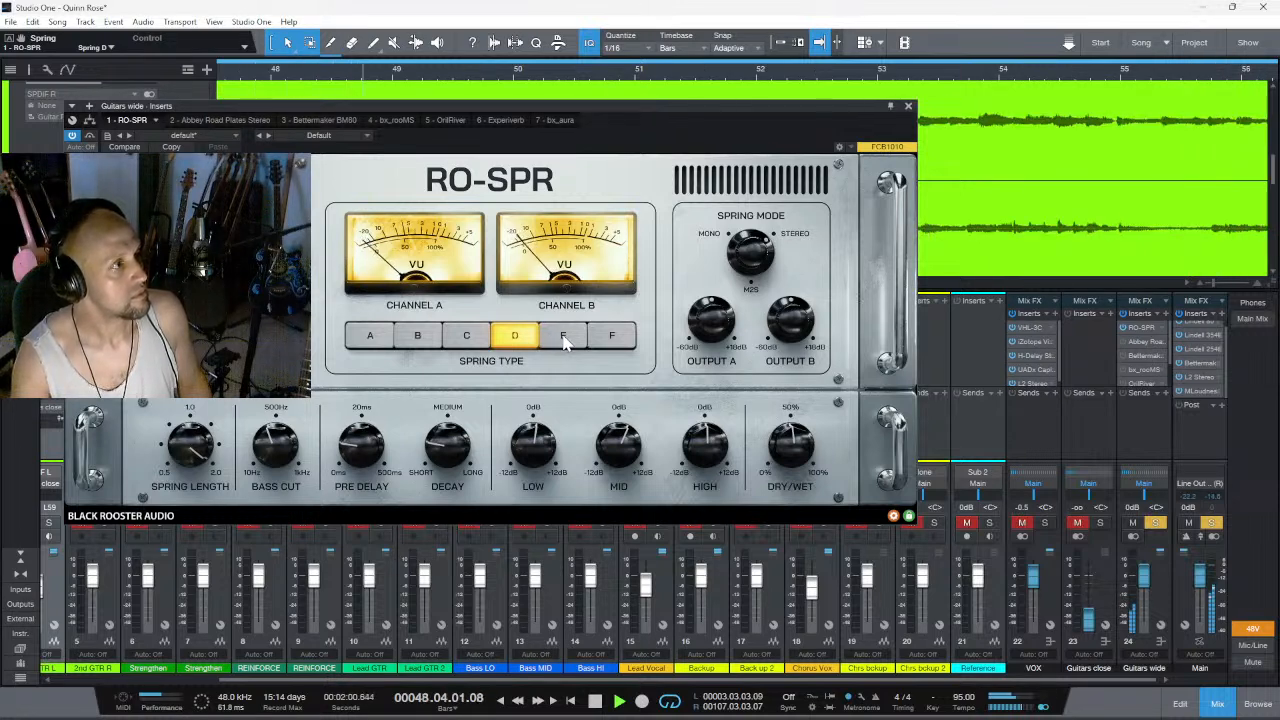
{"action": "left_click", "coordinate": [563, 337]}
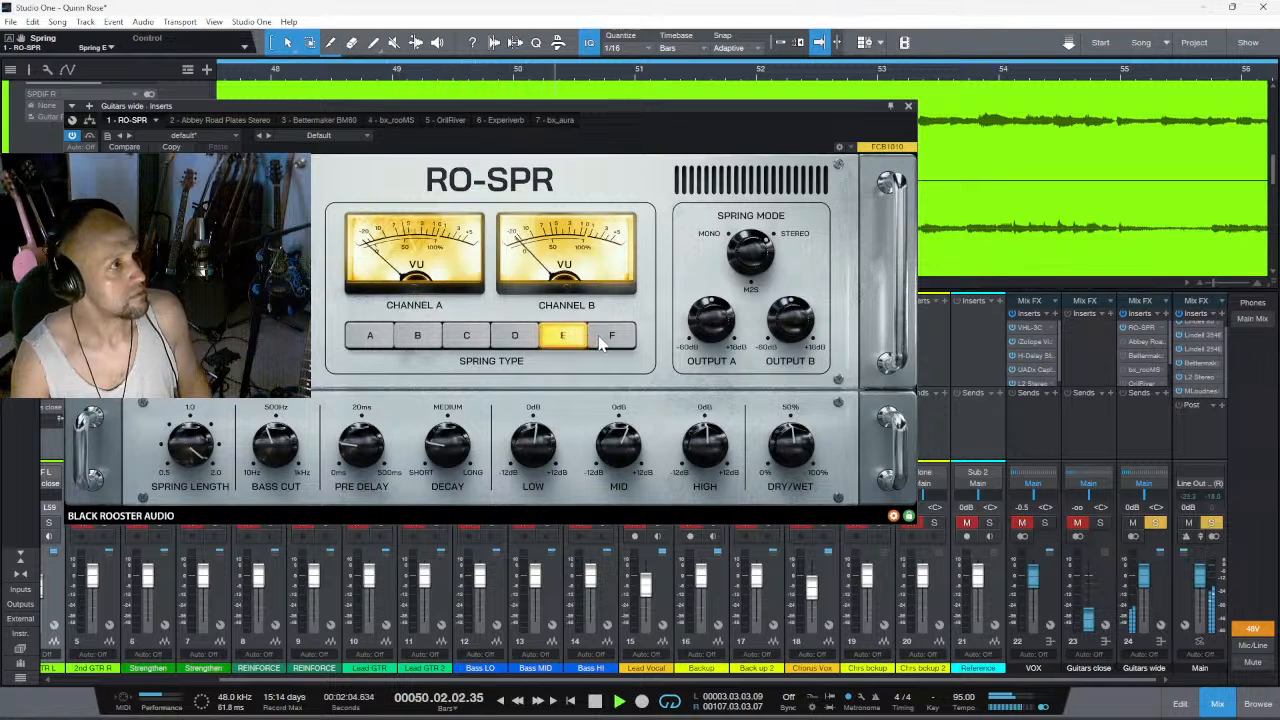
{"action": "left_click", "coordinate": [613, 339]}
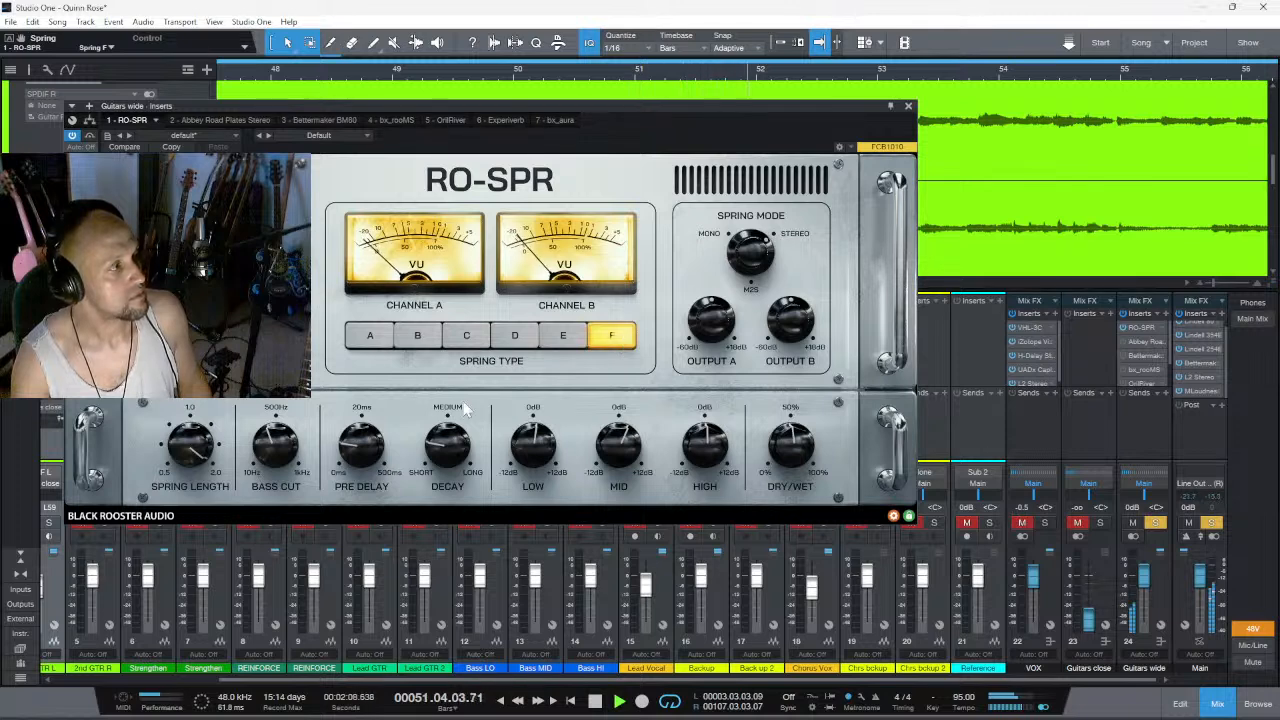
- Shorten the RO-SPR's spring length to 5/6, lengthen its decay slightly and audition spring types A, B and C
{"action": "left_click_drag", "start_coordinate": [168, 531], "coordinate": [167, 571]}
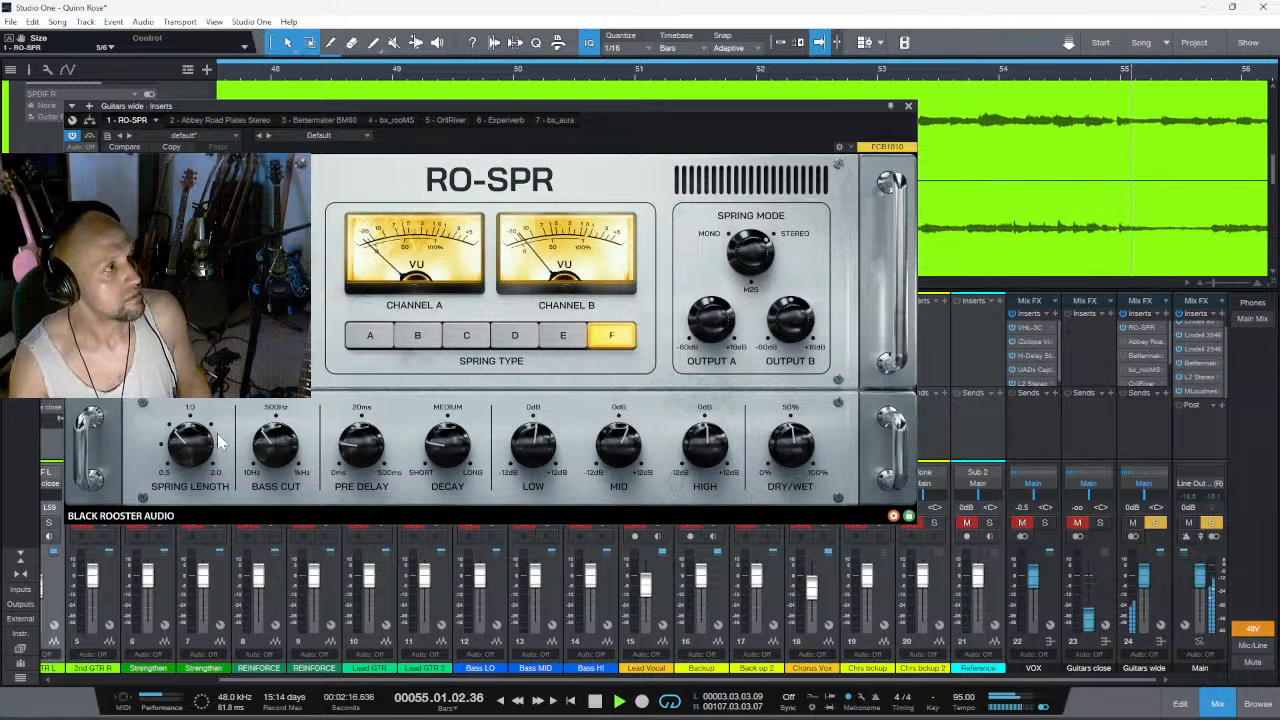
{"action": "left_click", "coordinate": [381, 343]}
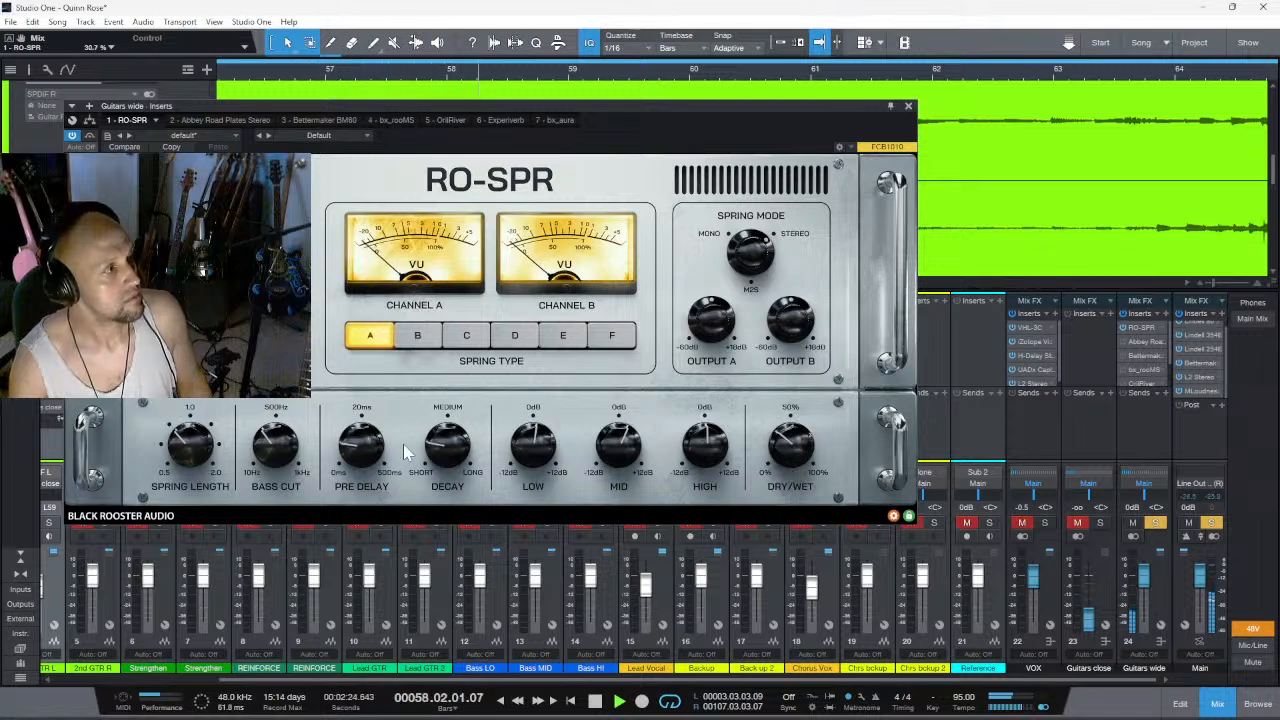
{"action": "mouse_move", "coordinate": [447, 449]}
{"action": "left_mouse_down"}
{"action": "mouse_move", "coordinate": [491, 345]}
{"action": "mouse_move", "coordinate": [451, 446]}
{"action": "left_mouse_up"}
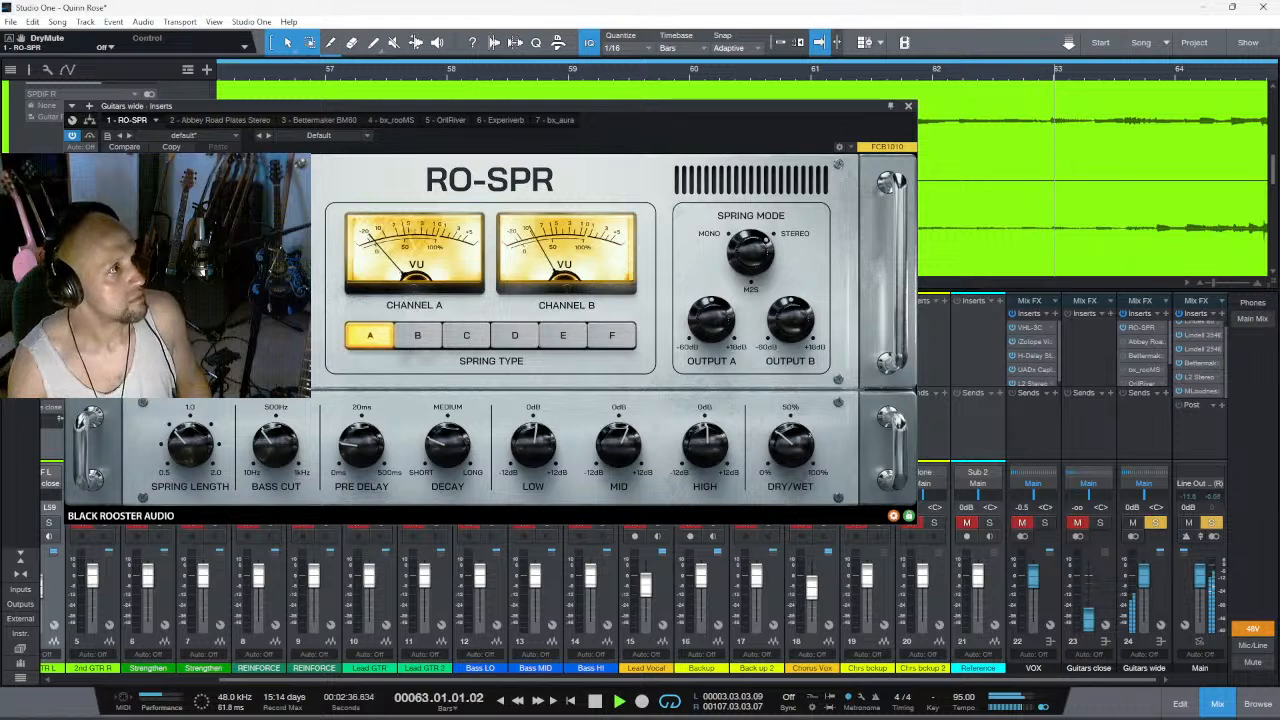
{"action": "left_click", "coordinate": [424, 336]}
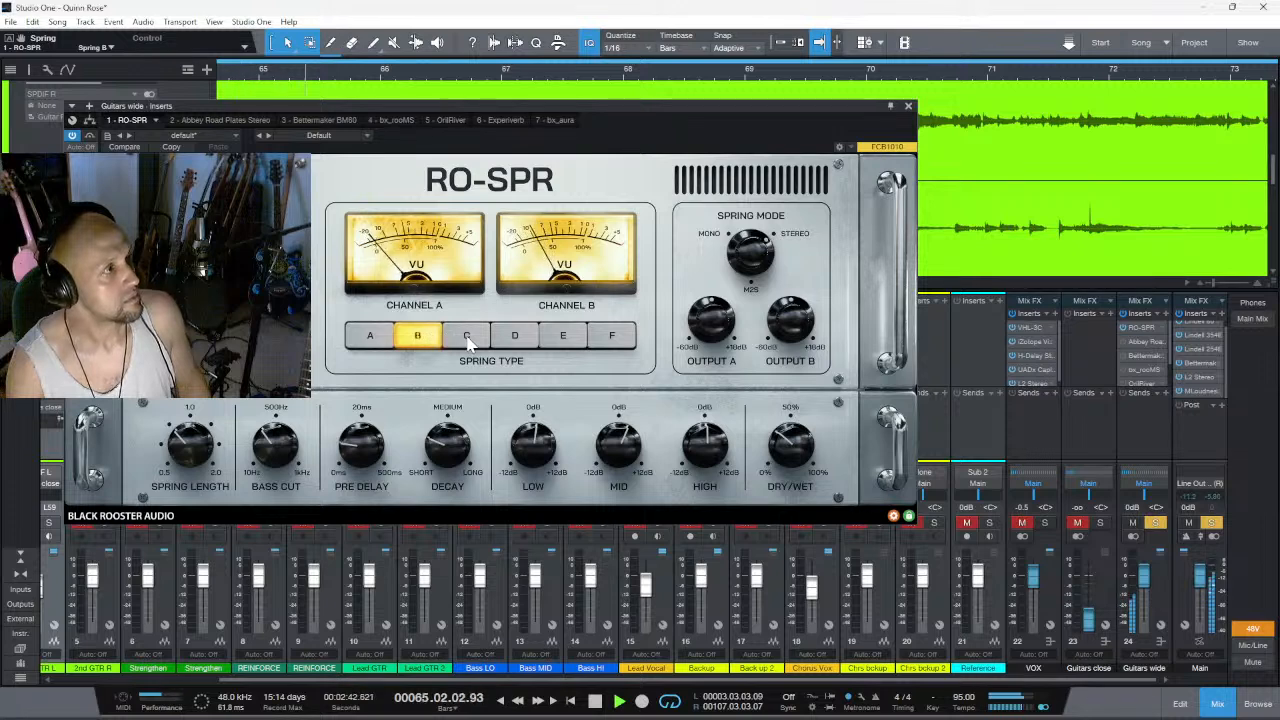
{"action": "left_click", "coordinate": [468, 340]}
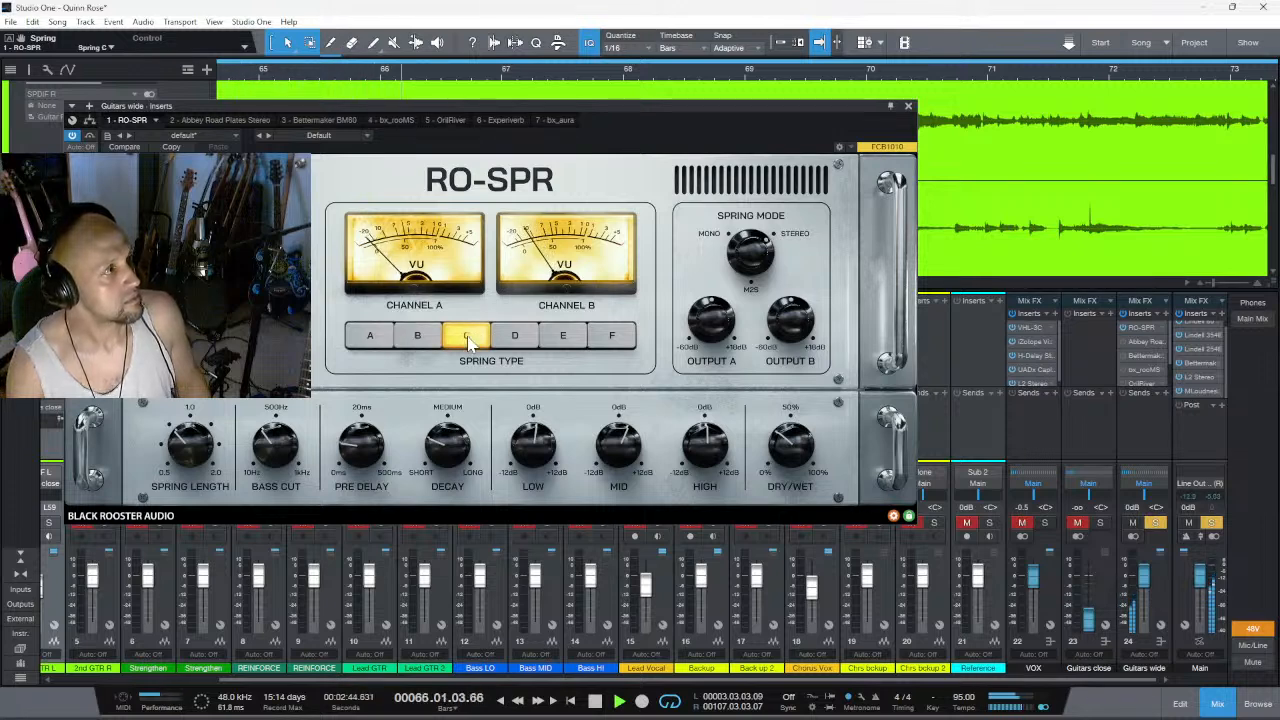
- Play short passages through spring type C to compare spring lengths of 5/6 and 5/3
{"action": "key", "text": "space"}
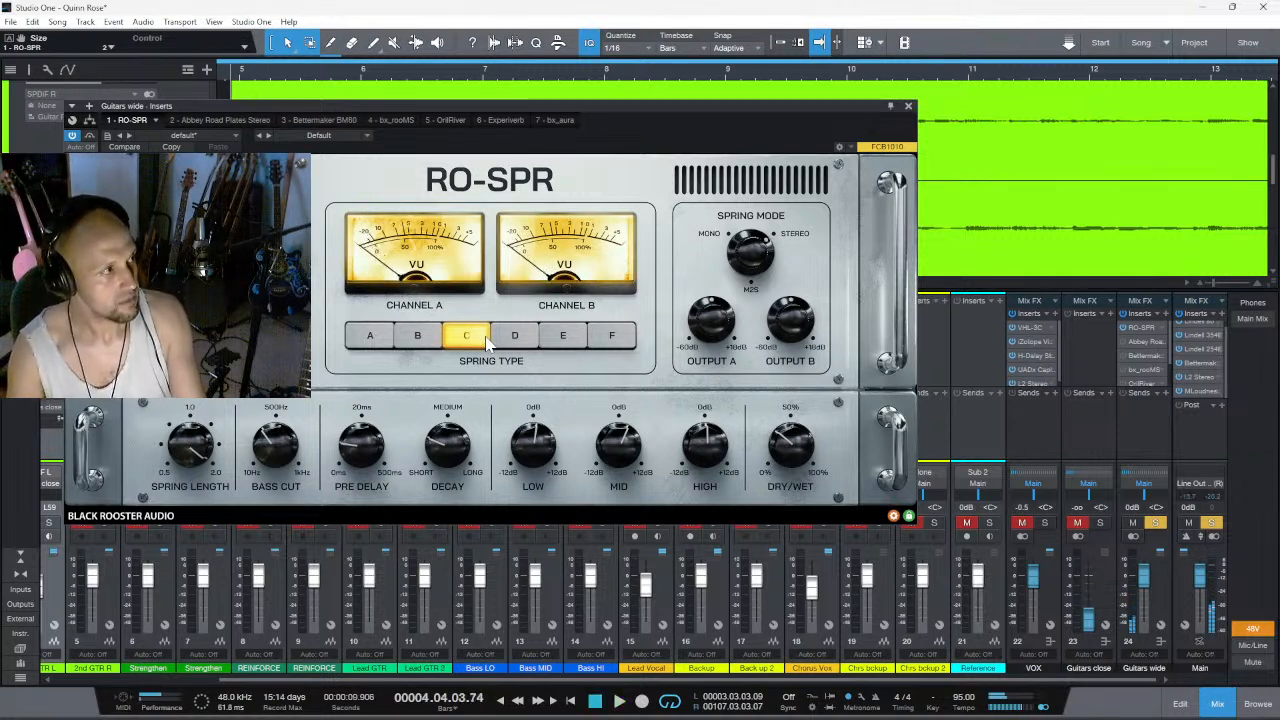
{"action": "key", "text": "space"}
{"action": "left_click", "coordinate": [464, 338]}
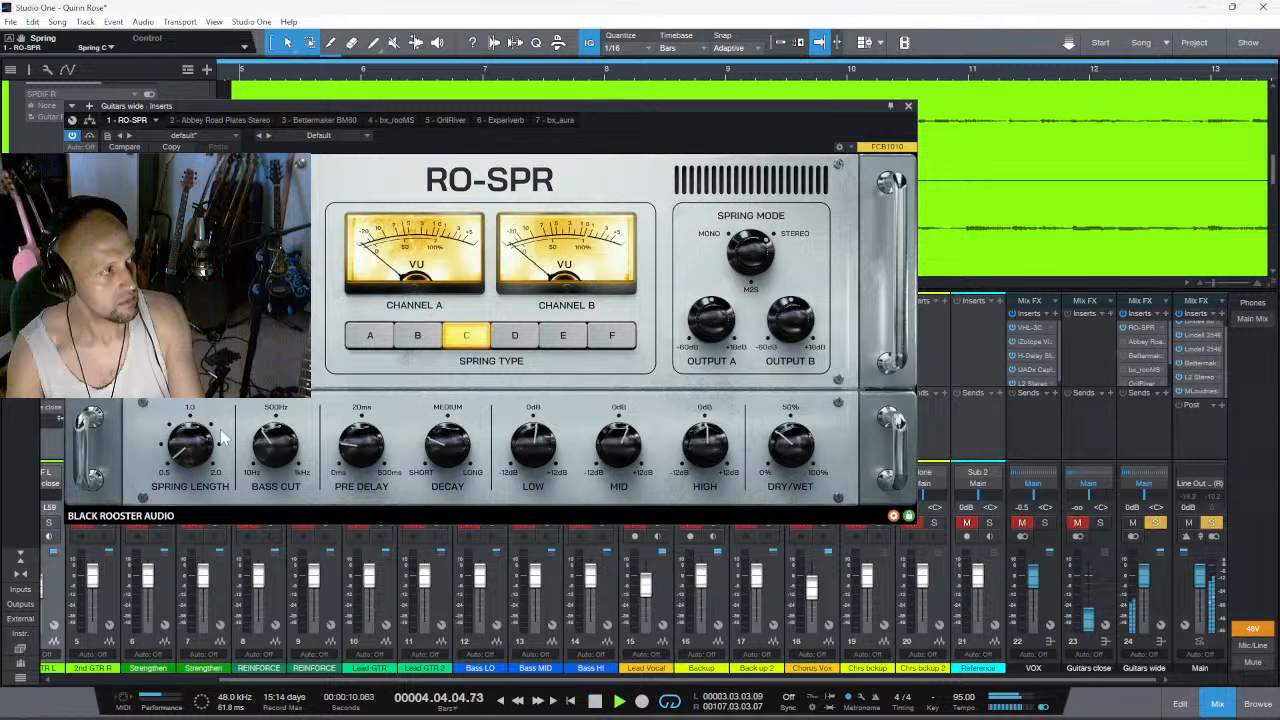
{"action": "key", "text": "space"}
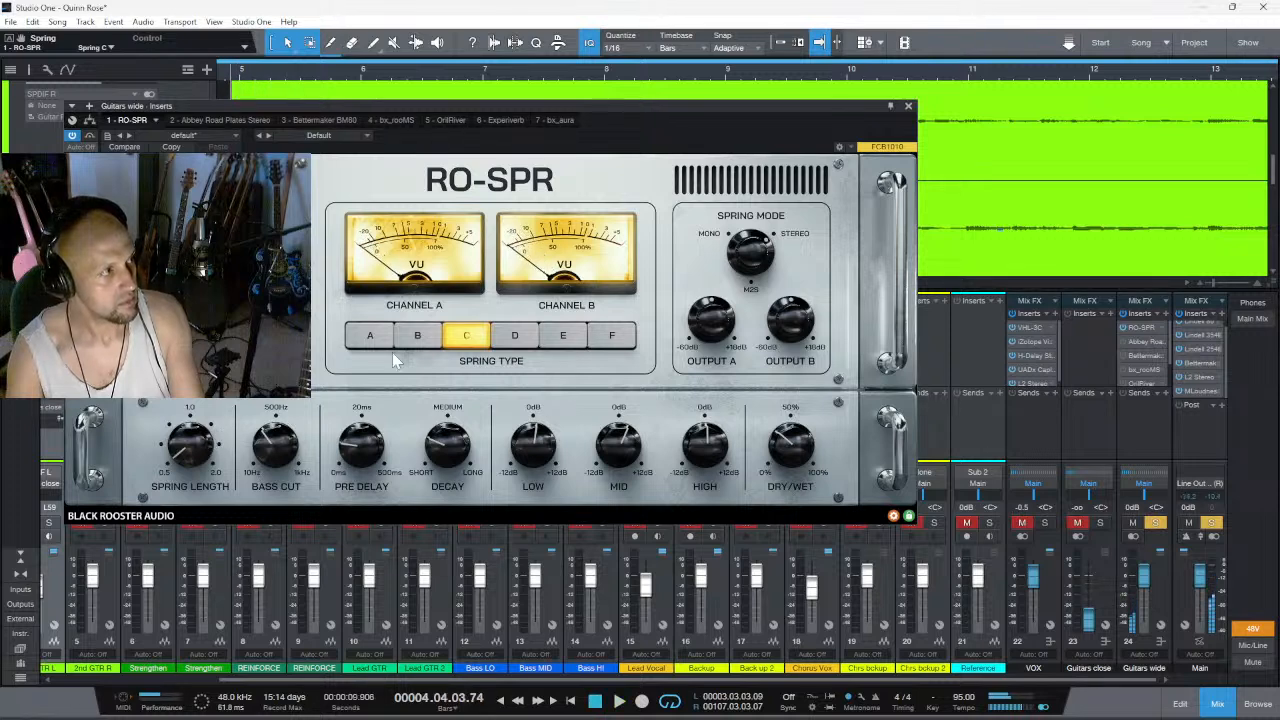
{"action": "left_click_drag", "start_coordinate": [186, 452], "coordinate": [190, 401]}
{"action": "key", "text": "space"}
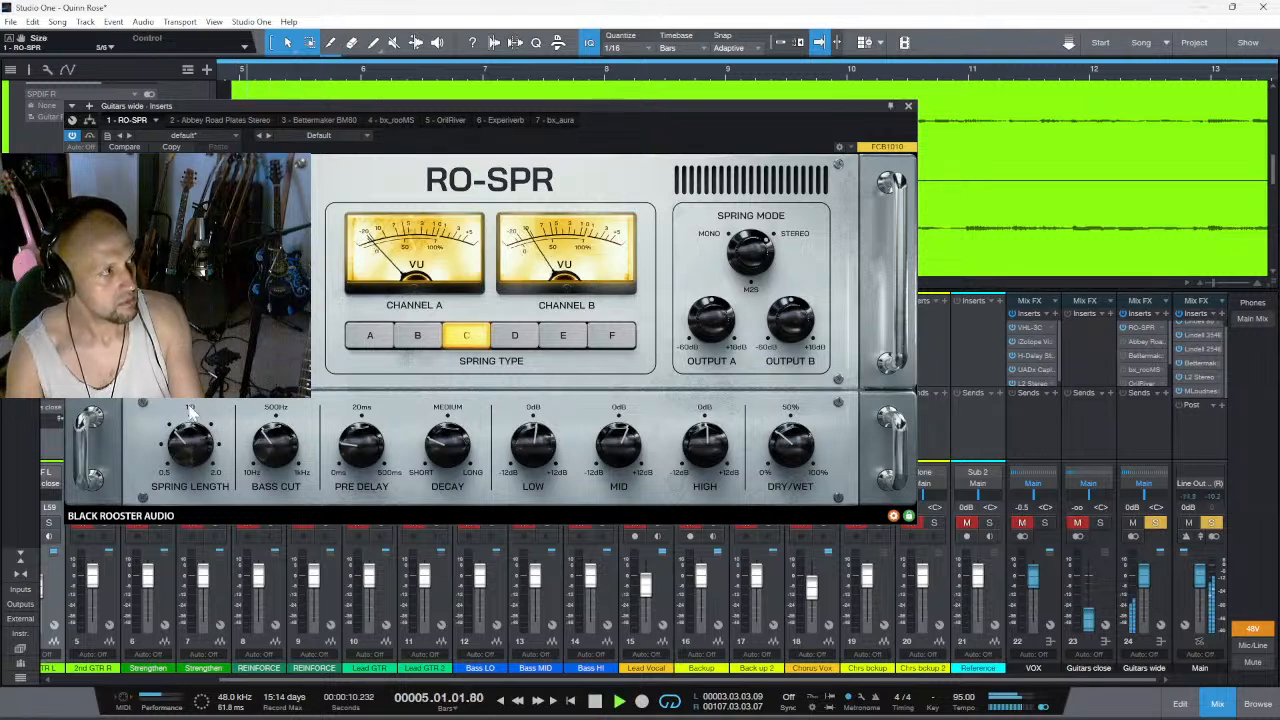
{"action": "key", "text": "space"}
{"action": "left_click_drag", "start_coordinate": [188, 448], "coordinate": [201, 392]}
{"action": "key", "text": "space"}
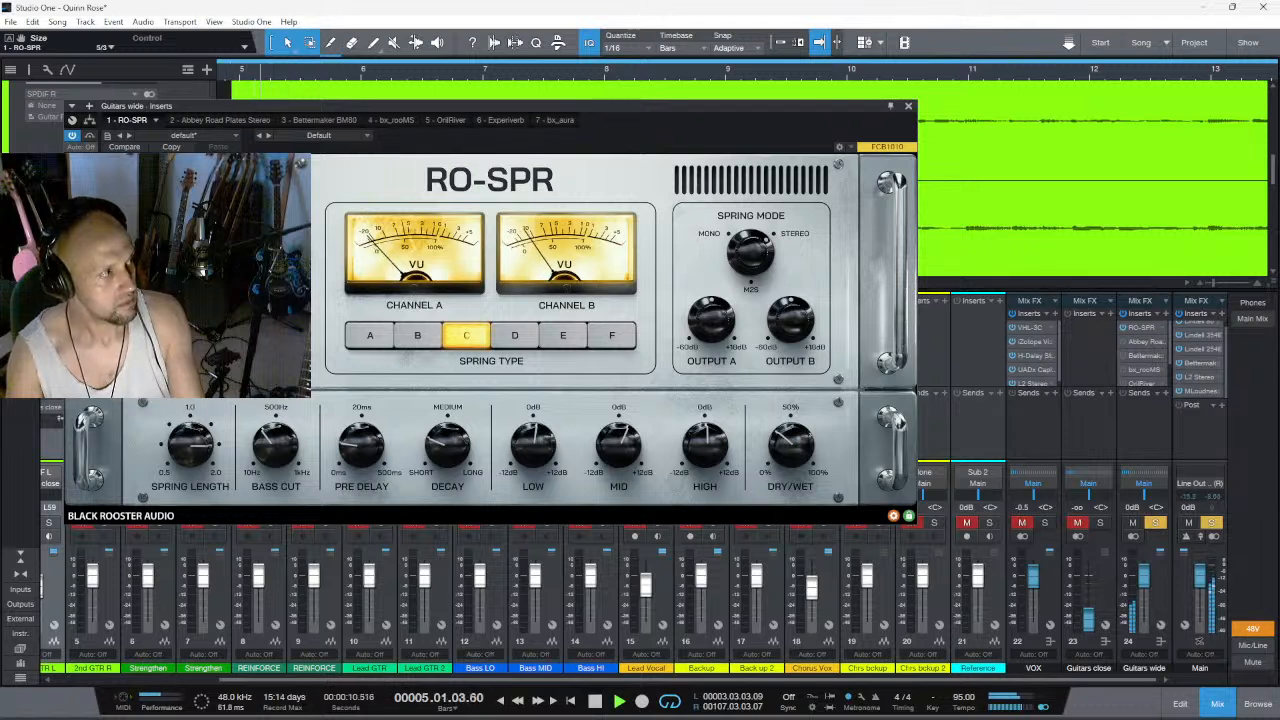
- Compare spring lengths of 2 and 2/3 in short playbacks, leaving the RO-SPR at 2/3
{"action": "key", "text": "space"}
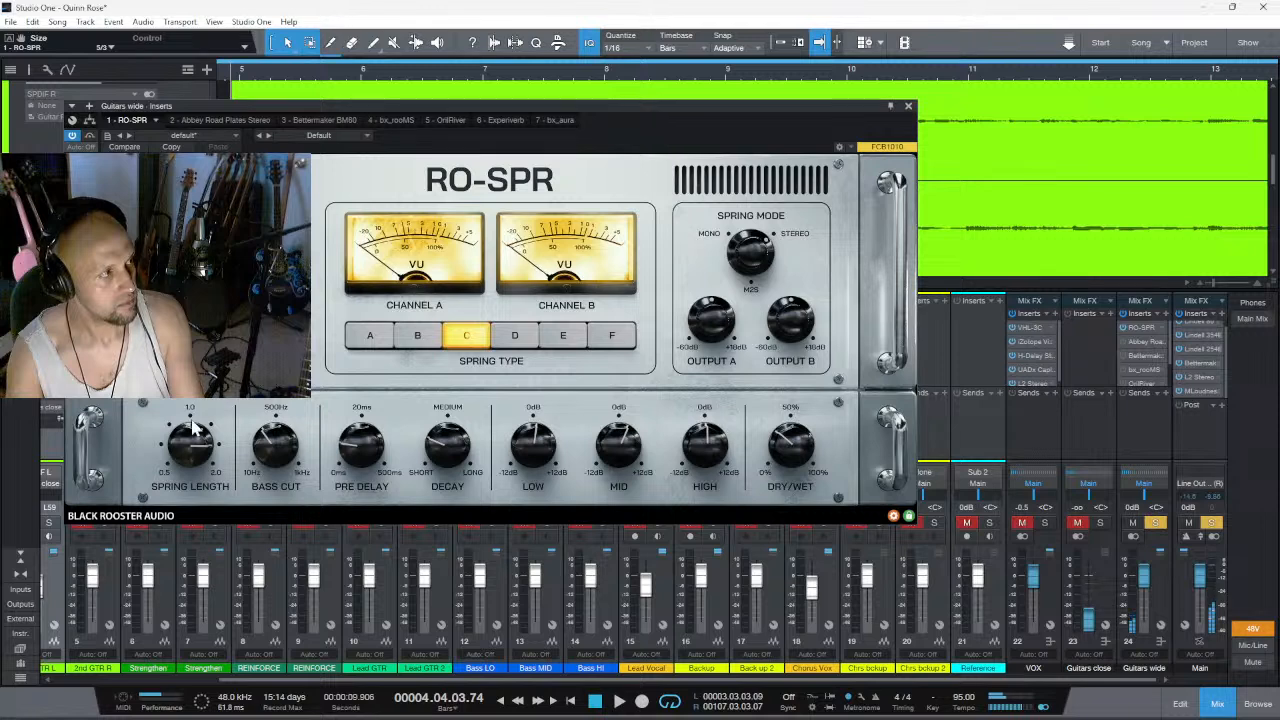
{"action": "left_click_drag", "start_coordinate": [197, 422], "coordinate": [199, 405]}
{"action": "key", "text": "space"}
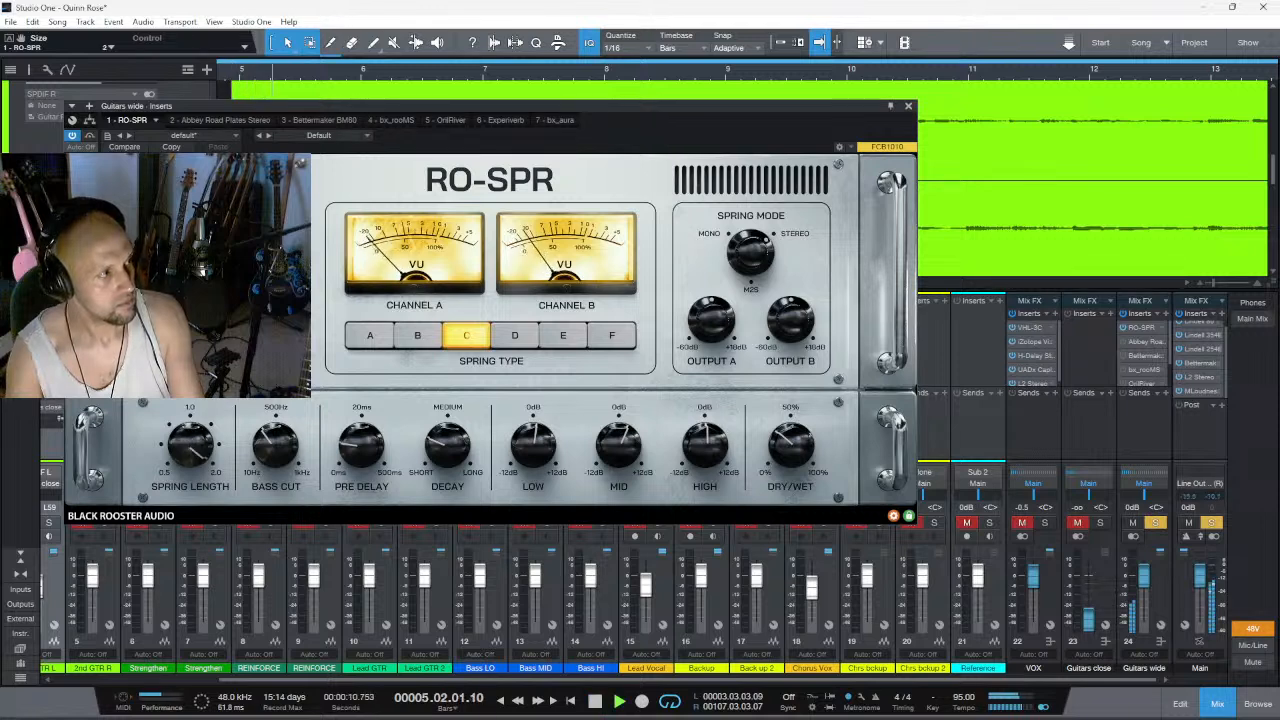
{"action": "key", "text": "space"}
{"action": "left_click_drag", "start_coordinate": [185, 507], "coordinate": [180, 587]}
{"action": "key", "text": "space"}
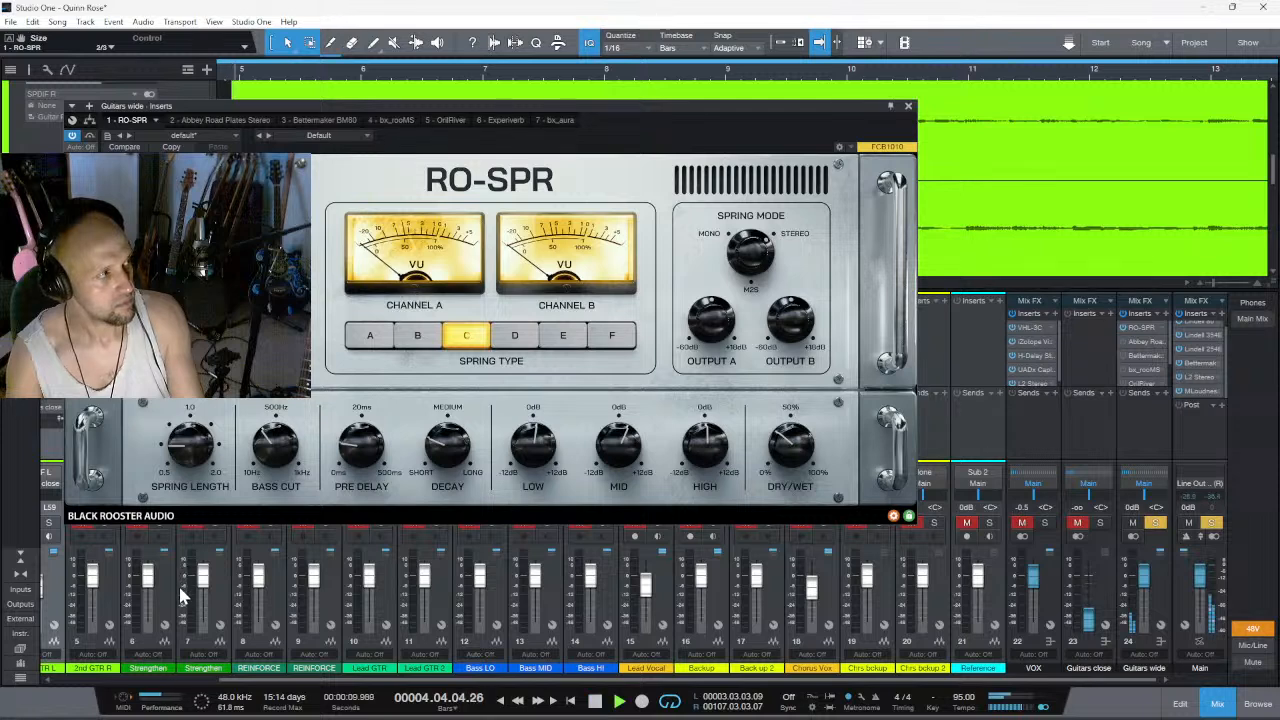
{"action": "key", "text": "space"}
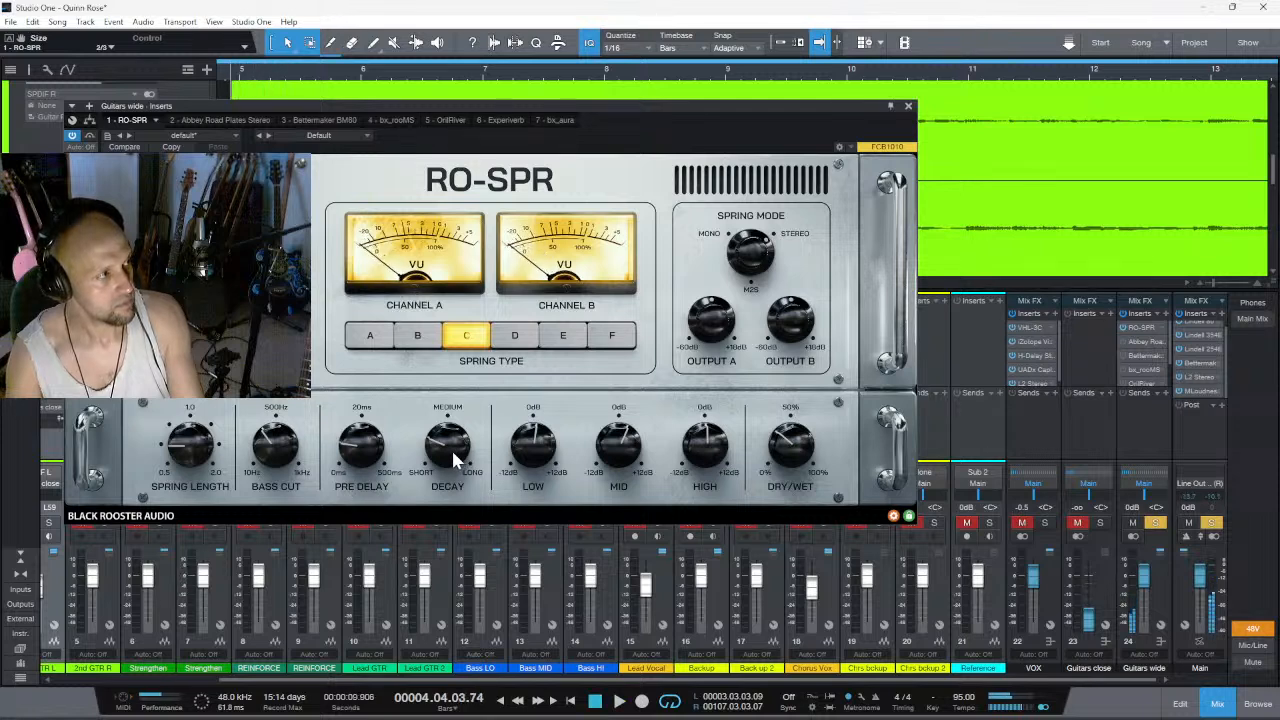
- Try a RO-SPR decay of about 75.6 during playback and shorten it again
{"action": "left_click_drag", "start_coordinate": [448, 453], "coordinate": [464, 425]}
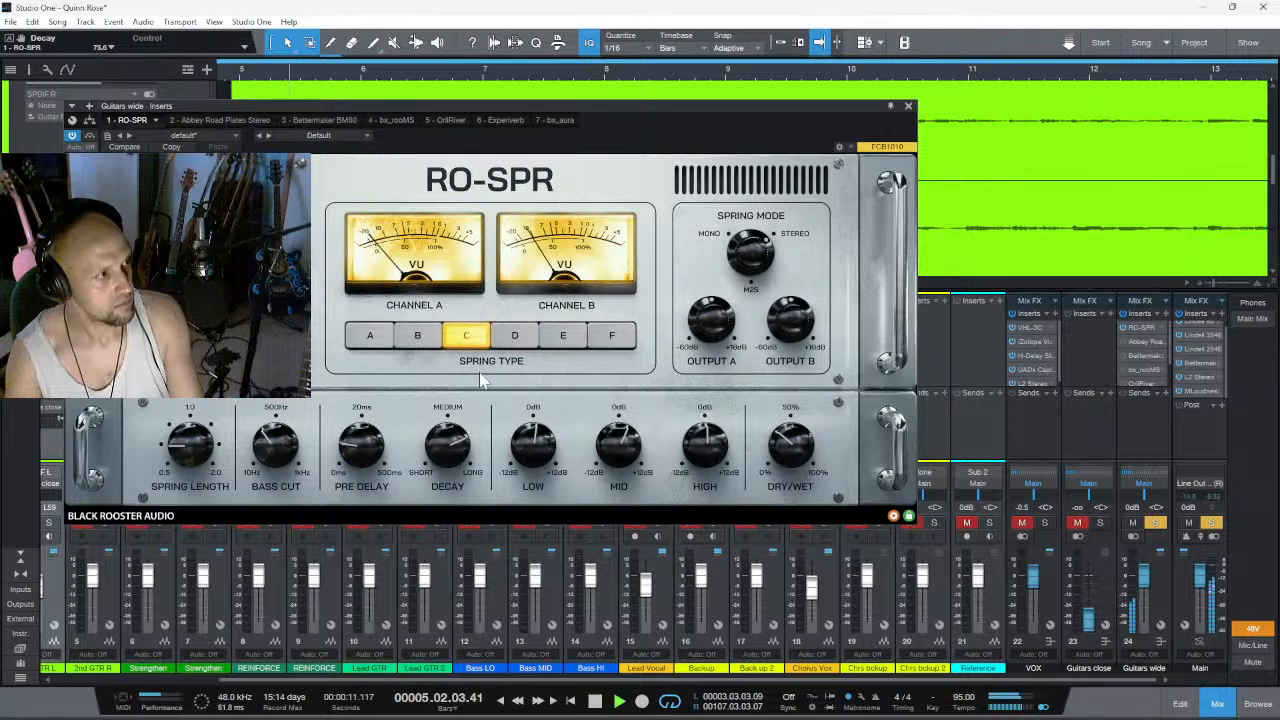
{"action": "left_click_drag", "start_coordinate": [452, 450], "coordinate": [424, 508]}
{"action": "key", "text": "space"}
- Readjust the RO-SPR's dry/wet mix to about 30.7%, lower its high band and reduce the low and mid boosts
{"action": "mouse_move", "coordinate": [784, 438]}
{"action": "left_mouse_down"}
{"action": "mouse_move", "coordinate": [785, 466]}
{"action": "mouse_move", "coordinate": [774, 448]}
{"action": "mouse_move", "coordinate": [825, 357]}
{"action": "mouse_move", "coordinate": [798, 458]}
{"action": "left_mouse_up"}
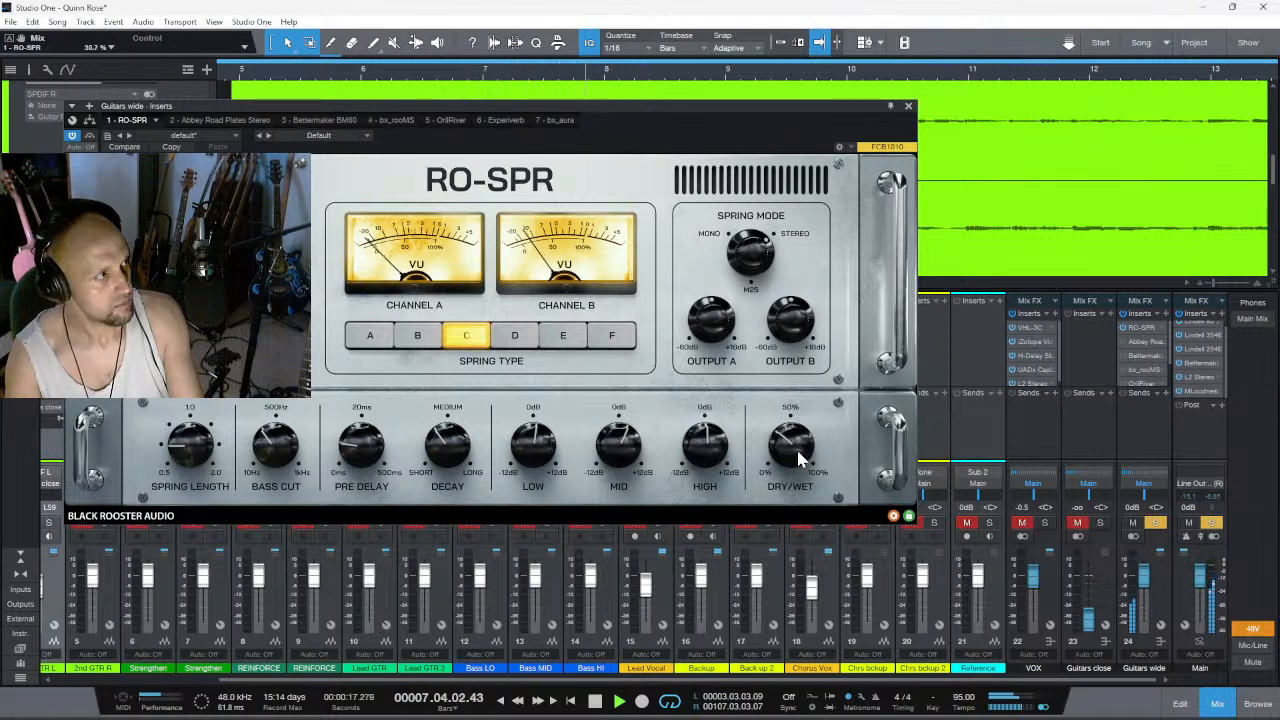
{"action": "left_click_drag", "start_coordinate": [706, 458], "coordinate": [690, 496]}
{"action": "left_click_drag", "start_coordinate": [603, 457], "coordinate": [605, 452]}
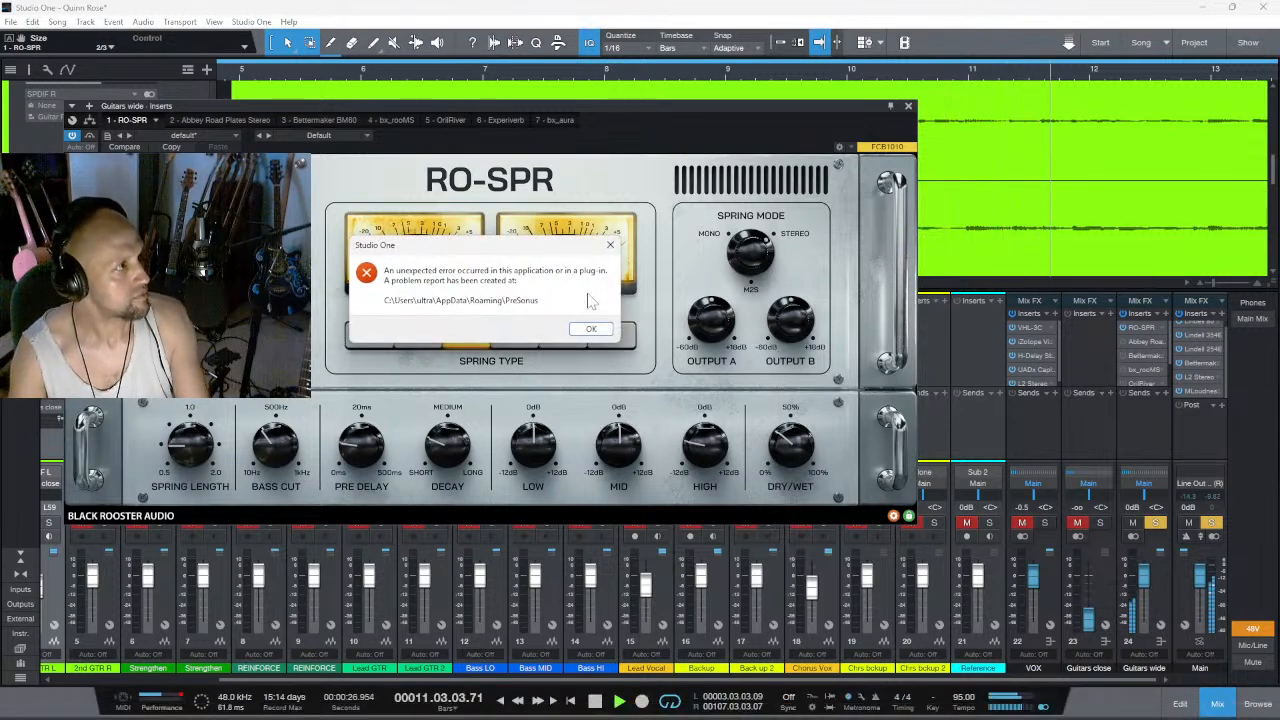
- Dismiss the application error message, then minimize and restore the song window
{"action": "left_click", "coordinate": [590, 320]}
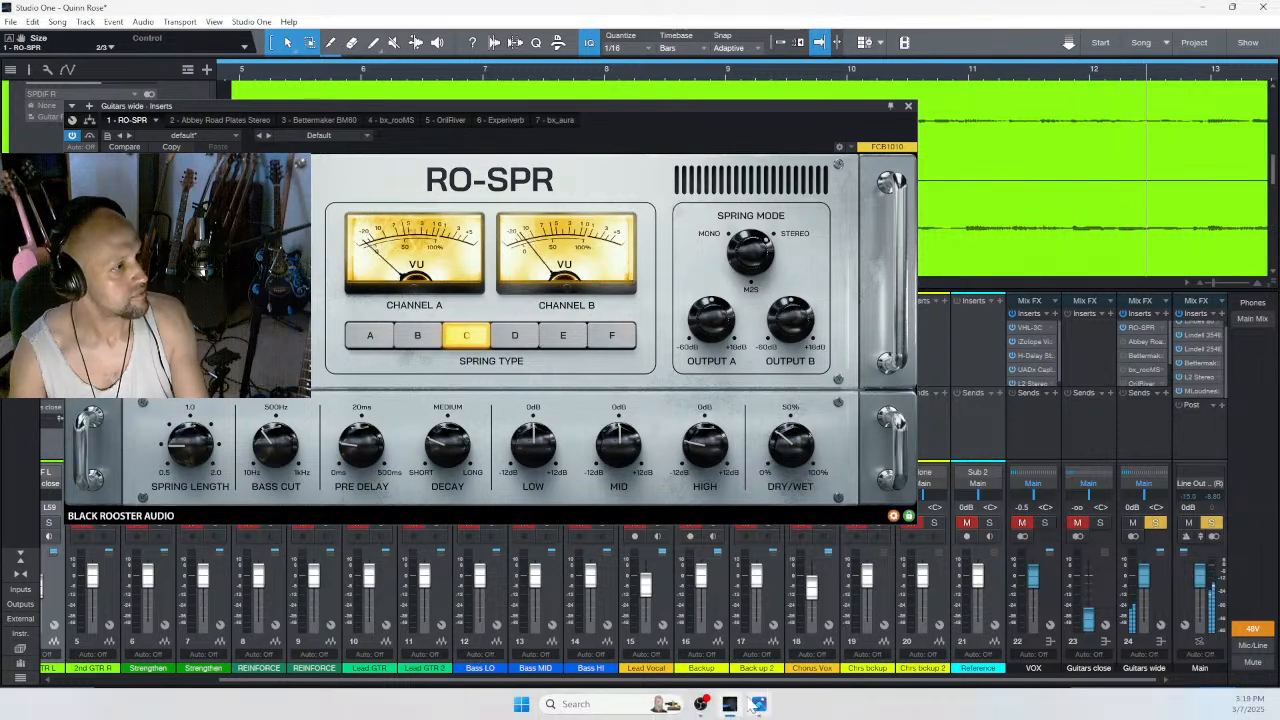
{"action": "left_click", "coordinate": [729, 705]}
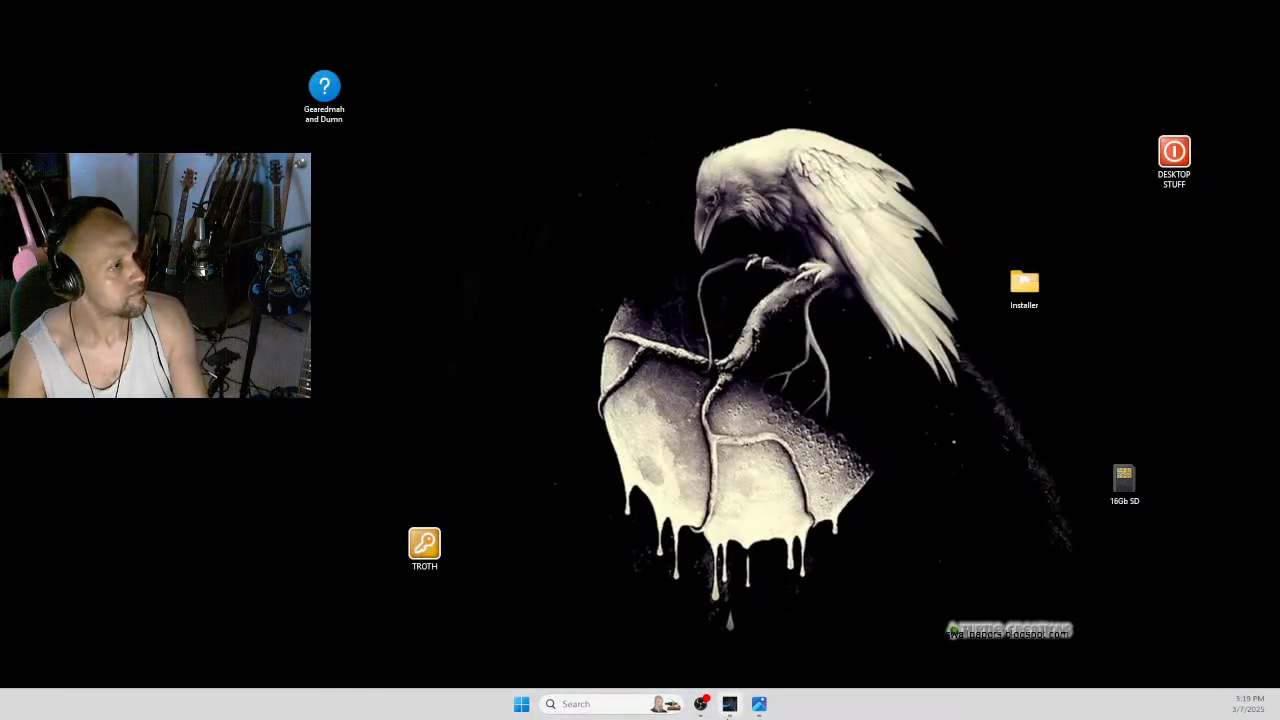
{"action": "left_click", "coordinate": [729, 708]}
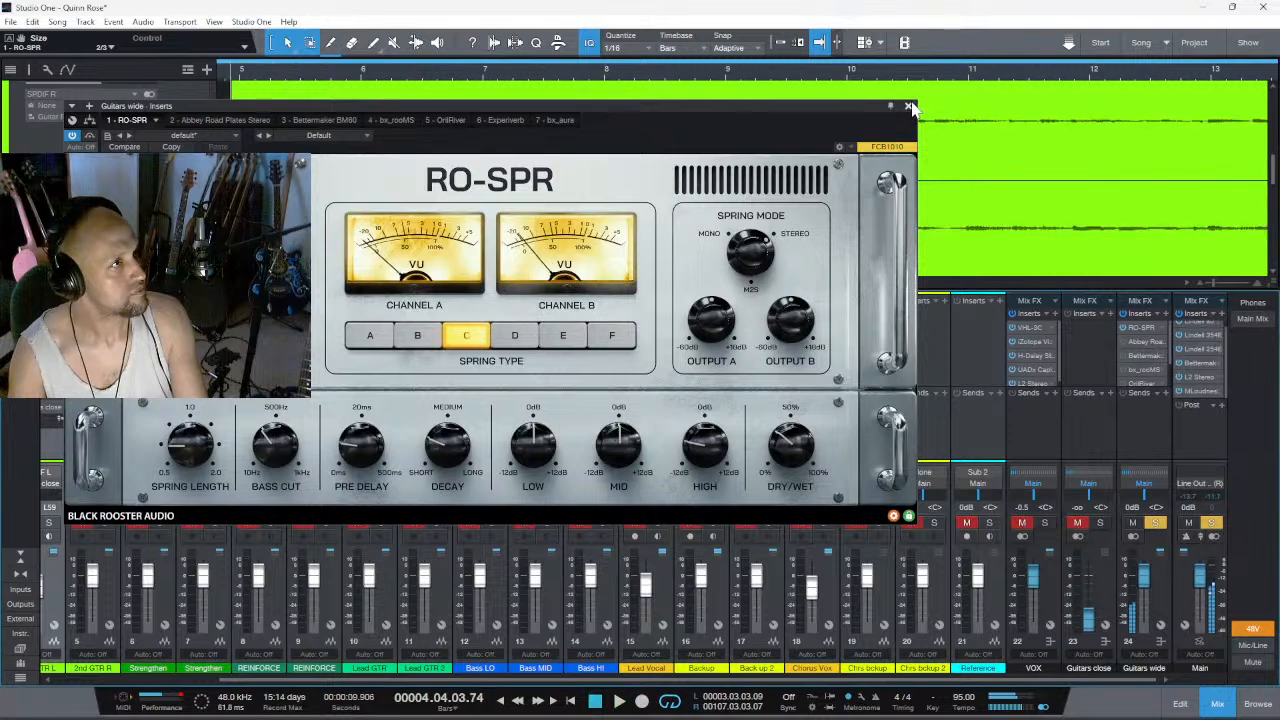
- Close the RO-SPR editor and remove RO-SPR from the inserts of the Guitars wide channel
{"action": "left_click", "coordinate": [908, 105]}
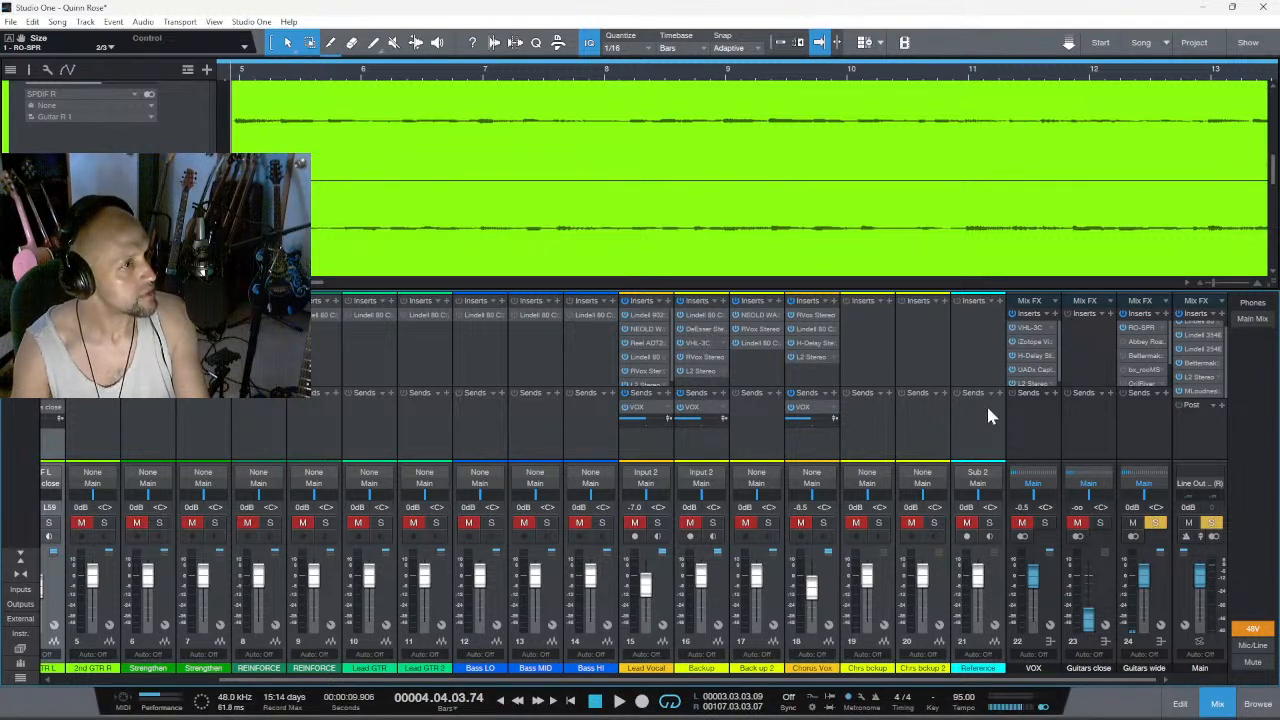
{"action": "right_click", "coordinate": [1143, 334]}
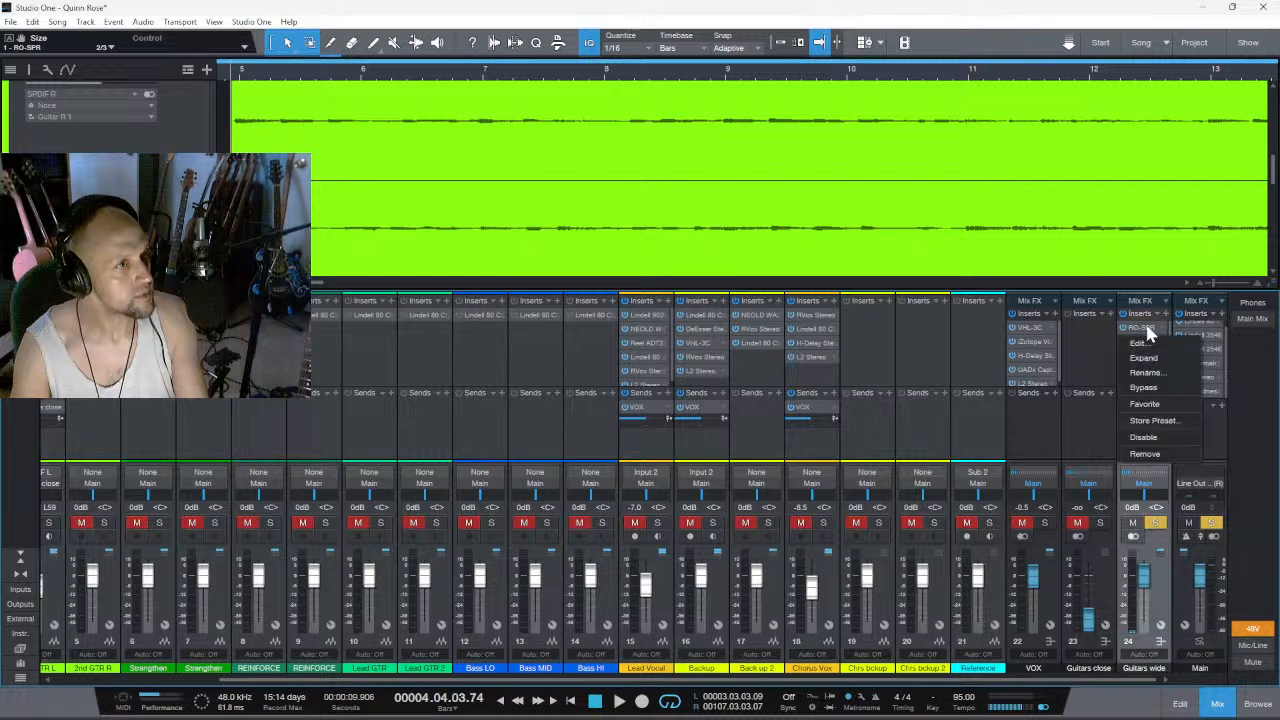
{"action": "left_click", "coordinate": [1166, 455]}
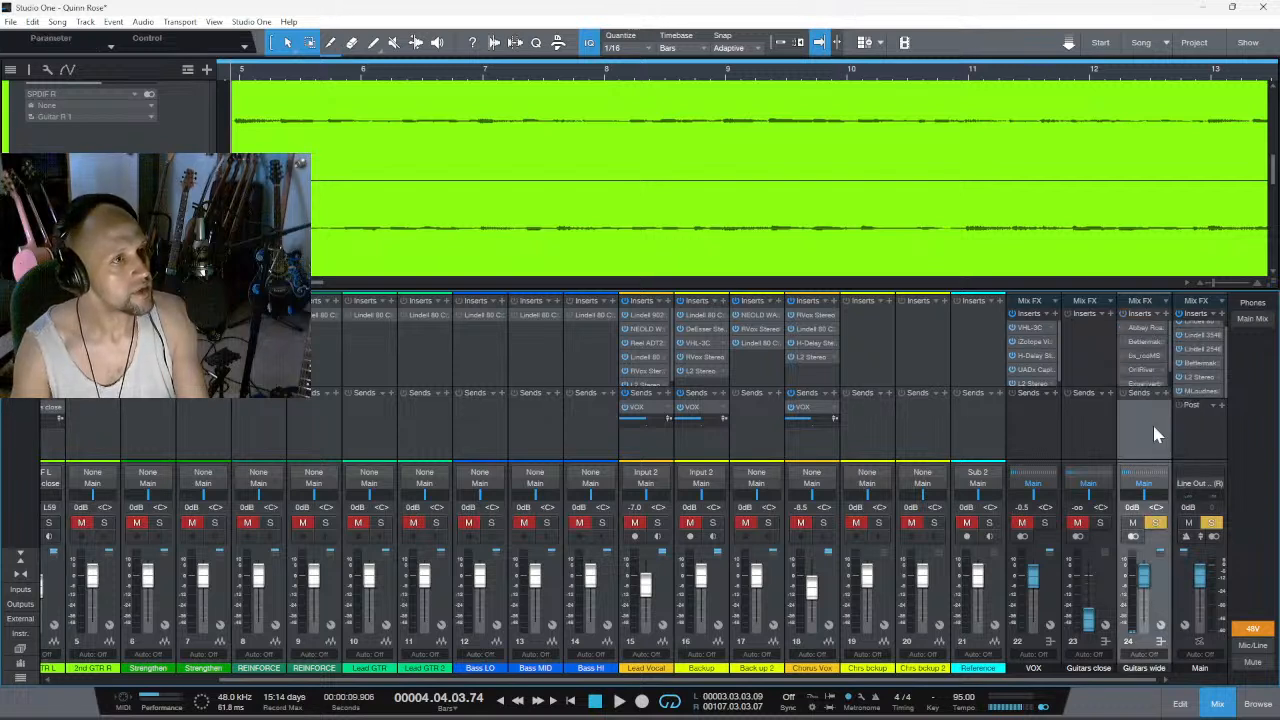
- Open Abbey Road Plates on the Guitars wide channel and raise its damper to about 9
{"action": "left_click", "coordinate": [1142, 329]}
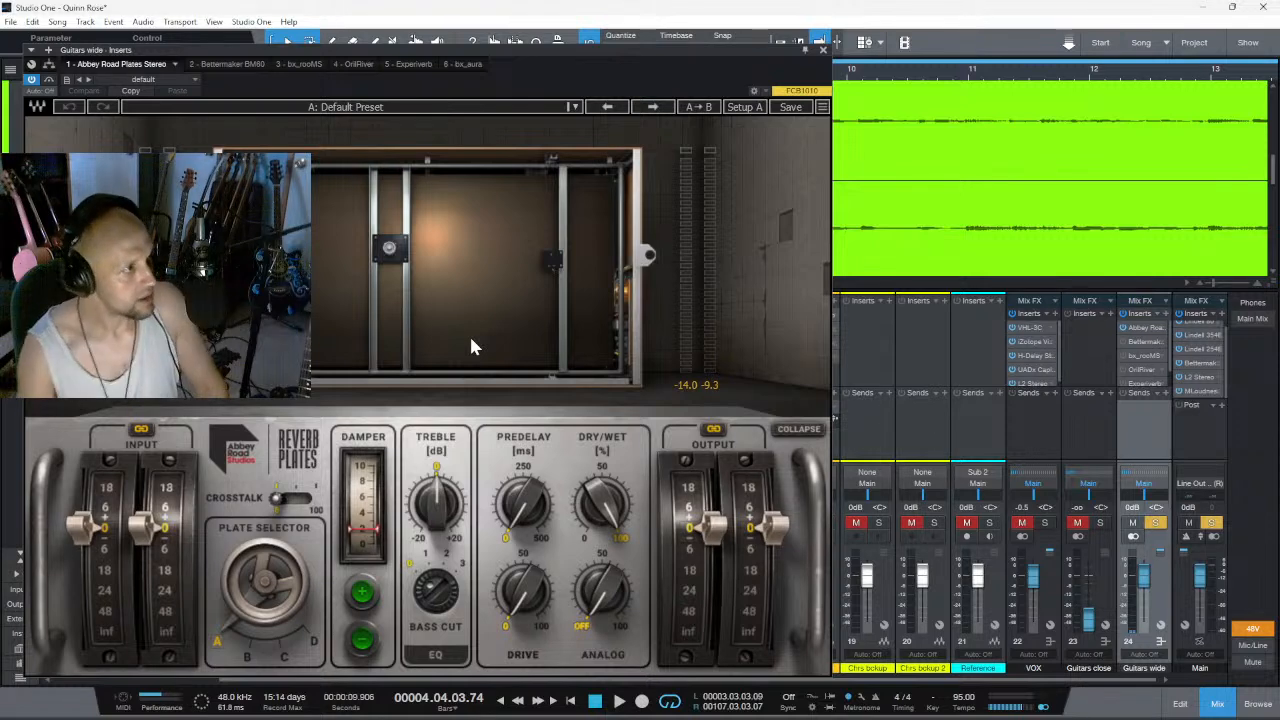
{"action": "left_click_drag", "start_coordinate": [370, 537], "coordinate": [383, 455]}
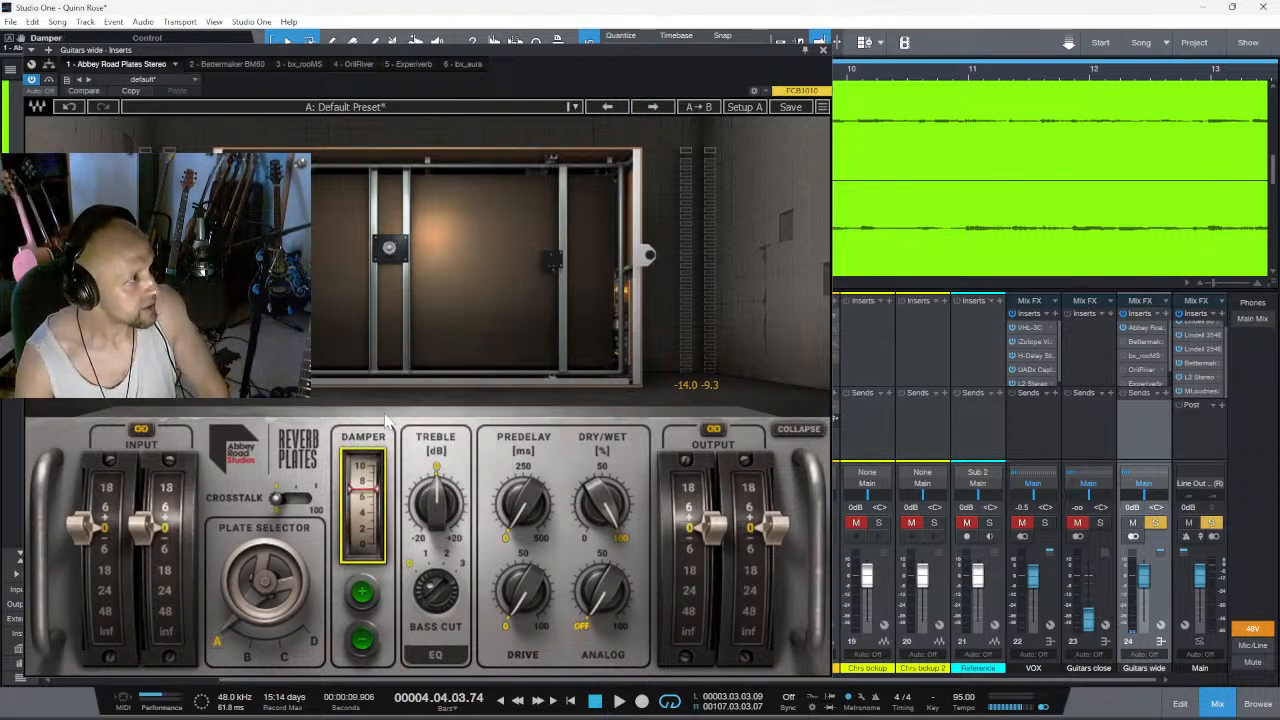
{"action": "left_click_drag", "start_coordinate": [376, 500], "coordinate": [376, 477]}
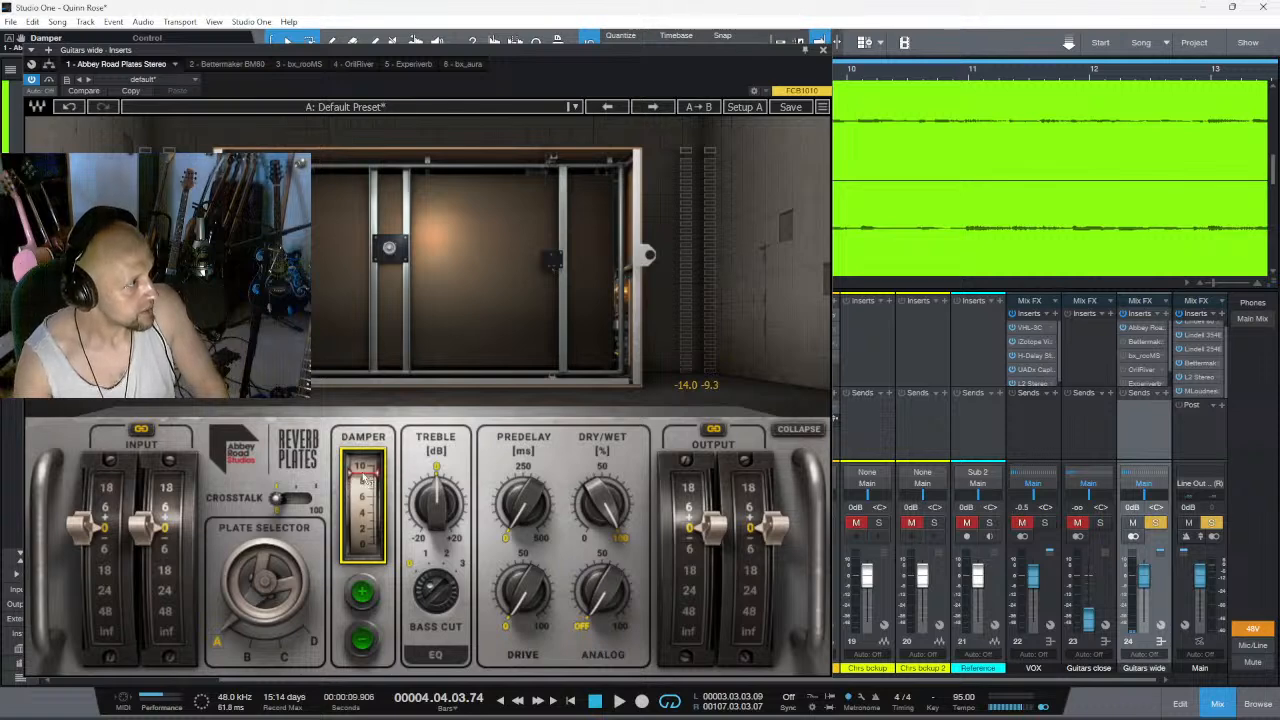
- Try plates C and B in the plate selector and return to plate A
{"action": "left_click", "coordinate": [266, 567]}
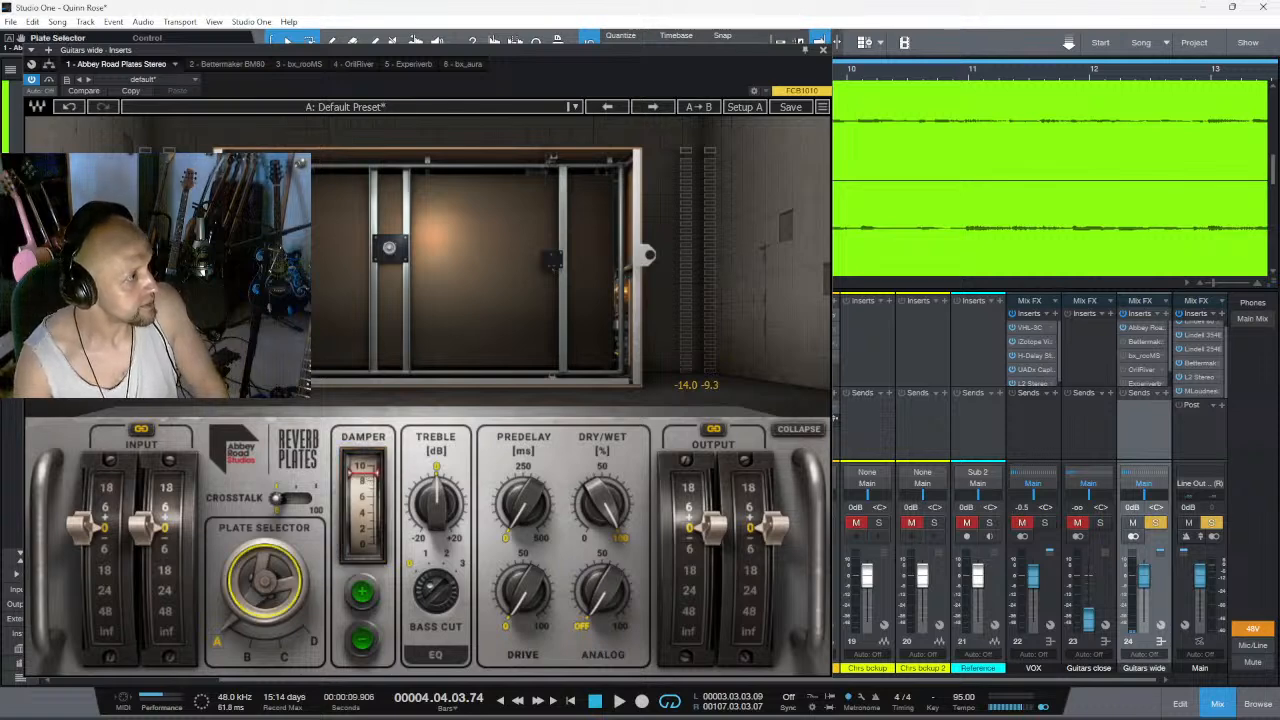
{"action": "left_click_drag", "start_coordinate": [266, 567], "coordinate": [266, 540]}
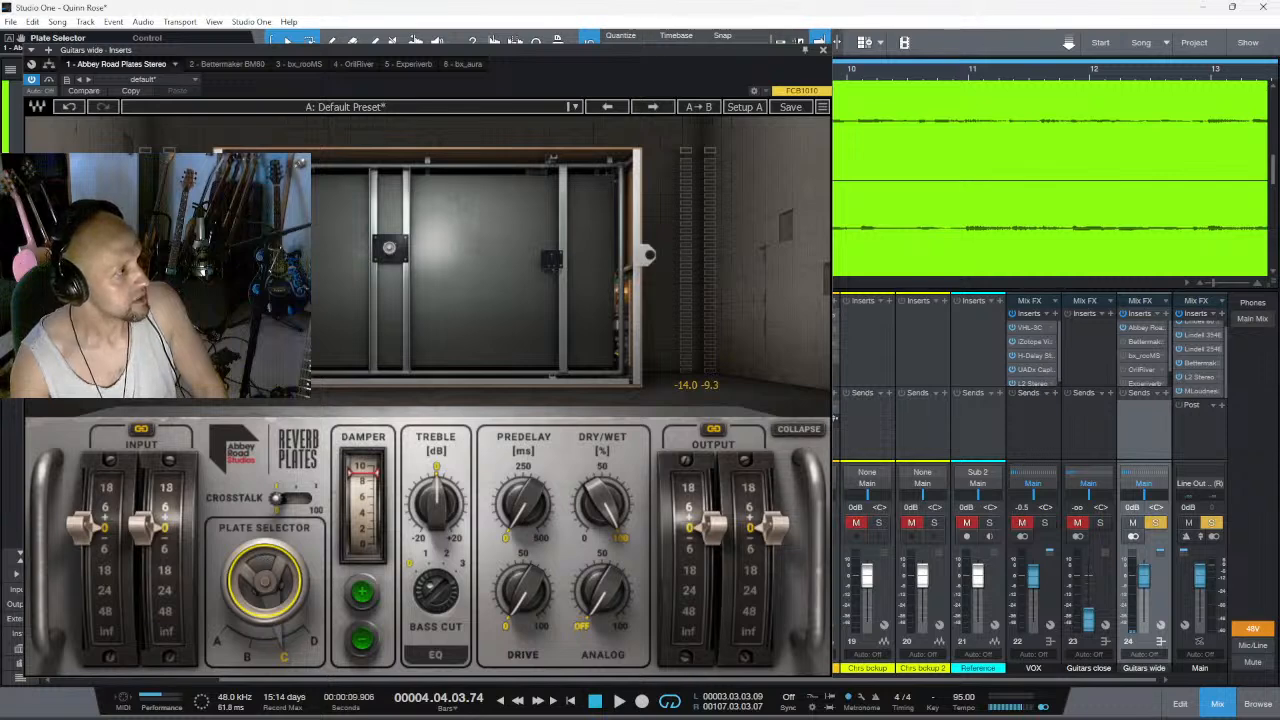
{"action": "left_click_drag", "start_coordinate": [266, 578], "coordinate": [266, 558]}
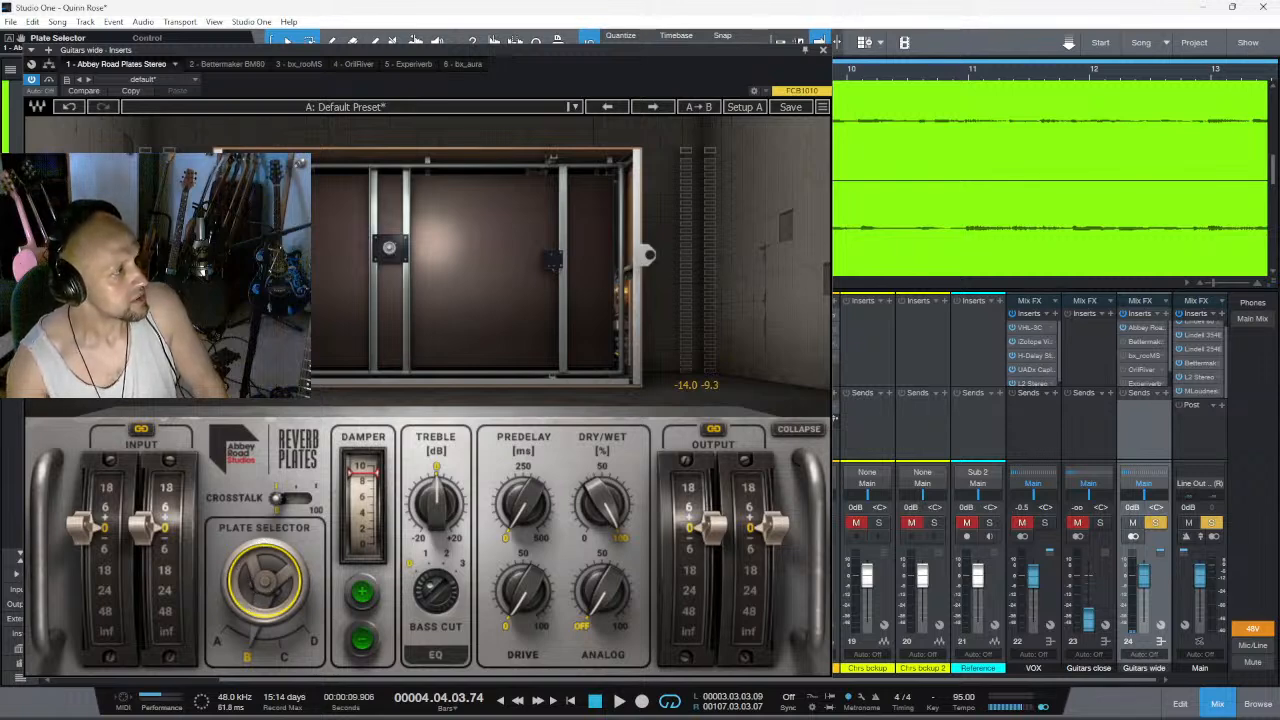
{"action": "left_click", "coordinate": [295, 580]}
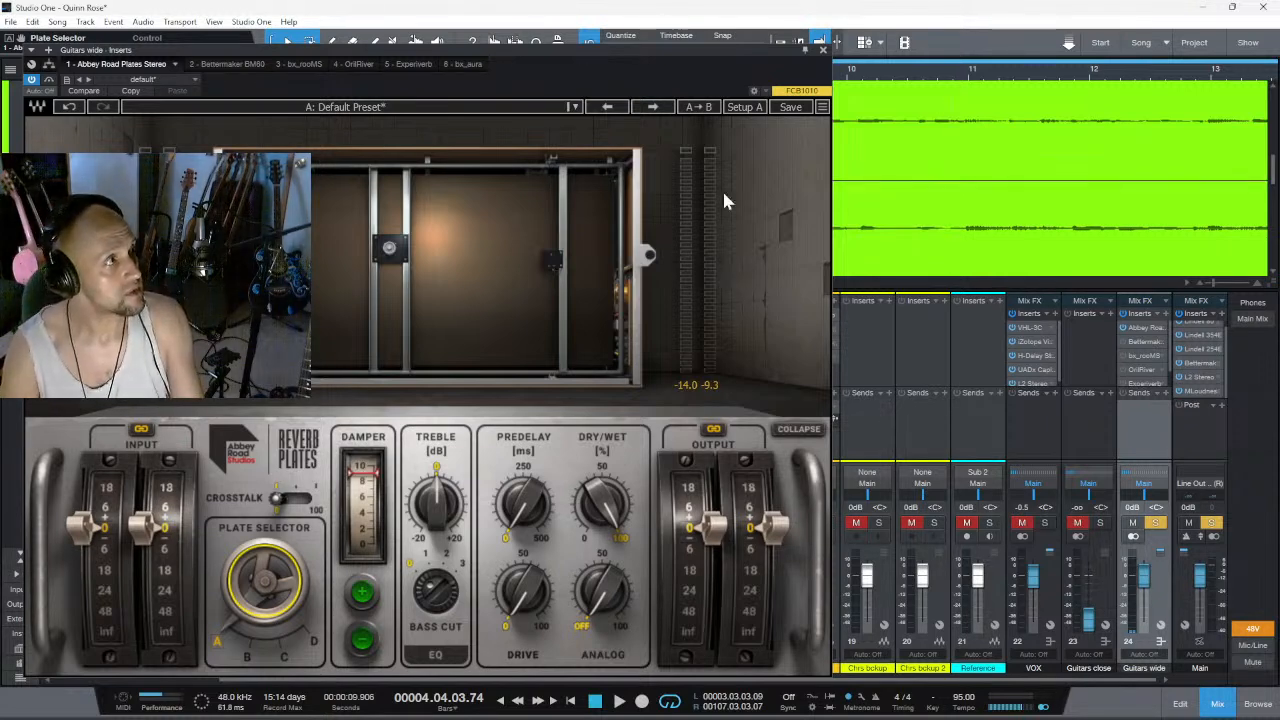
- Play the song, lower the reverb's dry/wet mix to about 25%, and compare extreme damper positions before settling at about 2
{"action": "key", "text": "space"}
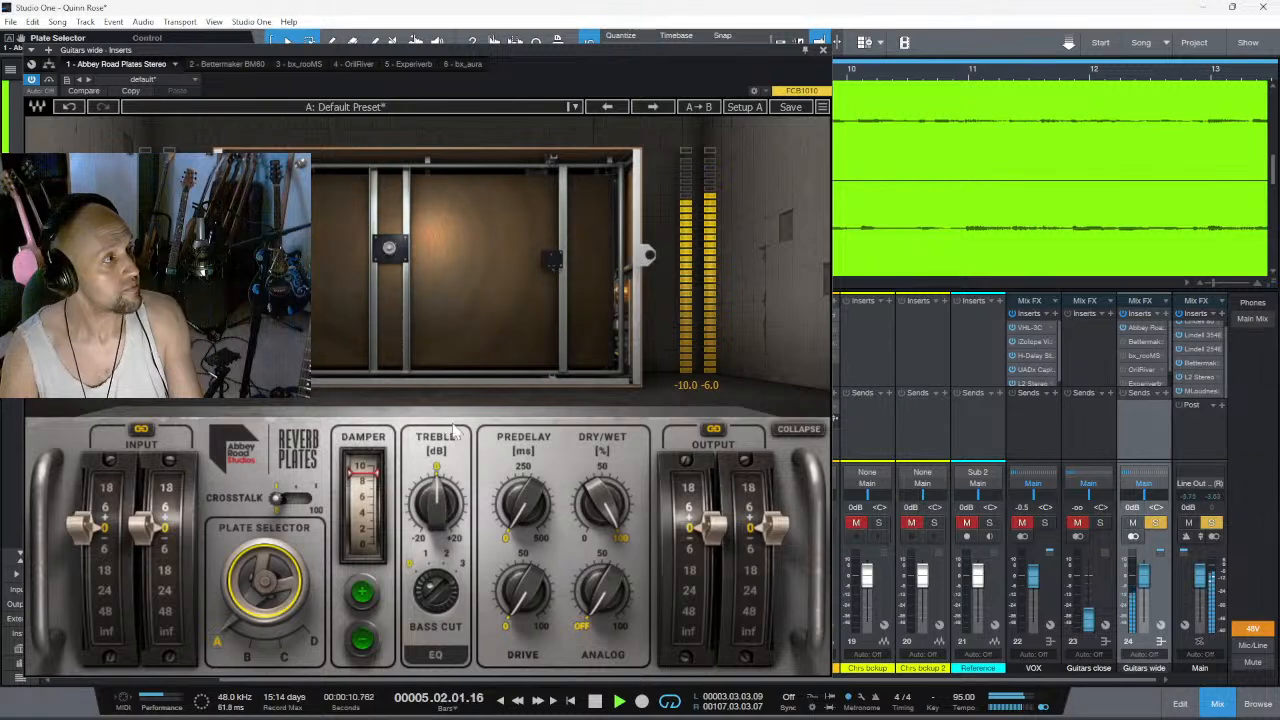
{"action": "left_click_drag", "start_coordinate": [602, 505], "coordinate": [602, 582]}
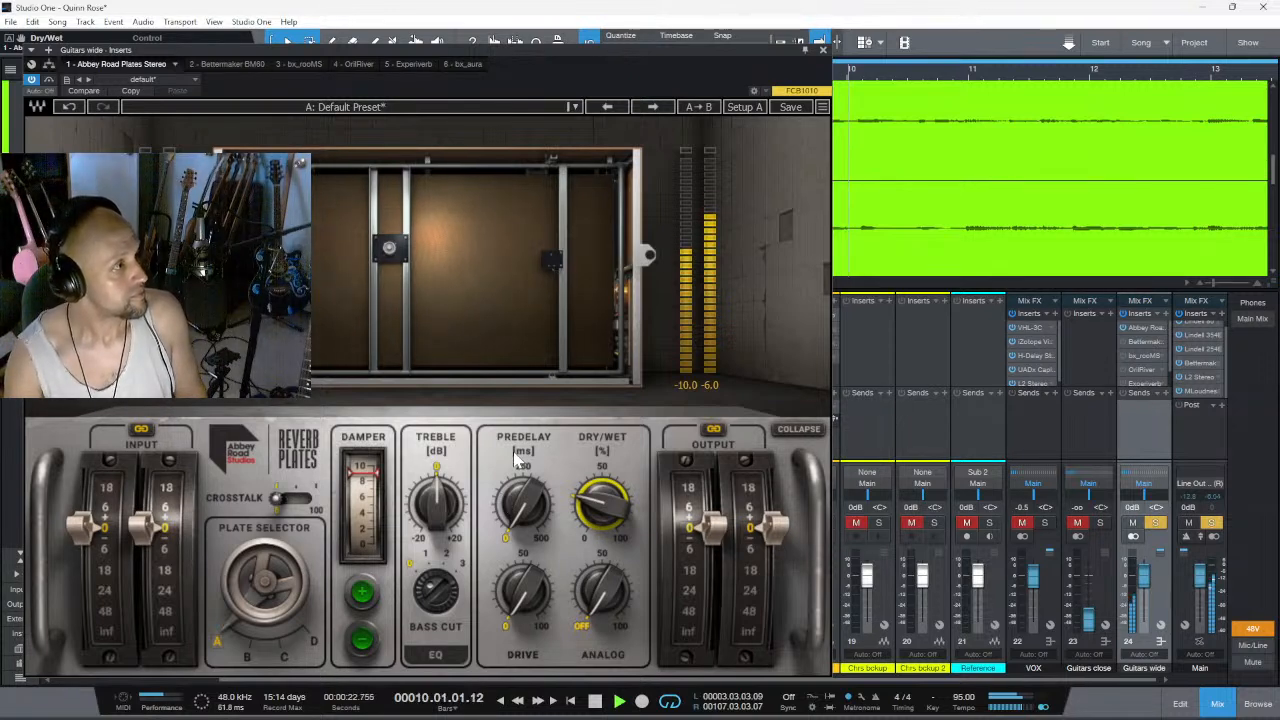
{"action": "left_click_drag", "start_coordinate": [370, 482], "coordinate": [366, 547]}
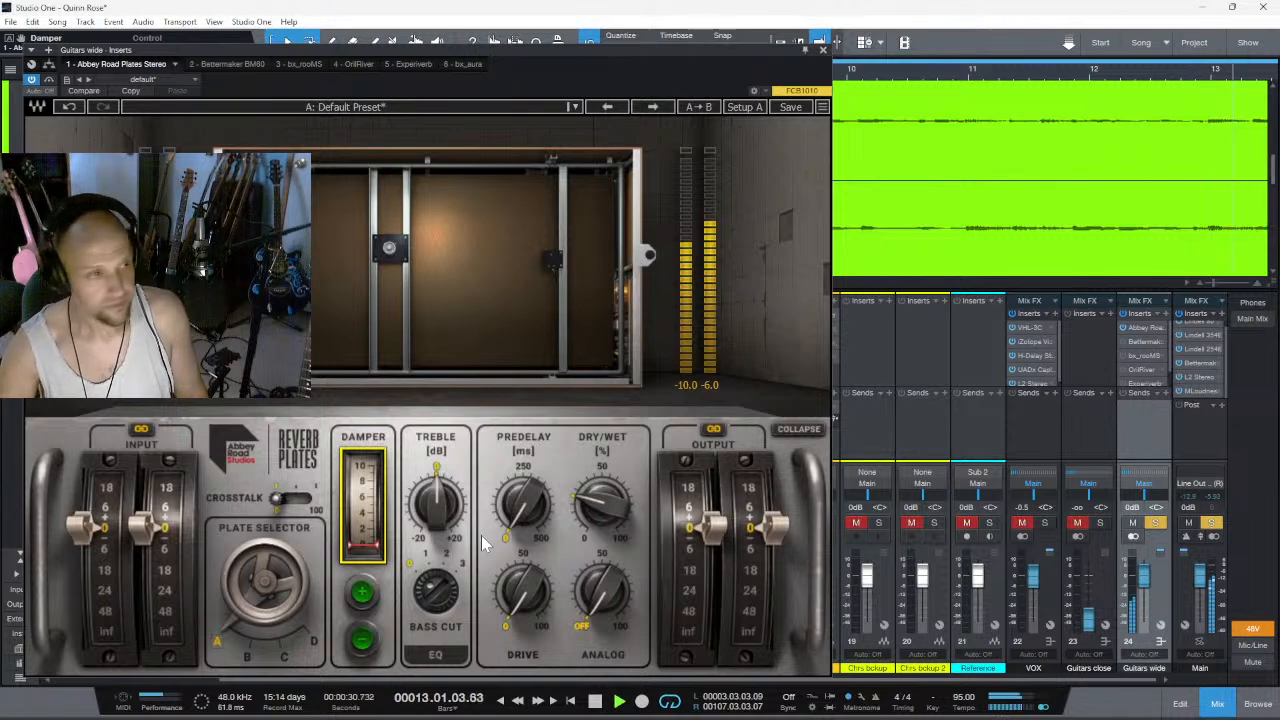
{"action": "left_click_drag", "start_coordinate": [345, 532], "coordinate": [345, 466]}
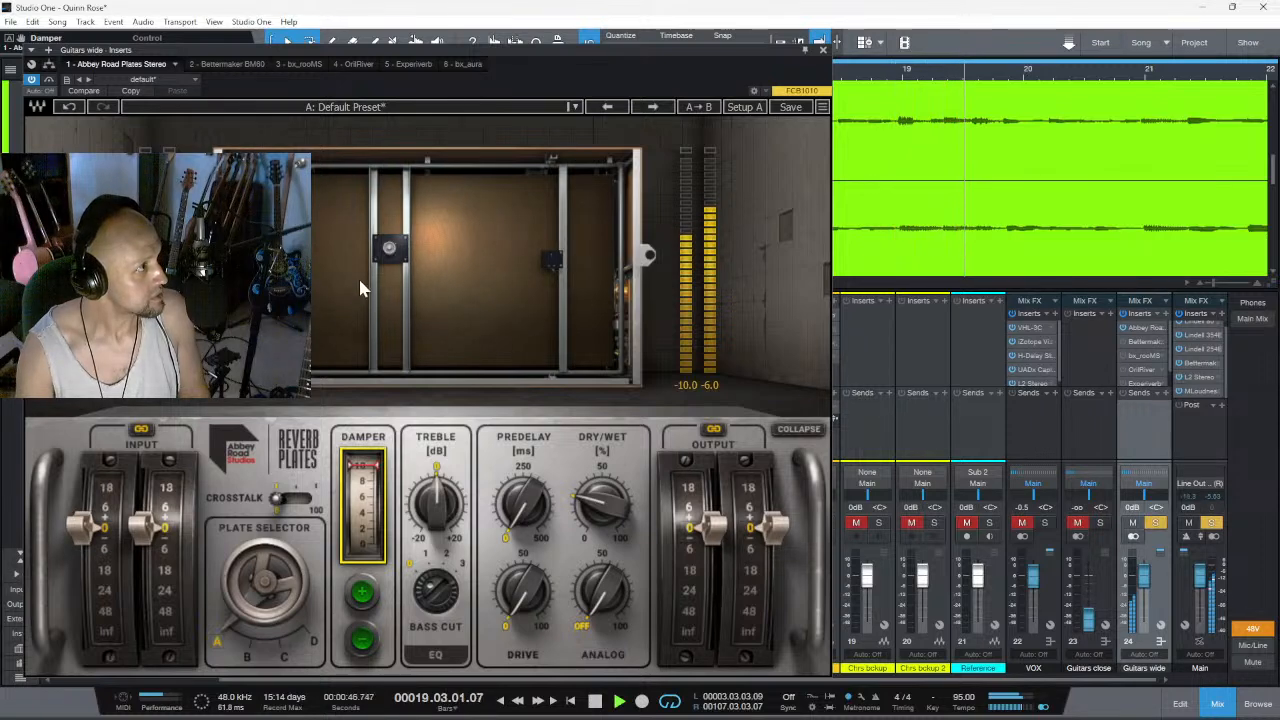
{"action": "left_click_drag", "start_coordinate": [362, 466], "coordinate": [362, 520]}
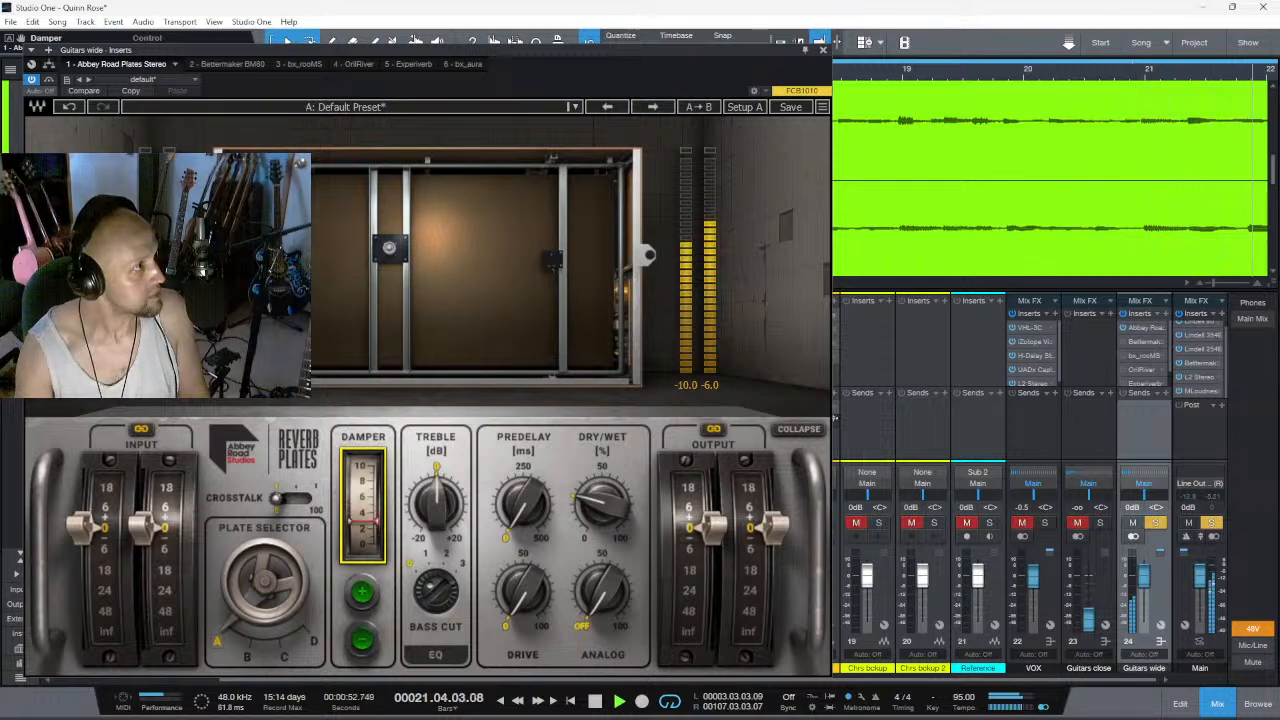
{"action": "left_click_drag", "start_coordinate": [362, 521], "coordinate": [362, 528]}
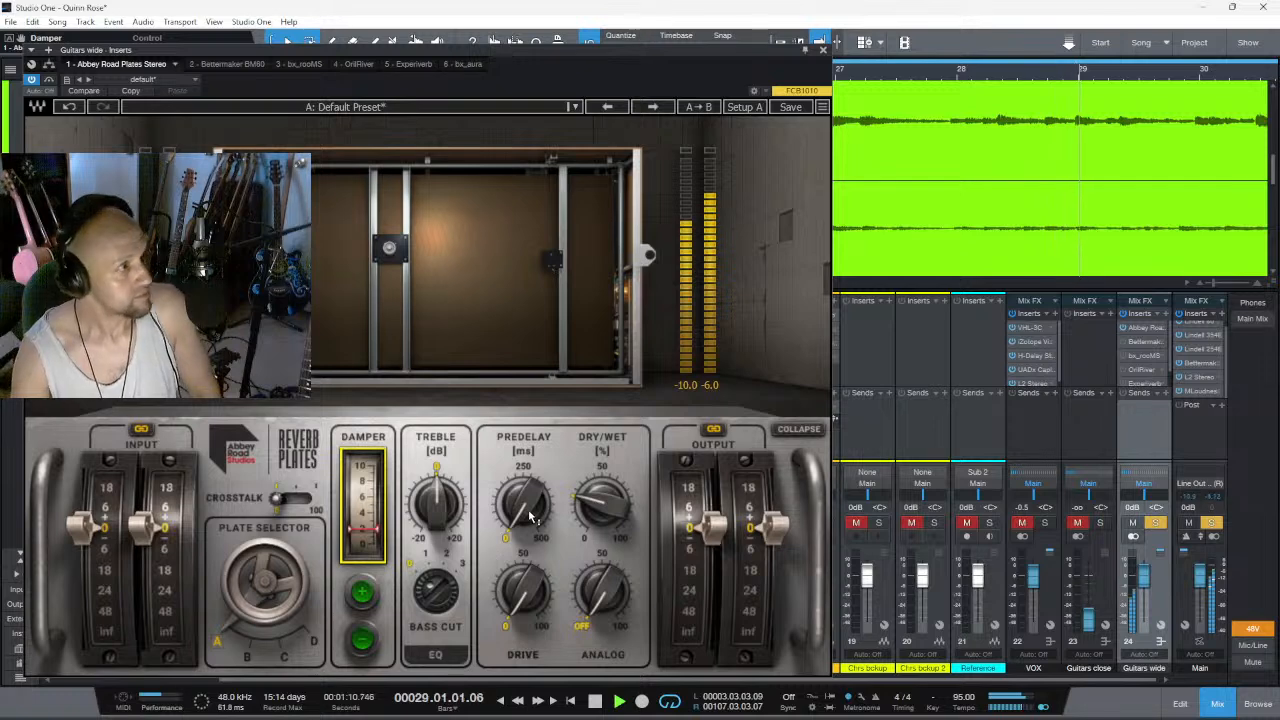
- Set the reverb's bass cut to 3, and use plate B with the dry/wet mix raised to about 40%
{"action": "mouse_move", "coordinate": [530, 515]}
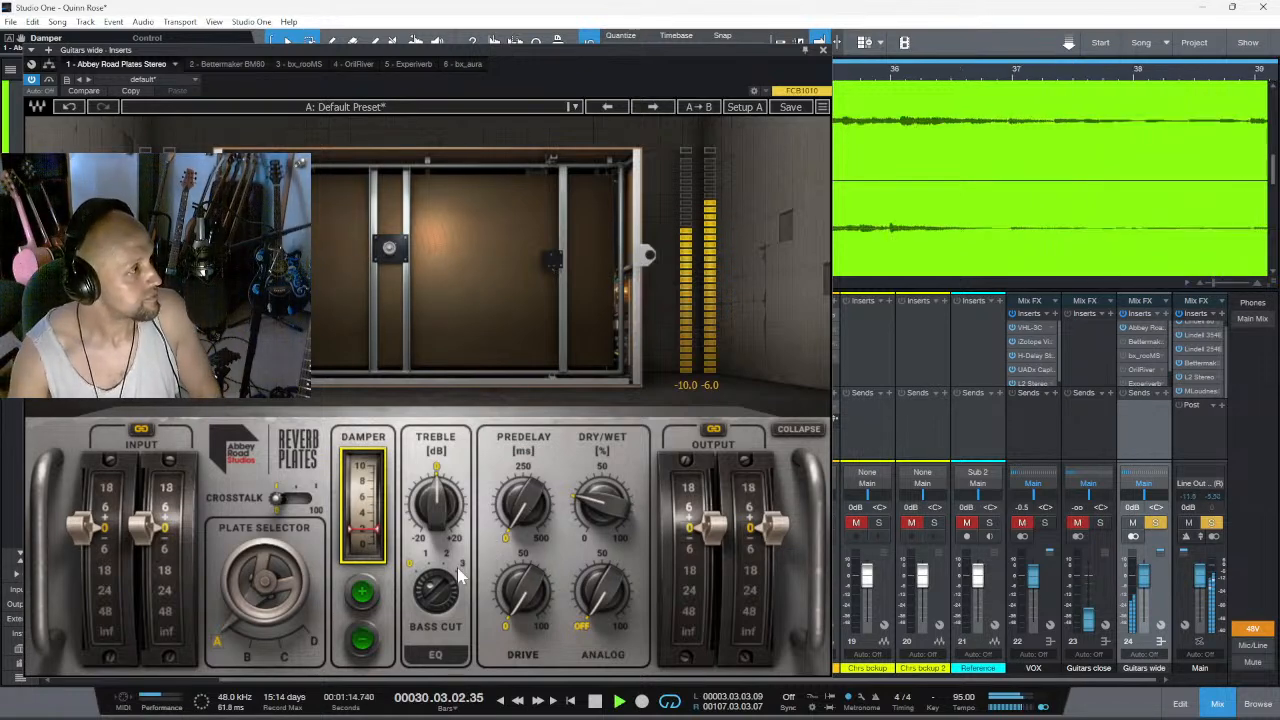
{"action": "left_click", "coordinate": [432, 598]}
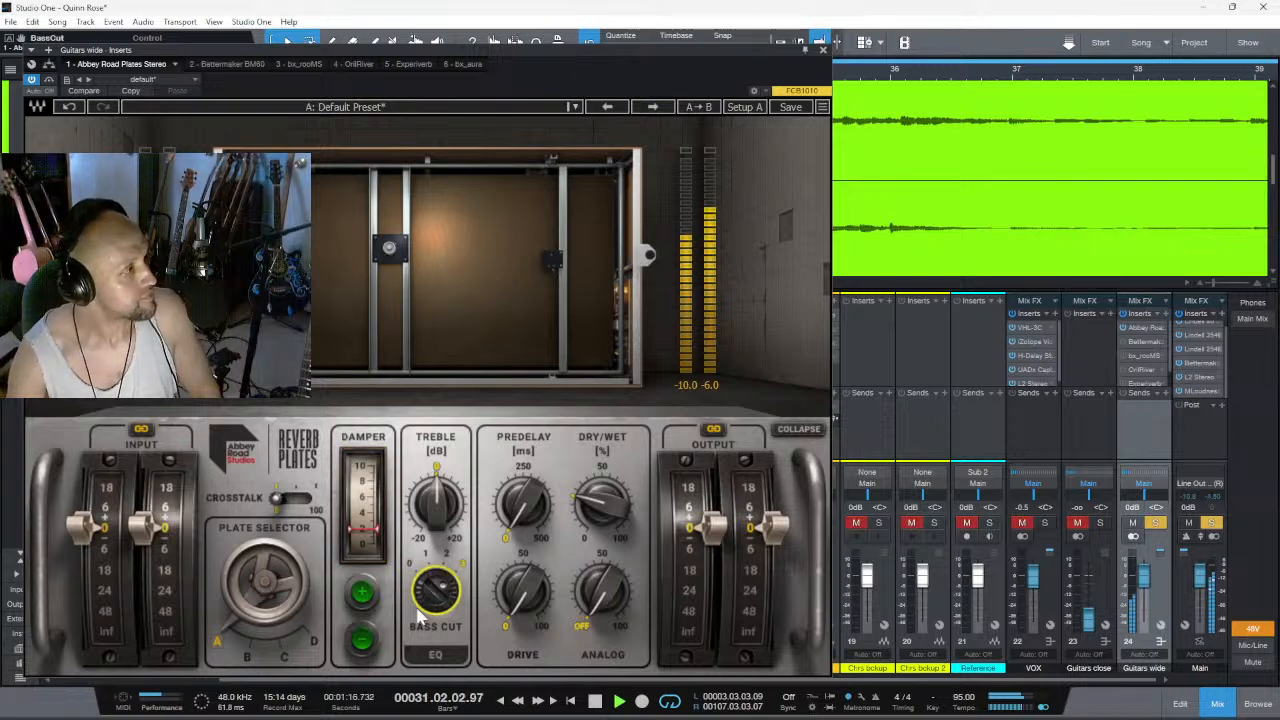
{"action": "left_click", "coordinate": [272, 578]}
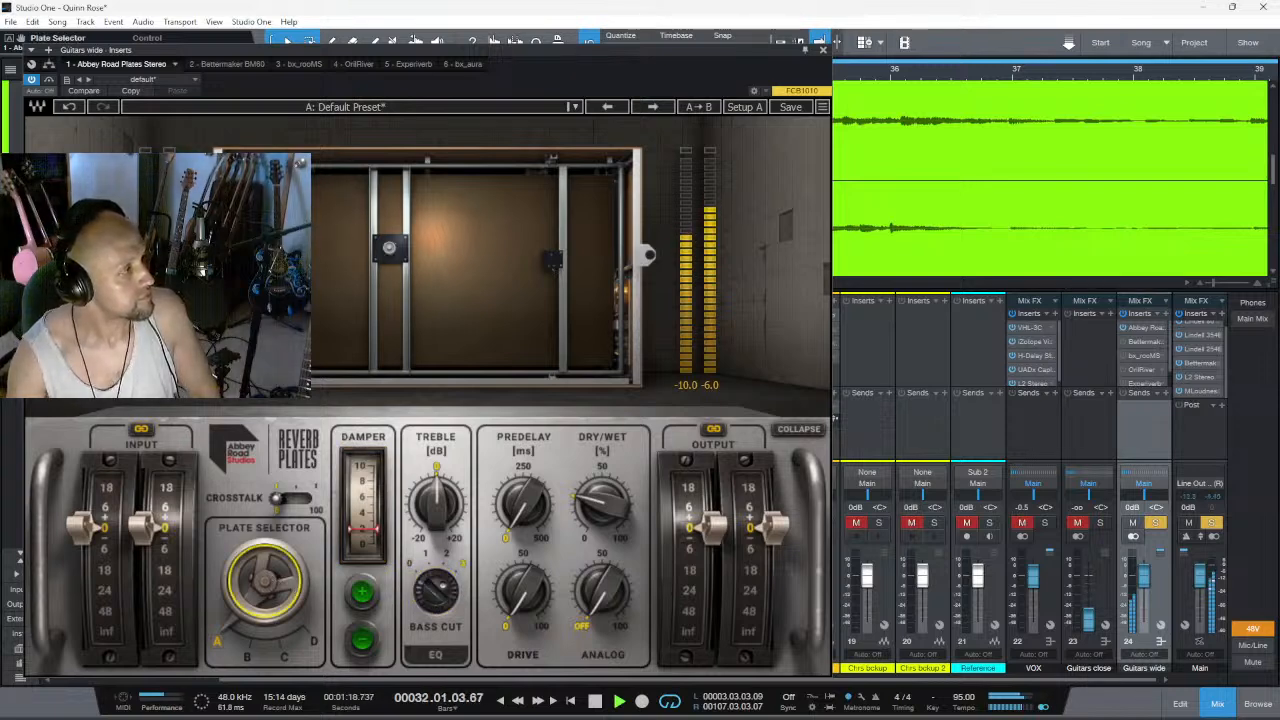
{"action": "left_click", "coordinate": [270, 576]}
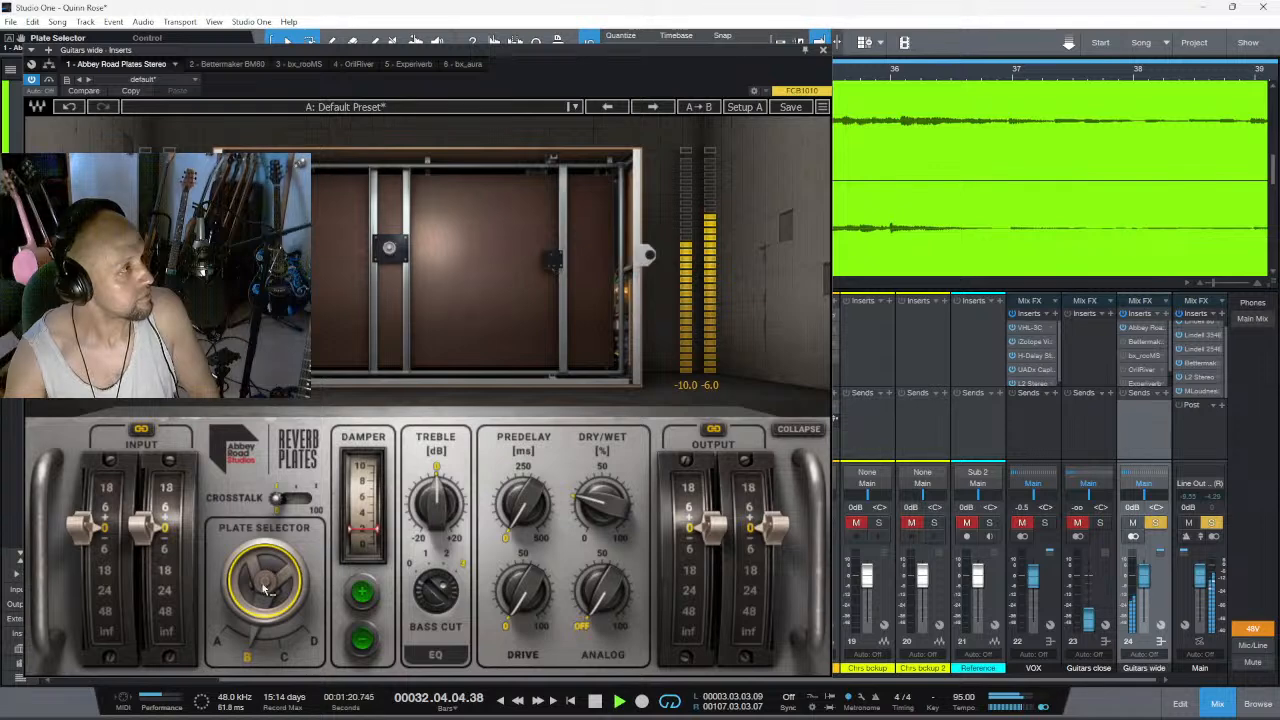
{"action": "left_click_drag", "start_coordinate": [602, 505], "coordinate": [602, 486]}
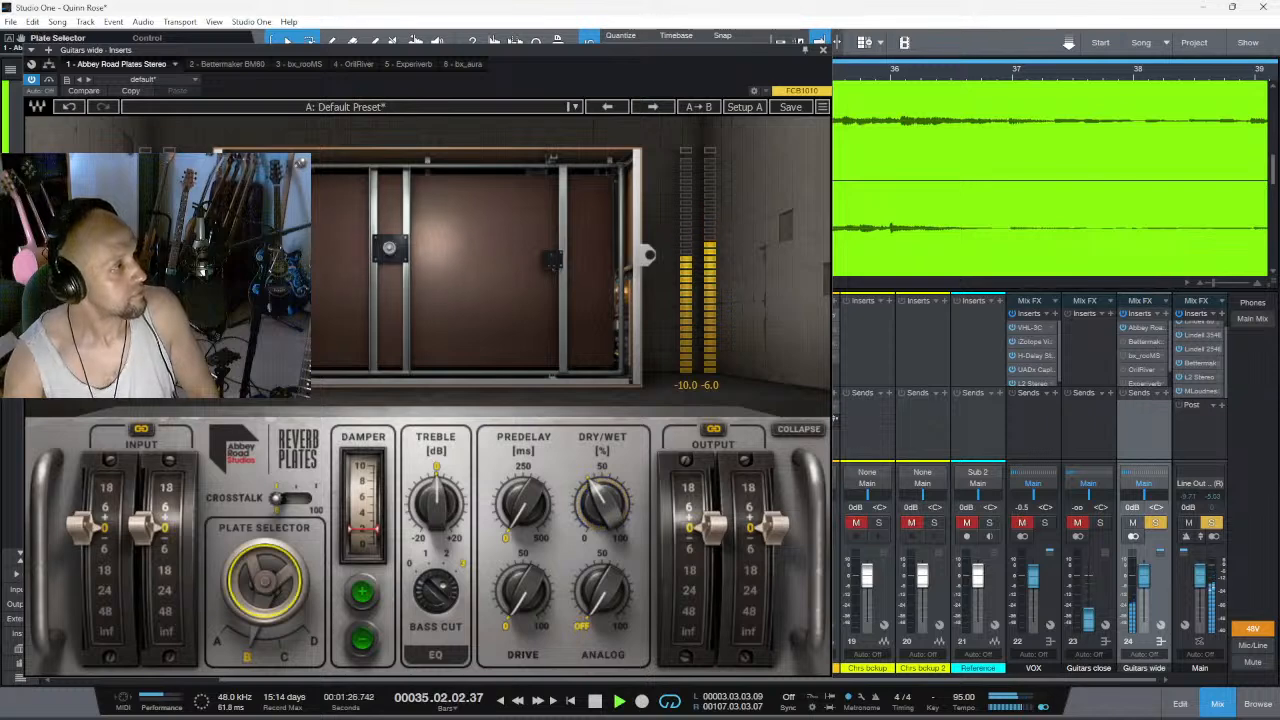
- Try plate D with the damper at about 4, and switch to plate C during playback
{"action": "left_click_drag", "start_coordinate": [266, 582], "coordinate": [266, 560]}
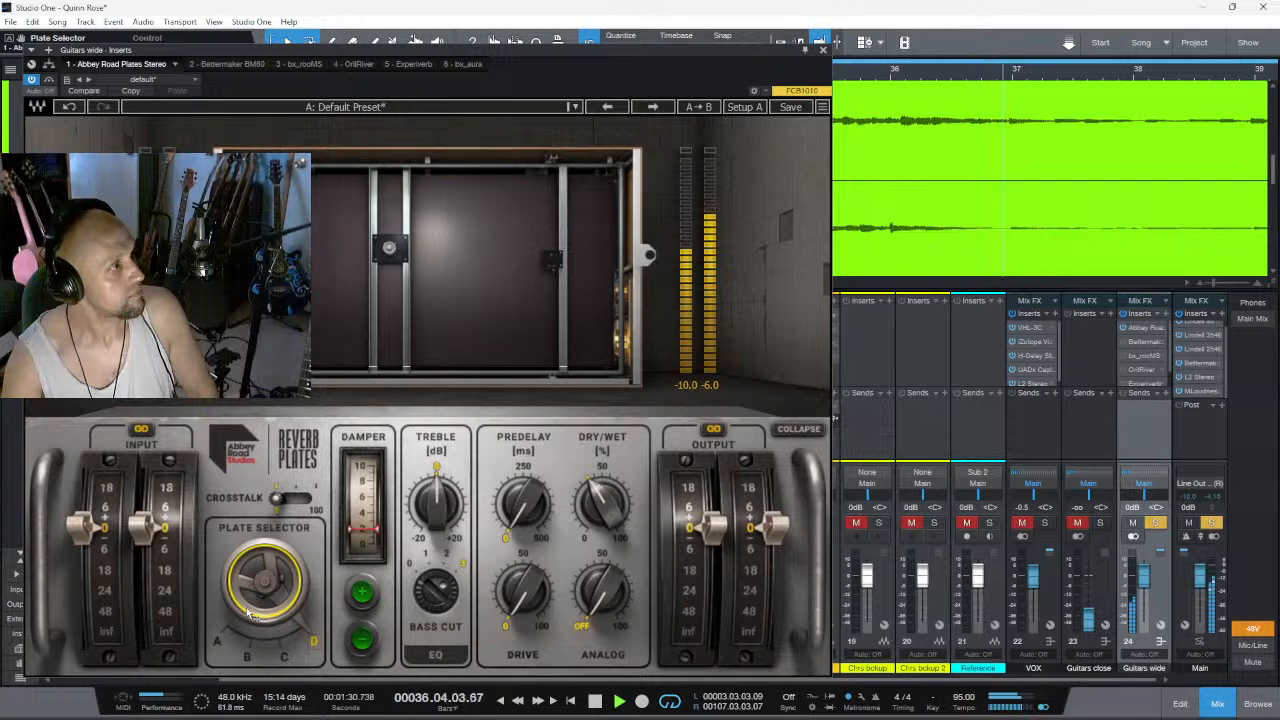
{"action": "mouse_move", "coordinate": [362, 505]}
{"action": "left_mouse_down"}
{"action": "mouse_move", "coordinate": [362, 465]}
{"action": "mouse_move", "coordinate": [362, 510]}
{"action": "left_mouse_up"}
{"action": "left_click", "coordinate": [256, 593]}
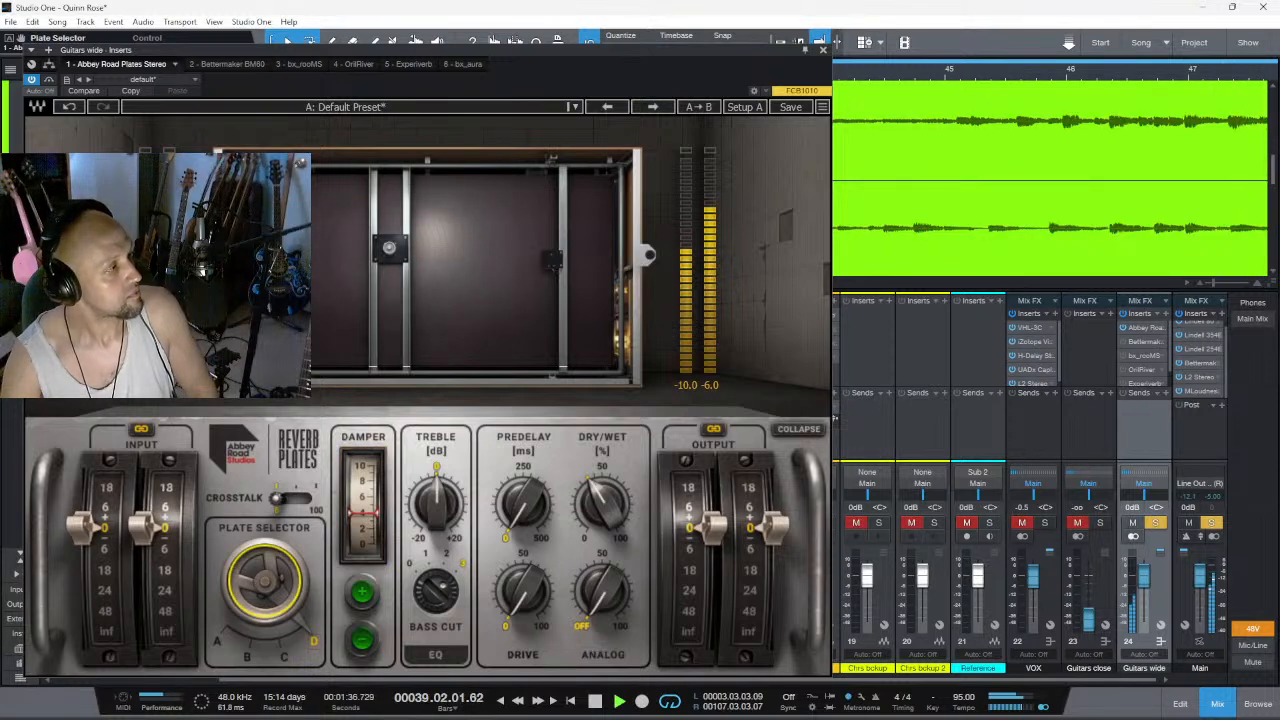
{"action": "left_click", "coordinate": [254, 591]}
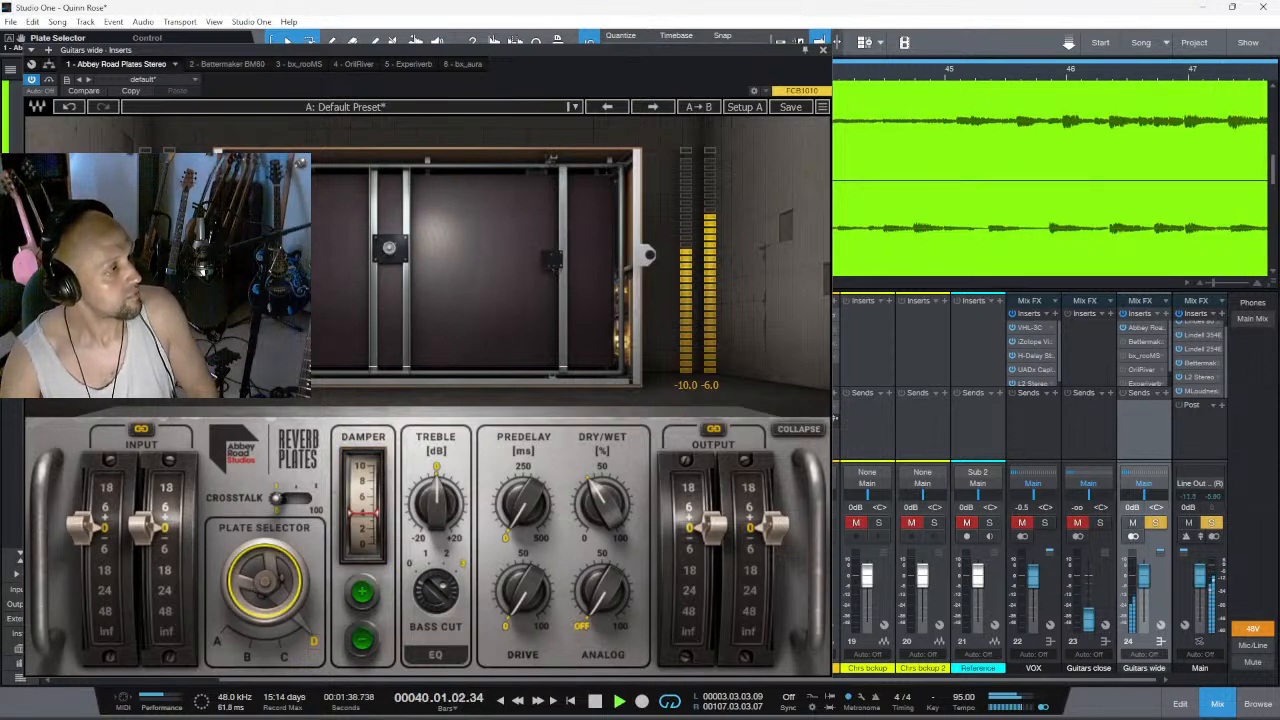
{"action": "left_click_drag", "start_coordinate": [256, 590], "coordinate": [265, 594]}
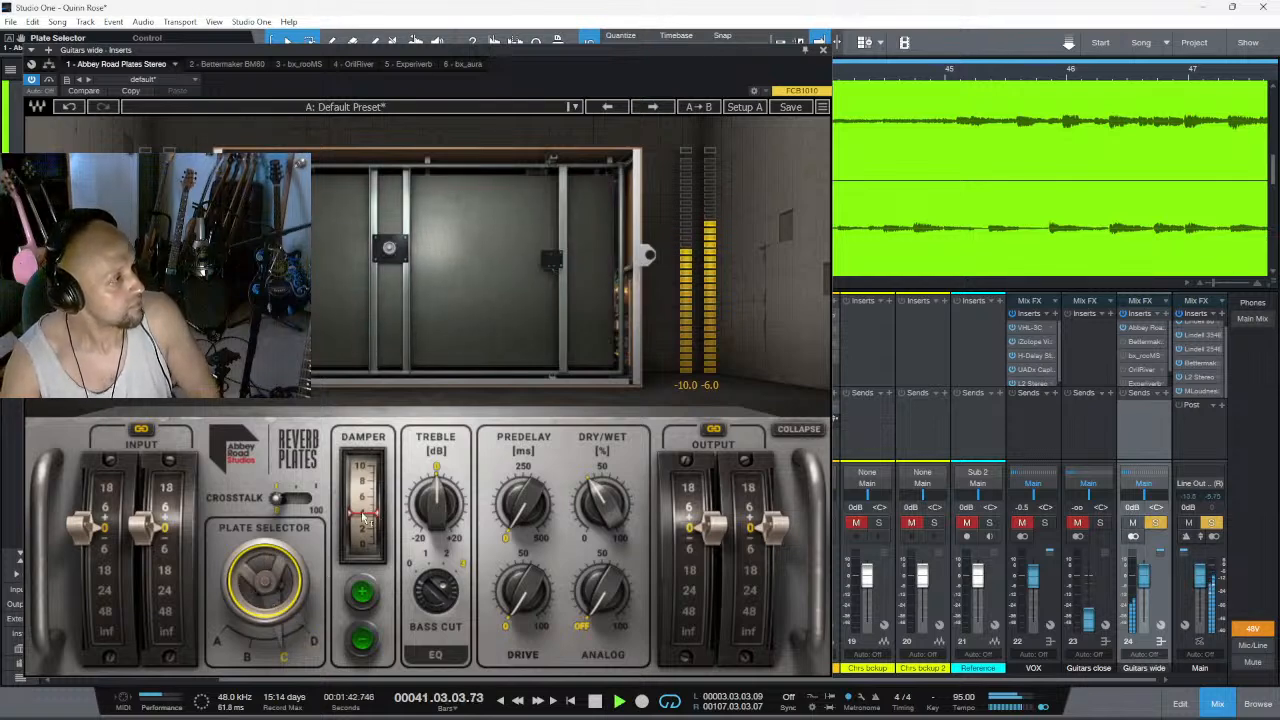
- Compare plates C and B with the damper at about 5, 8 and 1, ending on plate A with the damper at about 1
{"action": "left_click_drag", "start_coordinate": [366, 517], "coordinate": [366, 505]}
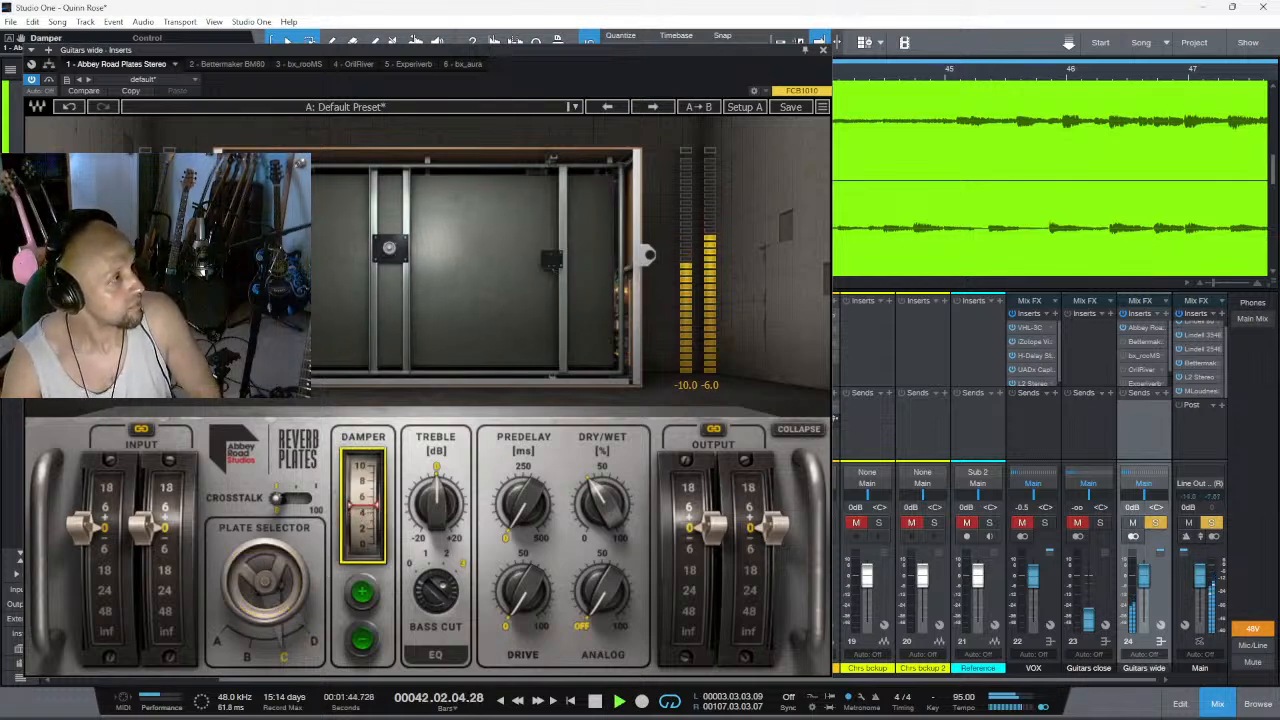
{"action": "left_click", "coordinate": [247, 661]}
{"action": "left_click", "coordinate": [368, 512]}
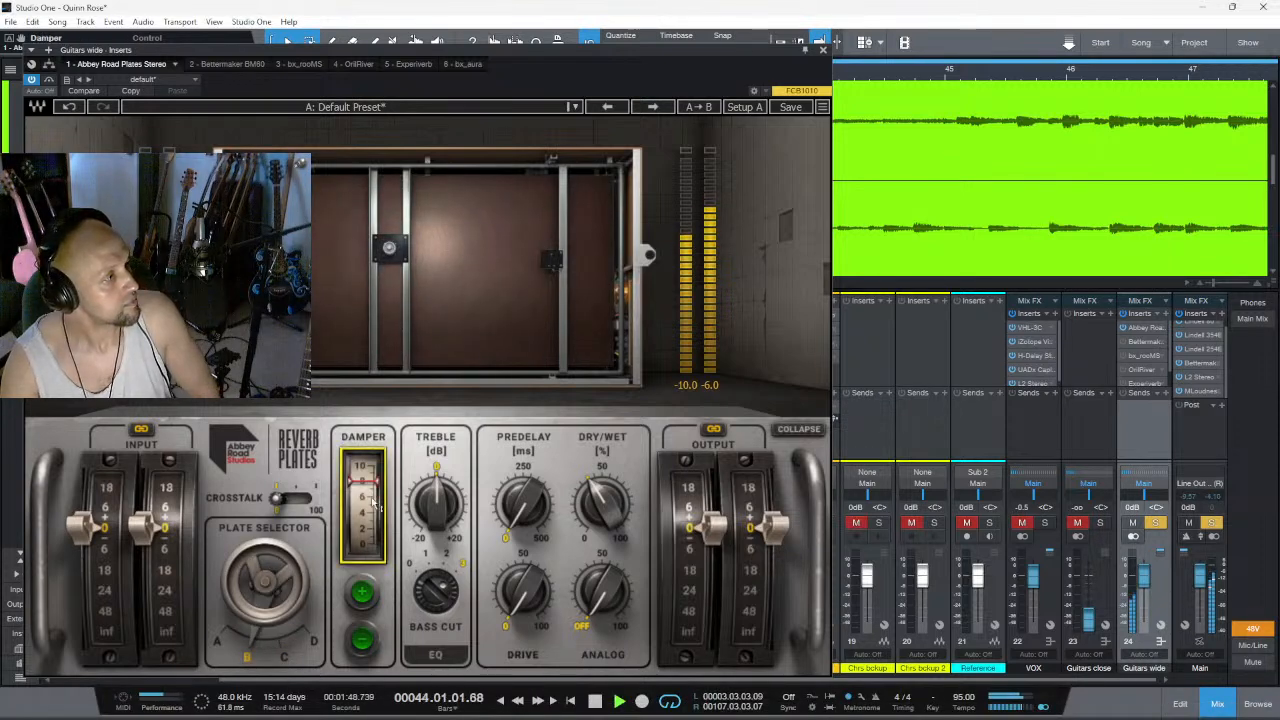
{"action": "left_click_drag", "start_coordinate": [364, 482], "coordinate": [364, 538]}
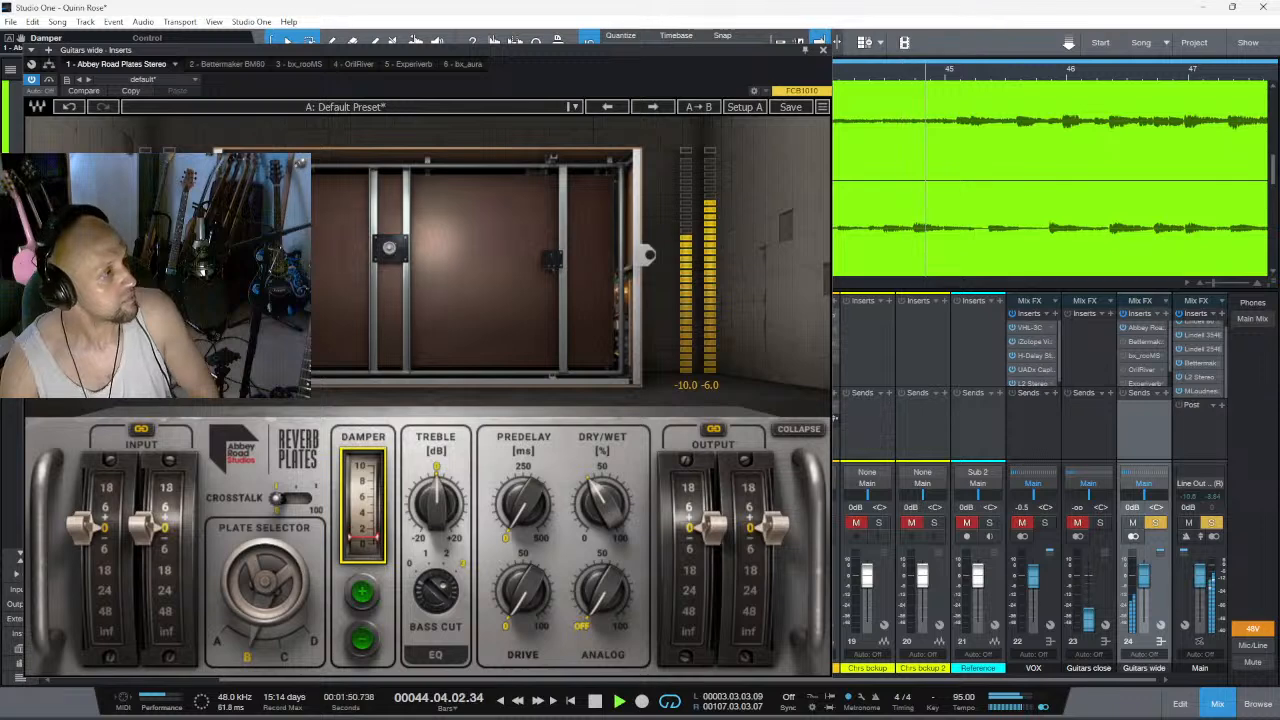
{"action": "left_click", "coordinate": [284, 657]}
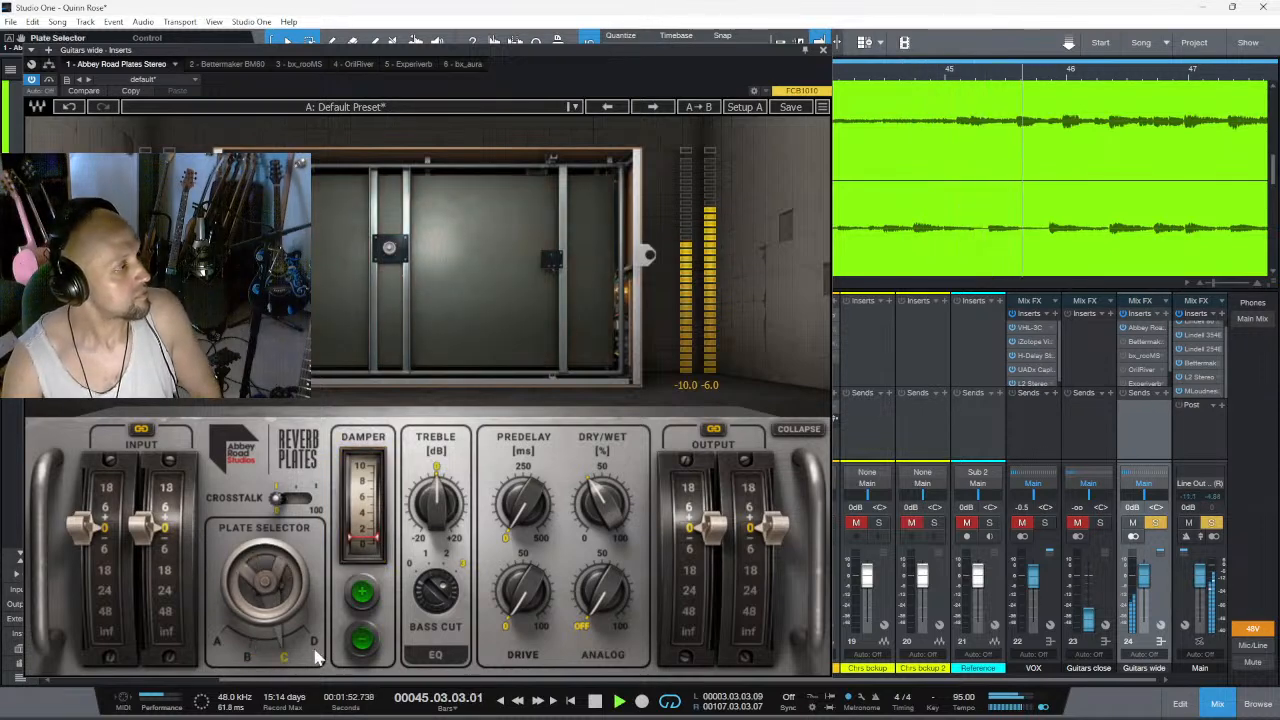
{"action": "left_click", "coordinate": [216, 644]}
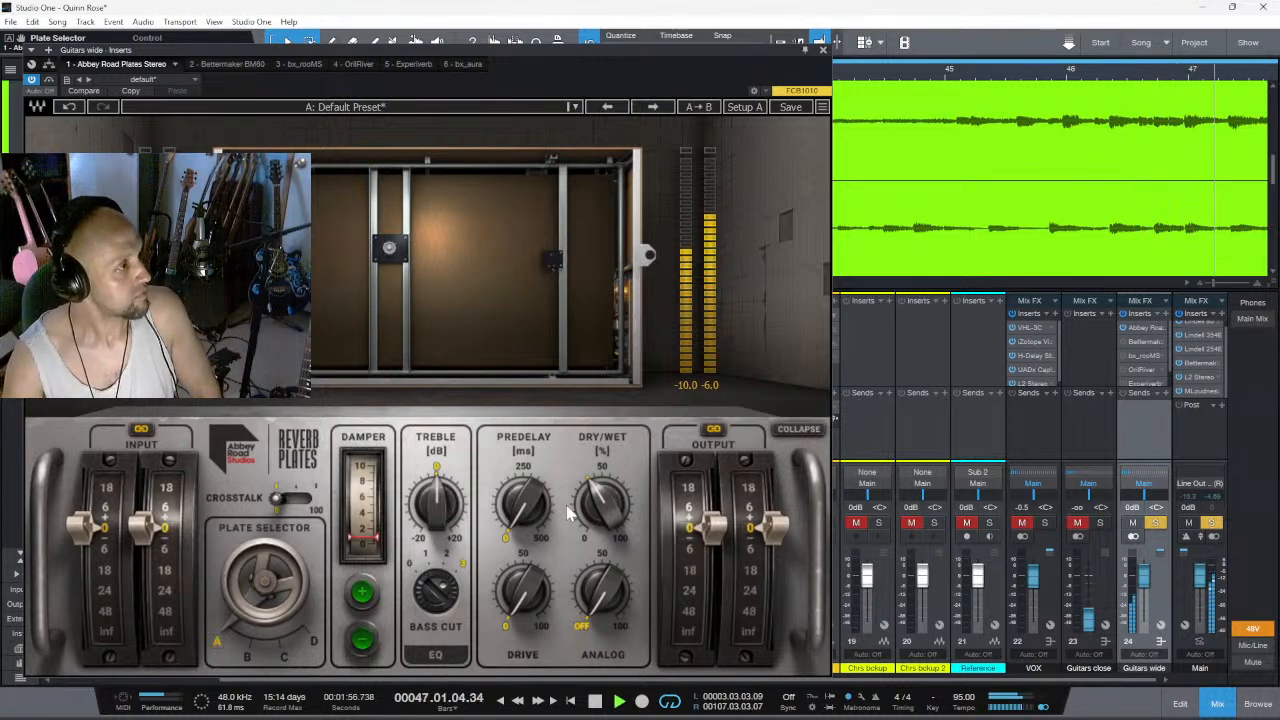
- Raise the plate reverb's predelay moderately above zero, set its dry/wet mix to 29%, and stop playback
{"action": "mouse_move", "coordinate": [545, 511]}
{"action": "left_mouse_down"}
{"action": "mouse_move", "coordinate": [545, 528]}
{"action": "mouse_move", "coordinate": [542, 508]}
{"action": "left_mouse_up"}
{"action": "left_click", "coordinate": [603, 506]}
{"action": "mouse_move", "coordinate": [606, 508]}
{"action": "left_mouse_down"}
{"action": "mouse_move", "coordinate": [606, 465]}
{"action": "mouse_move", "coordinate": [606, 527]}
{"action": "left_mouse_up"}
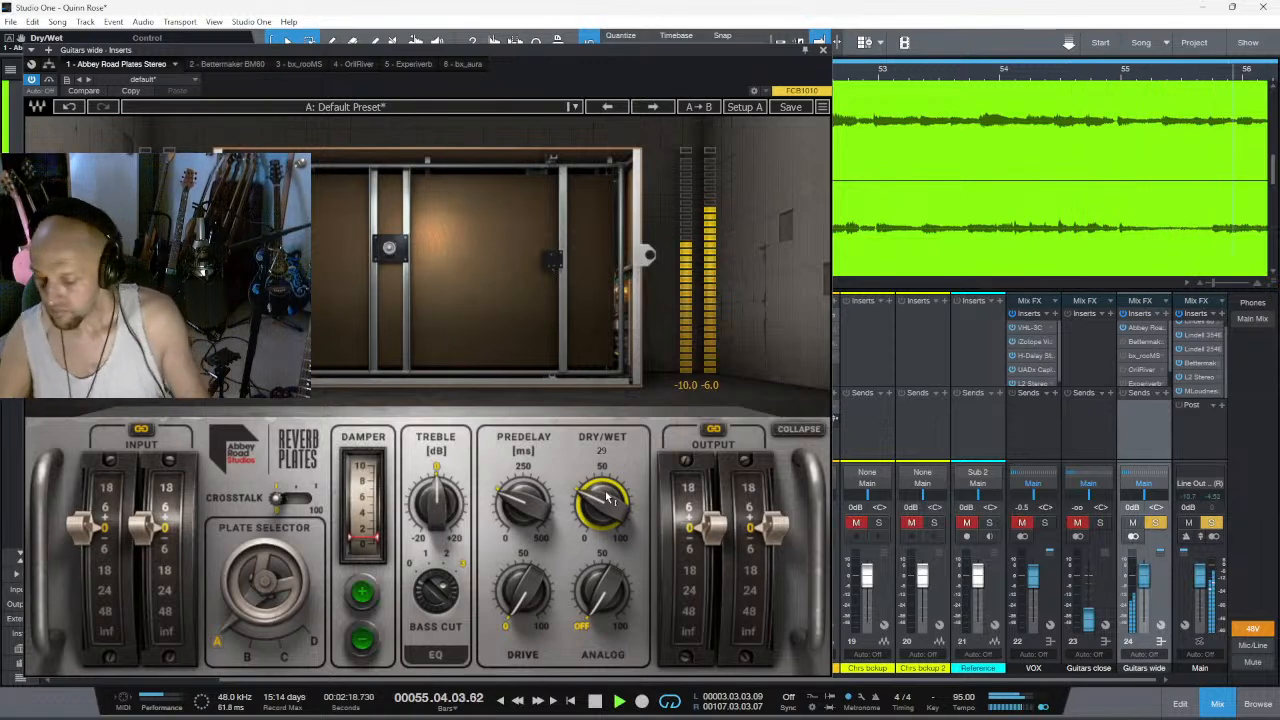
{"action": "key", "text": "space"}
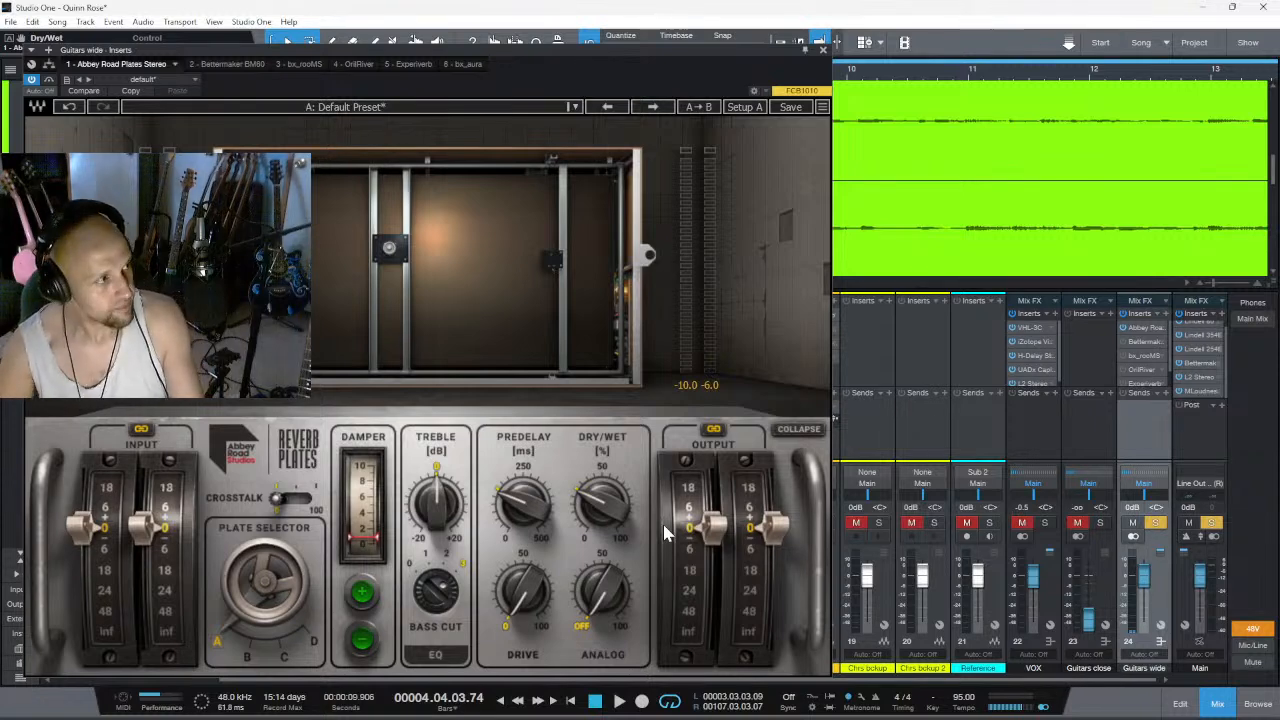
- Replay the section and compare a predelay of 0 ms with one slightly below 250 ms
{"action": "key", "text": "space"}
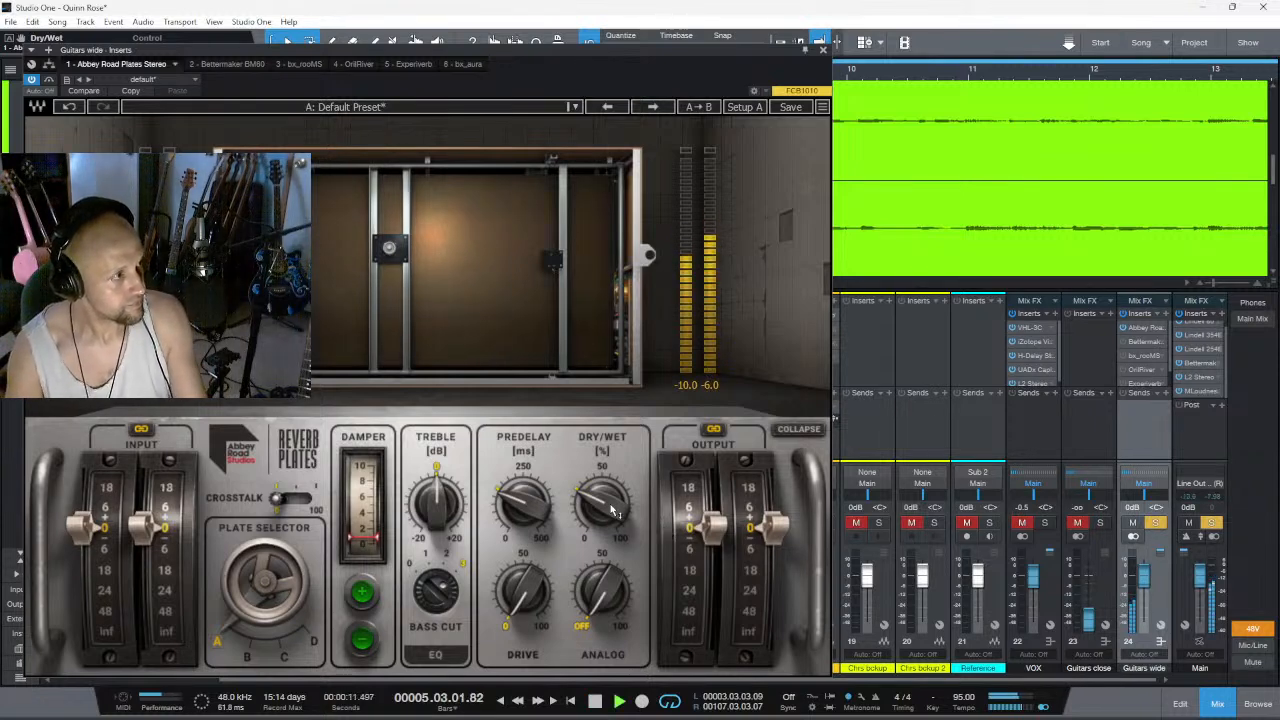
{"action": "mouse_move", "coordinate": [613, 510]}
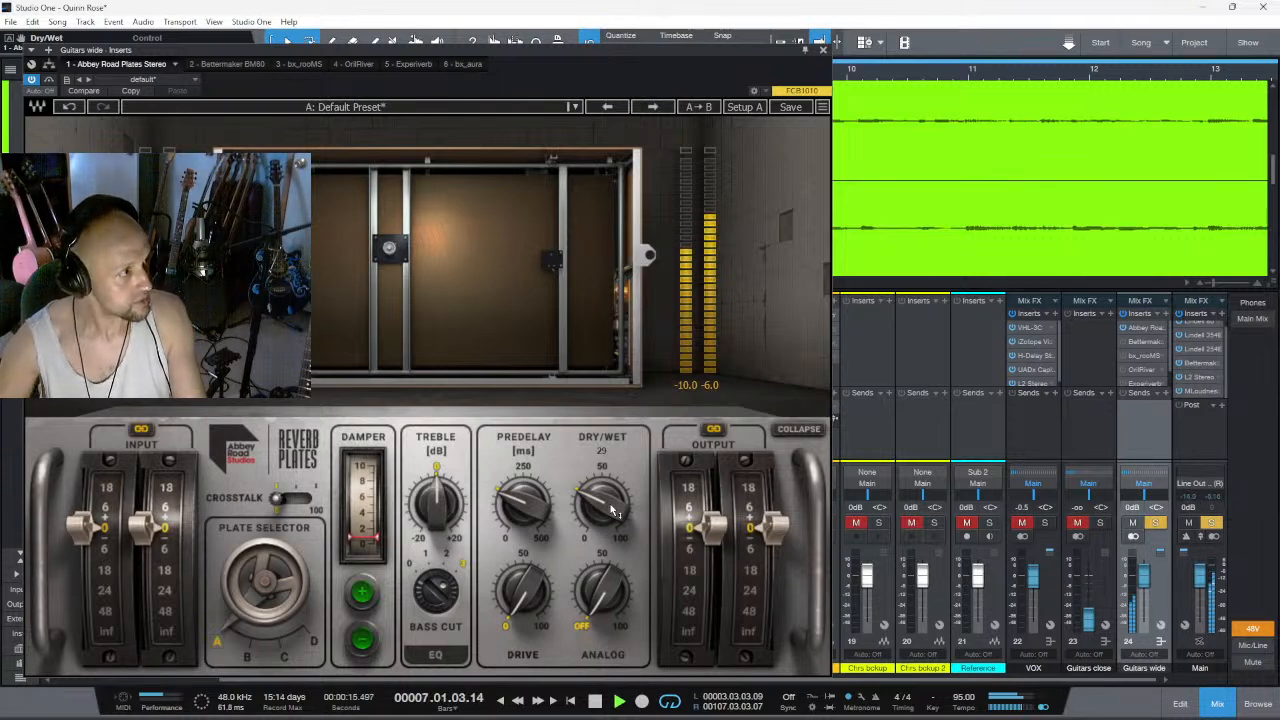
{"action": "mouse_move", "coordinate": [528, 505]}
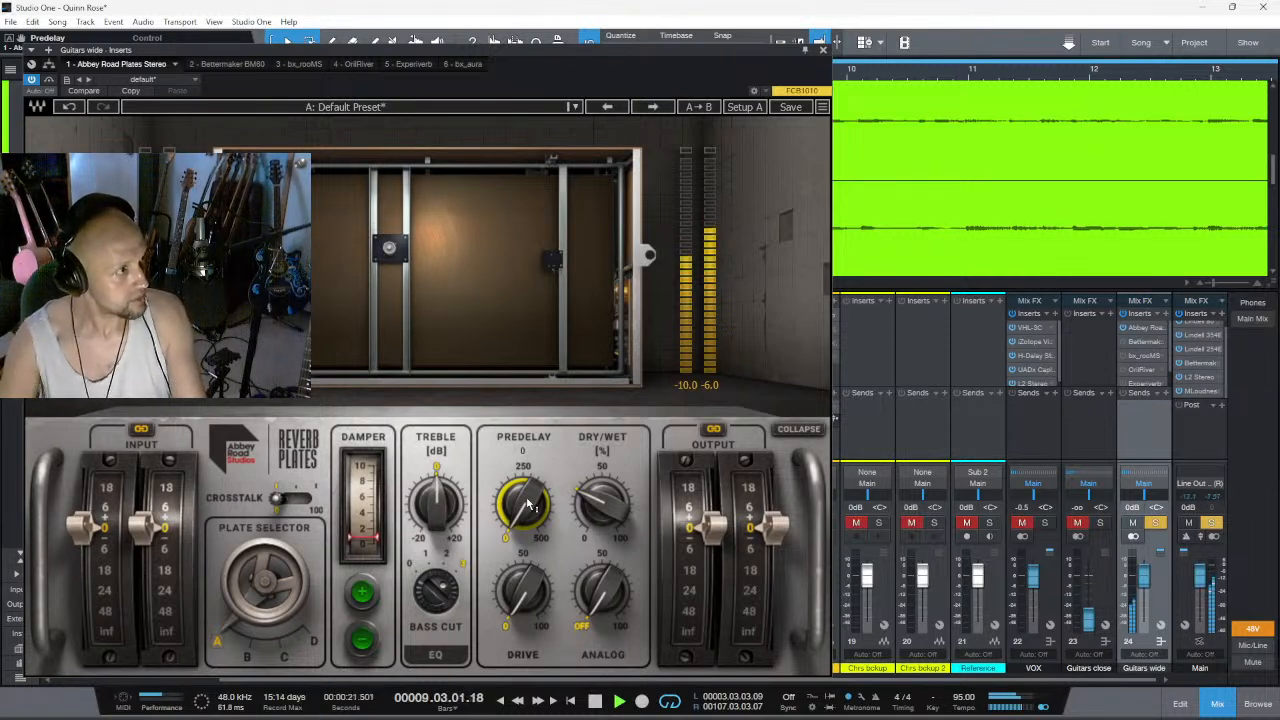
{"action": "left_click_drag", "start_coordinate": [528, 505], "coordinate": [528, 436]}
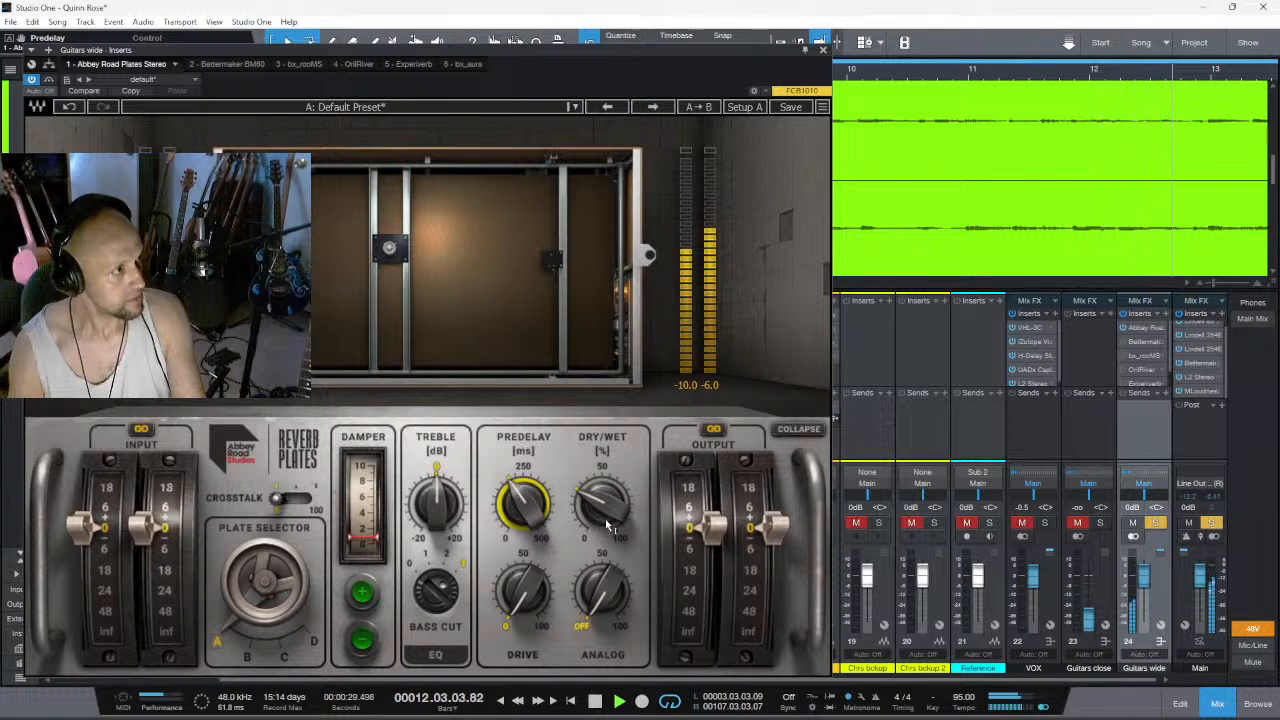
- Readjust the dry/wet mix down to about 25%, shorten the predelay somewhat, and stop playback
{"action": "left_click_drag", "start_coordinate": [609, 510], "coordinate": [609, 498]}
{"action": "left_click_drag", "start_coordinate": [602, 503], "coordinate": [602, 539]}
{"action": "left_click_drag", "start_coordinate": [524, 503], "coordinate": [524, 545]}
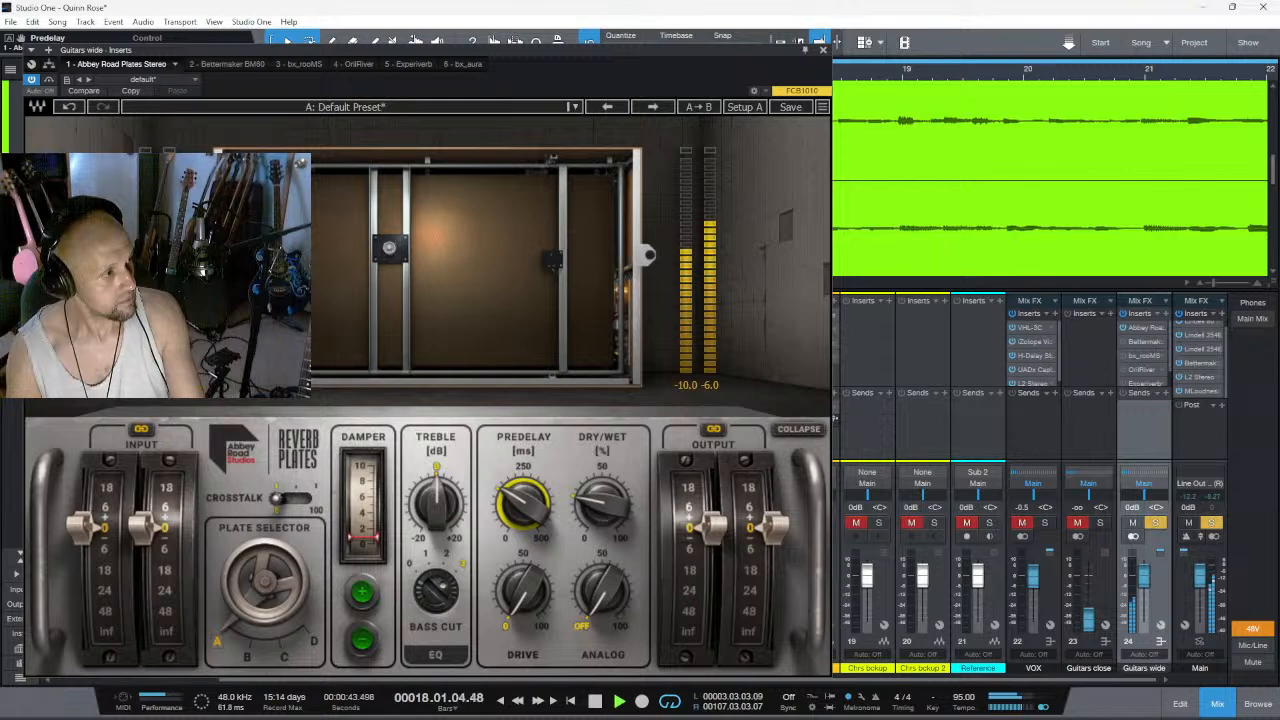
{"action": "left_click", "coordinate": [596, 701]}
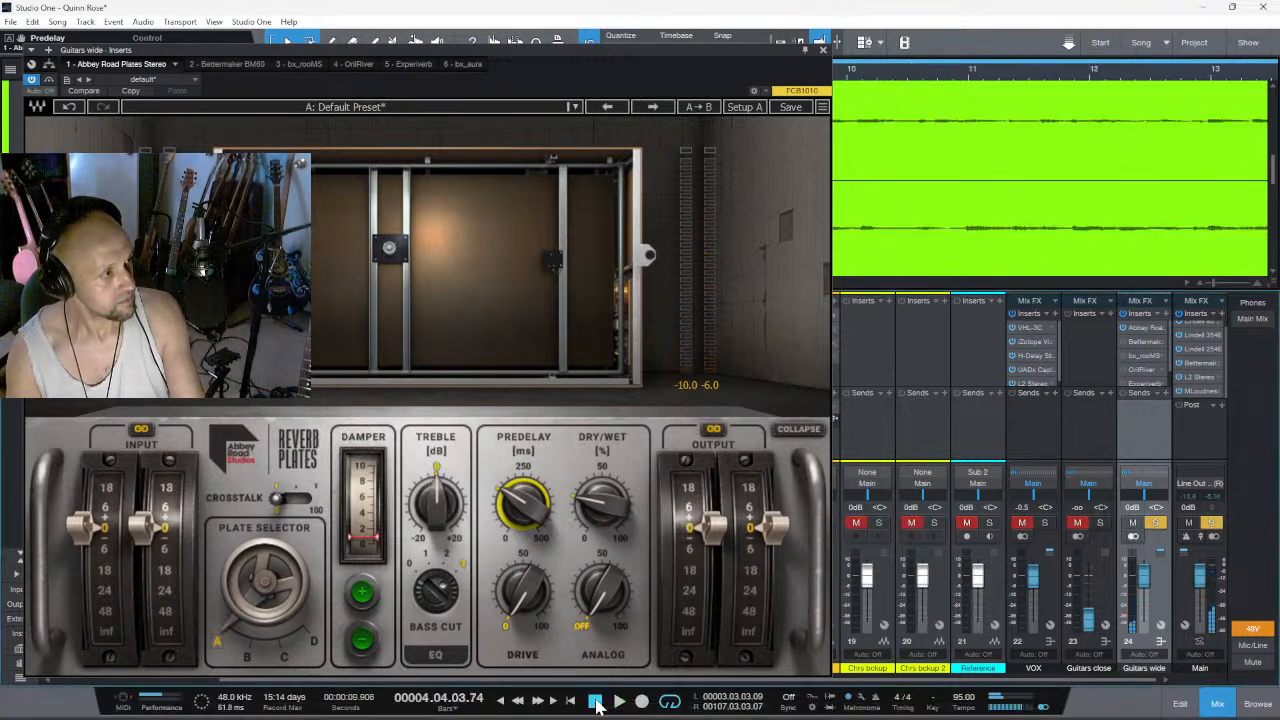
- Replay the section, lower the plate reverb's dry/wet mix to 20%, and stop playback
{"action": "left_click", "coordinate": [596, 703]}
{"action": "left_click", "coordinate": [619, 702]}
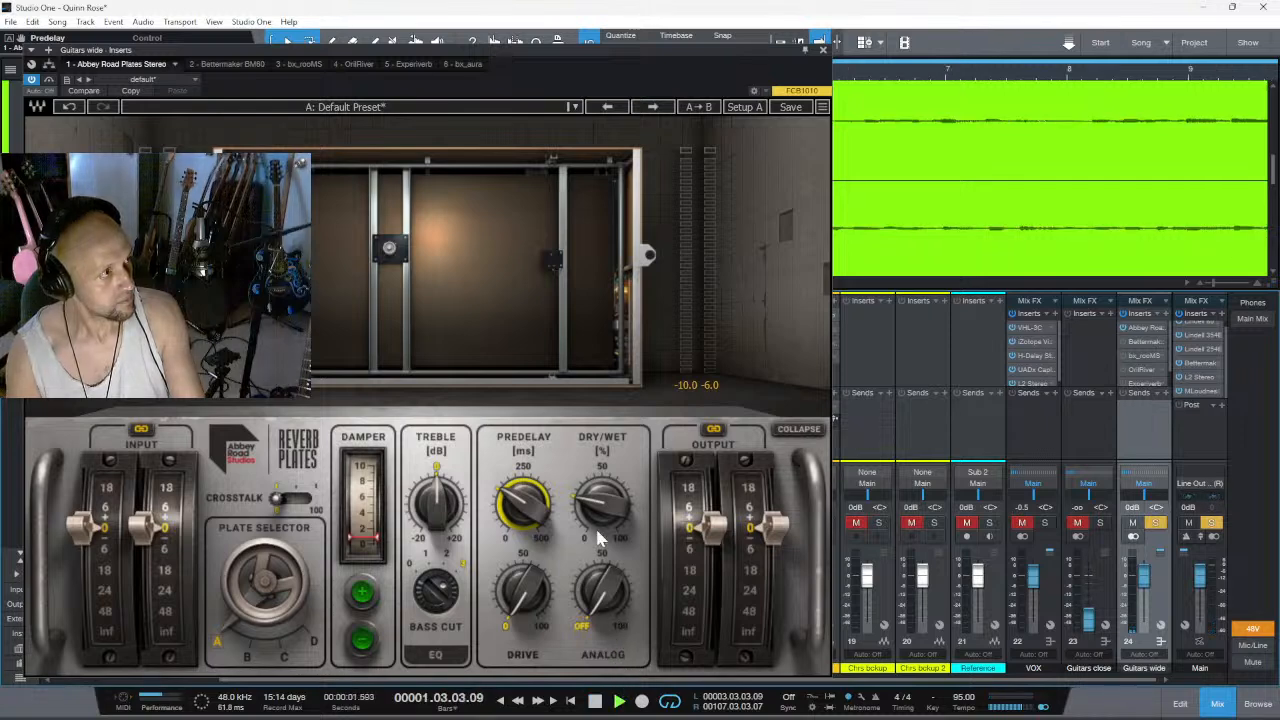
{"action": "left_click_drag", "start_coordinate": [673, 59], "coordinate": [1001, 191]}
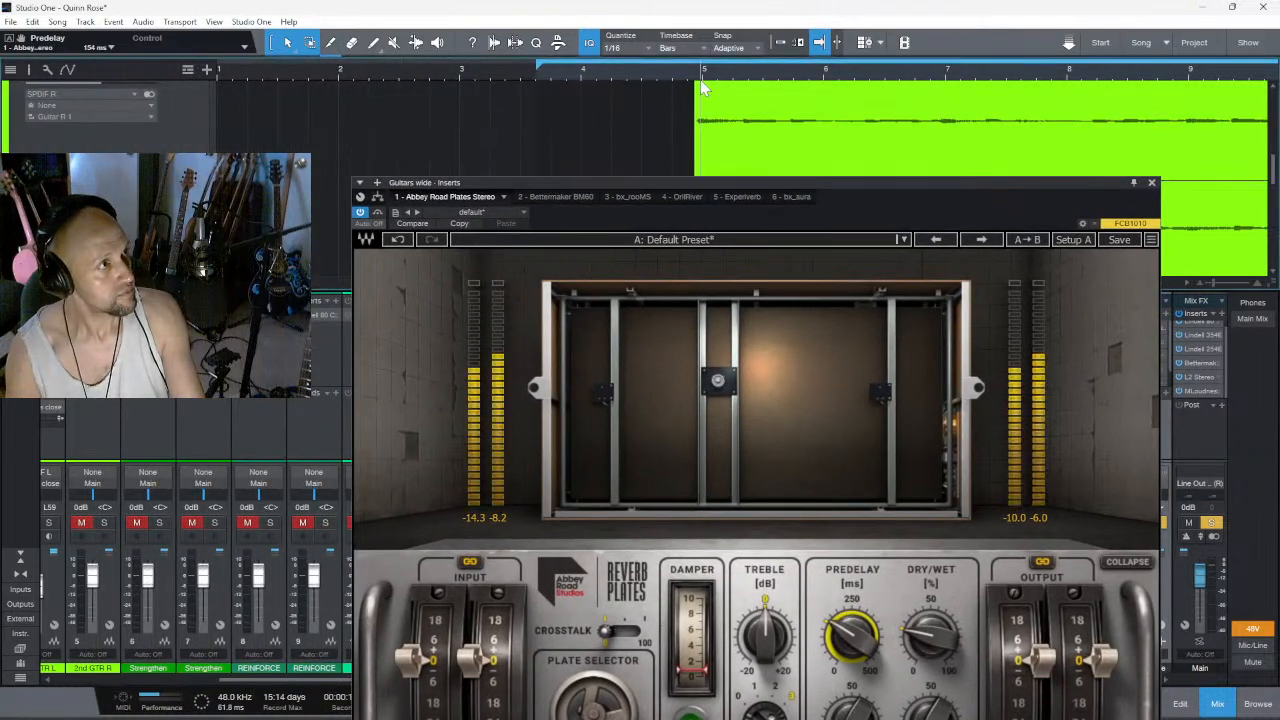
{"action": "left_click_drag", "start_coordinate": [930, 636], "coordinate": [930, 651]}
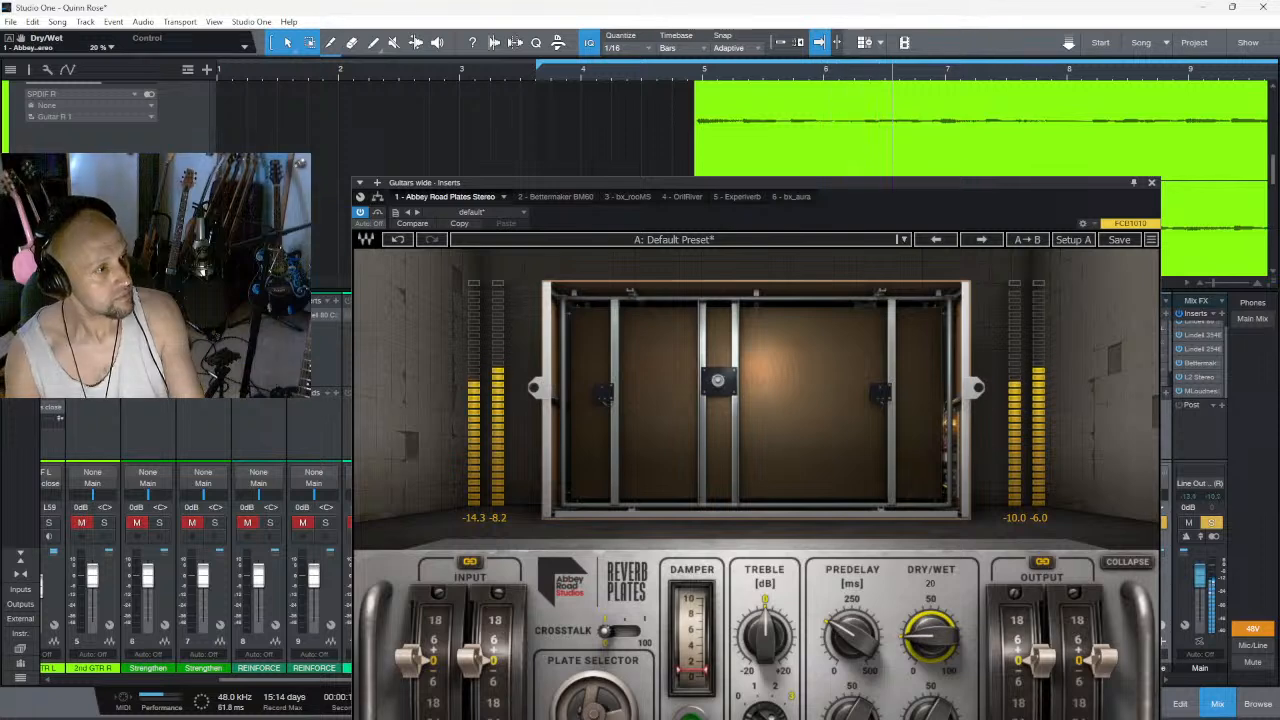
{"action": "left_click_drag", "start_coordinate": [881, 186], "coordinate": [674, 41]}
{"action": "key", "text": "space"}
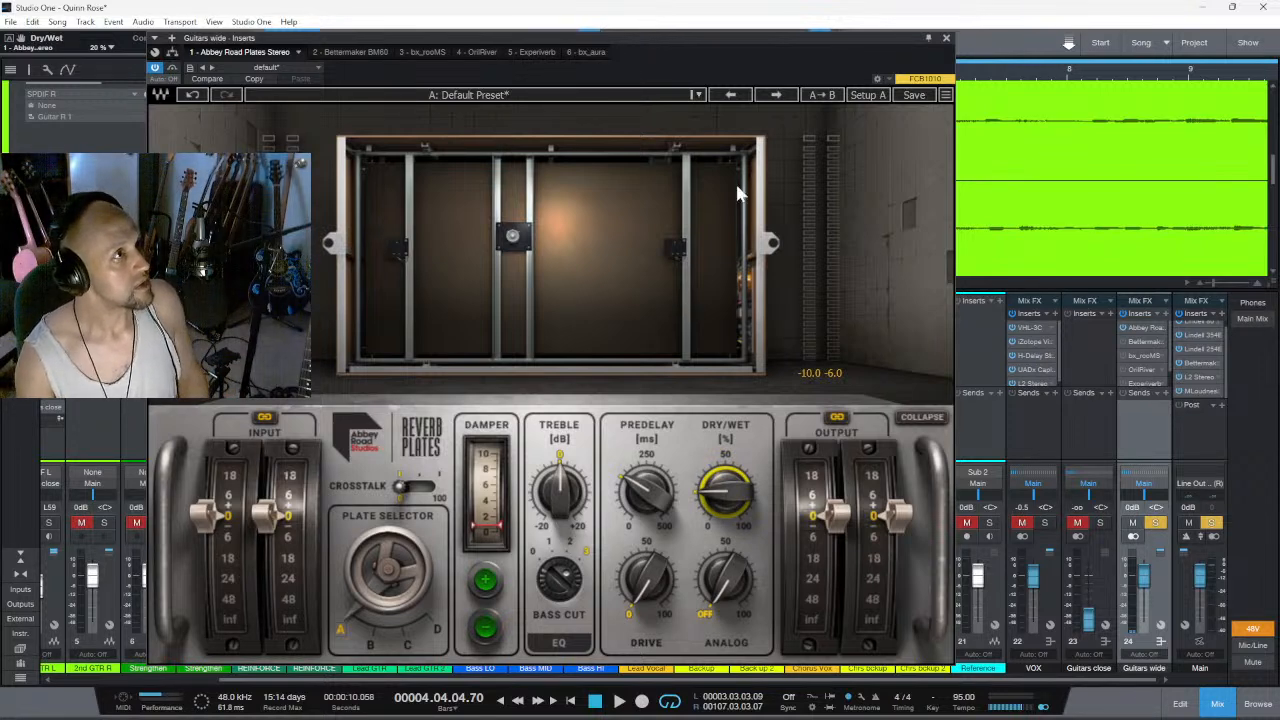
- Collapse and re-expand the plate display, and remove Abbey Road Plates from the Guitars wide channel
{"action": "left_click", "coordinate": [928, 416]}
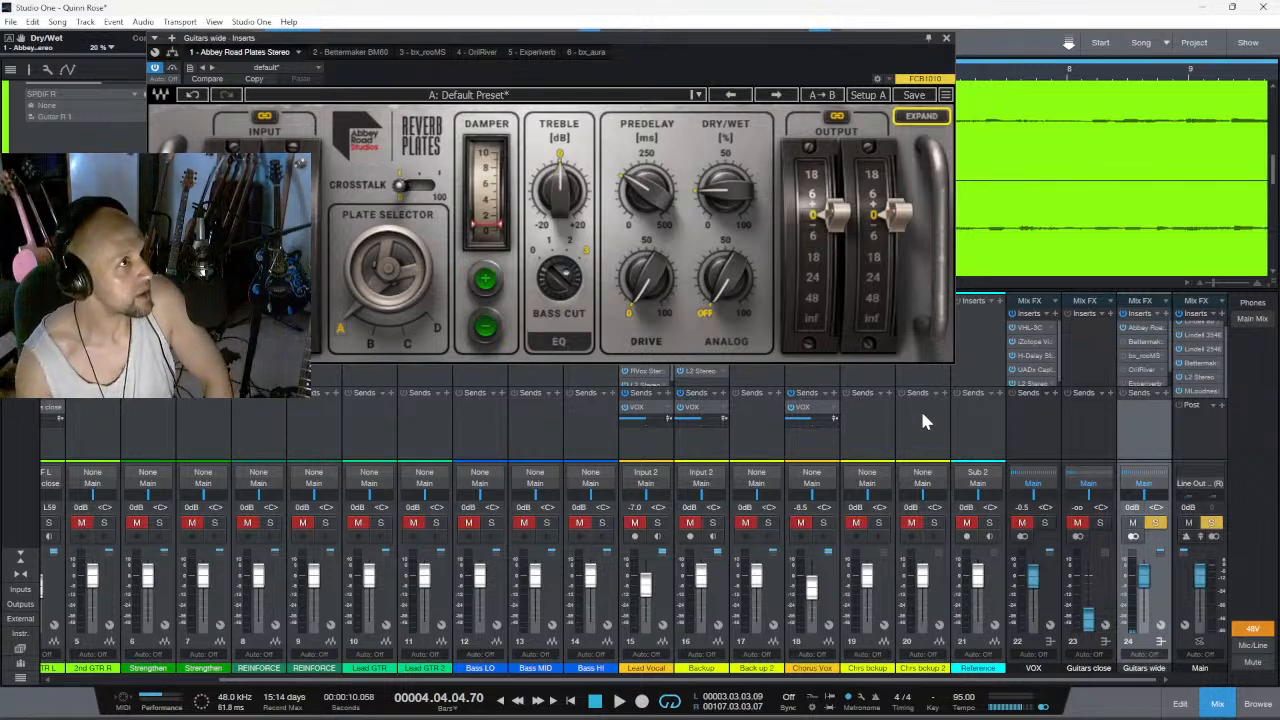
{"action": "left_click", "coordinate": [921, 118]}
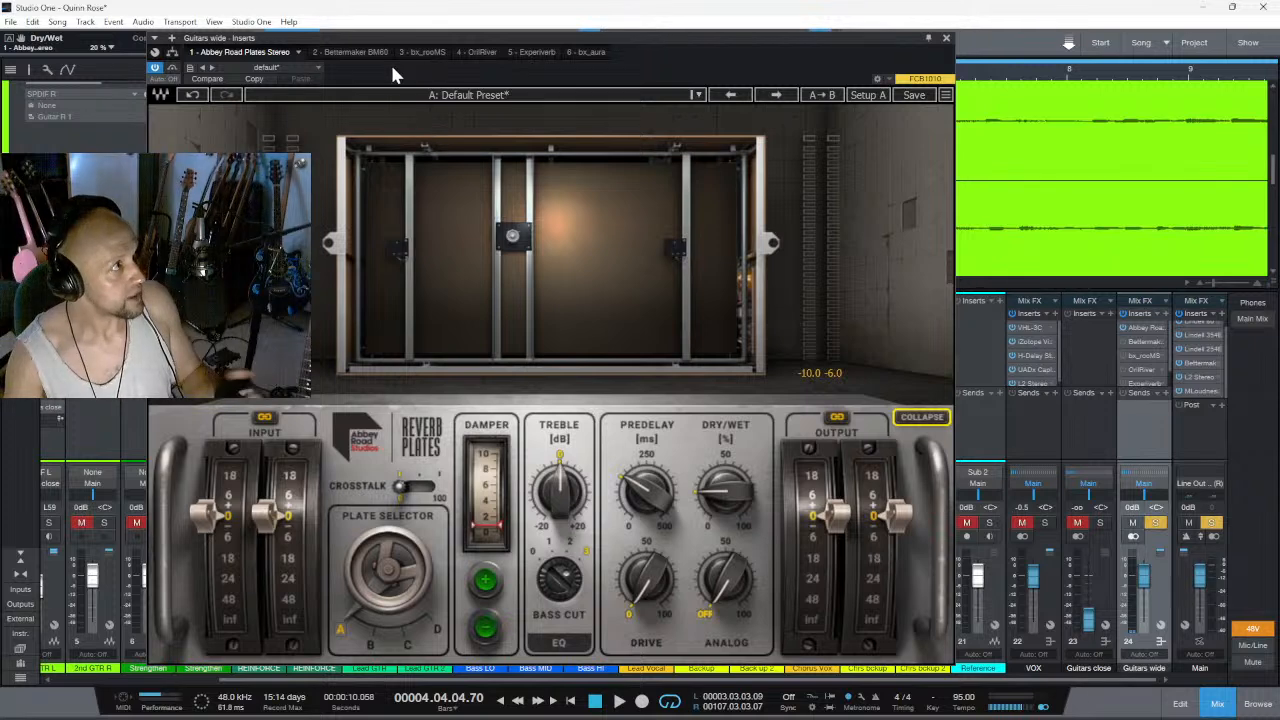
{"action": "left_click", "coordinate": [298, 51]}
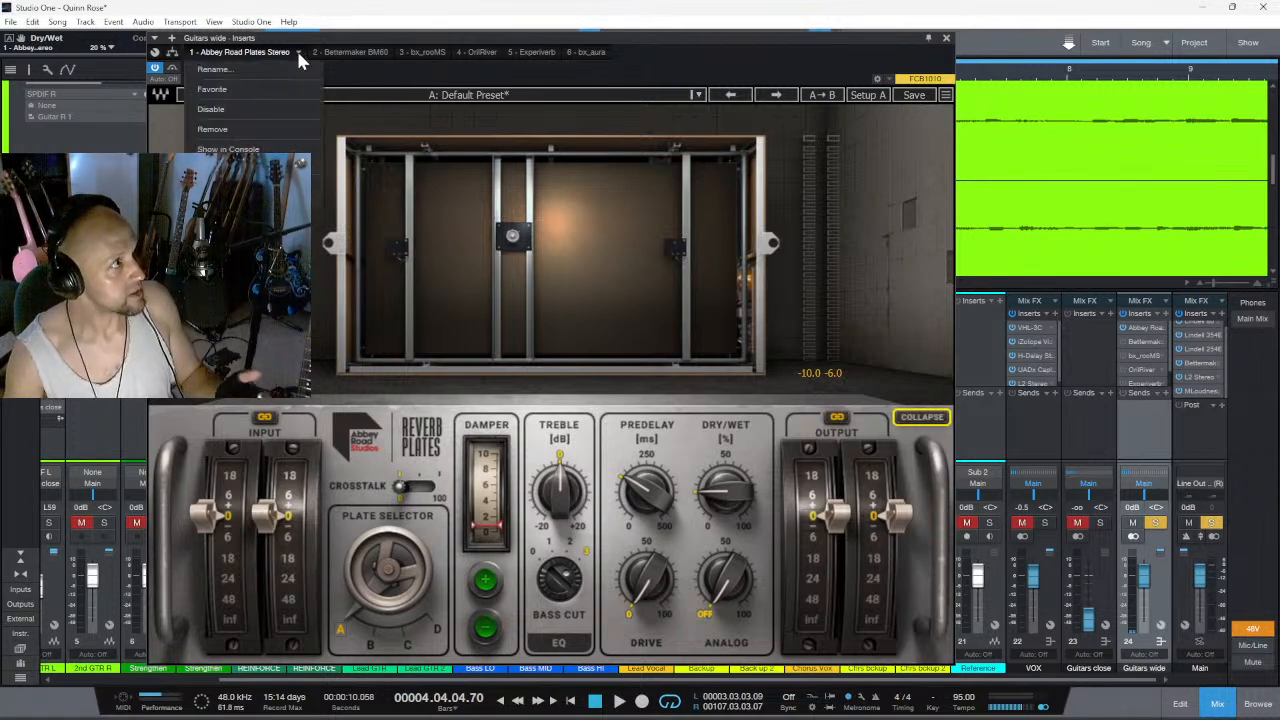
{"action": "left_click", "coordinate": [294, 129]}
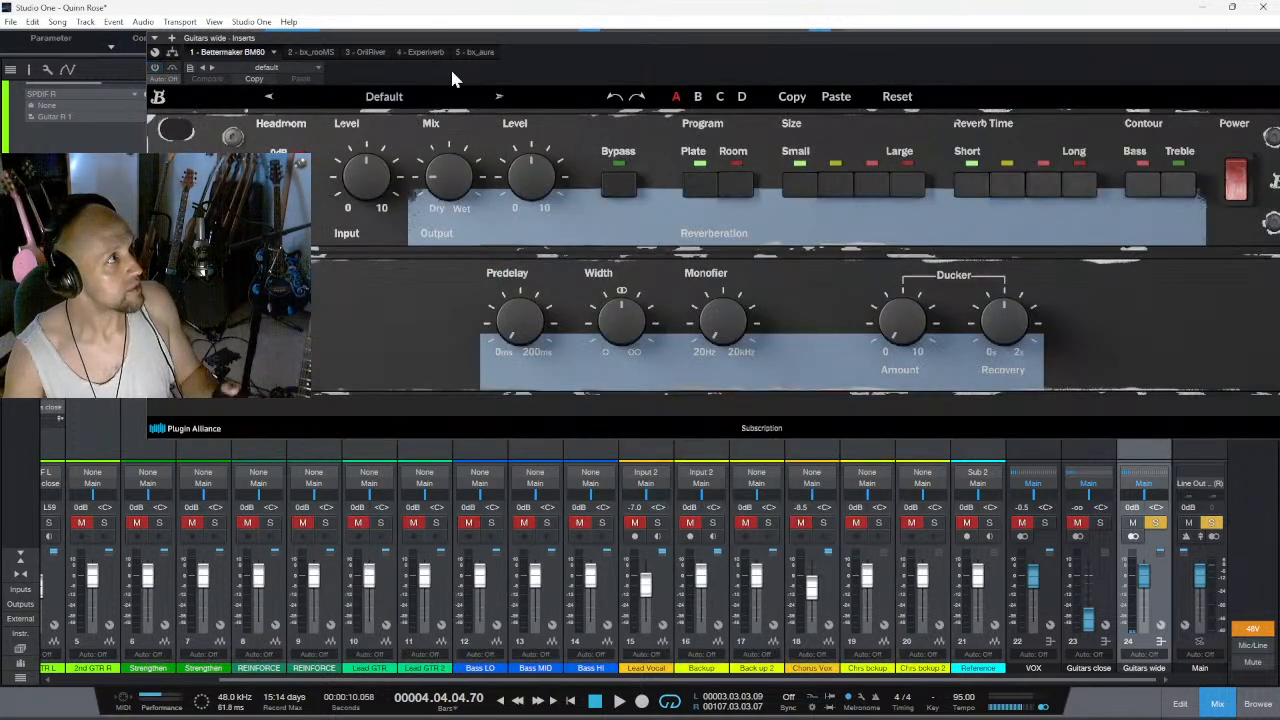
- Search the plug-ins for "abb" and insert Abbey Road Chambers Stereo on the Guitars wide channel
{"action": "left_click_drag", "start_coordinate": [763, 37], "coordinate": [620, 27]}
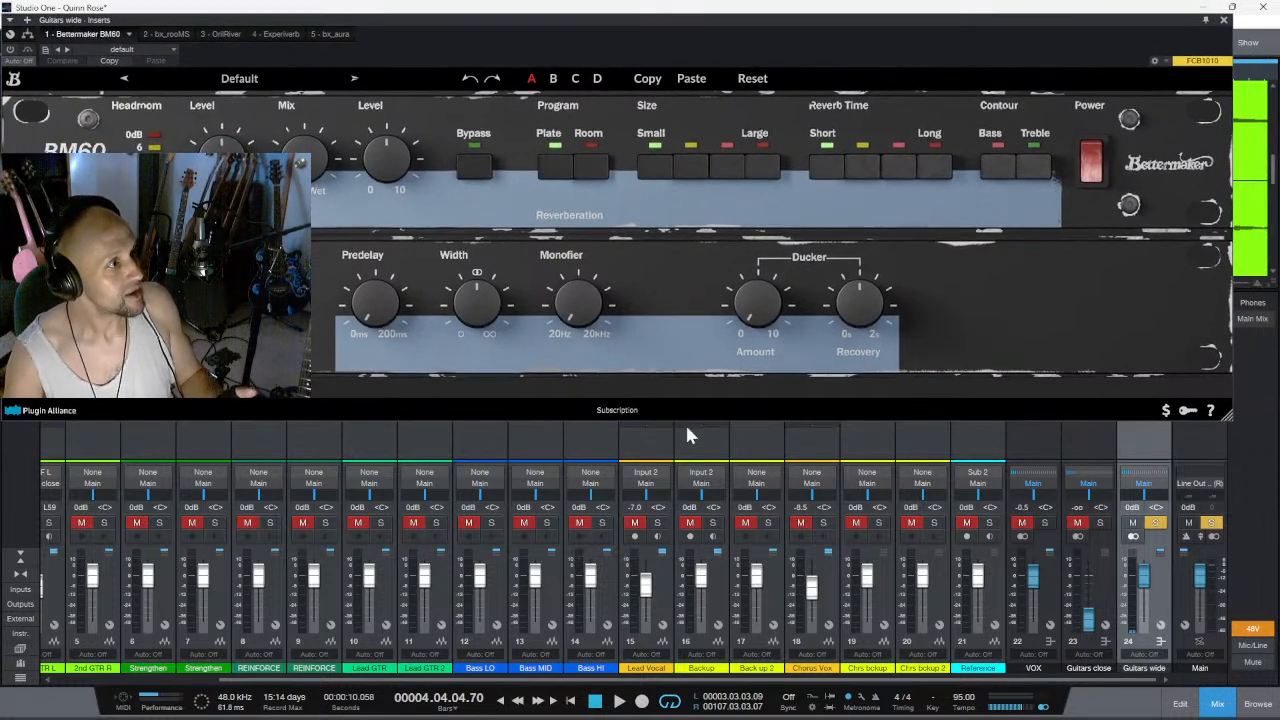
{"action": "left_click", "coordinate": [78, 683]}
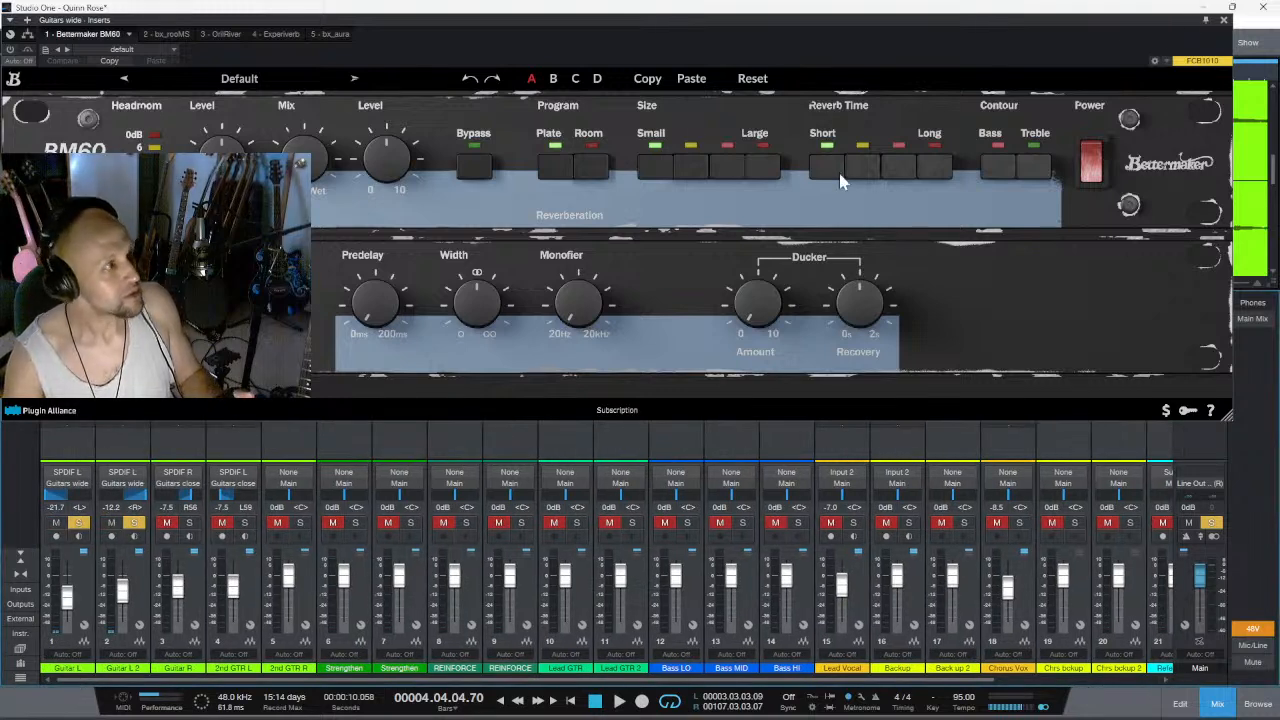
{"action": "double_click", "coordinate": [568, 18]}
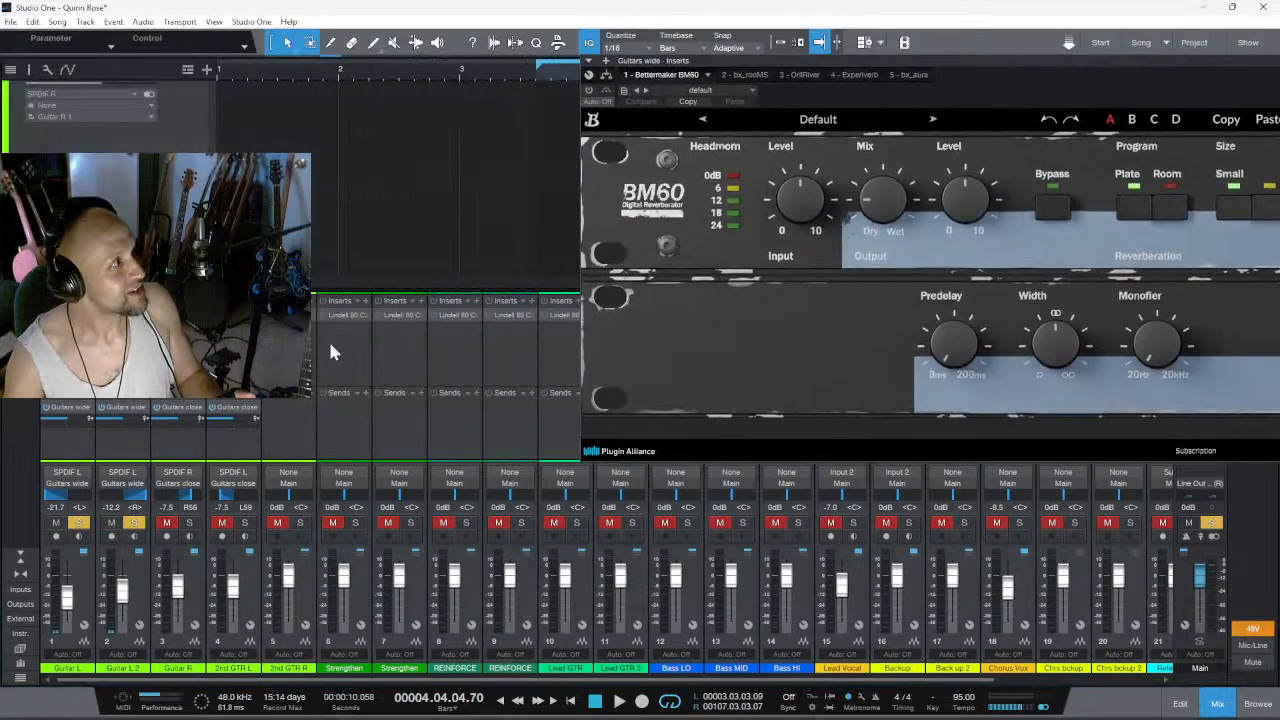
{"action": "left_click", "coordinate": [1050, 688]}
{"action": "left_click_drag", "start_coordinate": [1063, 682], "coordinate": [1151, 683]}
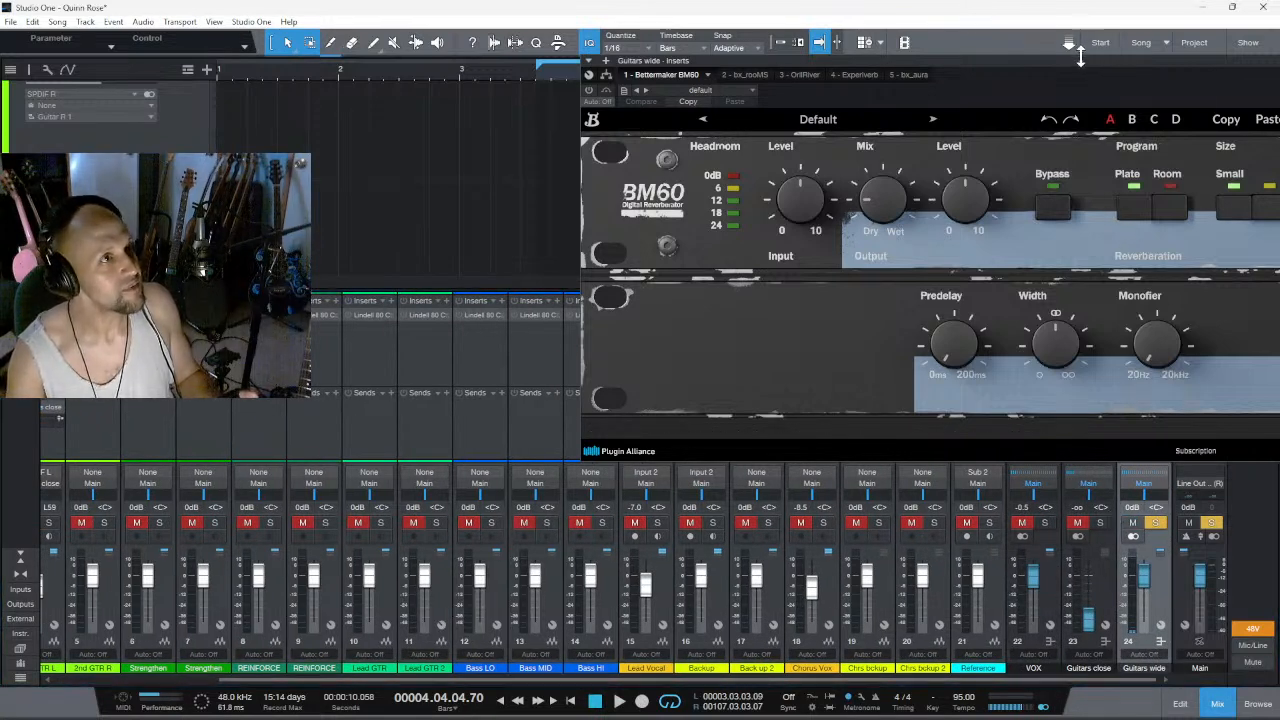
{"action": "left_click_drag", "start_coordinate": [1105, 72], "coordinate": [383, 22]}
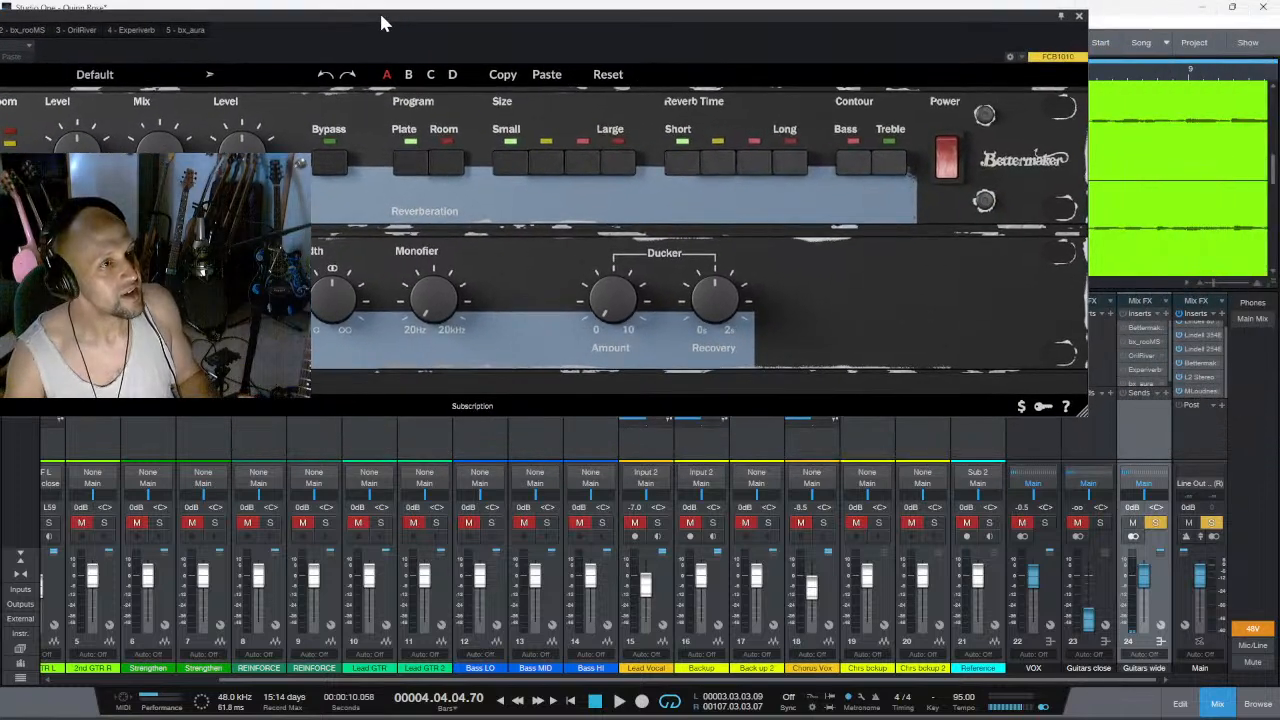
{"action": "left_click", "coordinate": [1166, 314]}
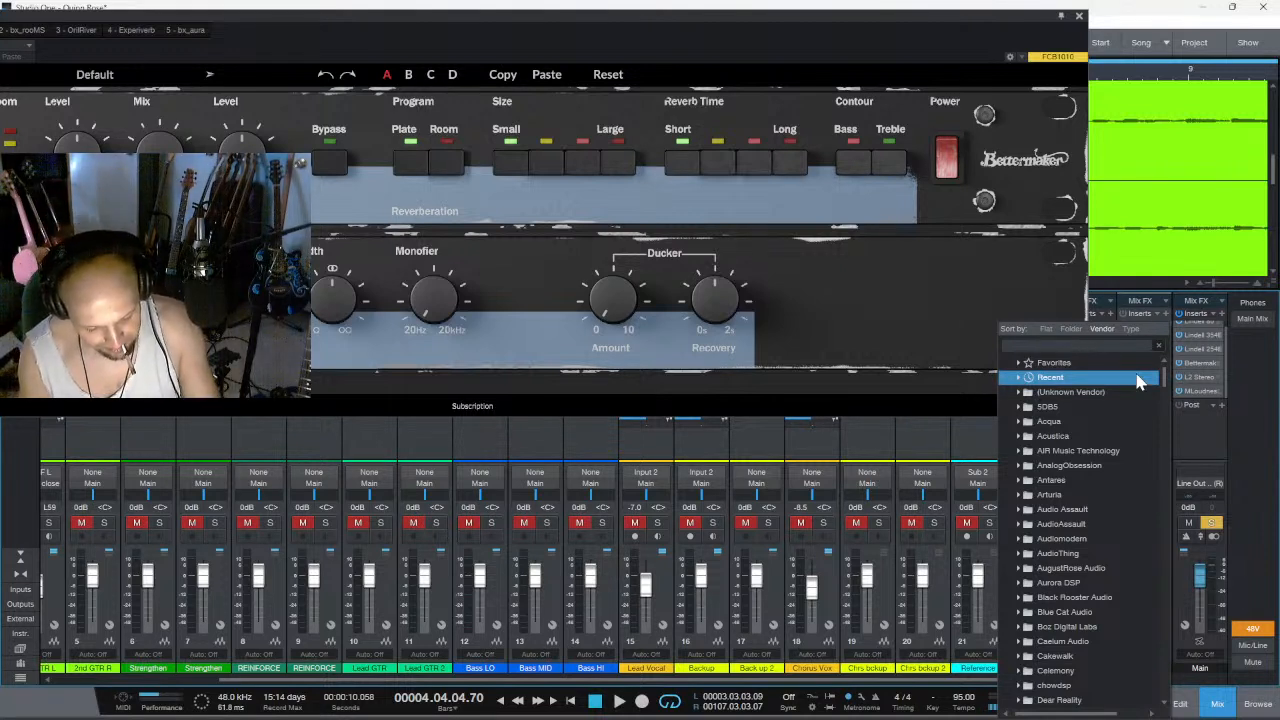
{"action": "type", "text": "abb"}
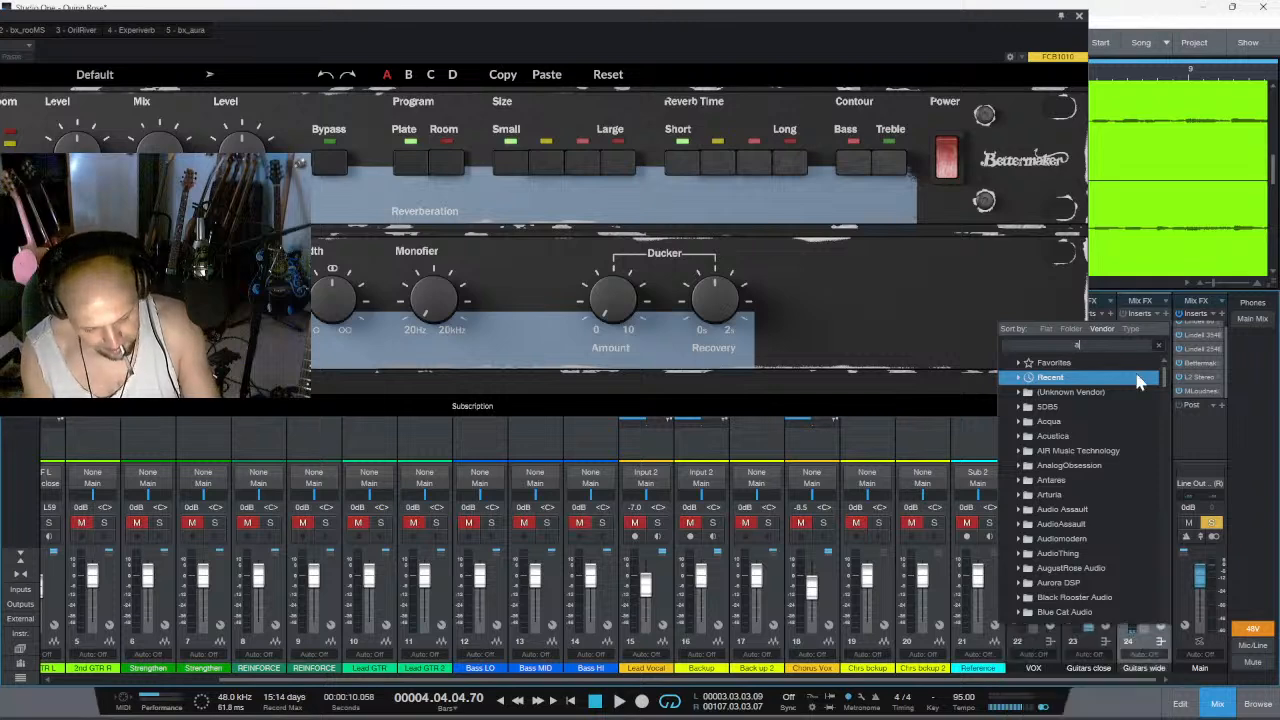
{"action": "key", "text": "Down"}
{"action": "key", "text": "Down"}
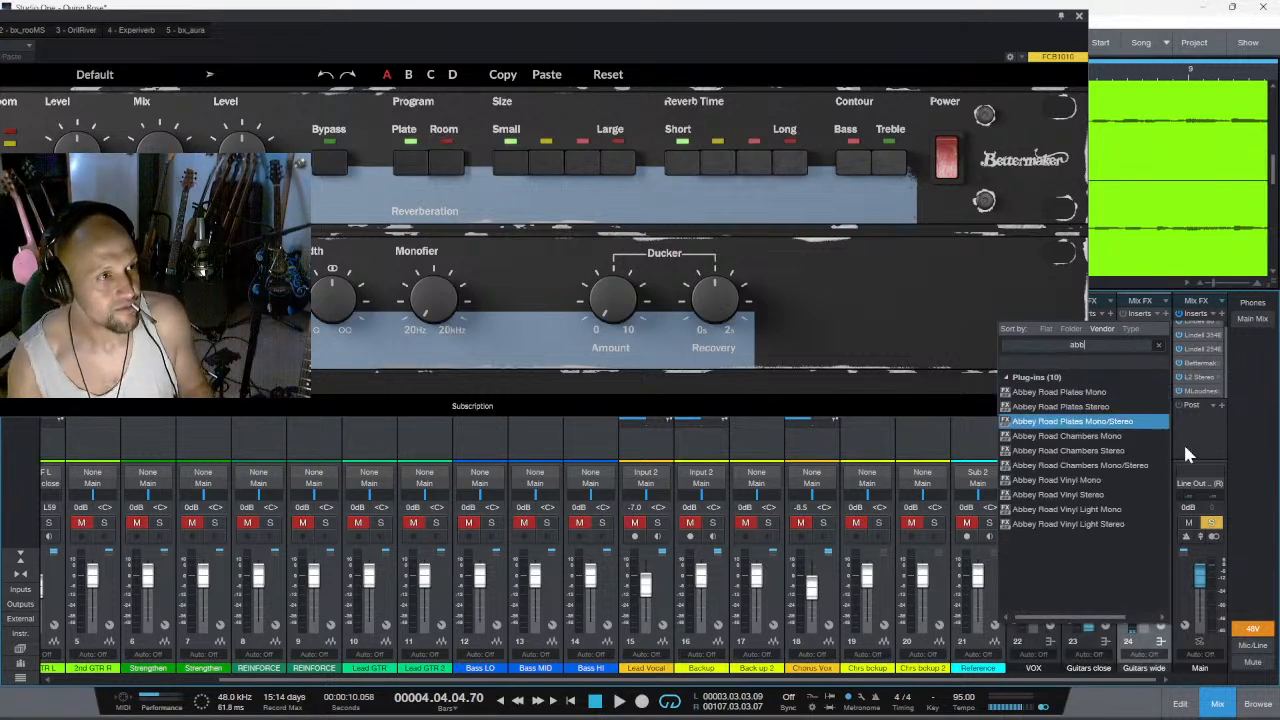
{"action": "left_click", "coordinate": [1098, 455]}
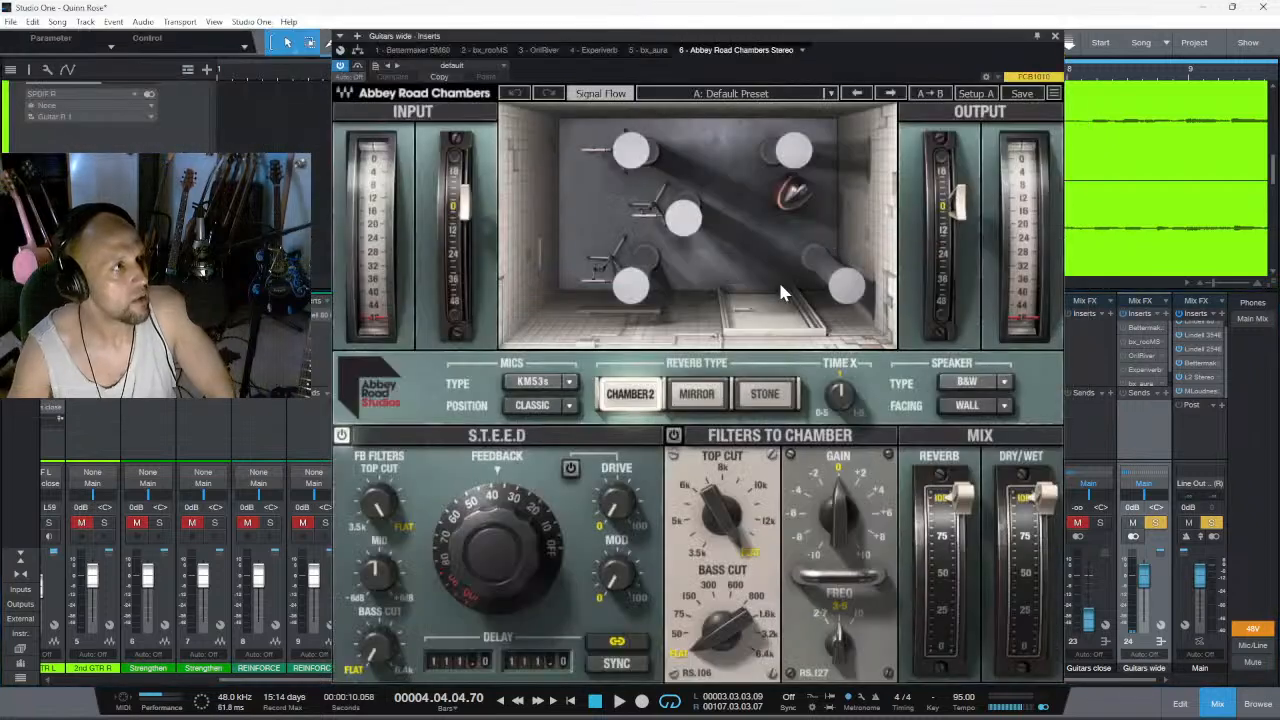
- Play the section, lower the chamber reverb's dry/wet mix to 41%, and stop playback
{"action": "left_click_drag", "start_coordinate": [776, 47], "coordinate": [727, 22]}
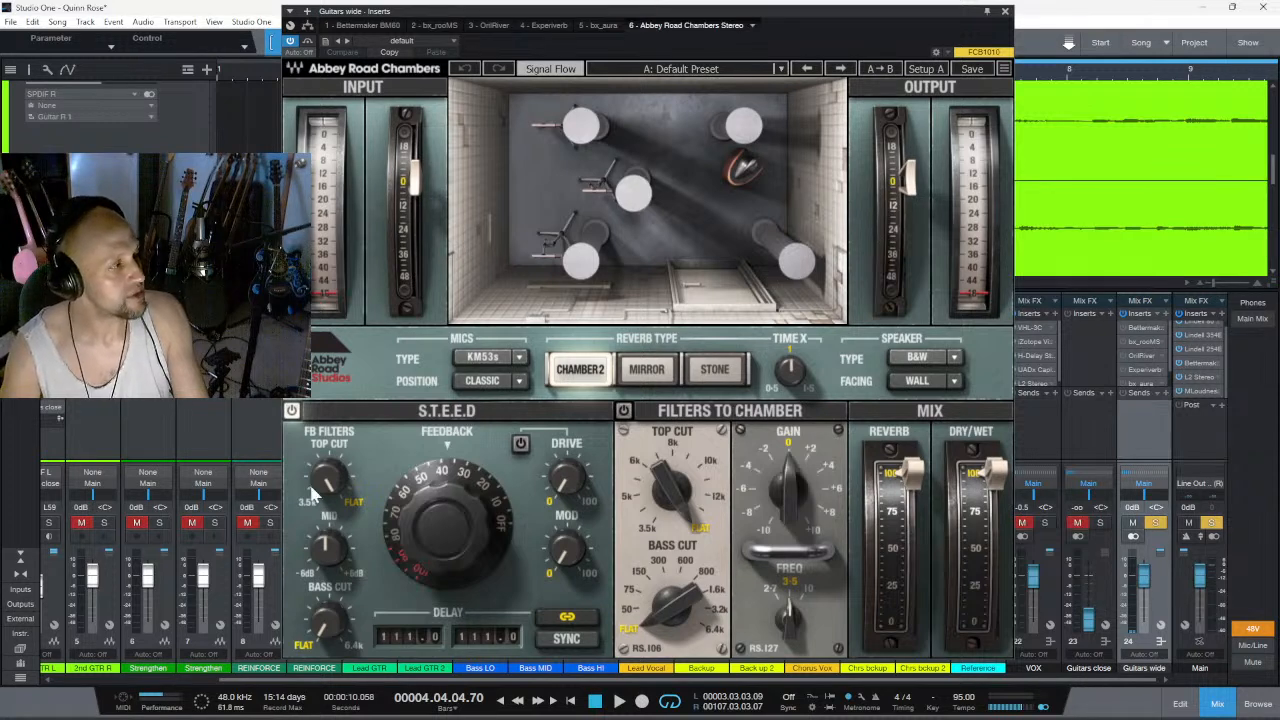
{"action": "scroll", "coordinate": [196, 680], "scroll_direction": "up", "scroll_amount": 3}
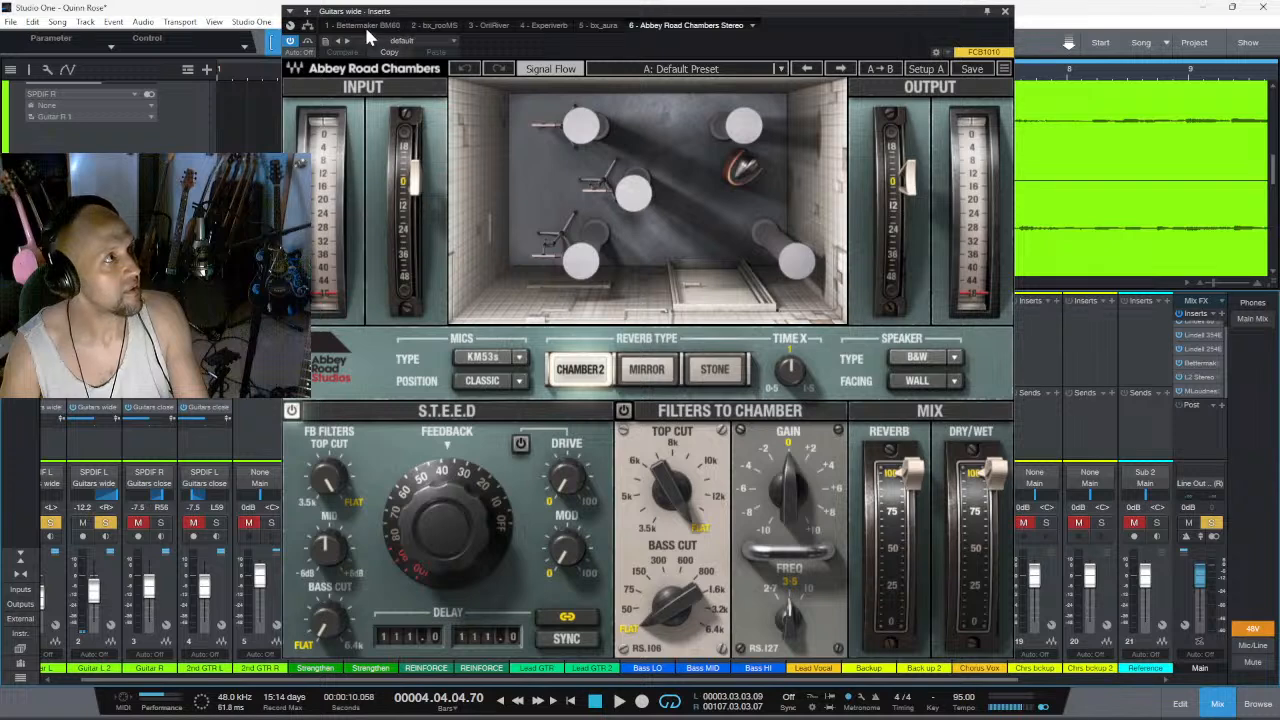
{"action": "key", "text": "space"}
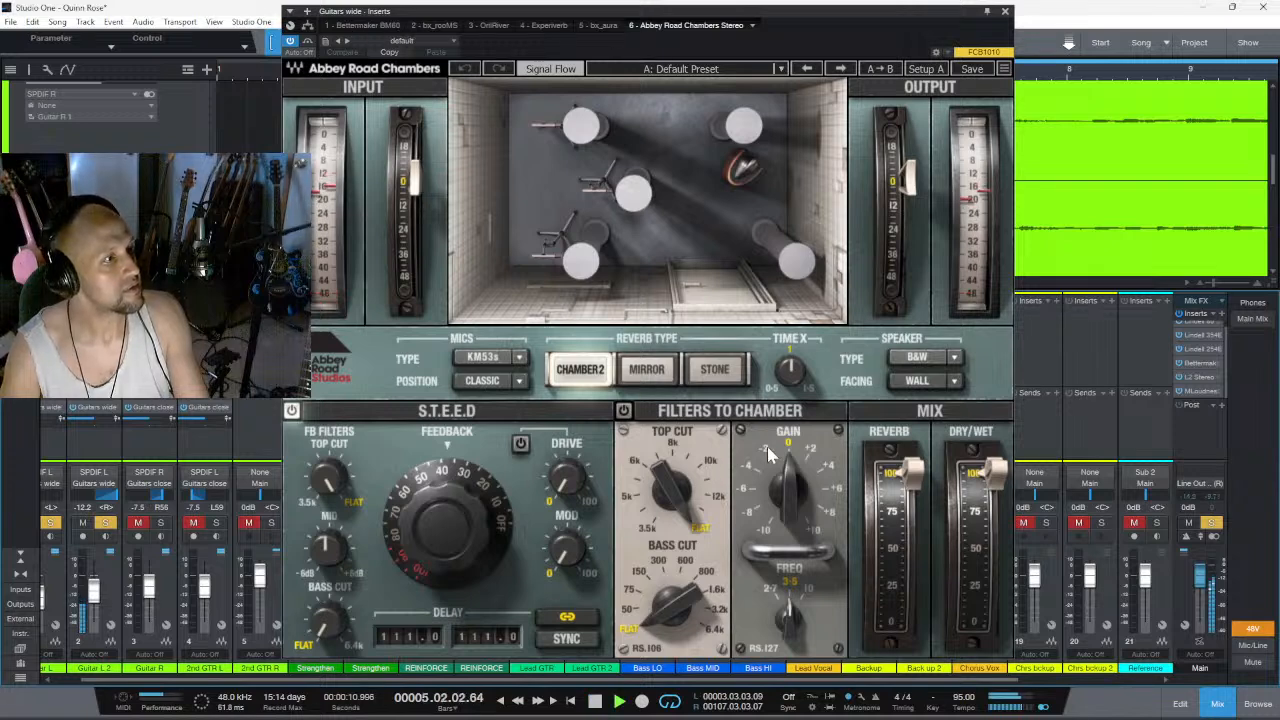
{"action": "left_click_drag", "start_coordinate": [985, 470], "coordinate": [998, 559]}
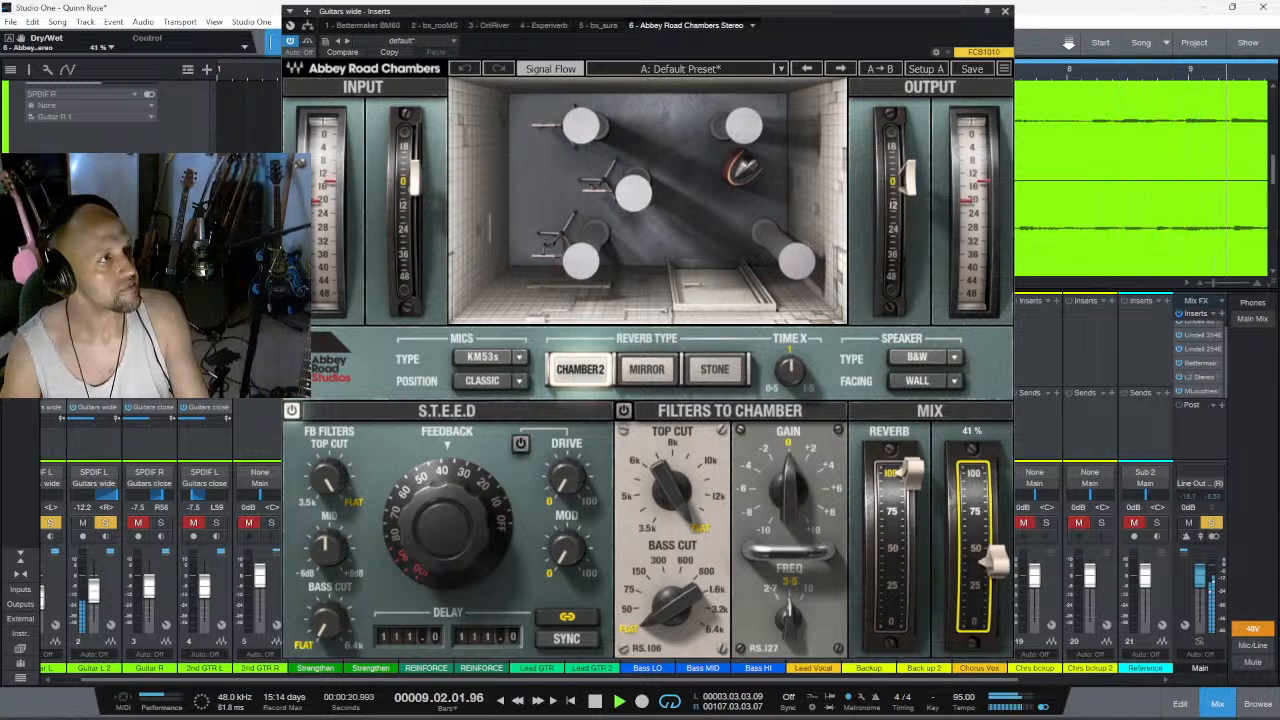
{"action": "key", "text": "space"}
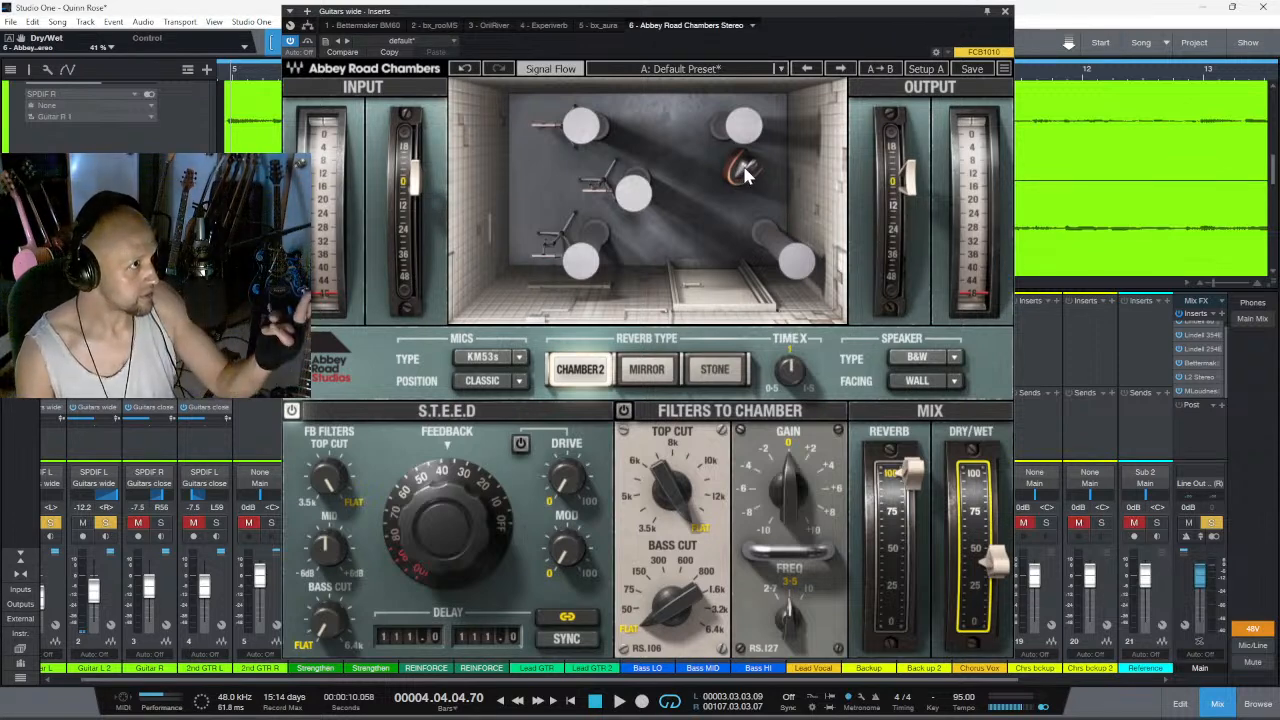
- Try the Altec speaker in the chamber, return to B&W, and set the speaker facing to Room
{"action": "left_click", "coordinate": [954, 358]}
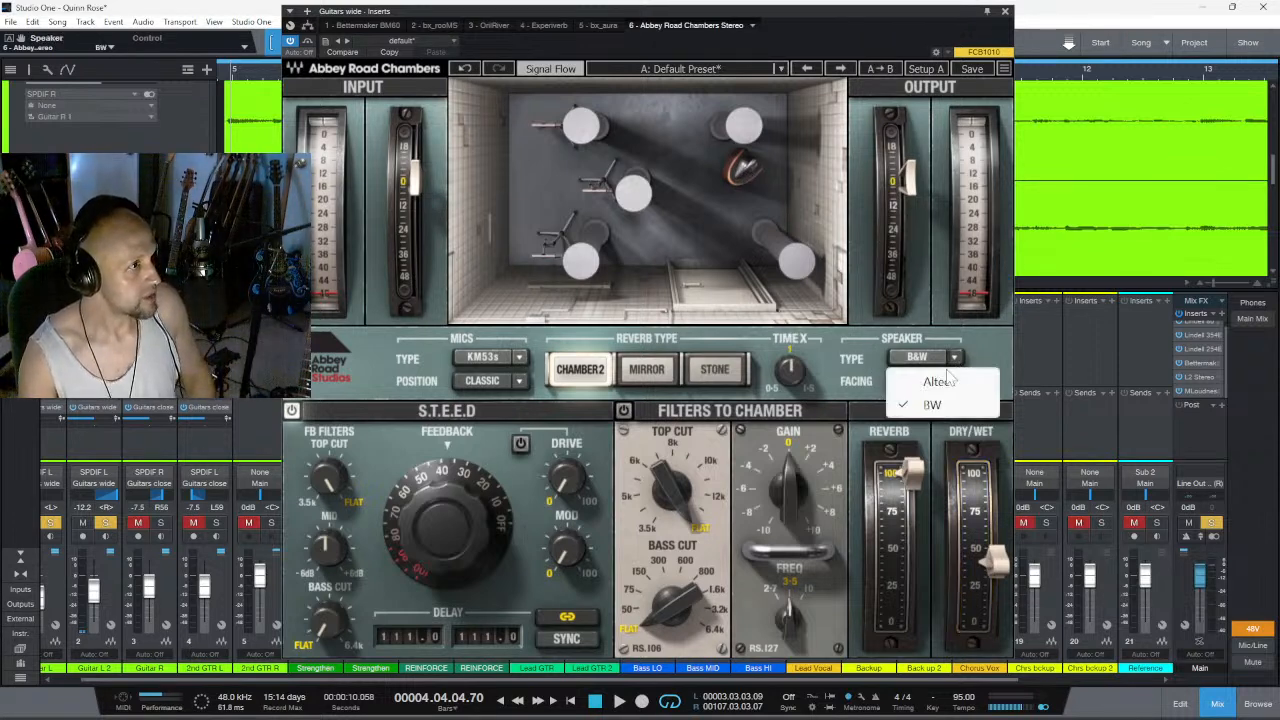
{"action": "left_click", "coordinate": [948, 382]}
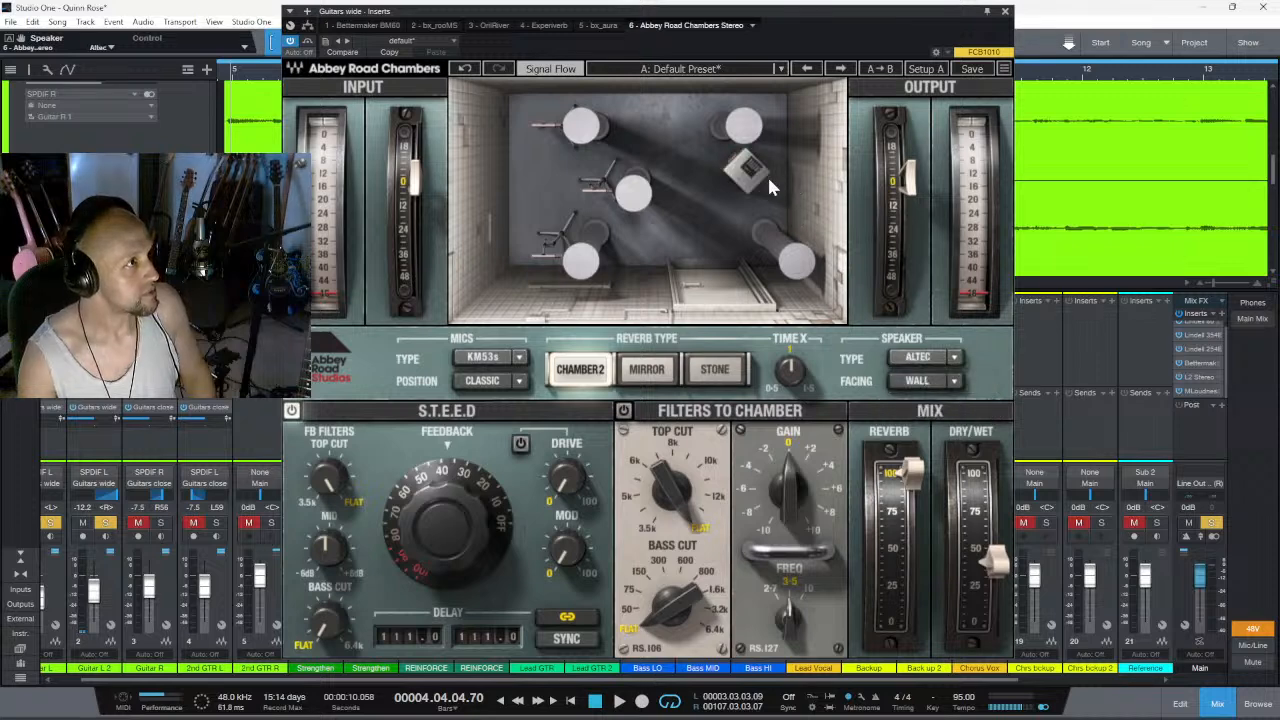
{"action": "left_click", "coordinate": [956, 360]}
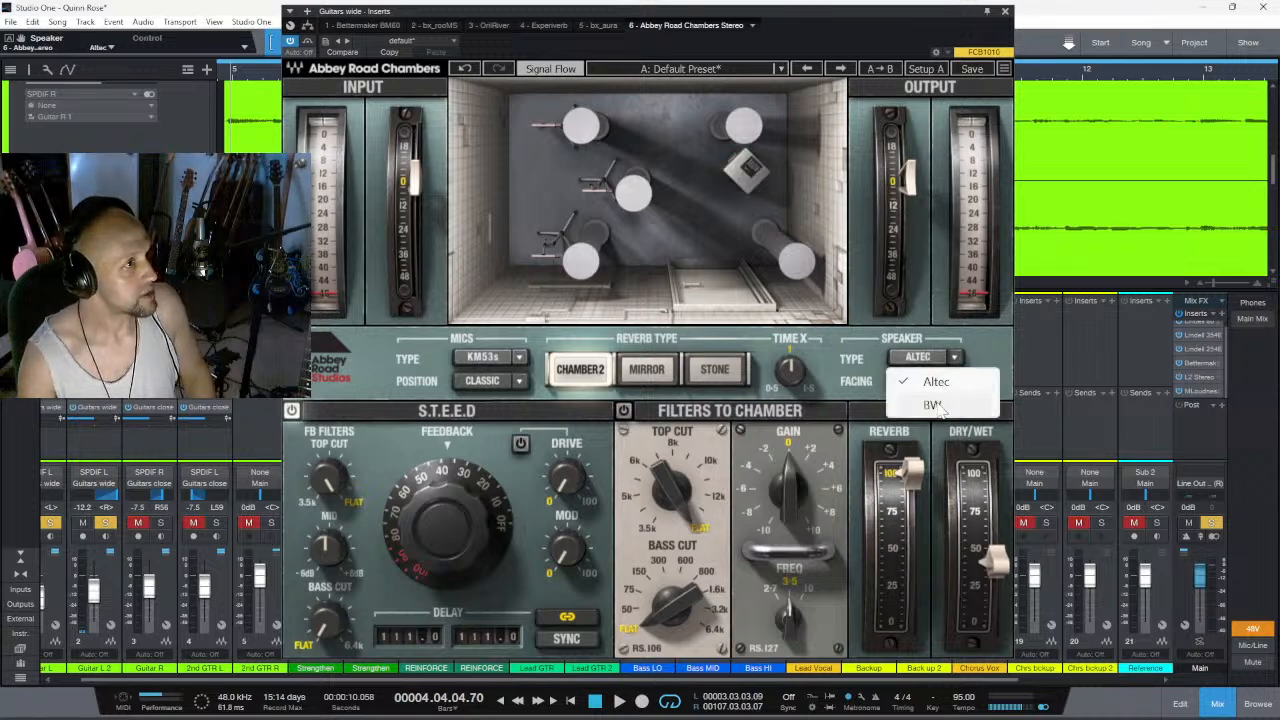
{"action": "left_click", "coordinate": [962, 404]}
{"action": "left_click", "coordinate": [958, 384]}
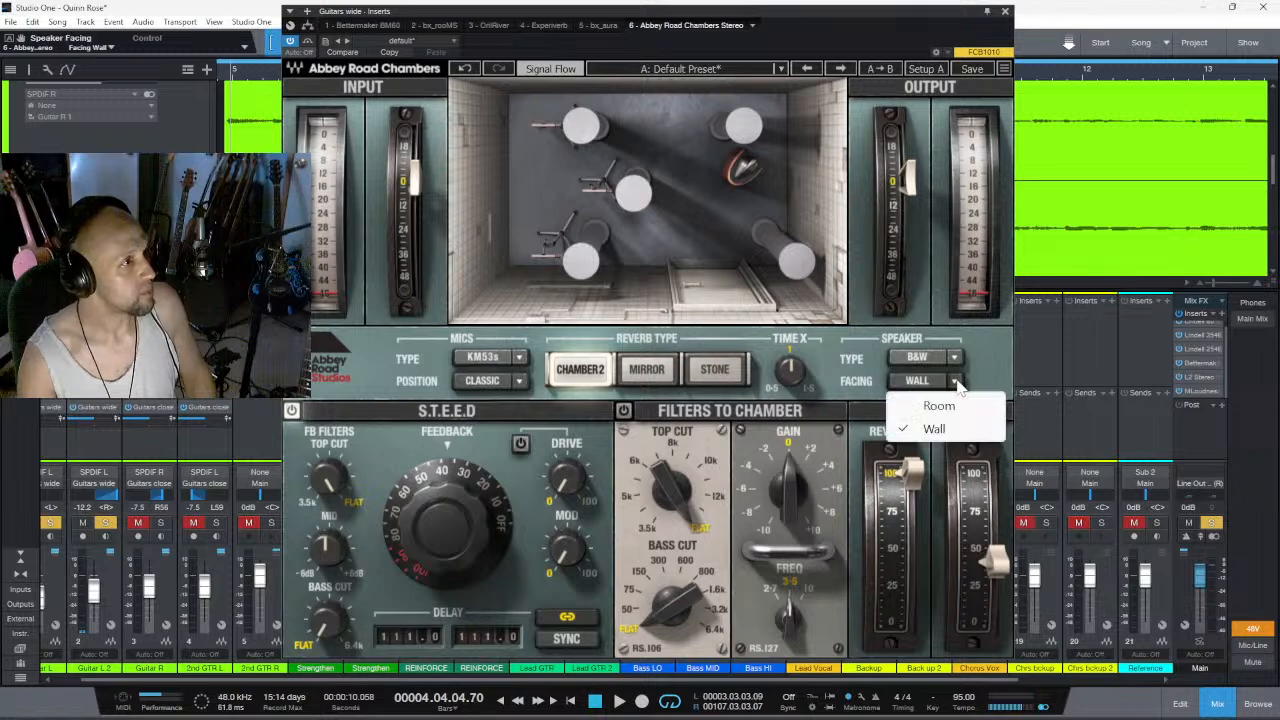
{"action": "left_click", "coordinate": [946, 410]}
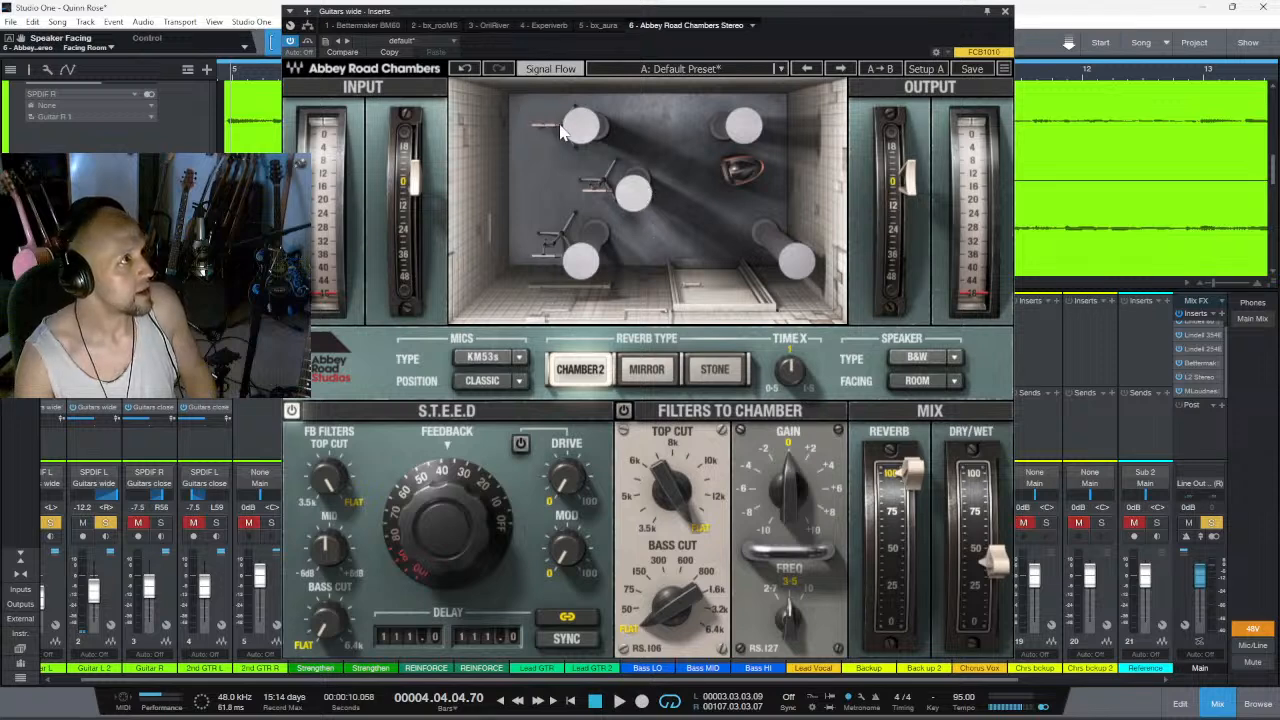
- Try the MK2Hs mics in the Wall, Room and Classic positions, and switch the mic type back to KM53s
{"action": "left_click", "coordinate": [525, 360]}
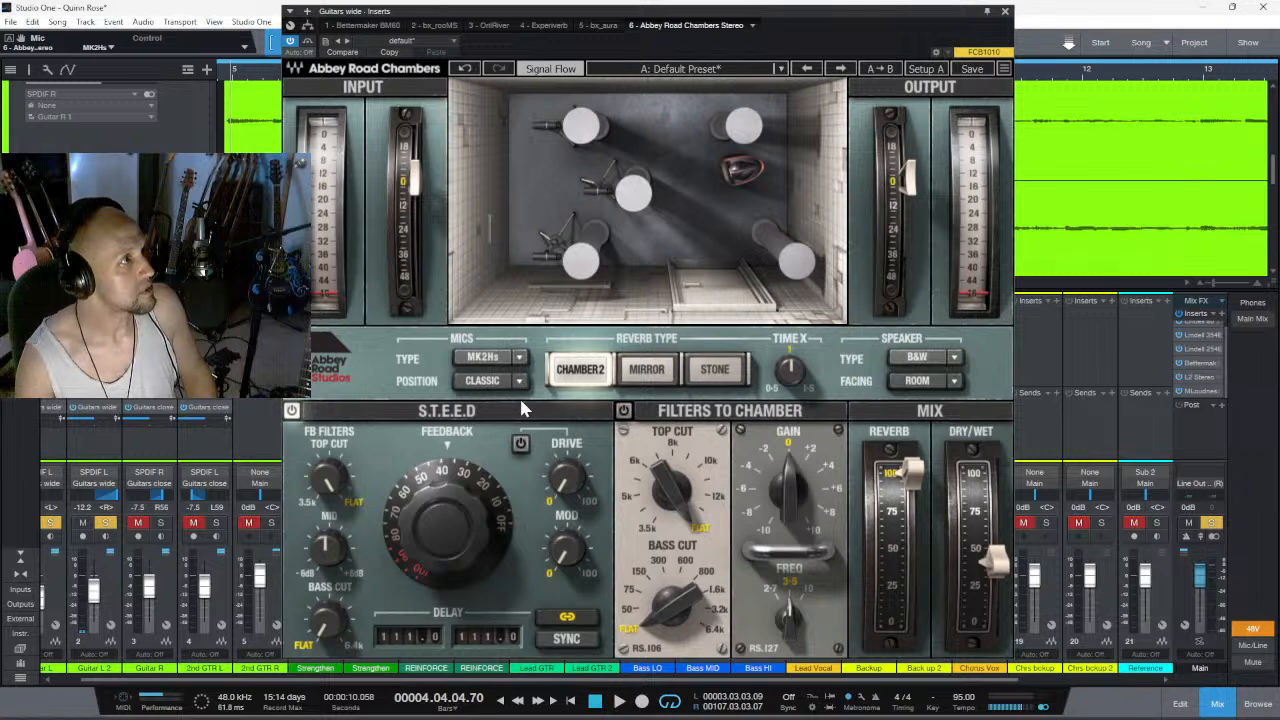
{"action": "left_click", "coordinate": [520, 384]}
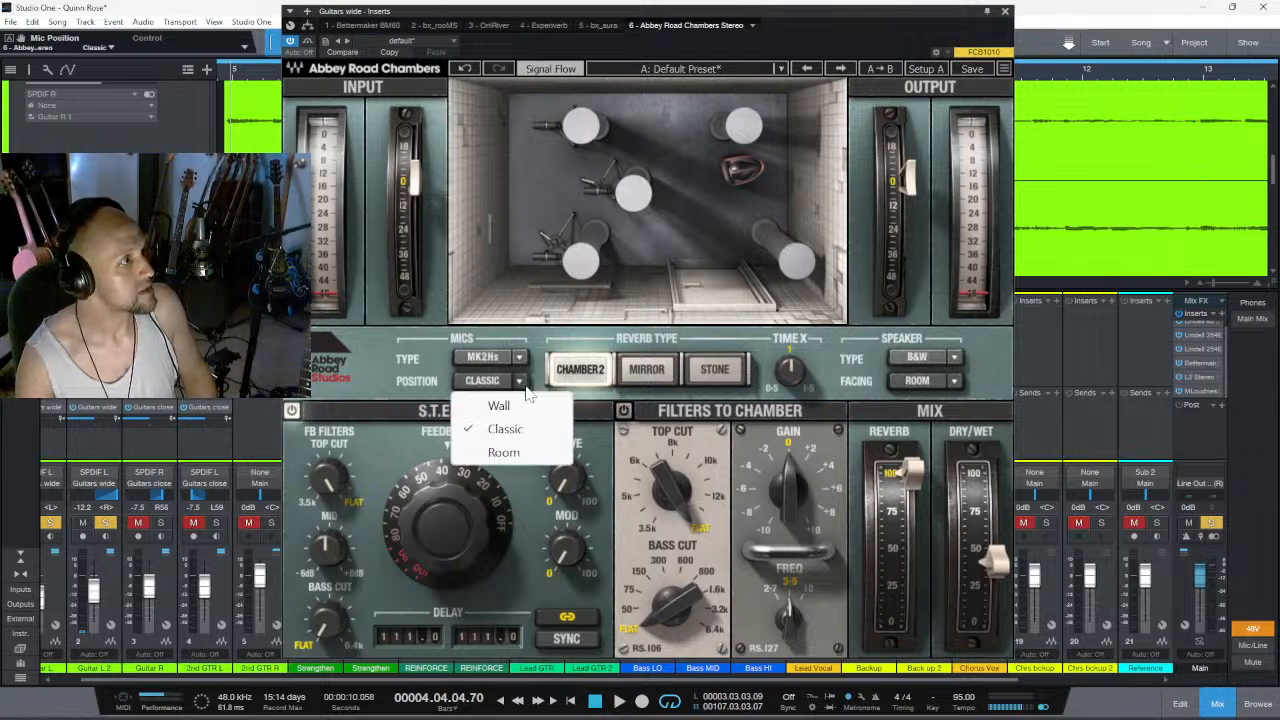
{"action": "left_click", "coordinate": [523, 406]}
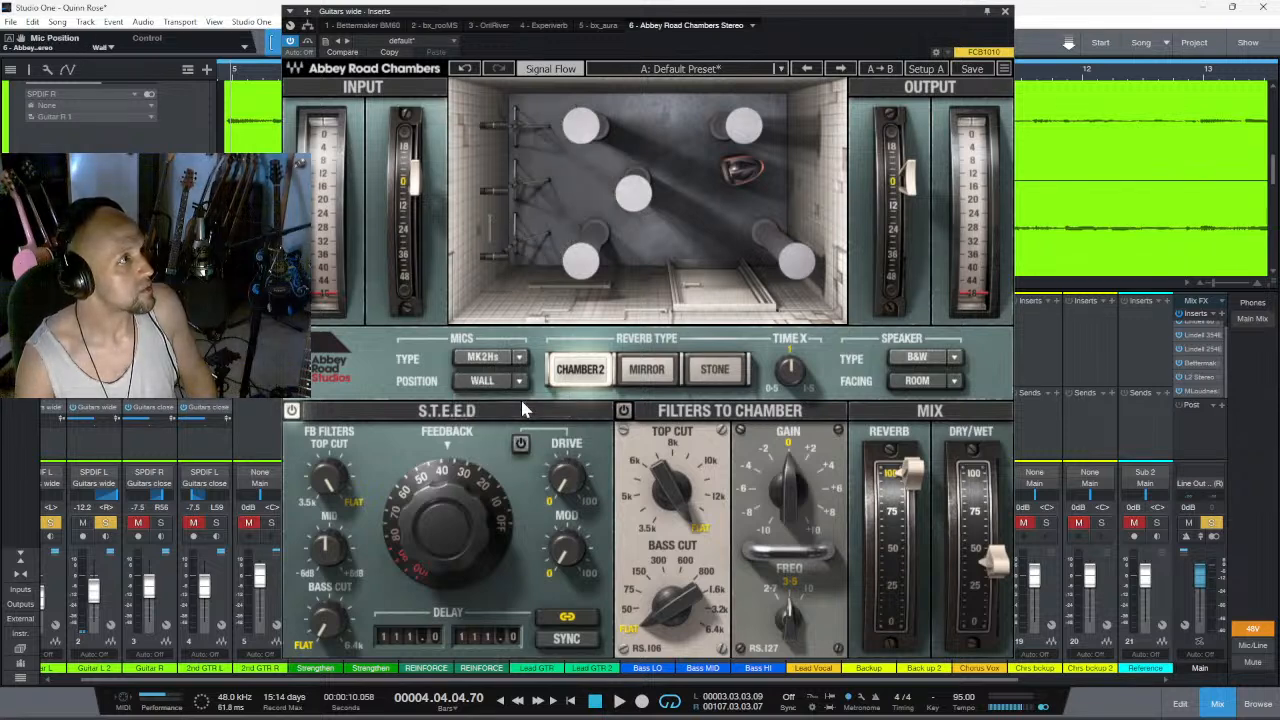
{"action": "left_click", "coordinate": [520, 381]}
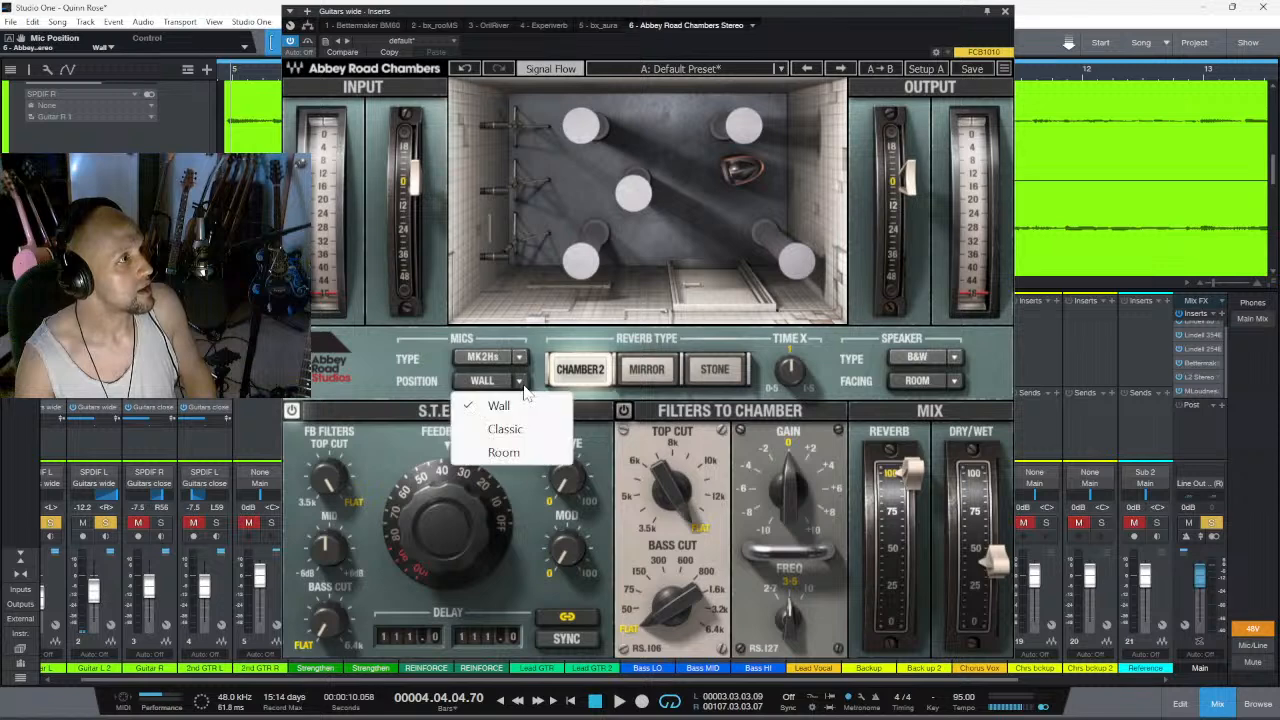
{"action": "left_click", "coordinate": [515, 452]}
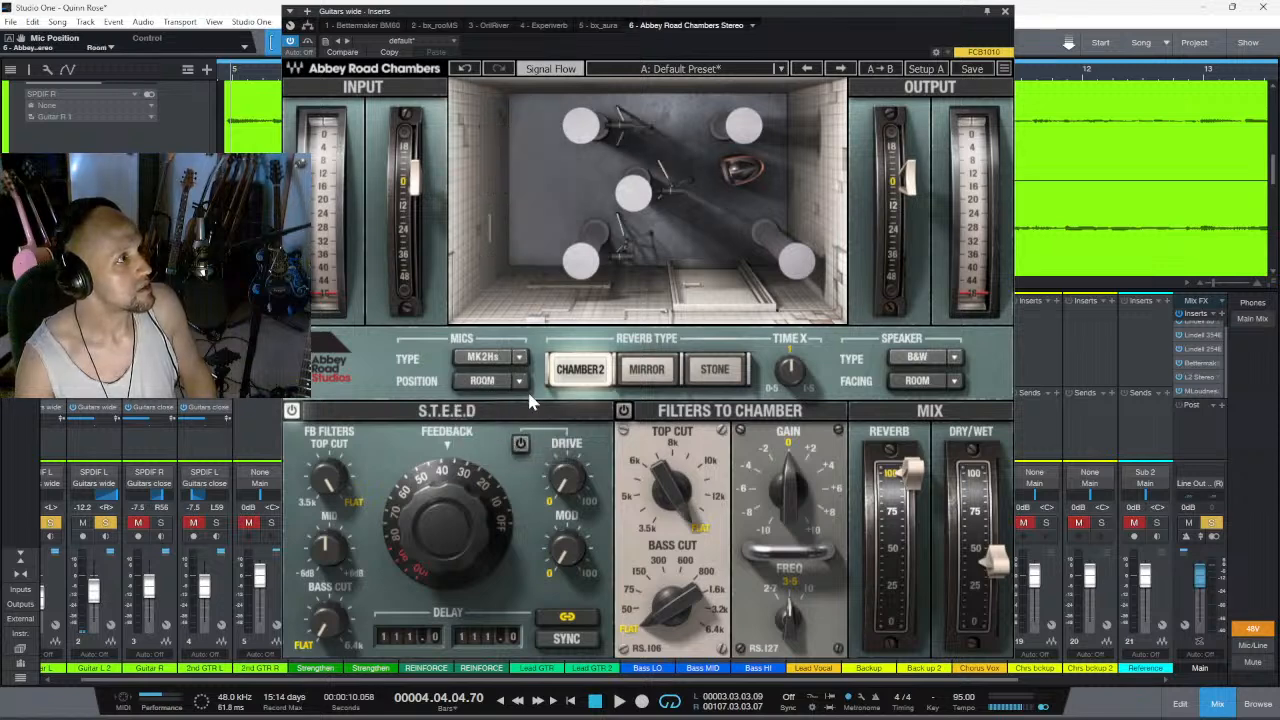
{"action": "left_click", "coordinate": [521, 381]}
{"action": "left_click", "coordinate": [515, 430]}
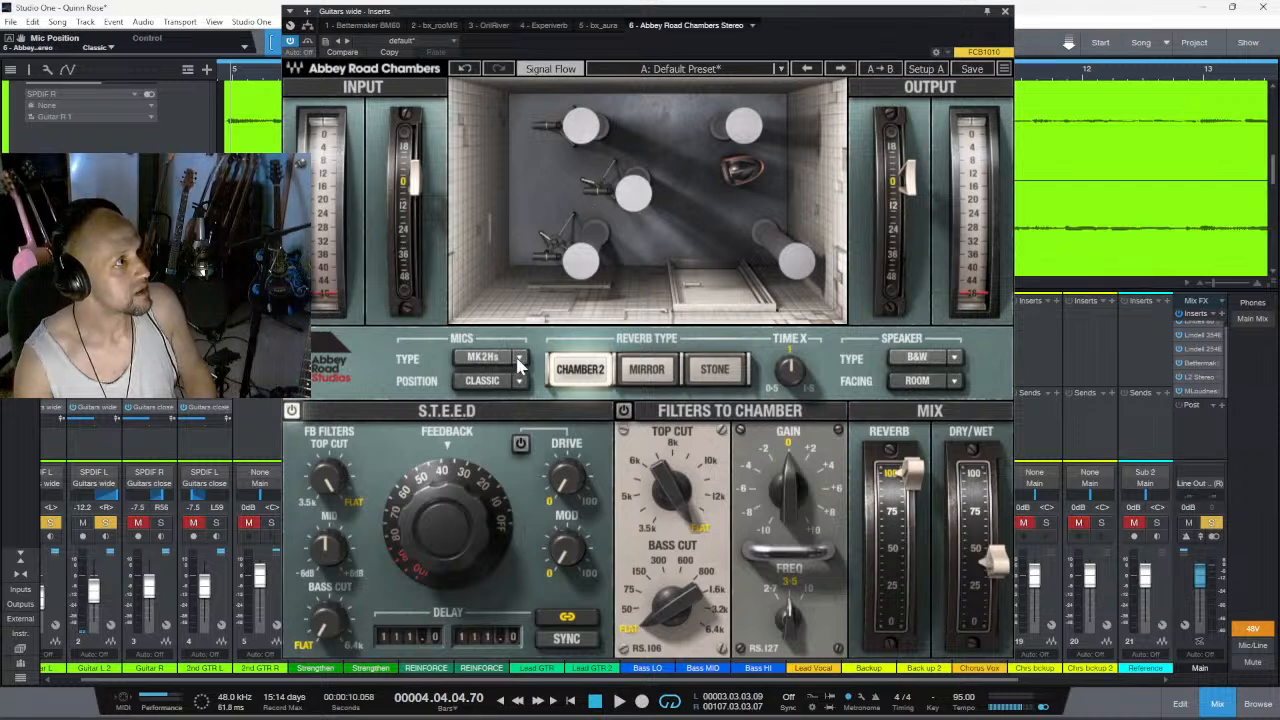
{"action": "left_click", "coordinate": [522, 362]}
{"action": "left_click", "coordinate": [490, 403]}
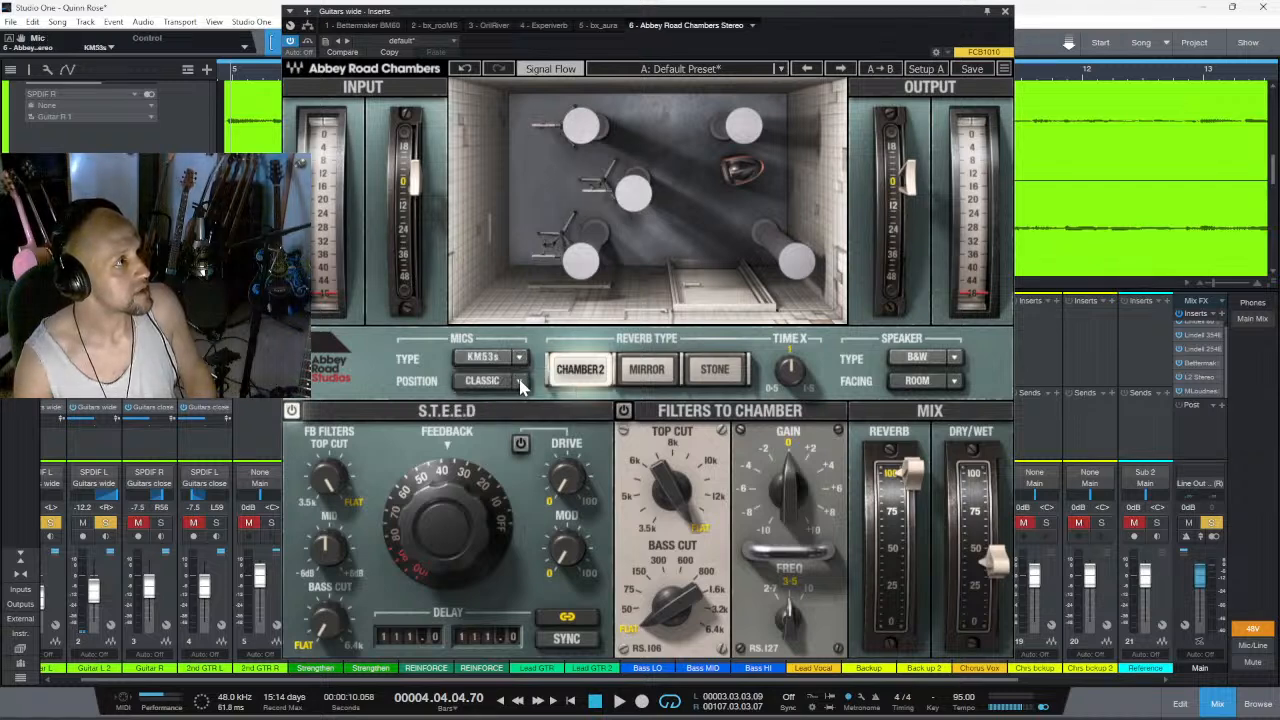
- Try the KM53s mics in the Wall and Classic positions, and set the mic position to Room
{"action": "left_click", "coordinate": [520, 383]}
{"action": "left_click", "coordinate": [508, 406]}
{"action": "left_click", "coordinate": [520, 383]}
{"action": "left_click", "coordinate": [522, 430]}
{"action": "left_click", "coordinate": [520, 384]}
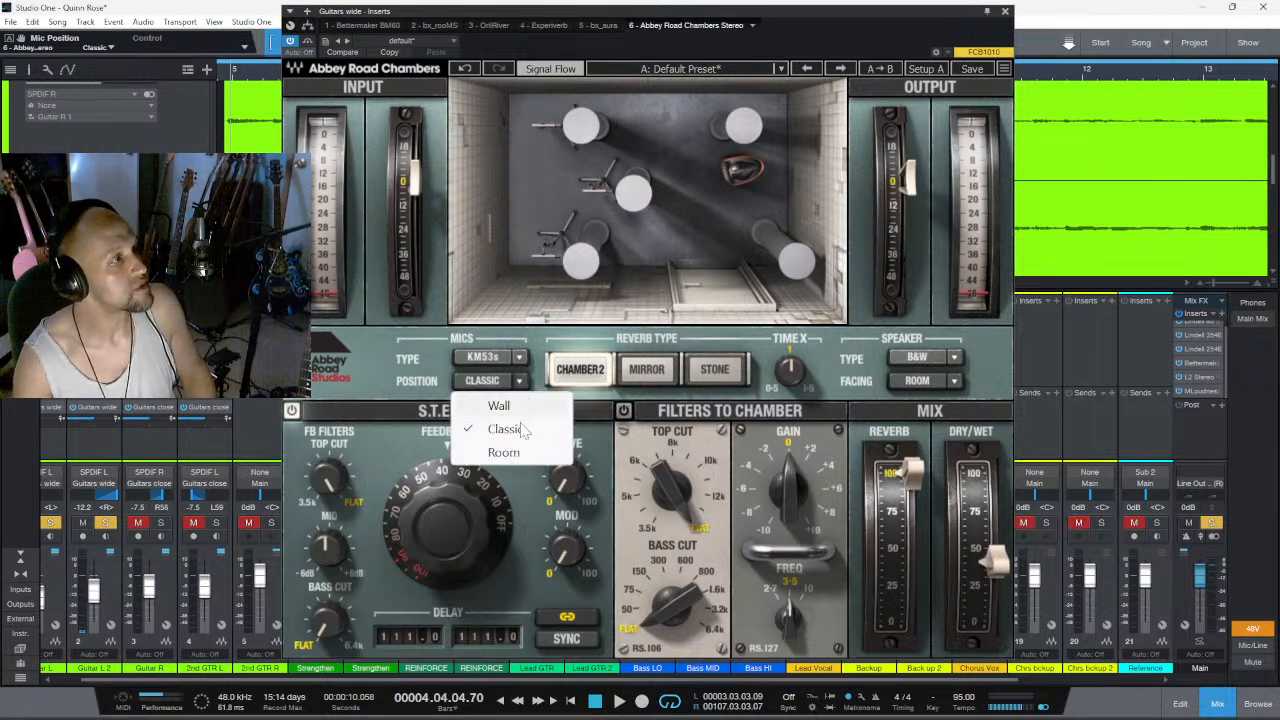
{"action": "left_click", "coordinate": [503, 452]}
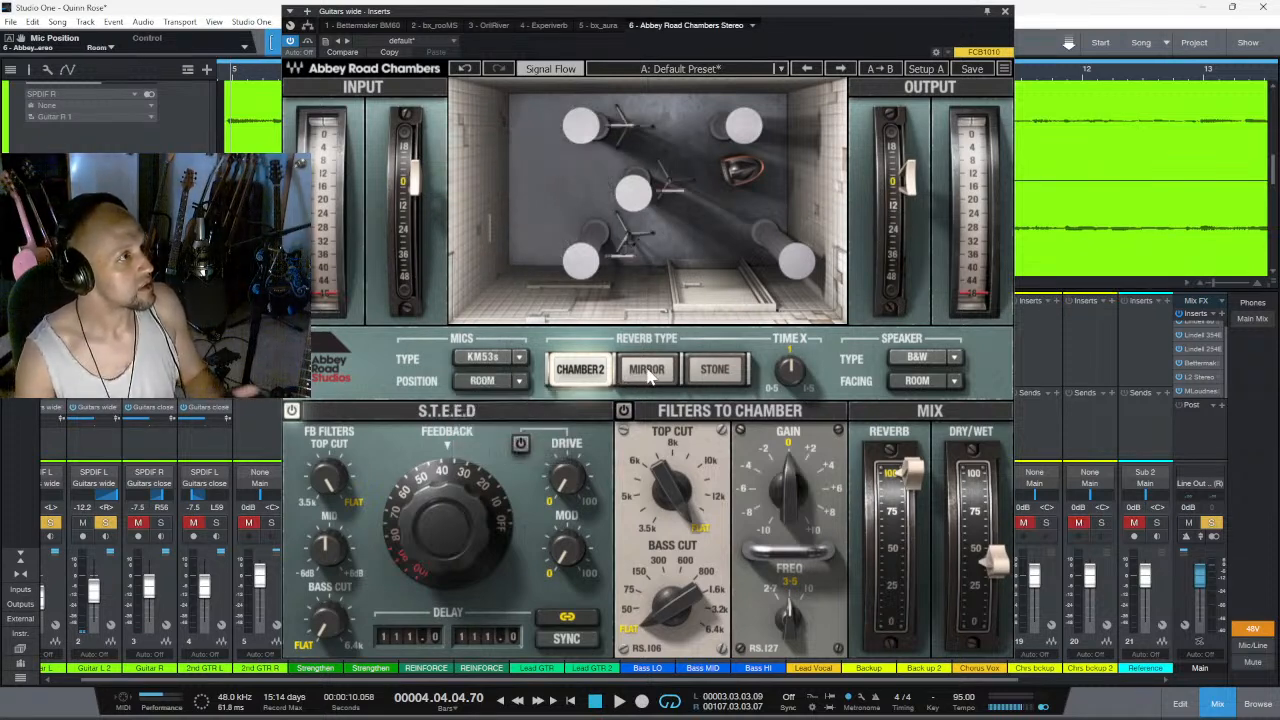
- Switch the reverb type to Mirror, try the Far mic position, and return the mics to Near
{"action": "left_click", "coordinate": [647, 370]}
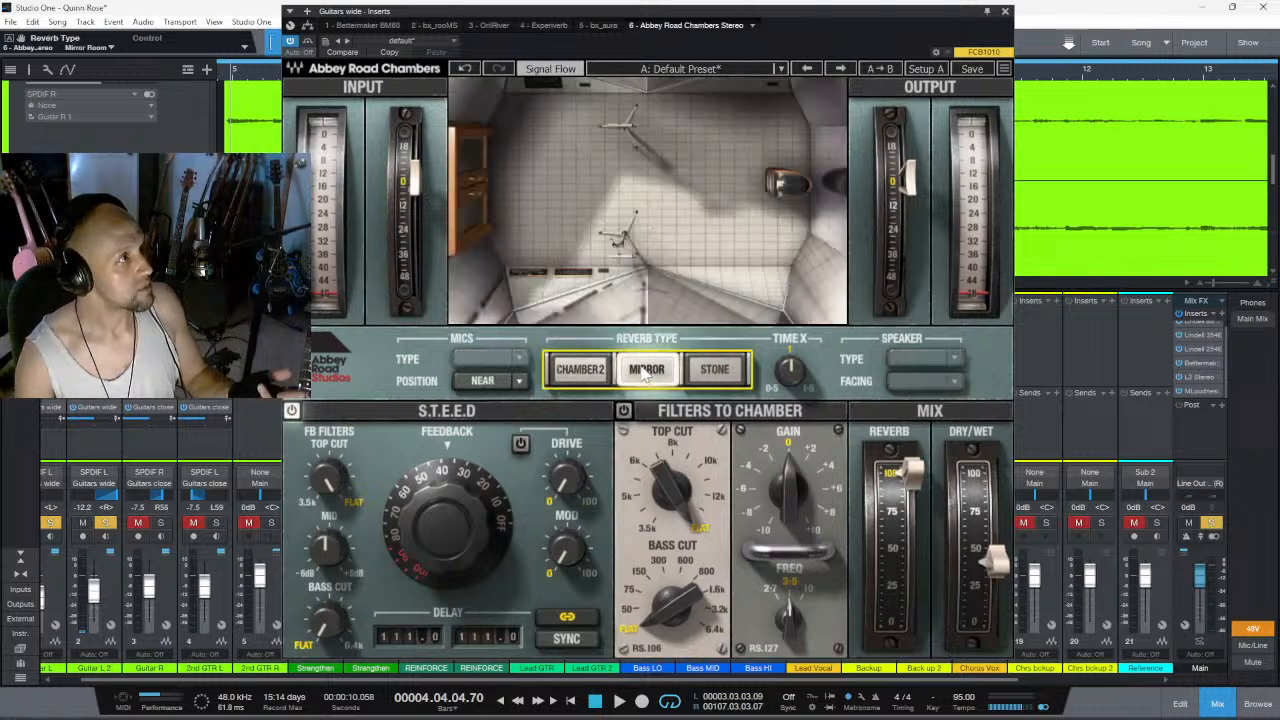
{"action": "left_click", "coordinate": [520, 381]}
{"action": "left_click", "coordinate": [520, 429]}
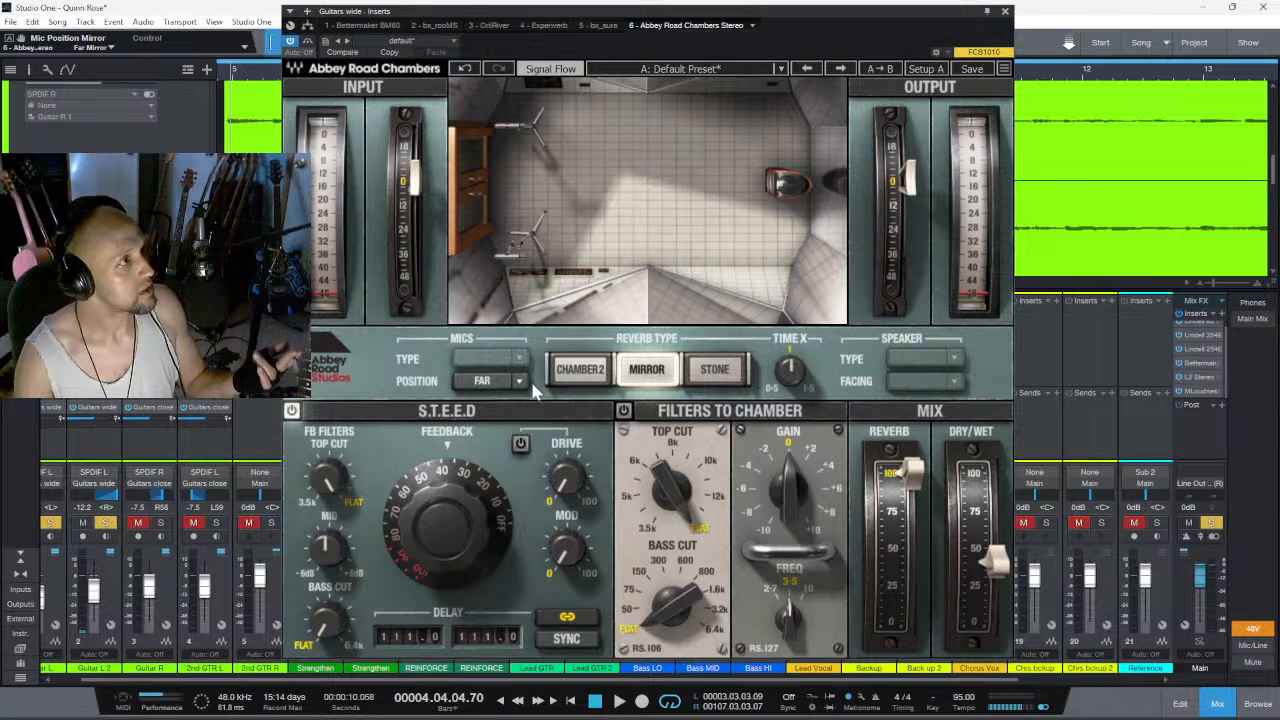
{"action": "left_click", "coordinate": [522, 385]}
{"action": "left_click", "coordinate": [514, 405]}
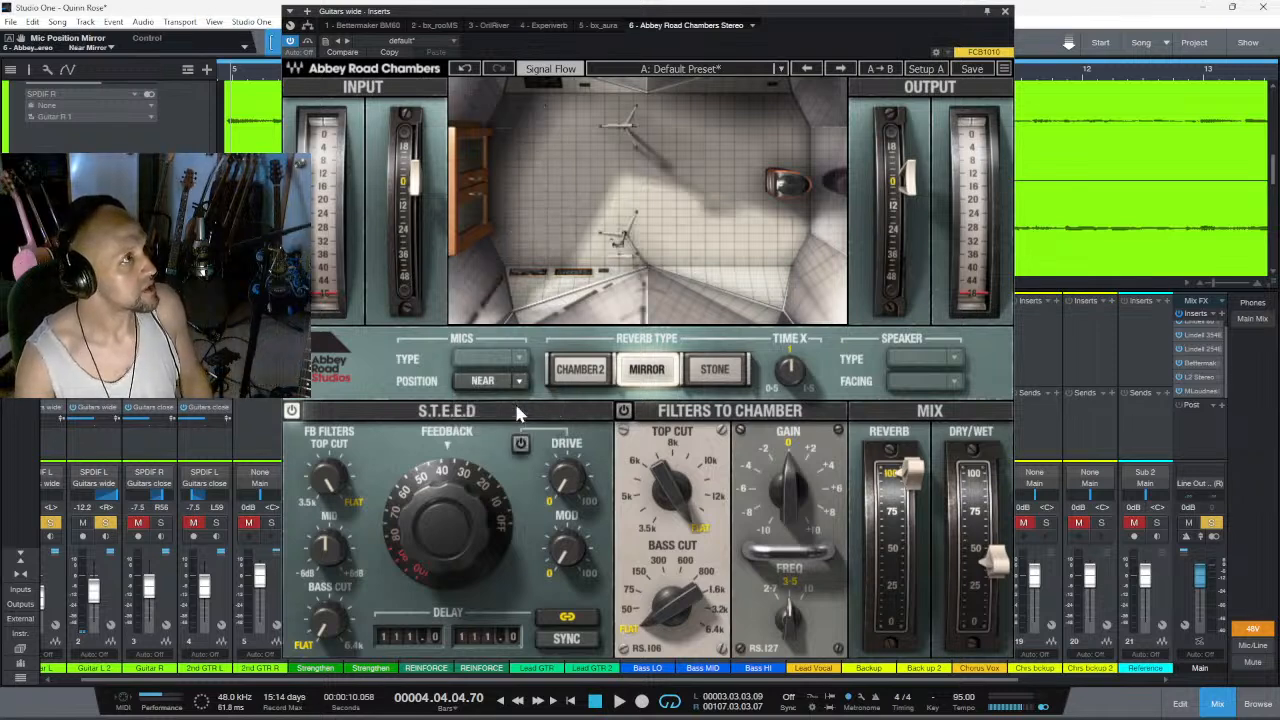
- Switch the reverb type to Stone and set its mic position to Far
{"action": "left_click", "coordinate": [713, 372]}
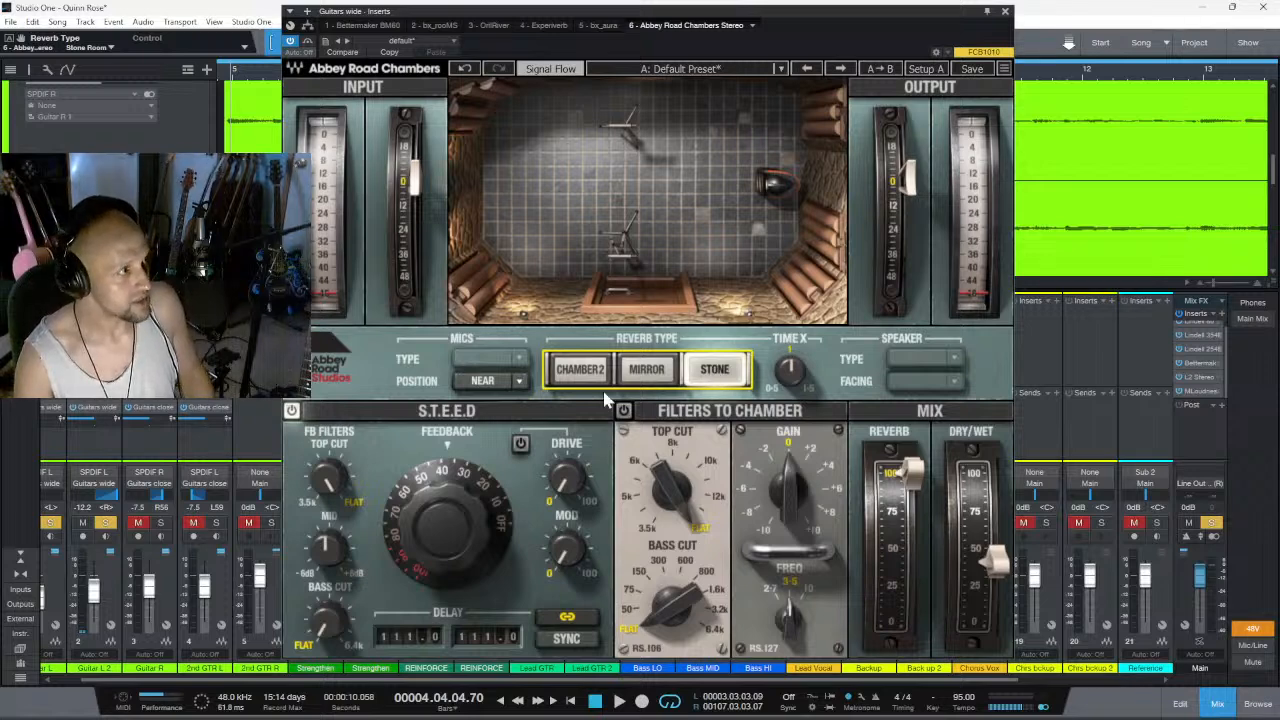
{"action": "left_click", "coordinate": [520, 381]}
{"action": "left_click", "coordinate": [497, 429]}
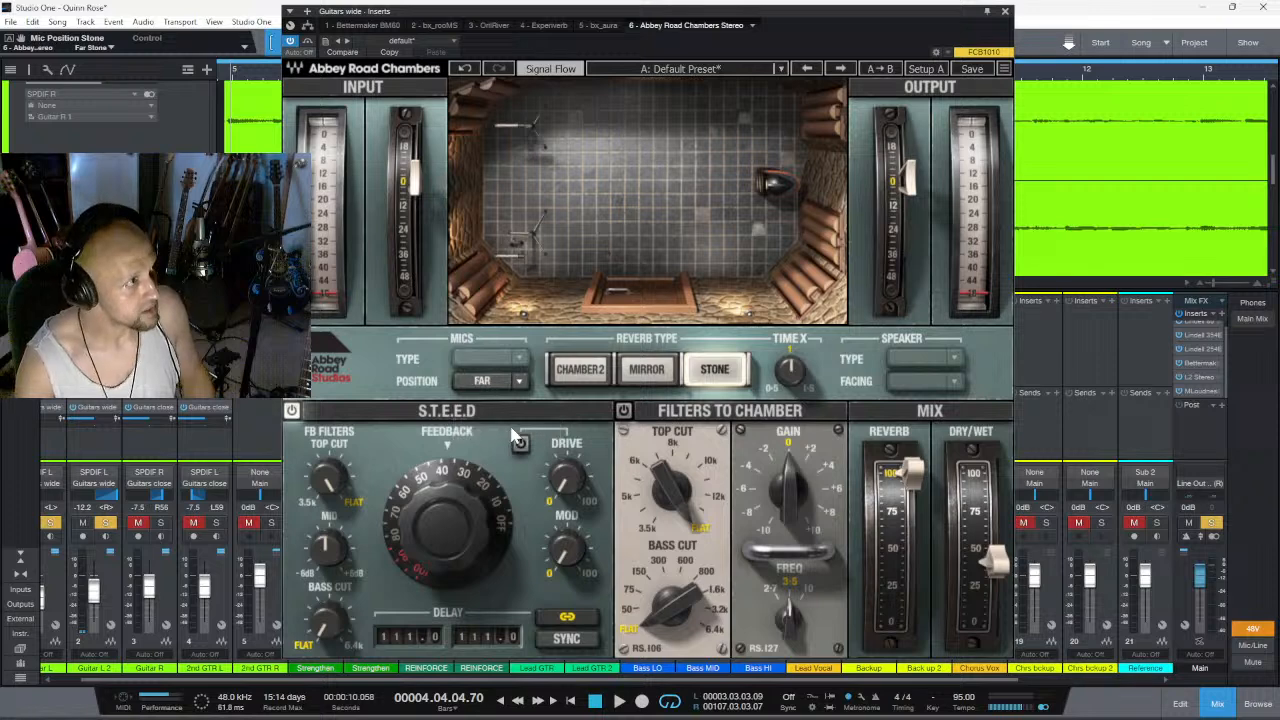
- Compare the Chamber 2 and Mirror reverb types during playback, raising the dry/wet mix to 87%
{"action": "left_click", "coordinate": [563, 375]}
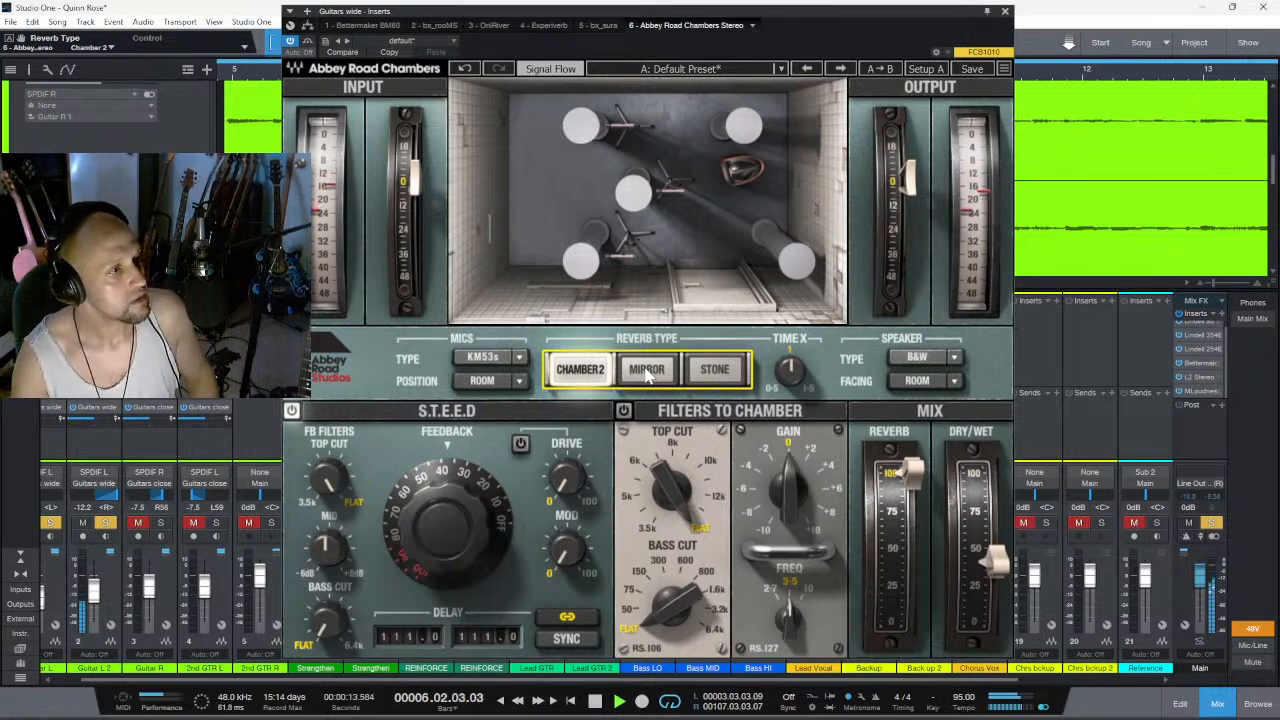
{"action": "left_click", "coordinate": [647, 371]}
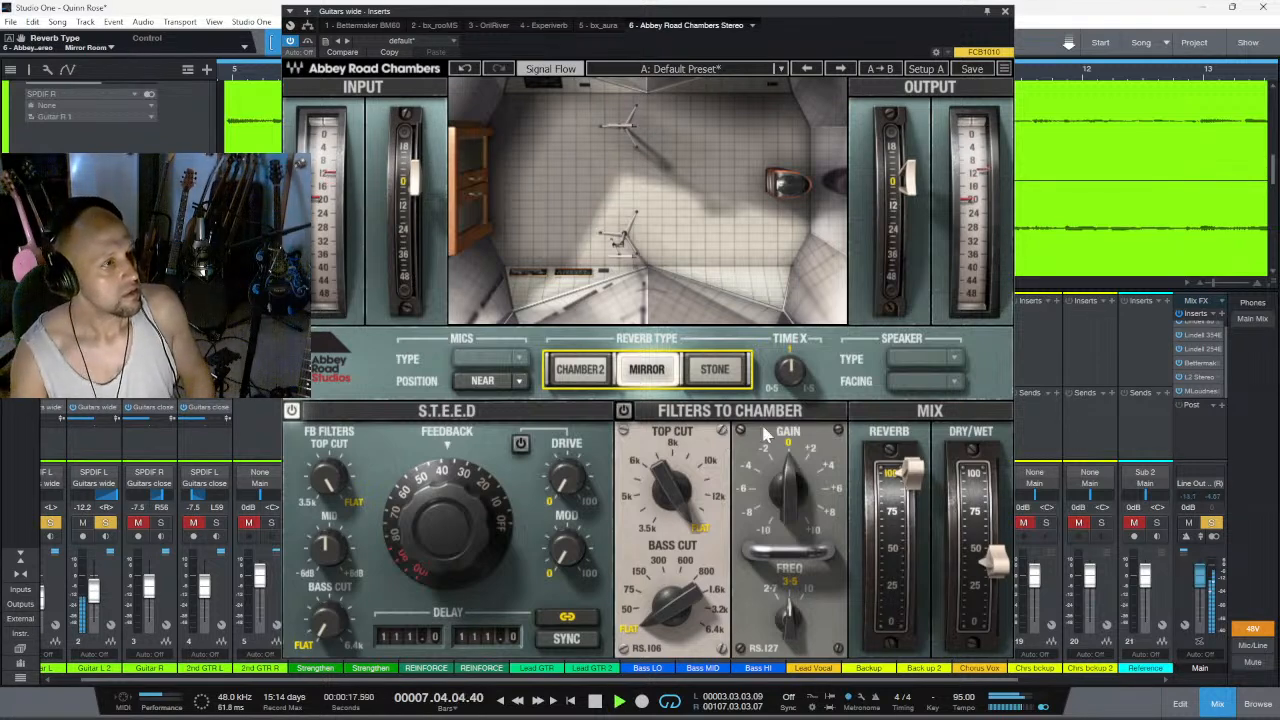
{"action": "left_click_drag", "start_coordinate": [994, 558], "coordinate": [990, 492]}
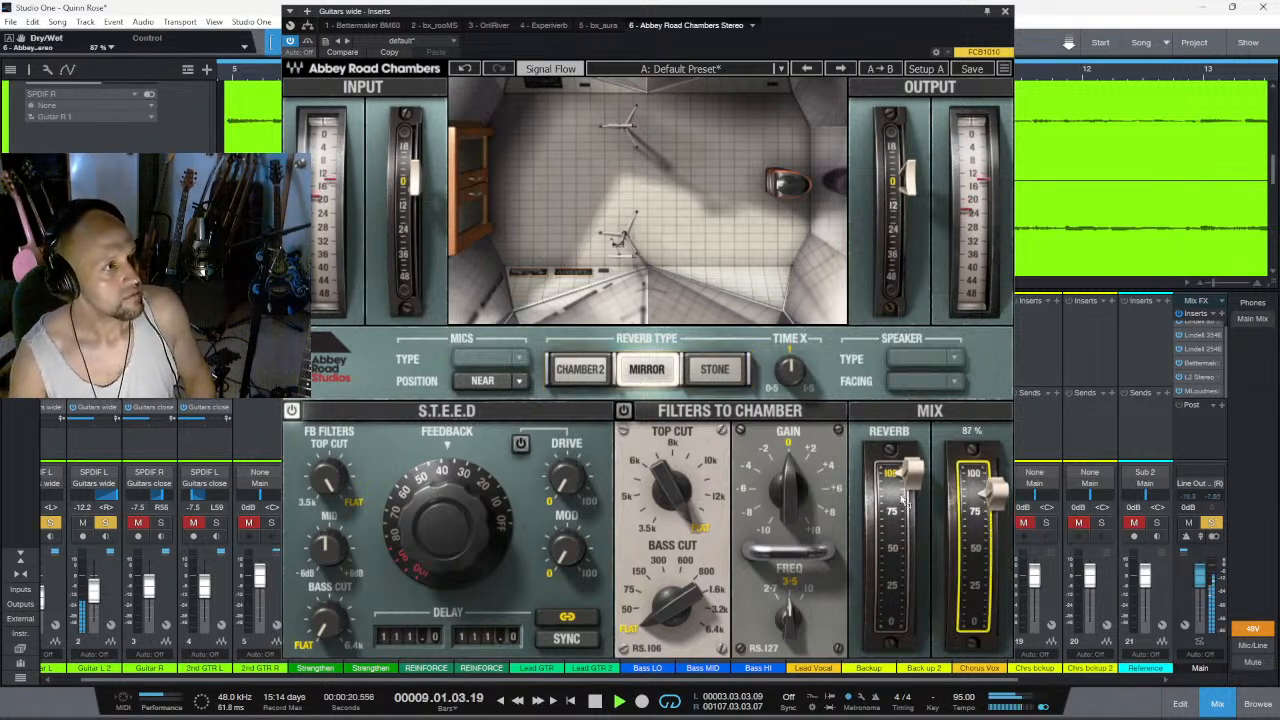
{"action": "left_click", "coordinate": [590, 370]}
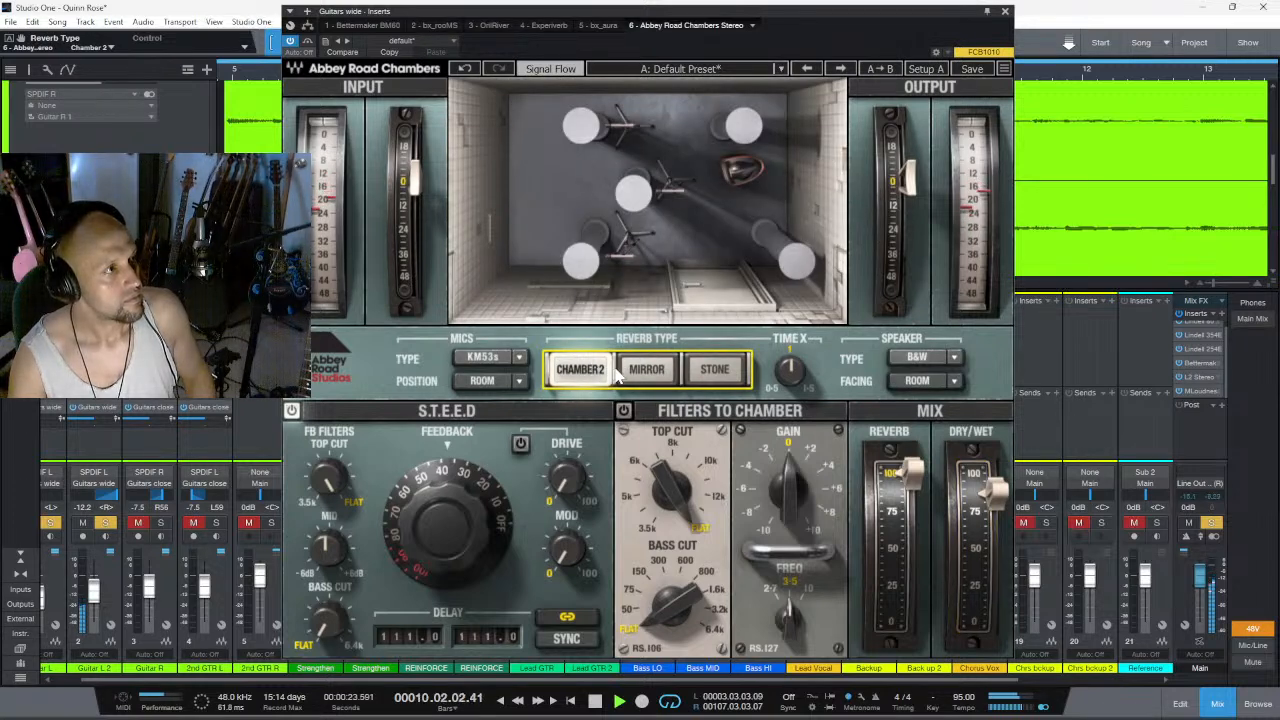
{"action": "left_click", "coordinate": [650, 372]}
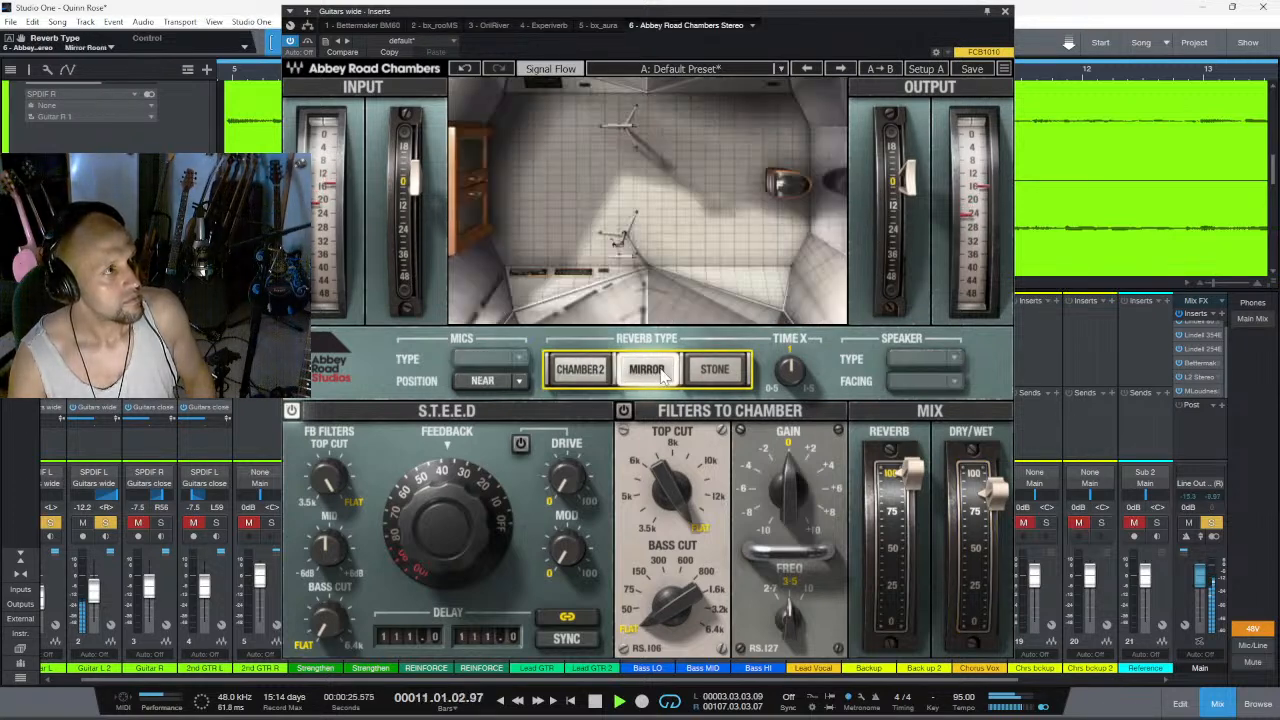
- Audition the Stone and Mirror reverb types in their Near and Far mic positions, ending on Mirror with Near
{"action": "left_click", "coordinate": [718, 379]}
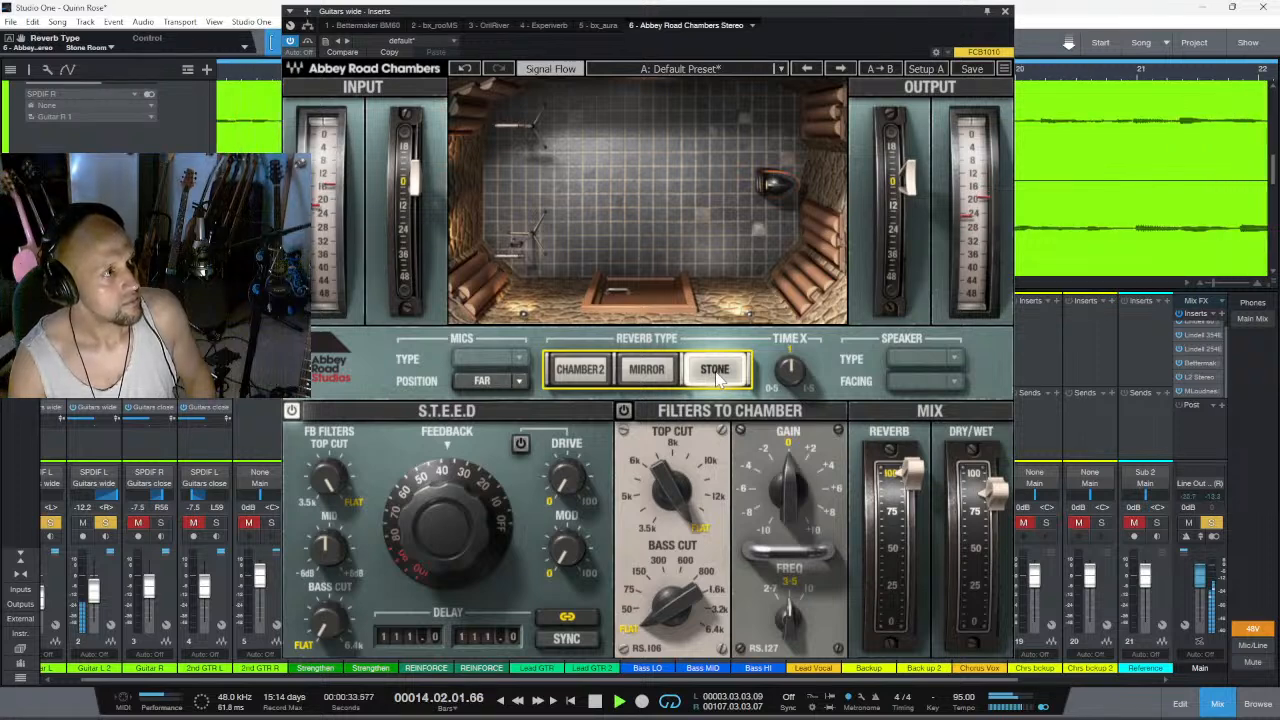
{"action": "left_click", "coordinate": [490, 390]}
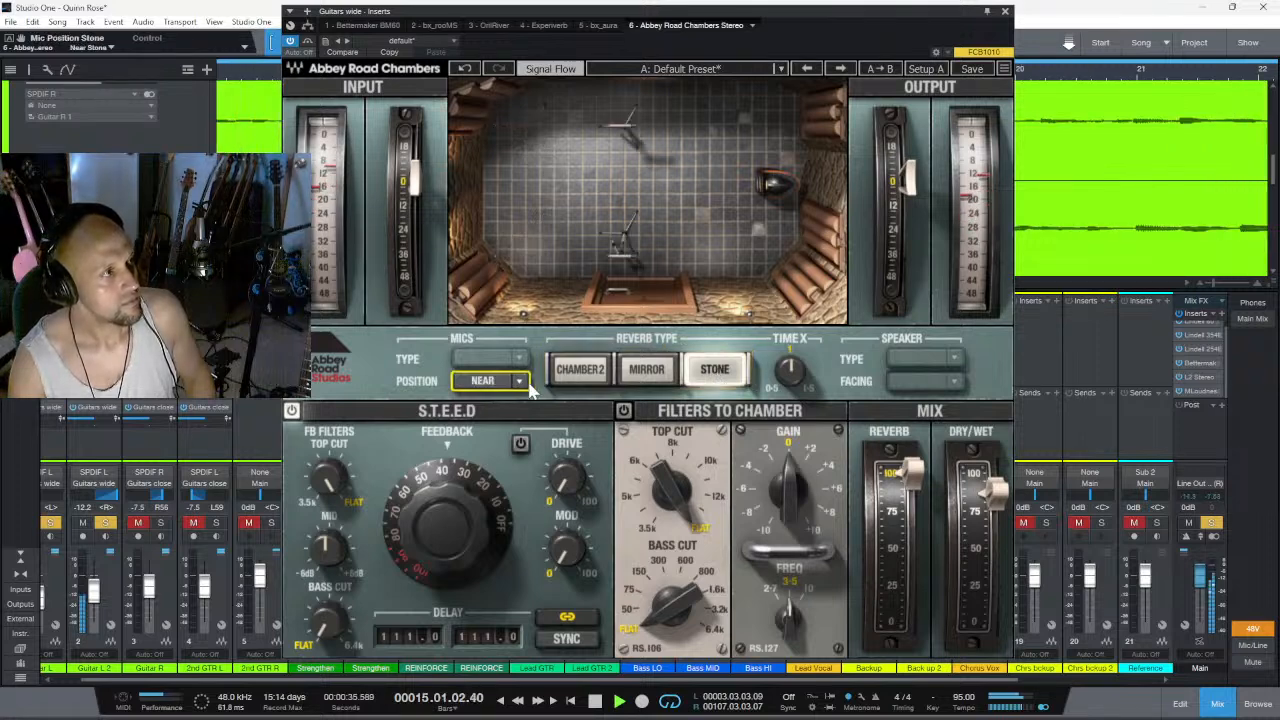
{"action": "left_click", "coordinate": [646, 372]}
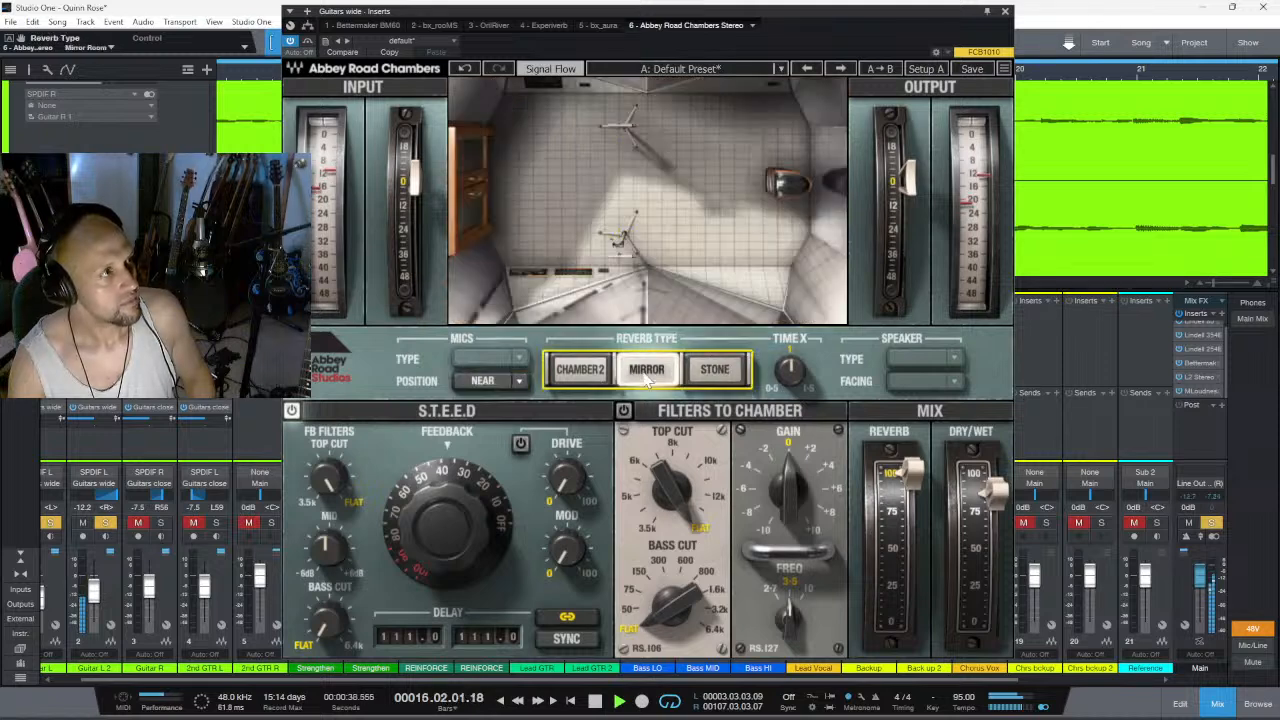
{"action": "left_click", "coordinate": [493, 389]}
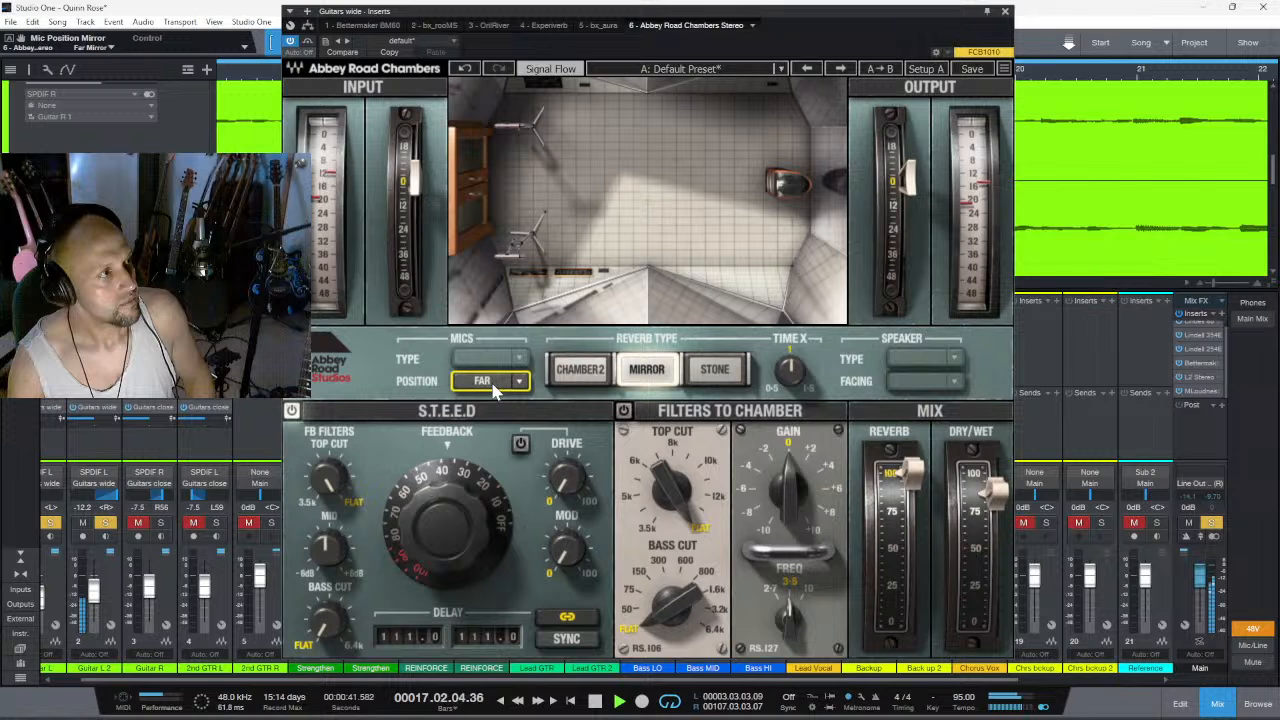
{"action": "left_click", "coordinate": [493, 389]}
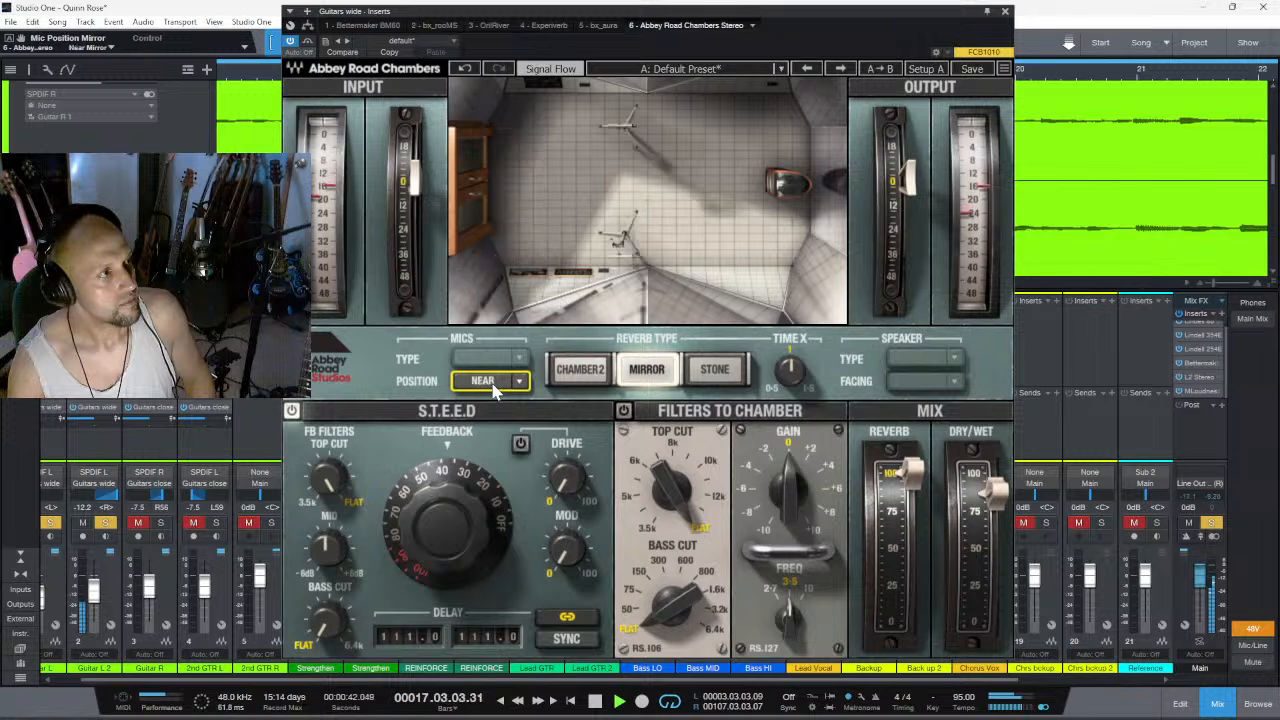
- Return the reverb type to Chamber 2, try the Wall mic position, and set it to Classic
{"action": "left_click", "coordinate": [579, 372]}
{"action": "left_click", "coordinate": [491, 389]}
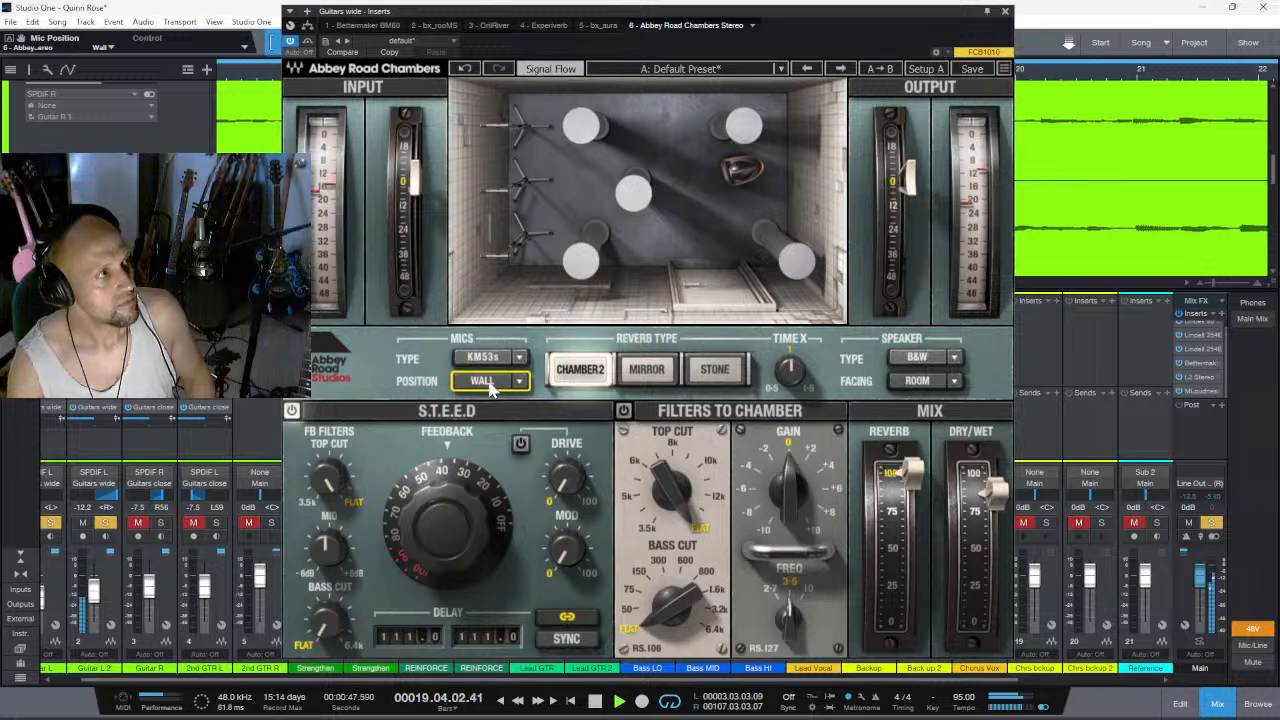
{"action": "left_click", "coordinate": [491, 389]}
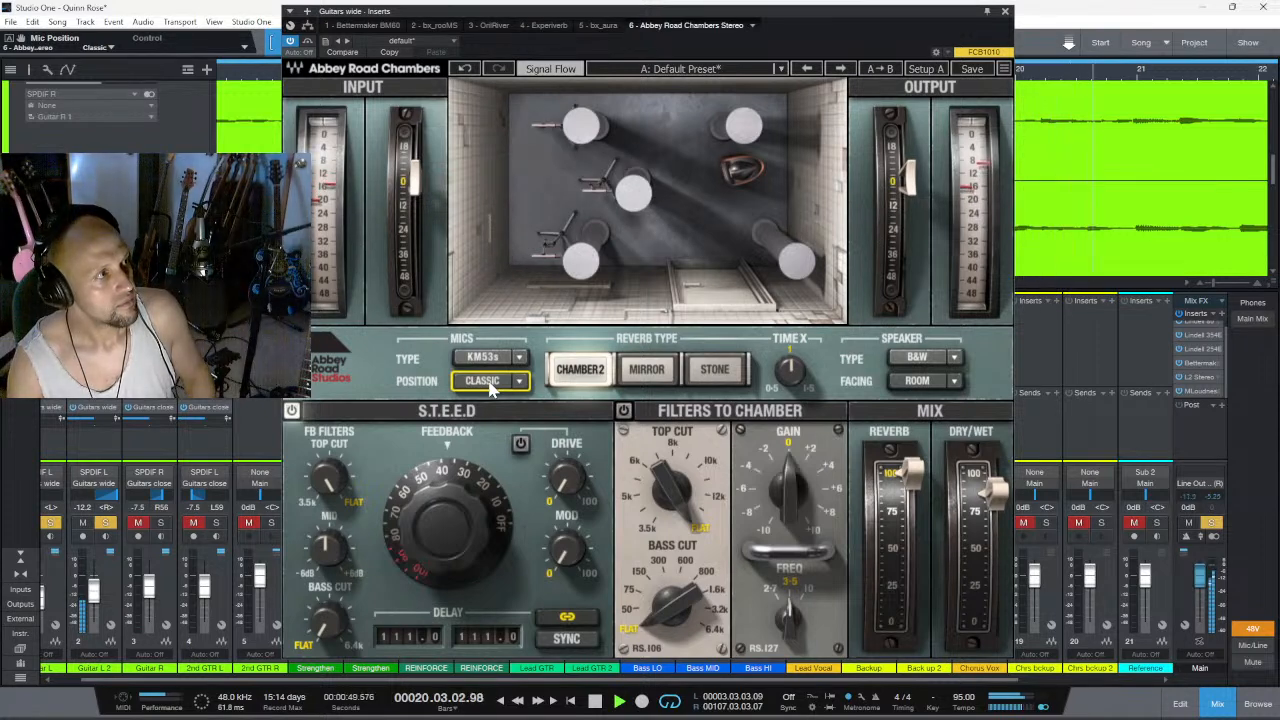
- Change the mics to MK2Hs, audition the Wall and Room positions, return to Classic, and stop playback
{"action": "left_click", "coordinate": [519, 358]}
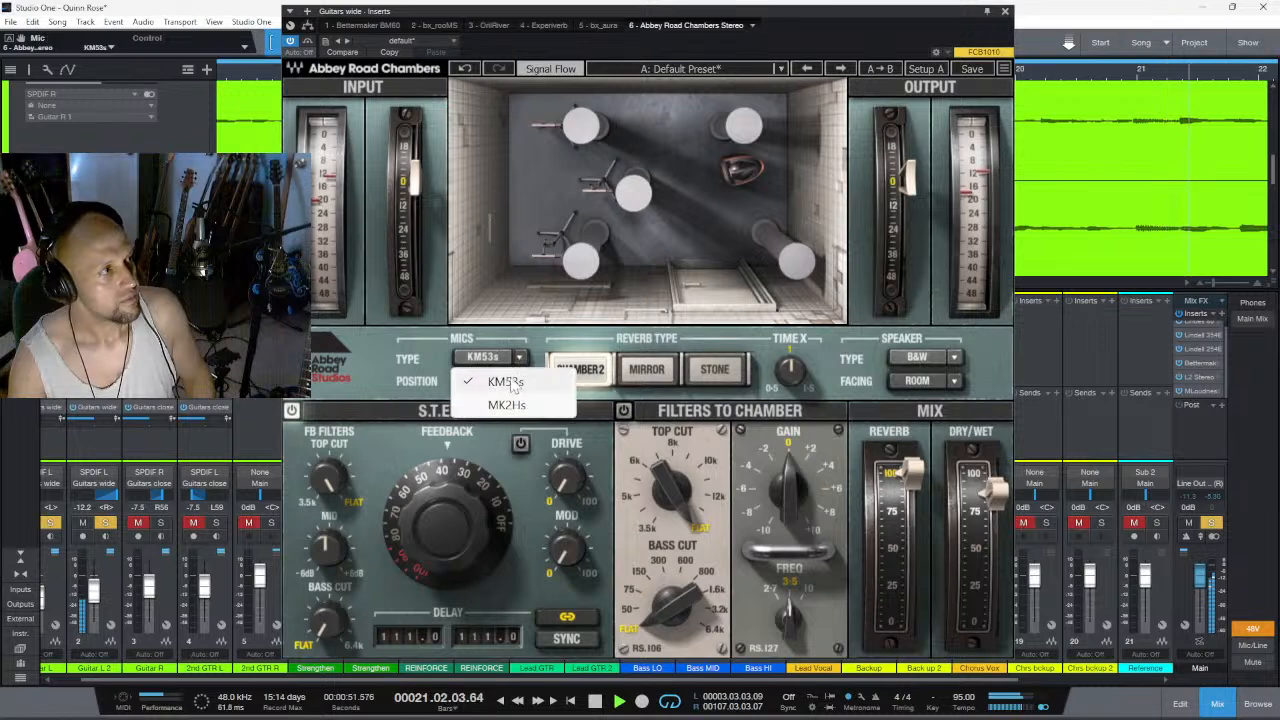
{"action": "left_click", "coordinate": [507, 405]}
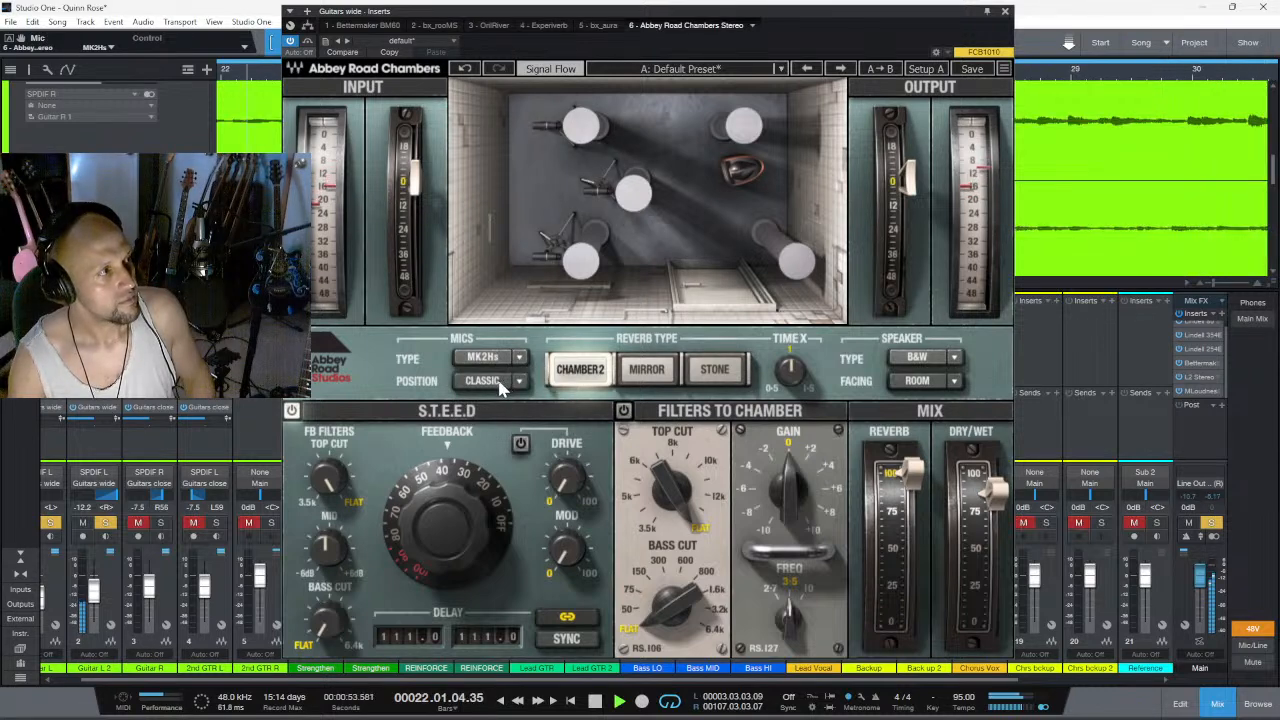
{"action": "left_click", "coordinate": [521, 389]}
{"action": "left_click", "coordinate": [513, 407]}
{"action": "left_click", "coordinate": [522, 384]}
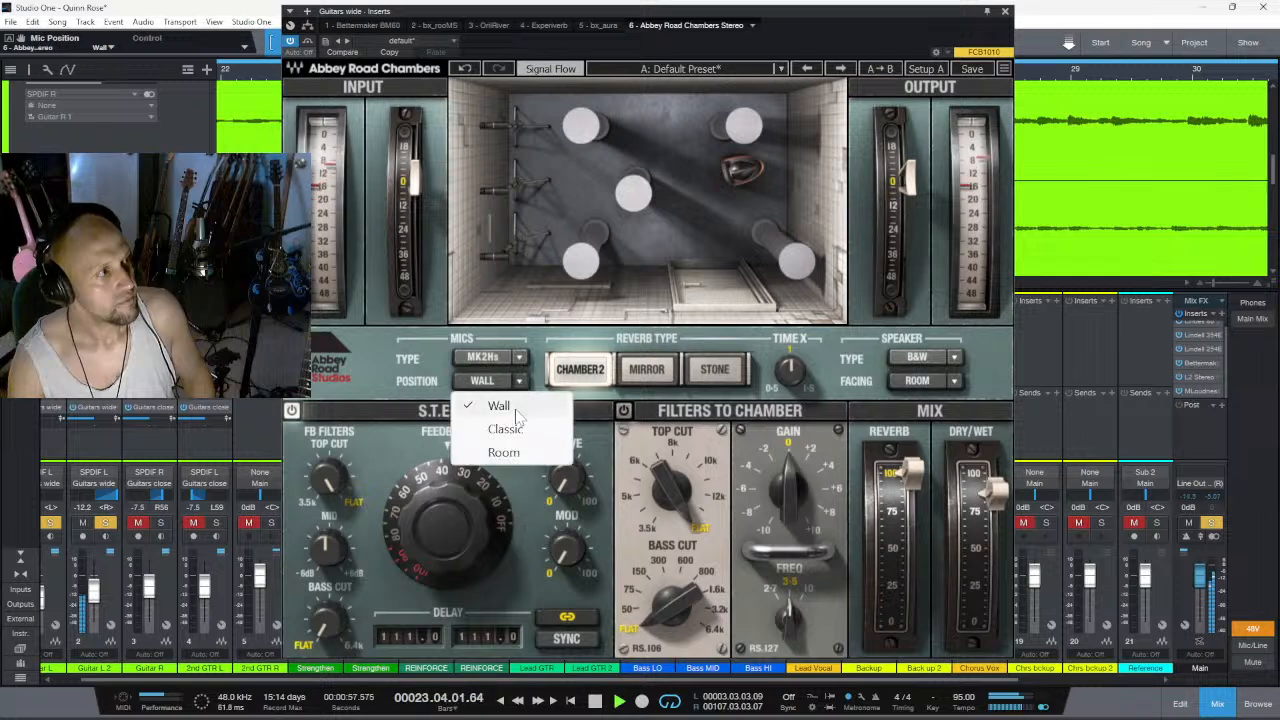
{"action": "left_click", "coordinate": [504, 452]}
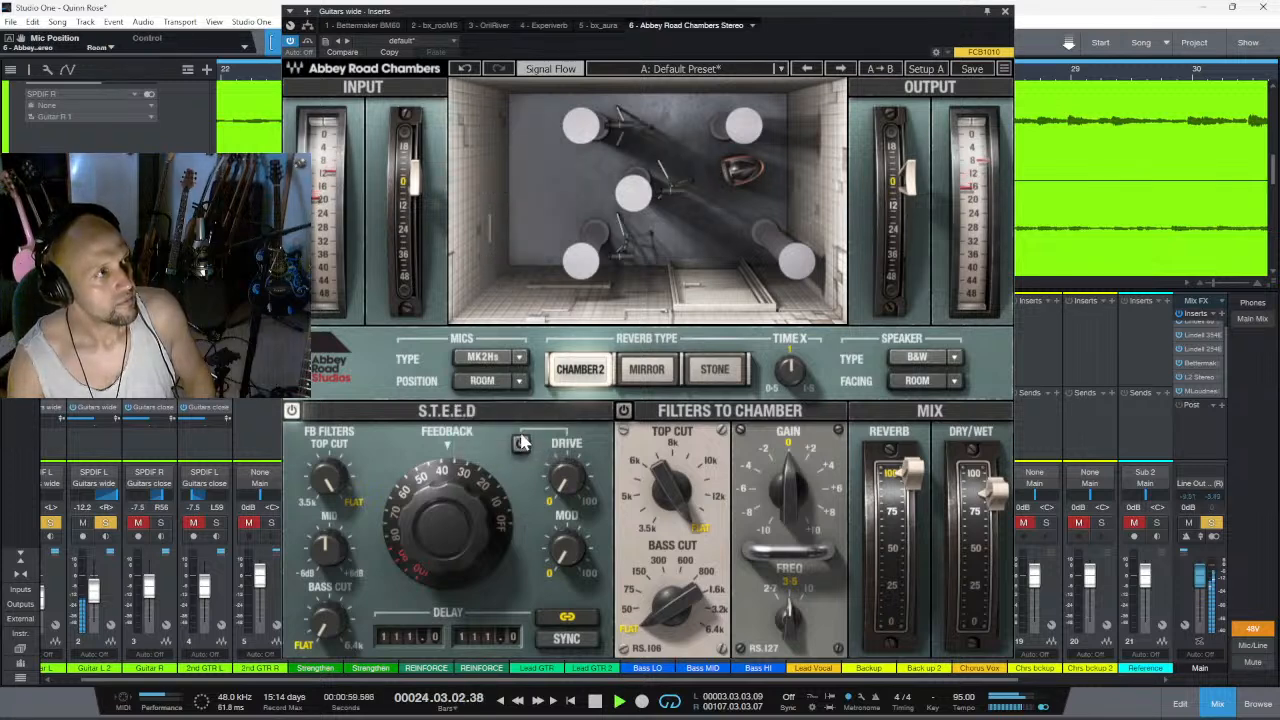
{"action": "left_click", "coordinate": [520, 382]}
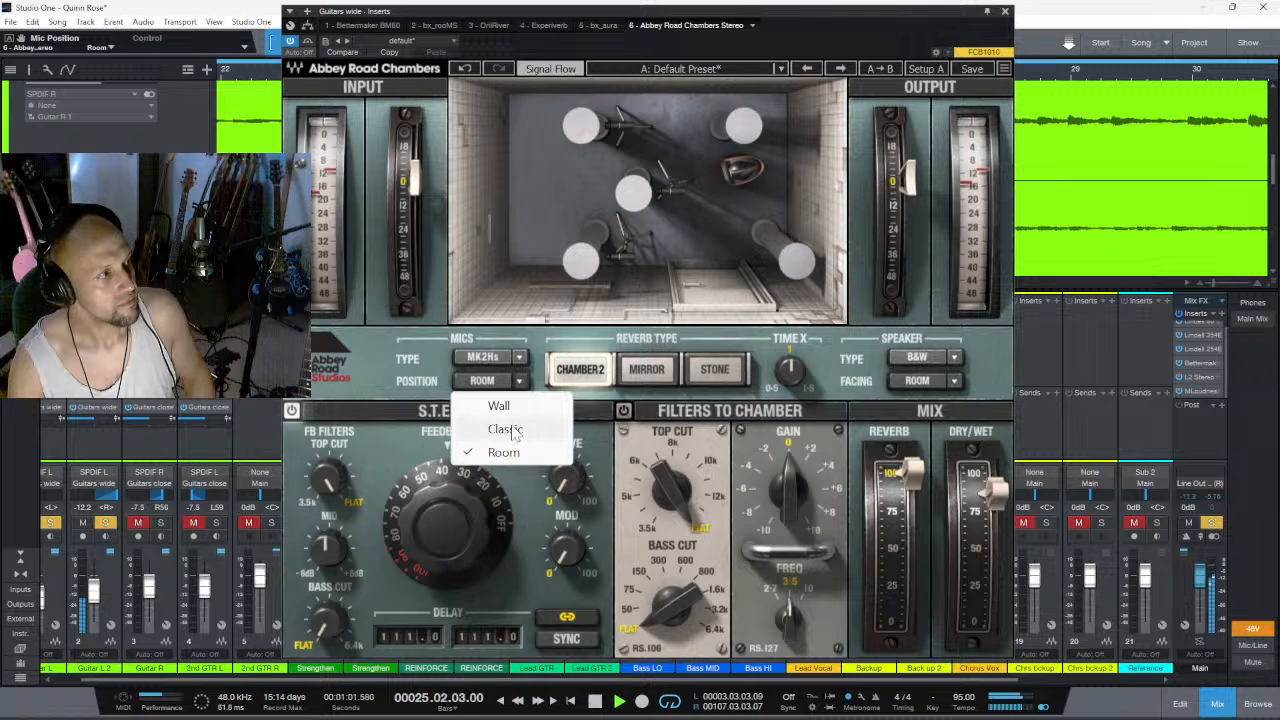
{"action": "left_click", "coordinate": [513, 429]}
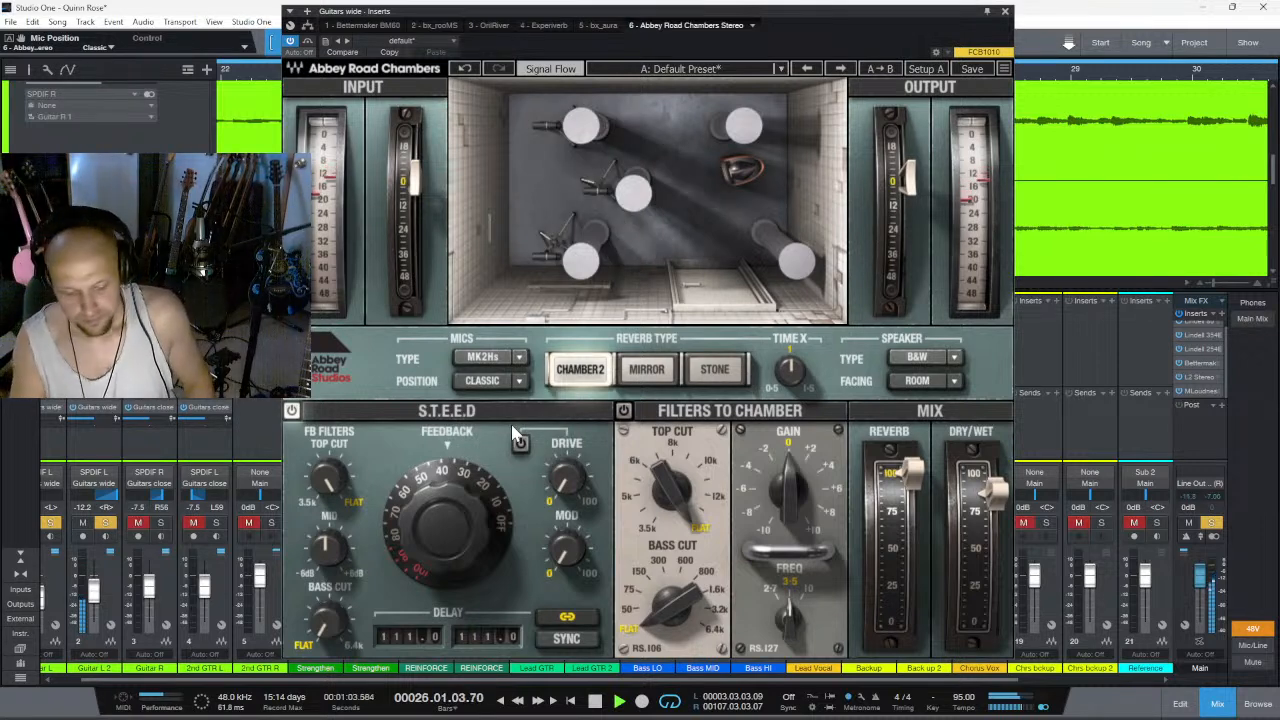
{"action": "key", "text": "space"}
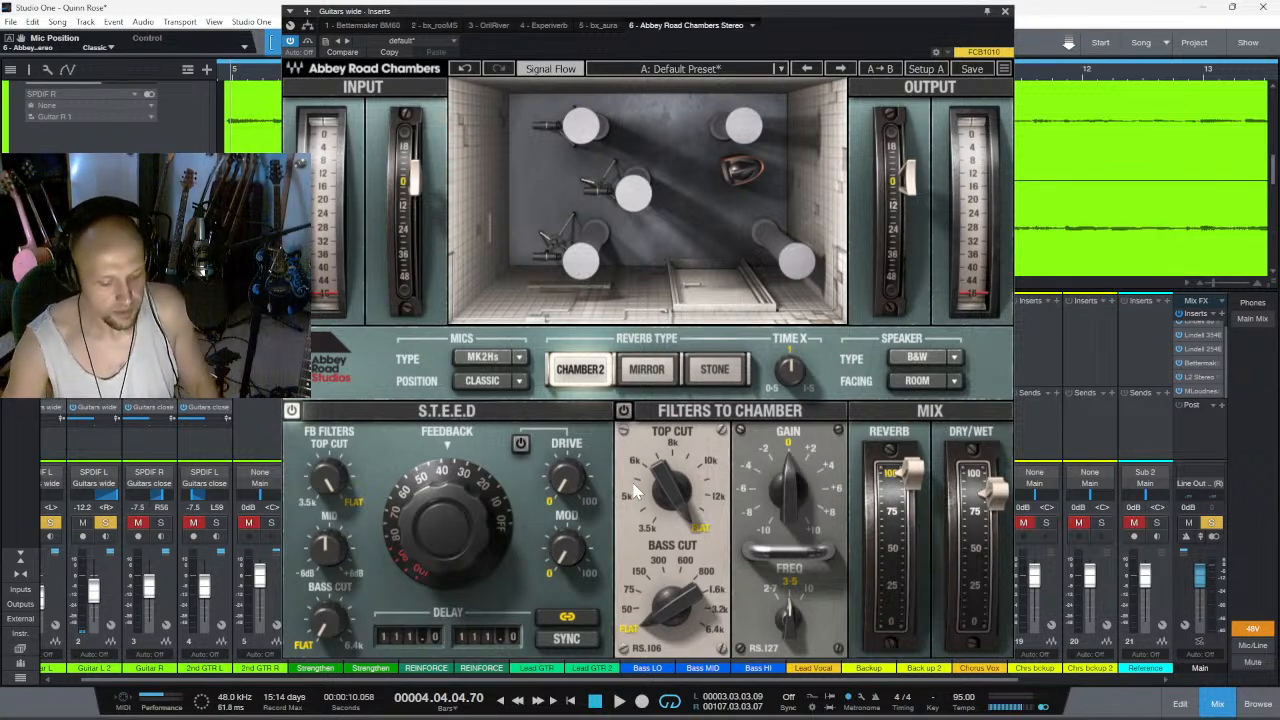
- Play the section and set the chamber filters to a 586 Hz bass cut and 10.65 kHz top cut, with dry/wet at 41%
{"action": "key", "text": "space"}
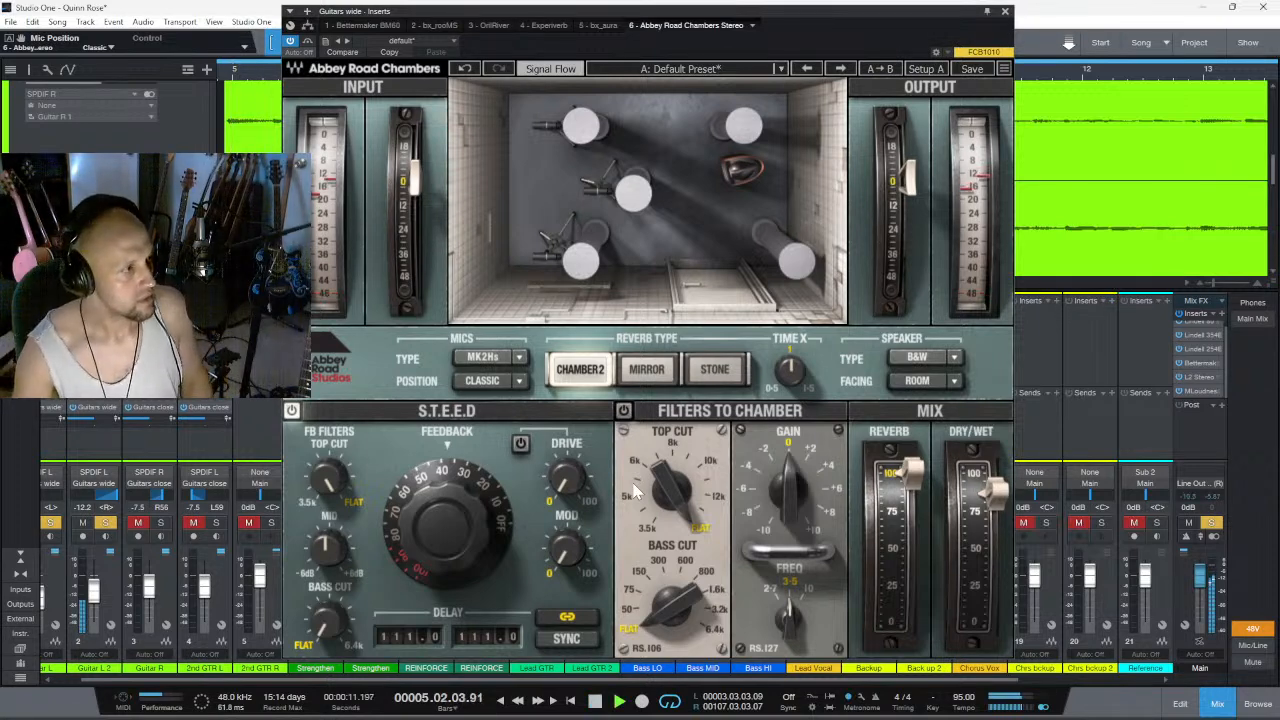
{"action": "left_click_drag", "start_coordinate": [678, 622], "coordinate": [678, 576]}
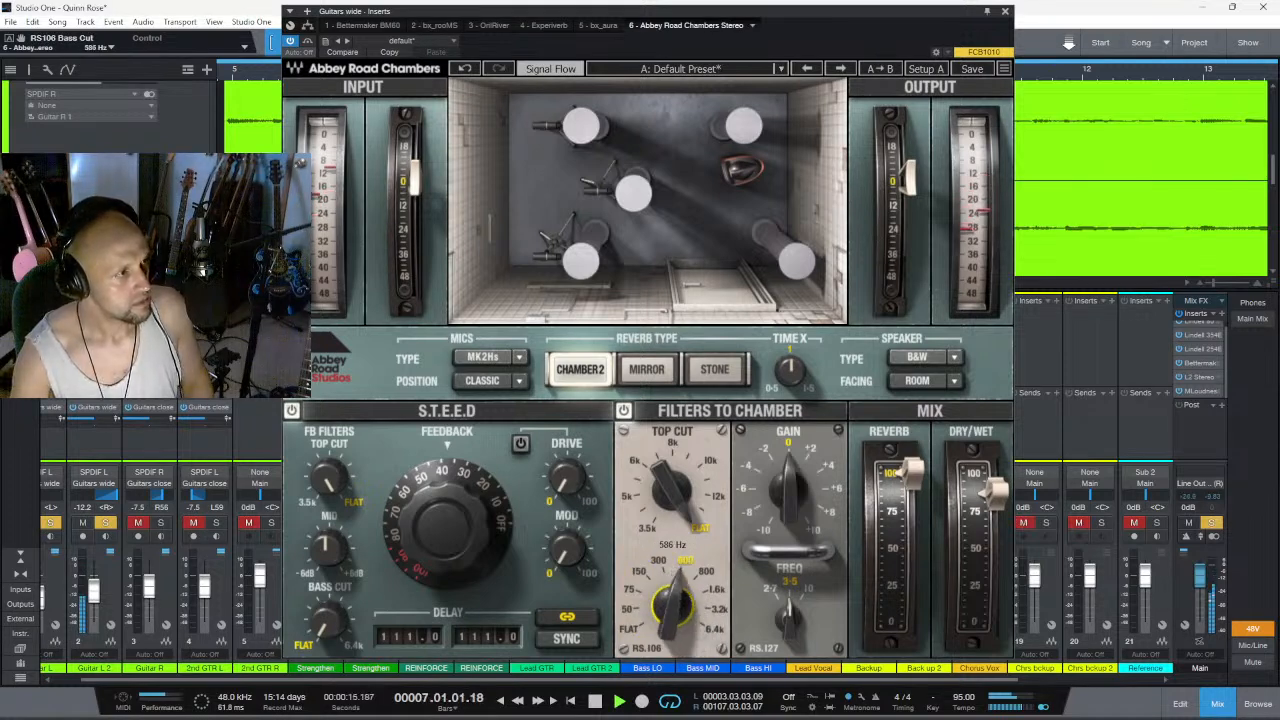
{"action": "left_click_drag", "start_coordinate": [984, 511], "coordinate": [991, 563]}
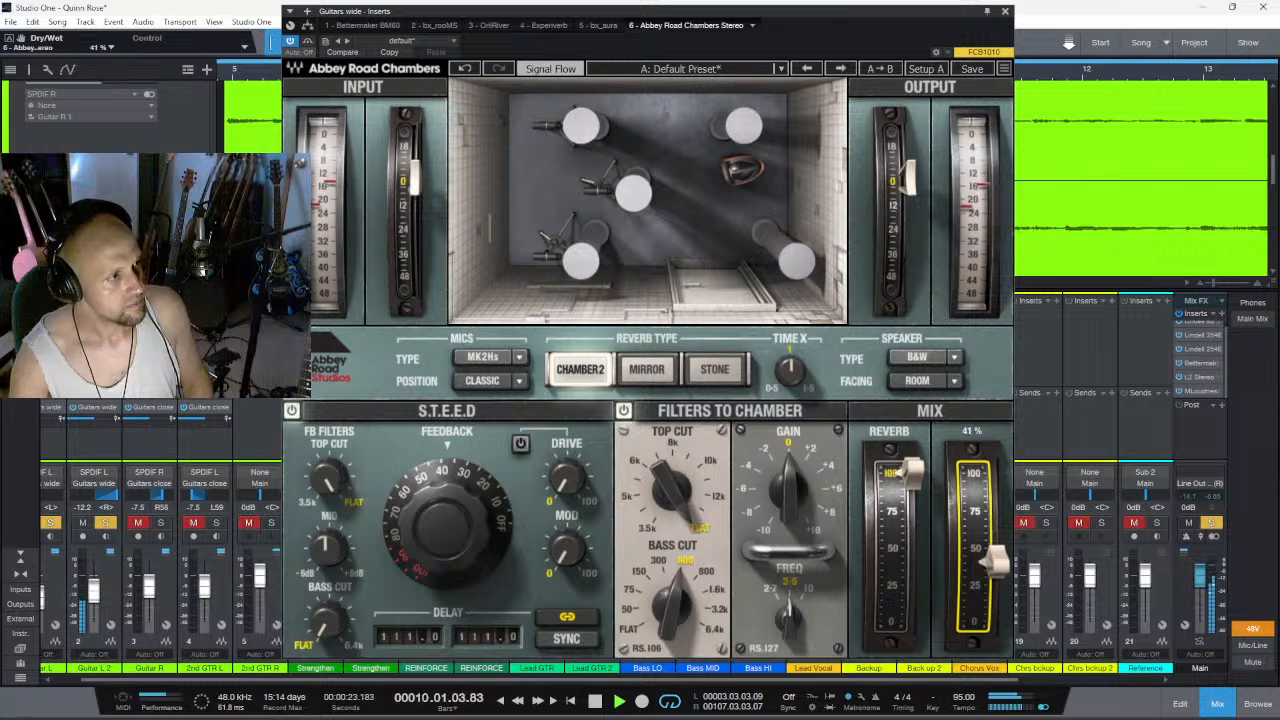
{"action": "left_click_drag", "start_coordinate": [665, 495], "coordinate": [665, 529]}
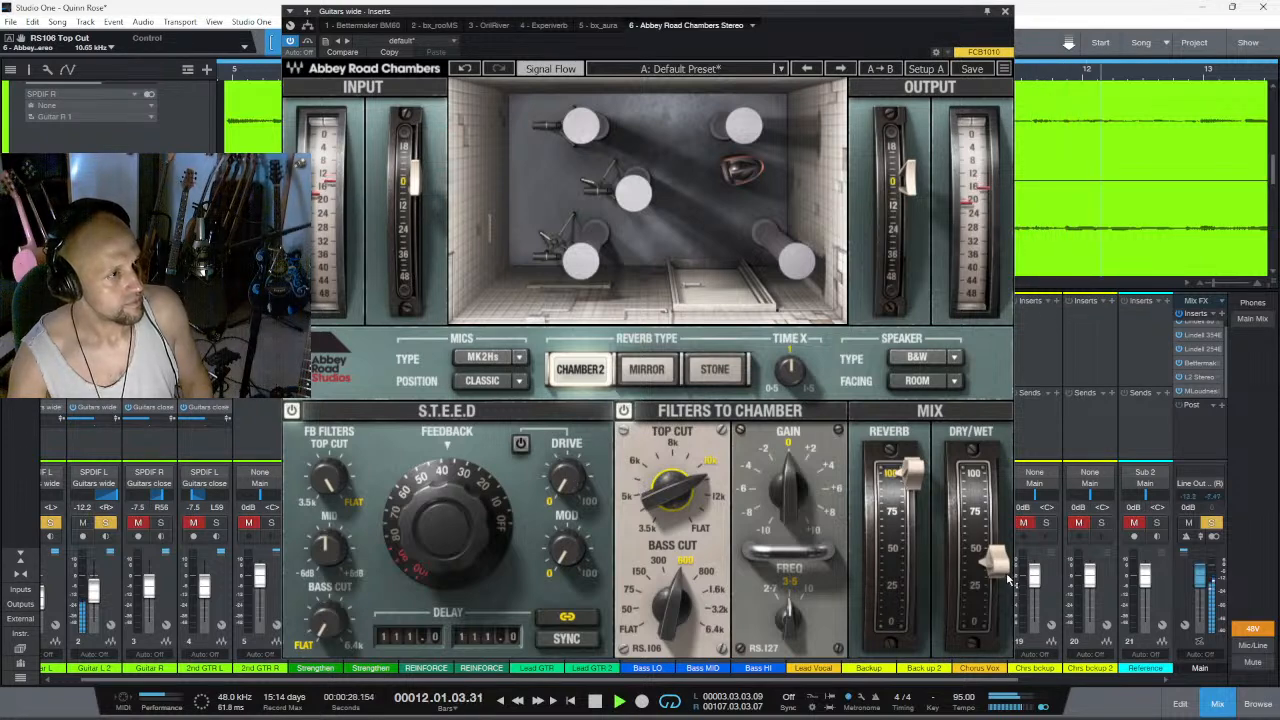
- Enable the S.T.E.E.D drive section, raise its drive, and set feedback to about 60 and modulation to 16
{"action": "left_click", "coordinate": [520, 443]}
{"action": "left_click_drag", "start_coordinate": [565, 490], "coordinate": [565, 462]}
{"action": "left_click_drag", "start_coordinate": [433, 525], "coordinate": [472, 475]}
{"action": "left_click_drag", "start_coordinate": [562, 585], "coordinate": [562, 572]}
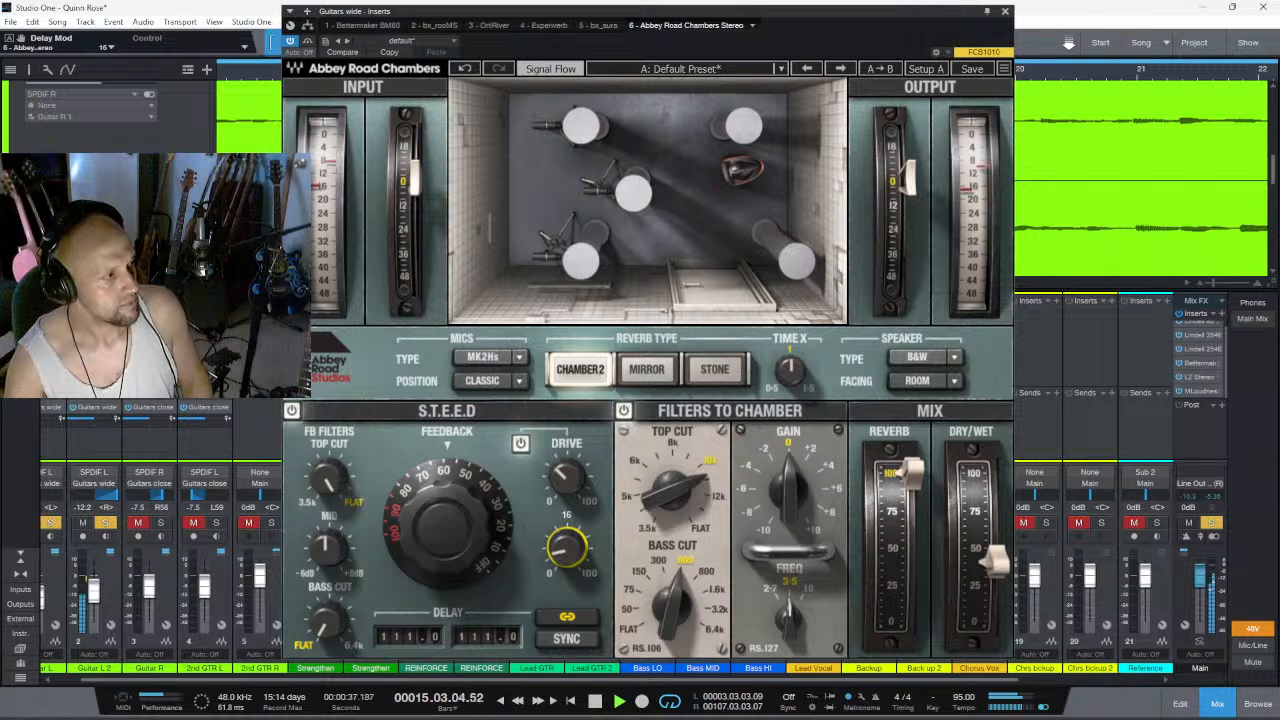
- Turn on tempo sync for the S.T.E.E.D delay, toggle the delay link, and leave it on
{"action": "left_click", "coordinate": [579, 644]}
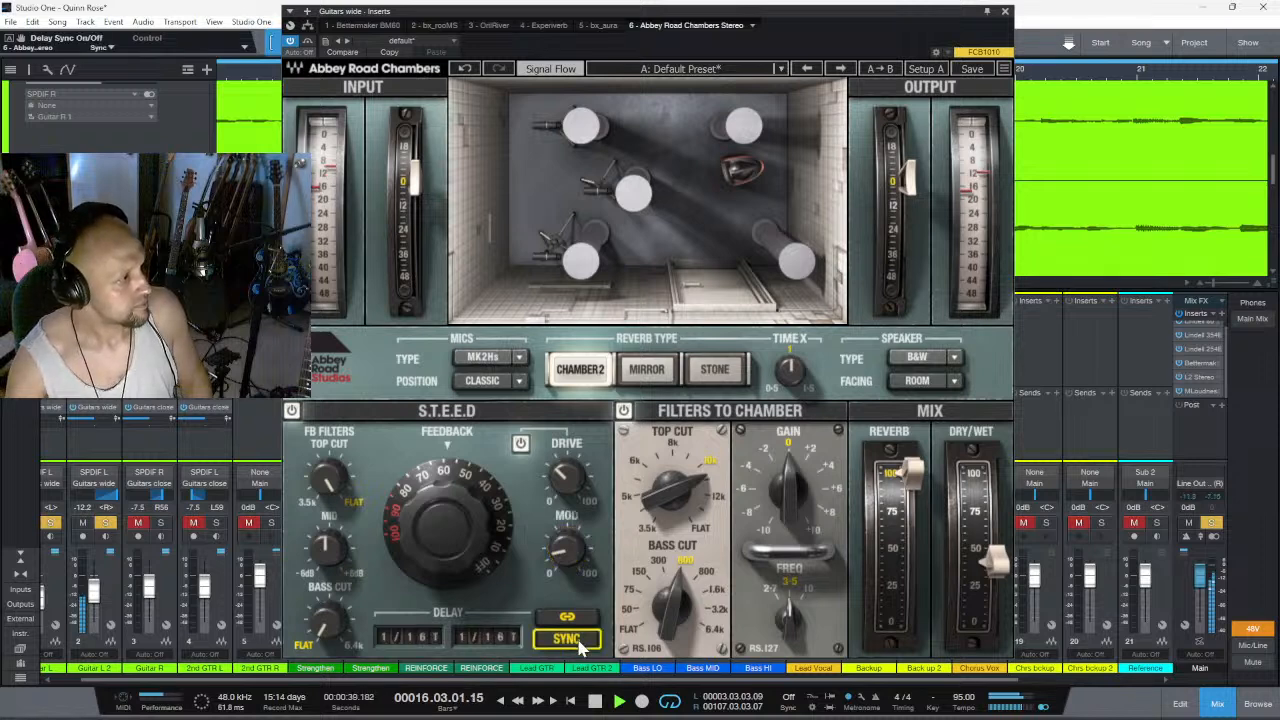
{"action": "left_click", "coordinate": [579, 644]}
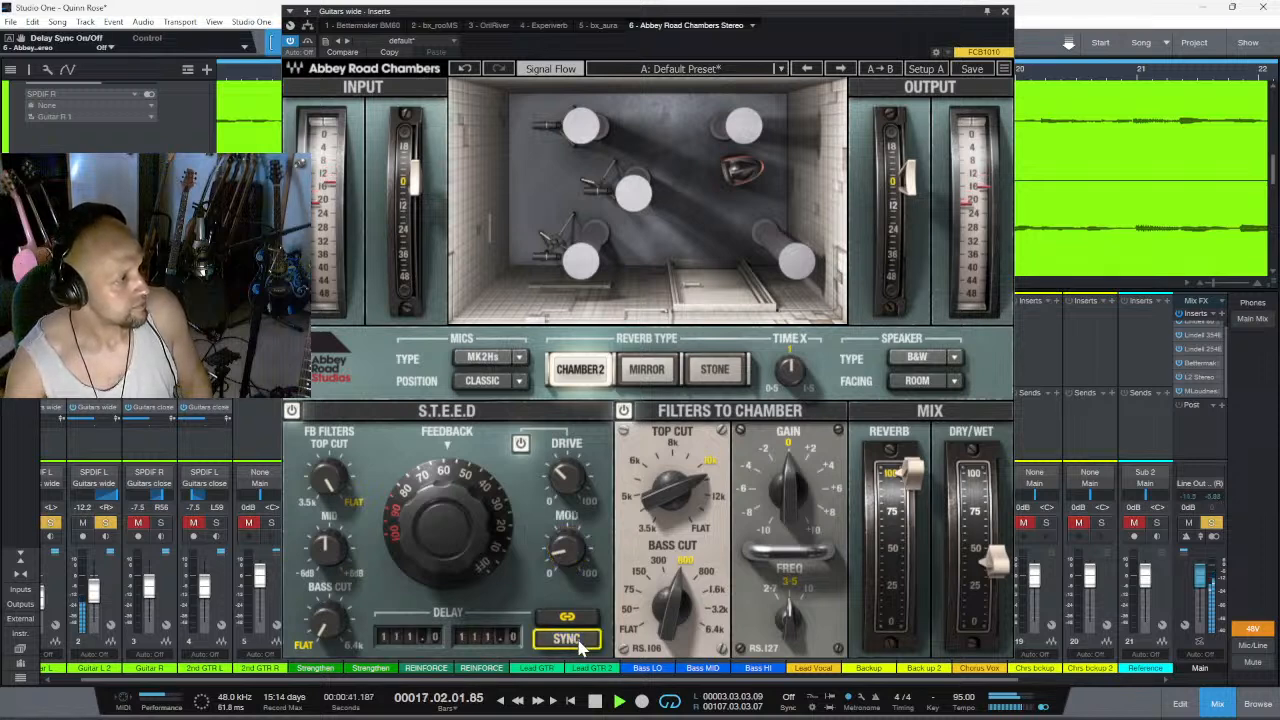
{"action": "left_click", "coordinate": [579, 644]}
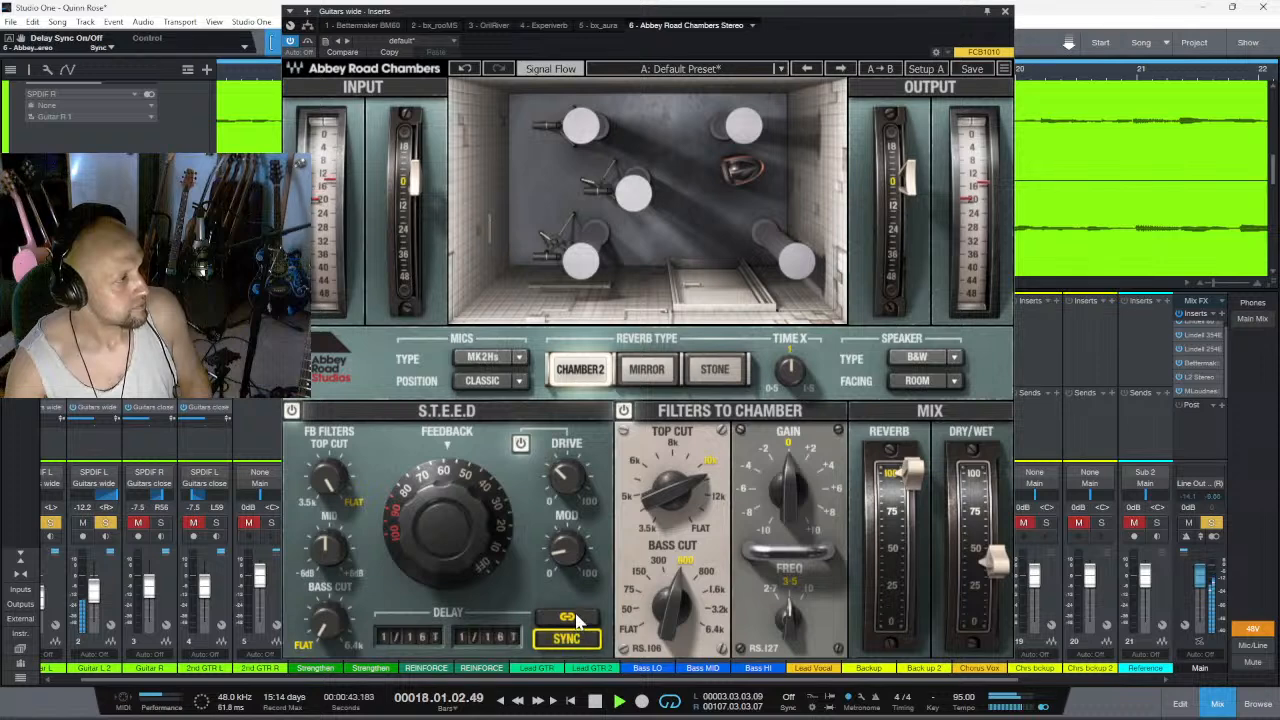
{"action": "left_click", "coordinate": [556, 619]}
{"action": "left_click", "coordinate": [562, 620]}
{"action": "left_click", "coordinate": [568, 618]}
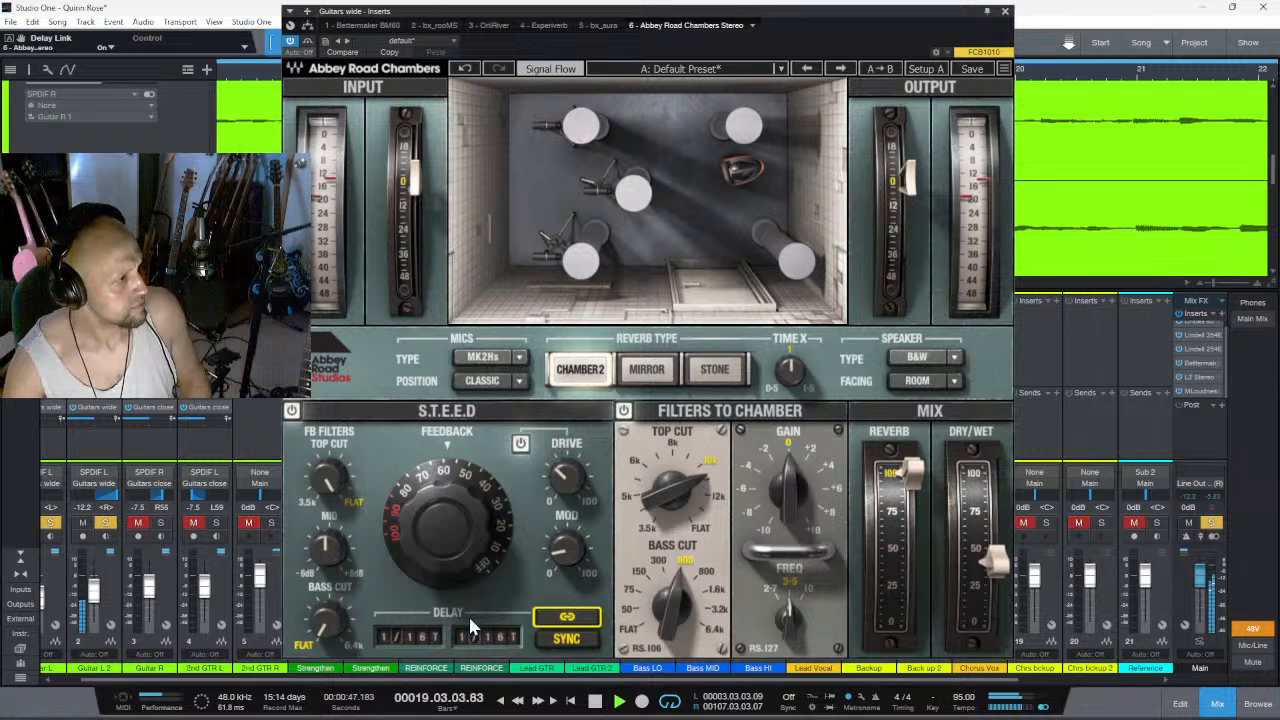
- Try a 1/8D division for the linked S.T.E.E.D delay times and settle on 1/8
{"action": "left_click", "coordinate": [479, 640]}
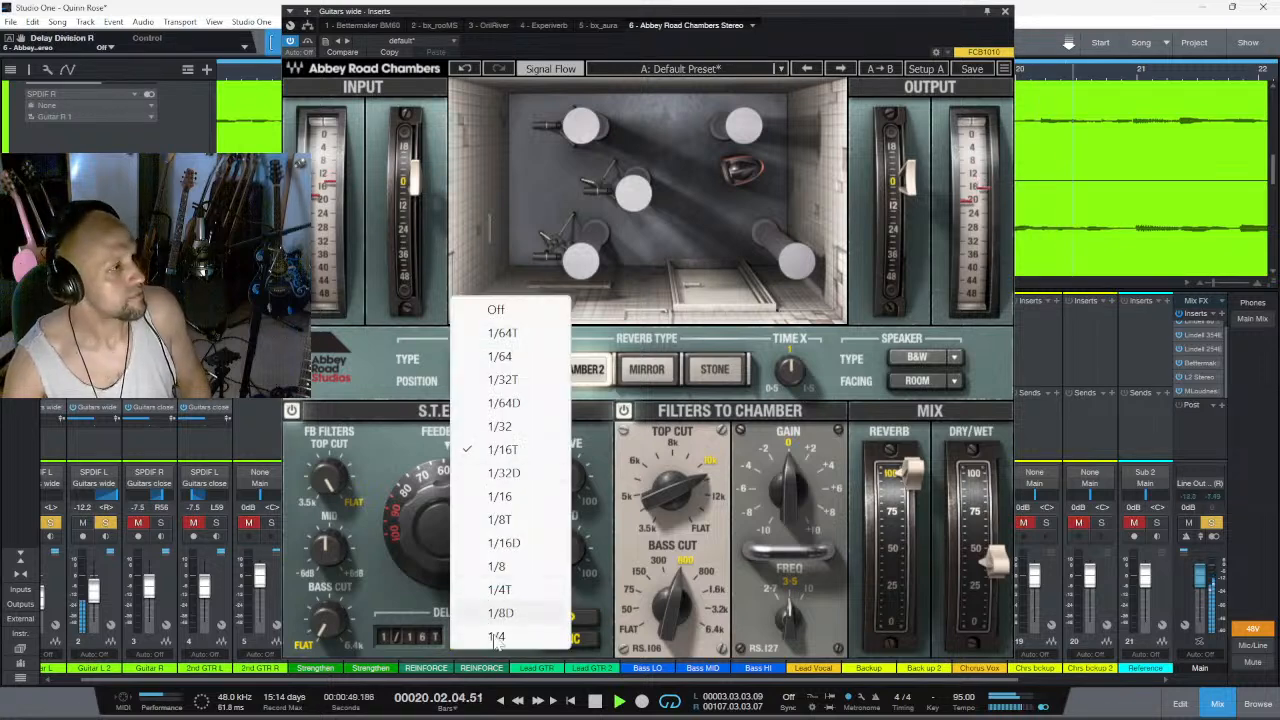
{"action": "left_click", "coordinate": [500, 612]}
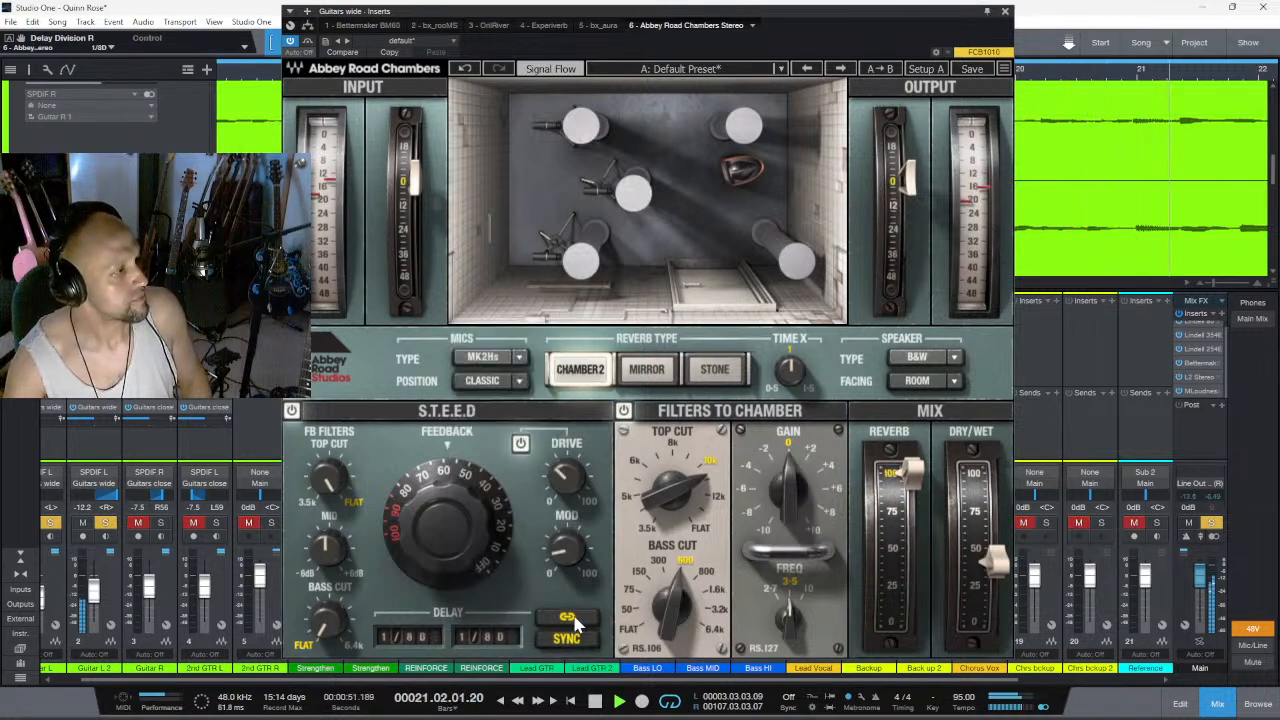
{"action": "left_click", "coordinate": [496, 642]}
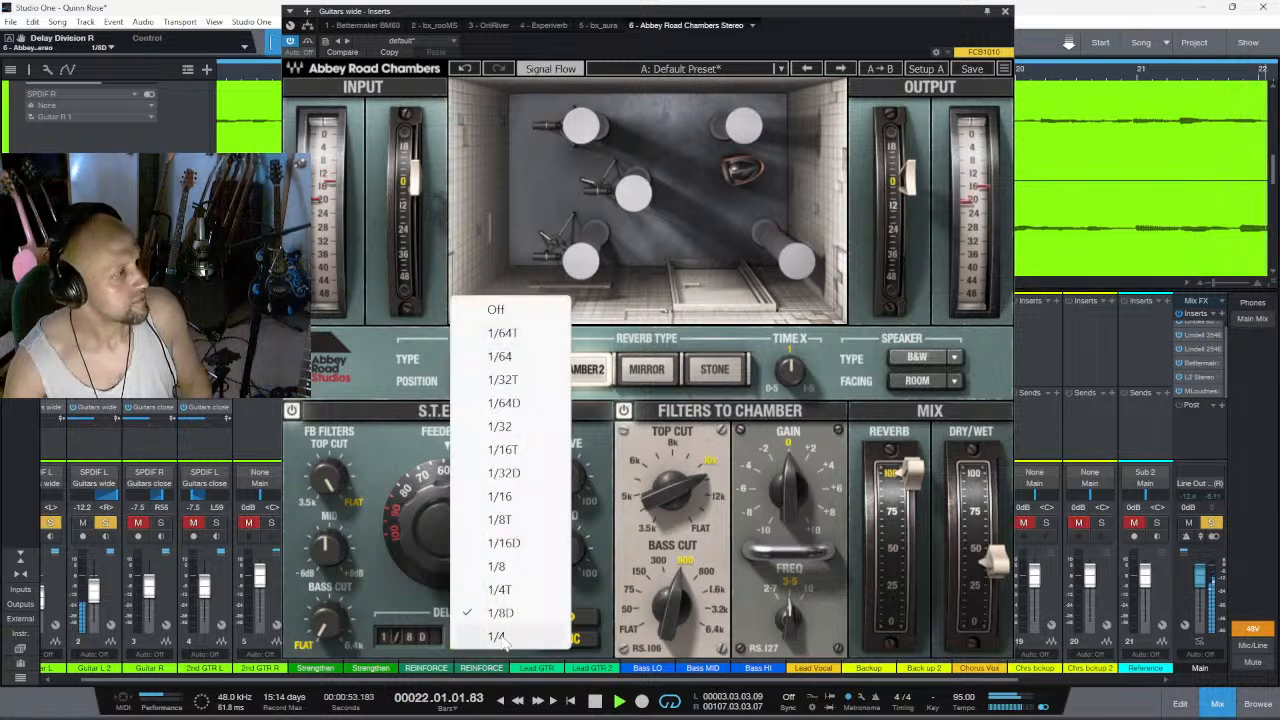
{"action": "left_click", "coordinate": [503, 640]}
{"action": "left_click", "coordinate": [503, 640]}
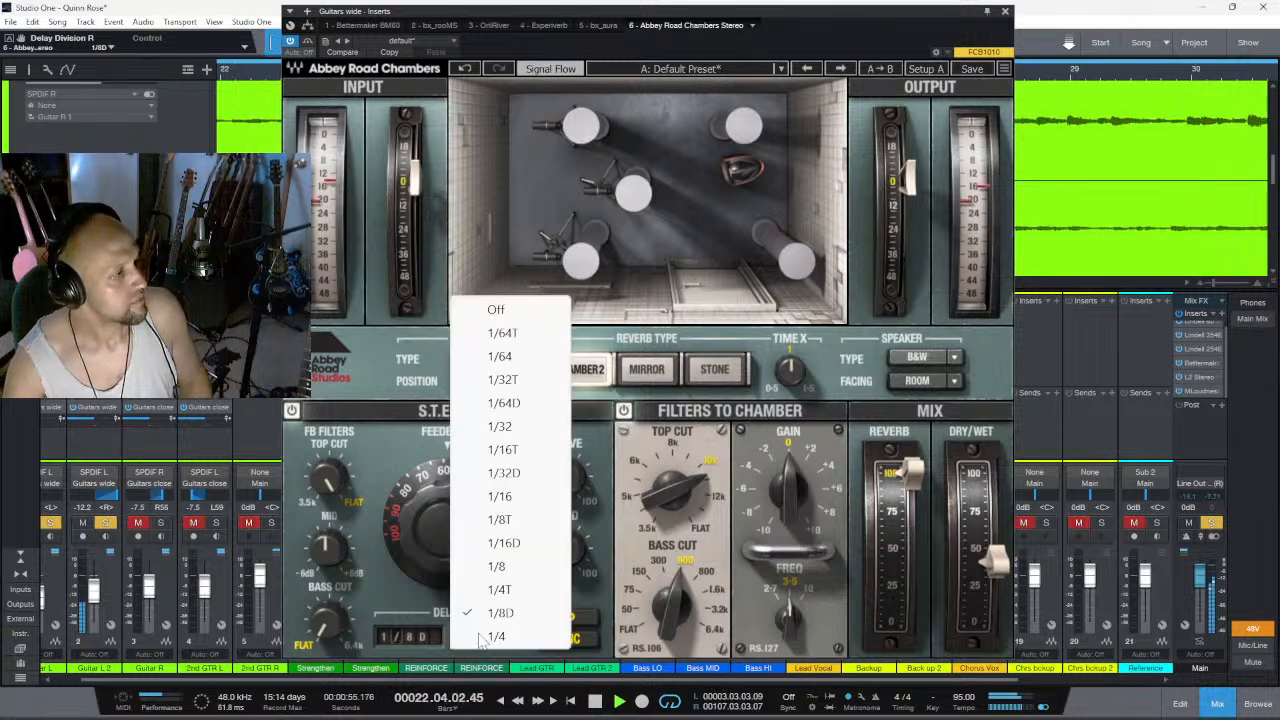
{"action": "left_click", "coordinate": [501, 638]}
{"action": "left_click", "coordinate": [501, 638]}
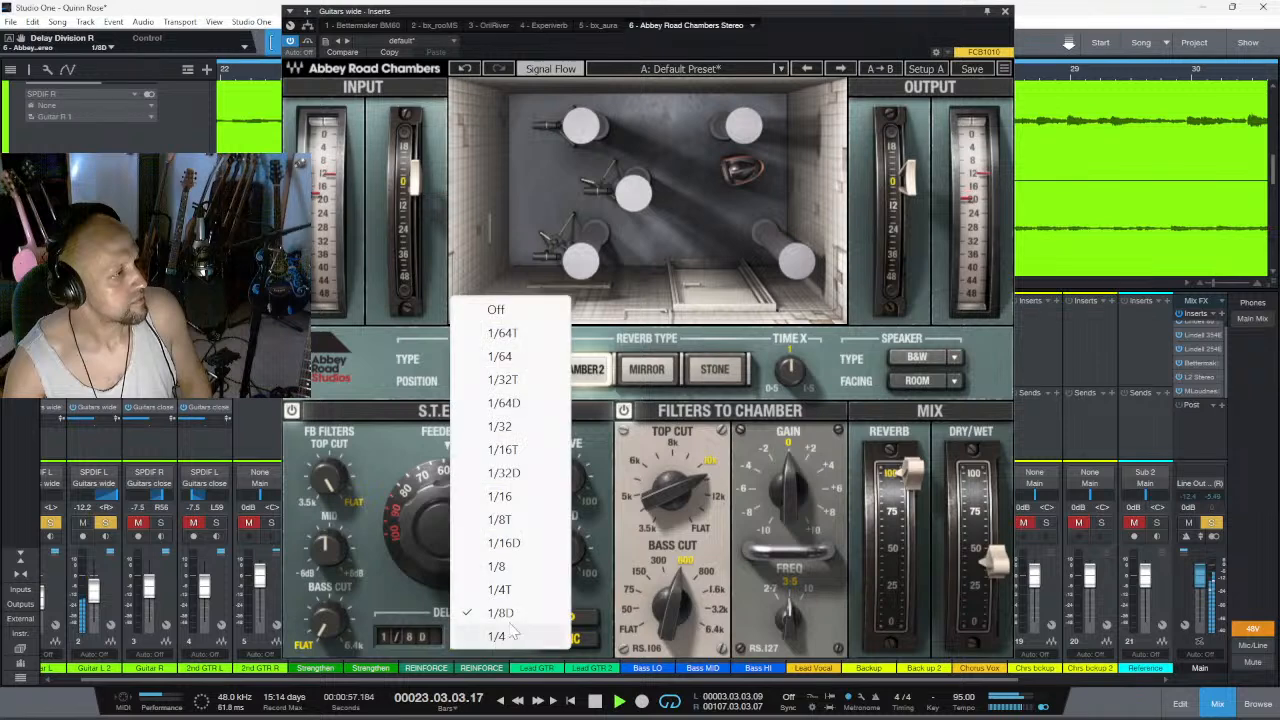
{"action": "left_click", "coordinate": [507, 578]}
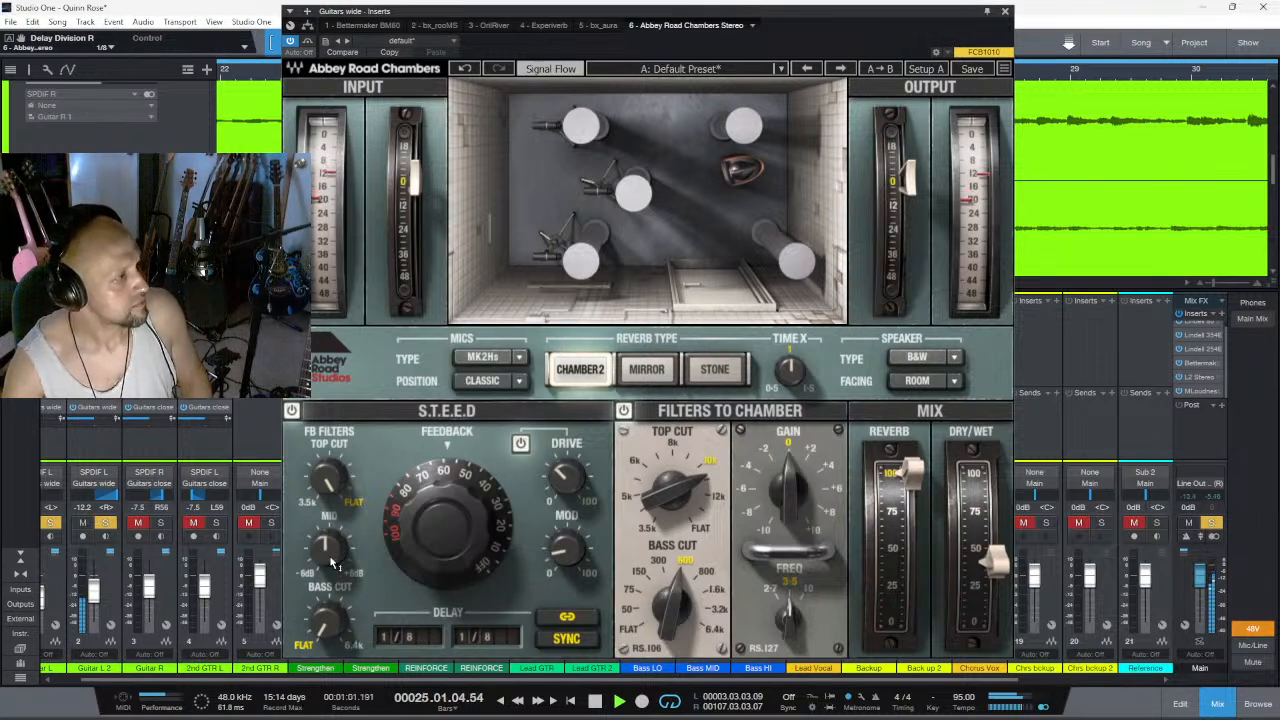
- Lower the S.T.E.E.D feedback top cut slightly below flat, toggle the drive switch, and set the reverb mix to 100%
{"action": "left_click_drag", "start_coordinate": [336, 488], "coordinate": [336, 499]}
{"action": "left_click", "coordinate": [521, 445]}
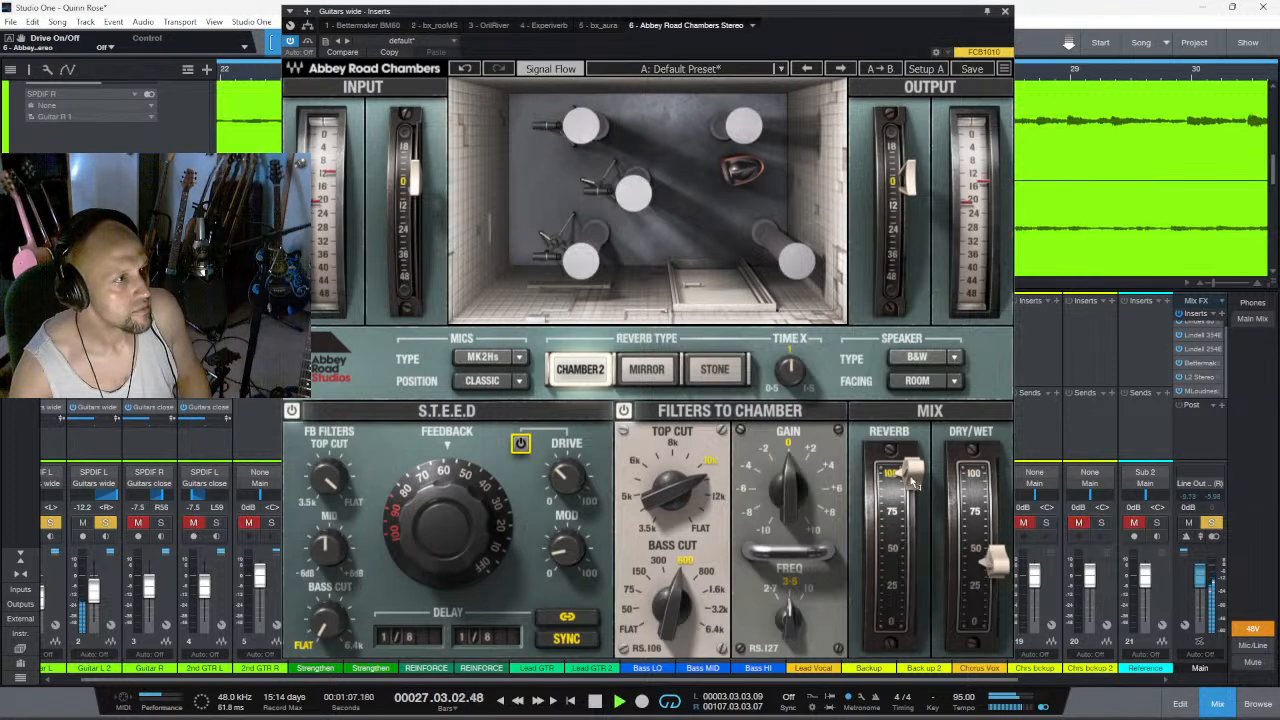
{"action": "mouse_move", "coordinate": [906, 478]}
{"action": "left_mouse_down"}
{"action": "mouse_move", "coordinate": [906, 534]}
{"action": "mouse_move", "coordinate": [906, 469]}
{"action": "left_mouse_up"}
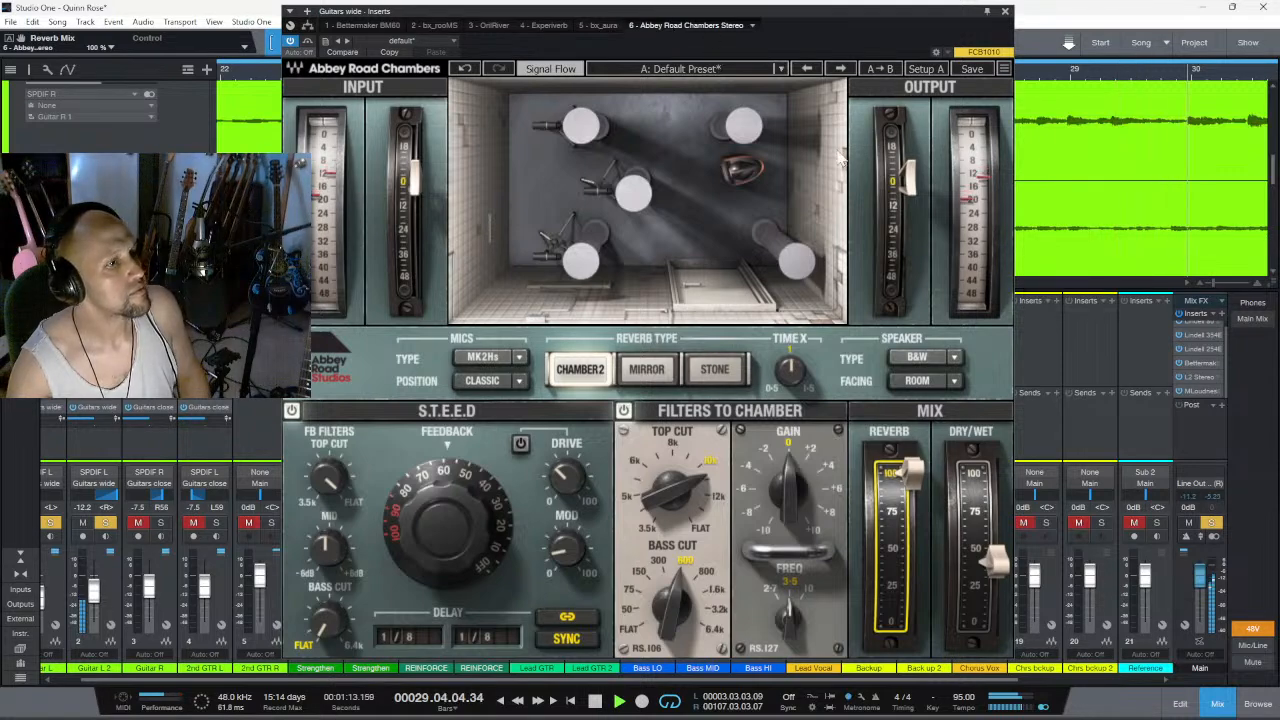
- Inspect the L2 limiter and MLoudnessAnalyzer on the main bus, and reset the loudness measurement during playback
{"action": "left_click_drag", "start_coordinate": [837, 17], "coordinate": [557, 30]}
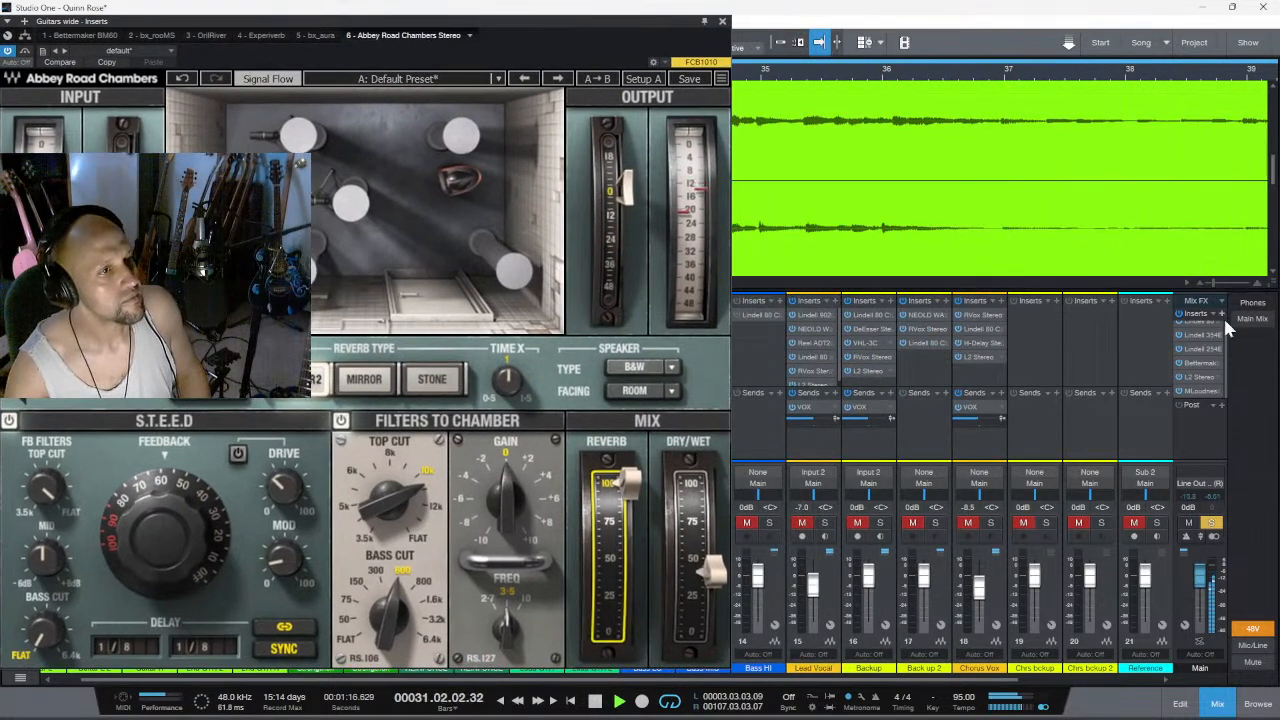
{"action": "left_click", "coordinate": [1199, 377]}
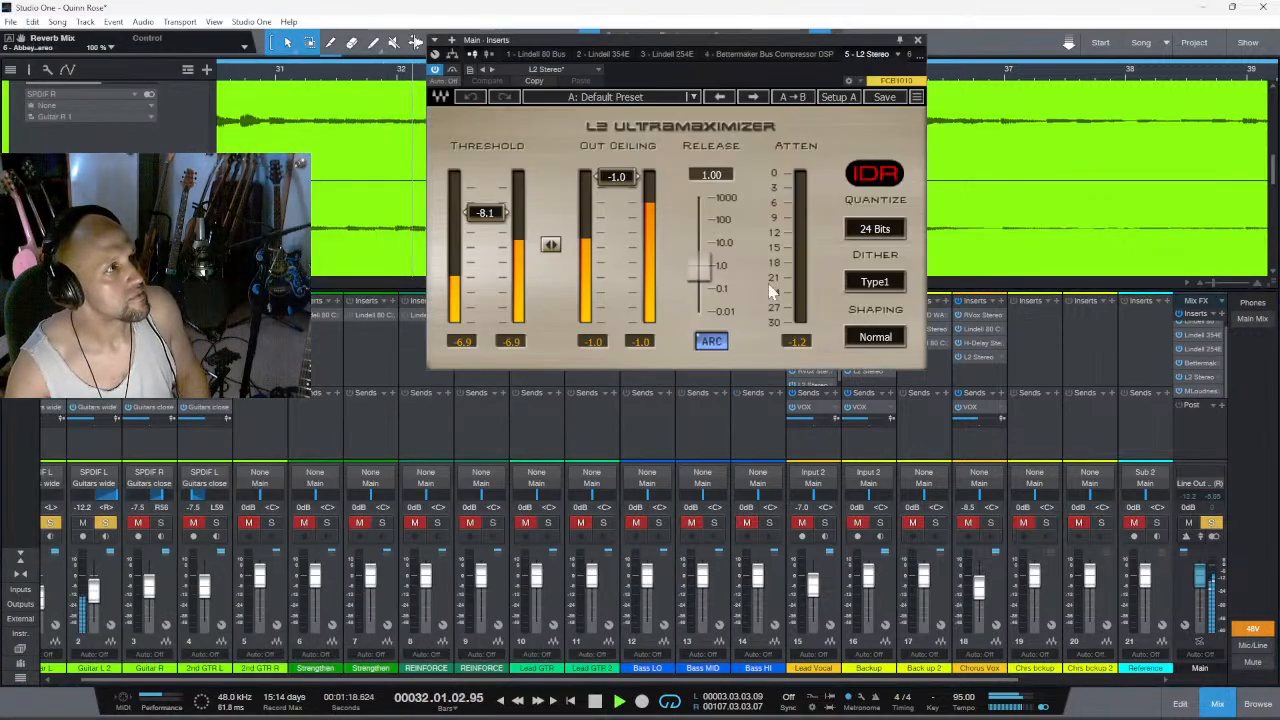
{"action": "left_click", "coordinate": [1210, 400]}
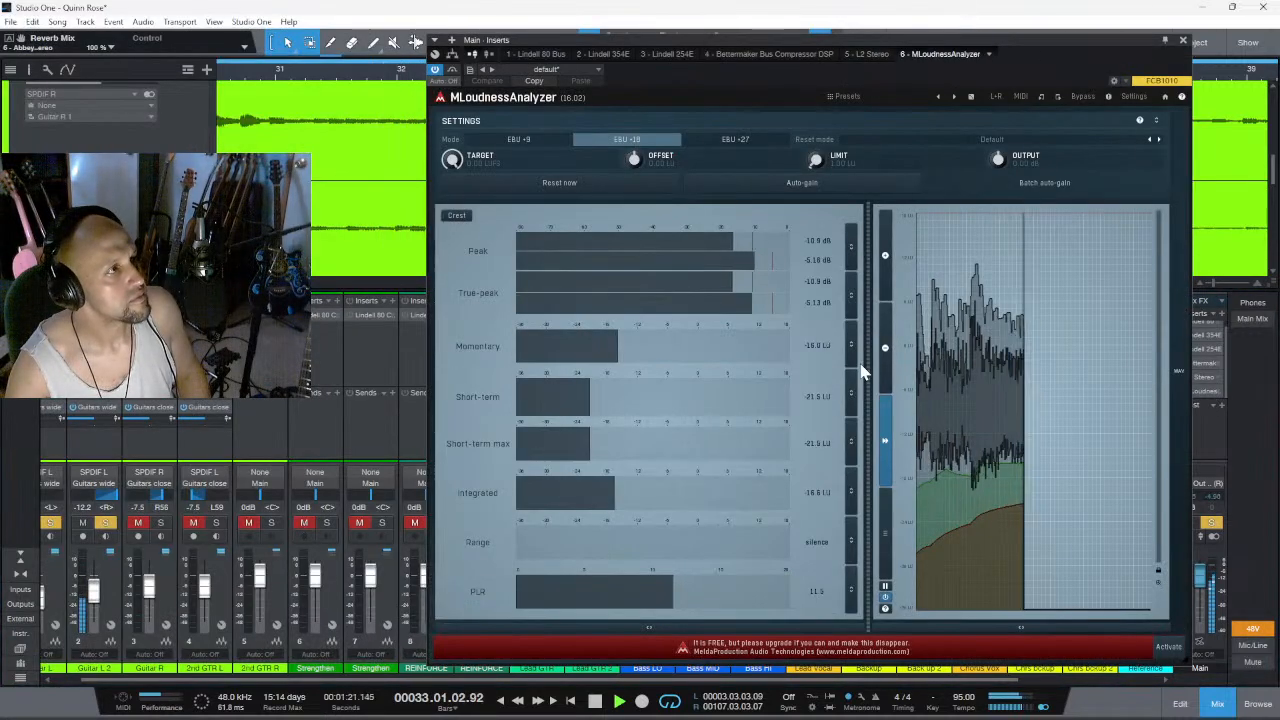
{"action": "left_click", "coordinate": [571, 185]}
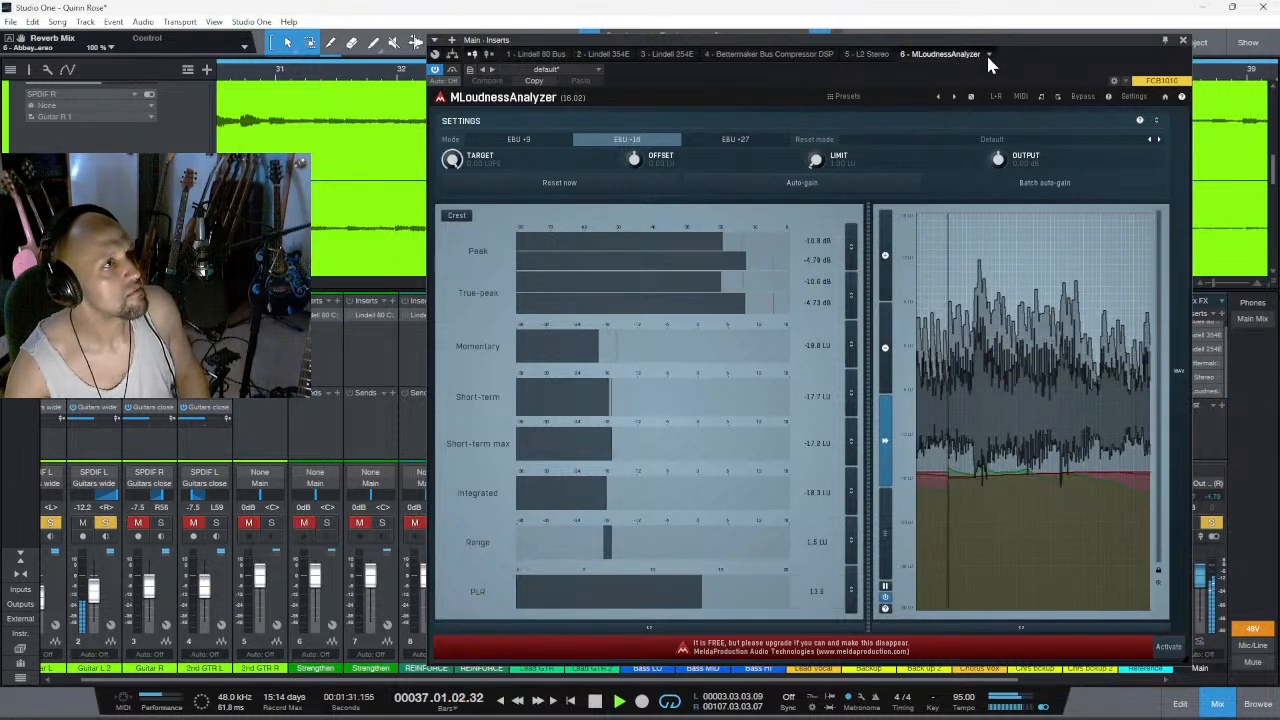
- Check the levels in the main bus's L2 Ultramaximizer and Bettermaker Bus Compressor, and stop playback
{"action": "left_click", "coordinate": [865, 54]}
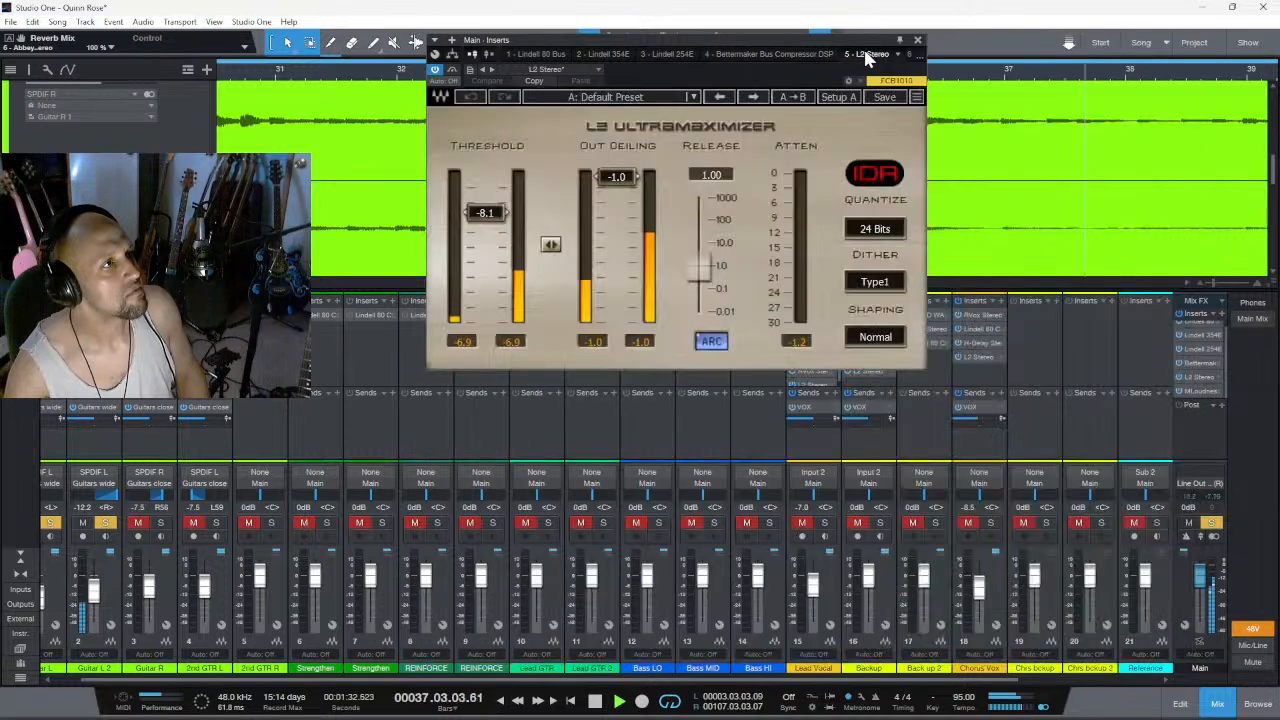
{"action": "left_click", "coordinate": [794, 55]}
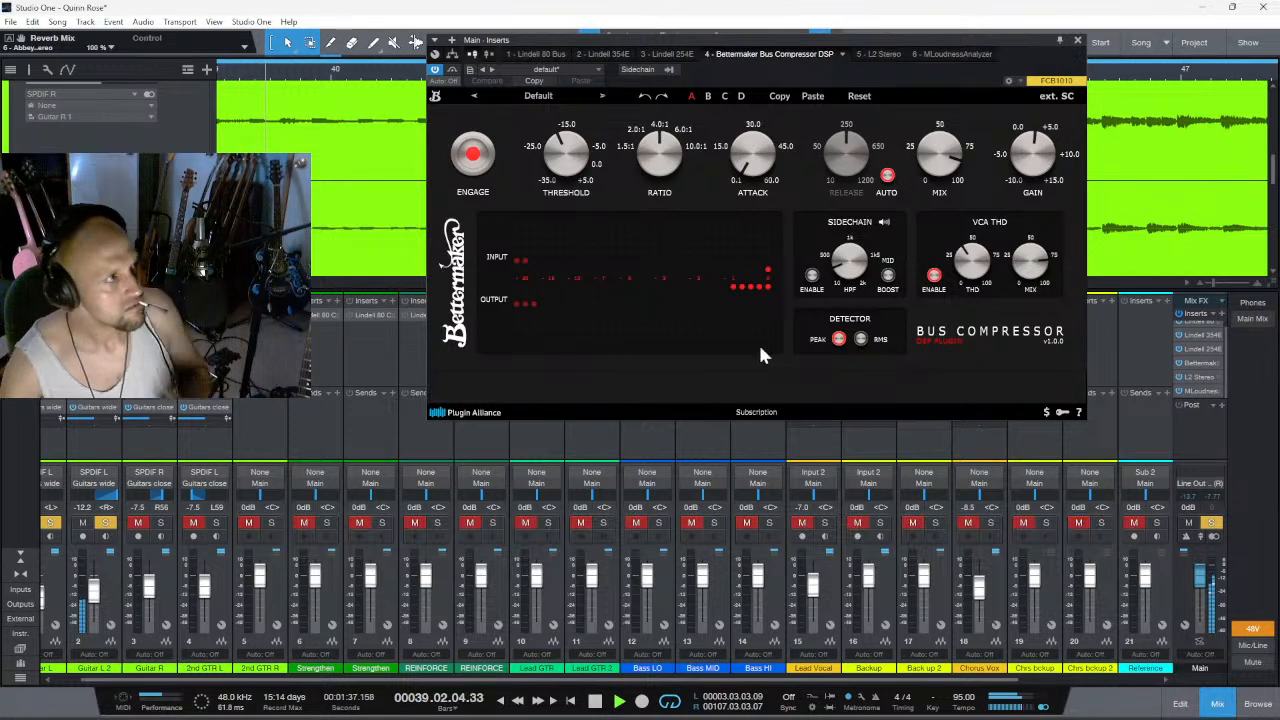
{"action": "key", "text": "space"}
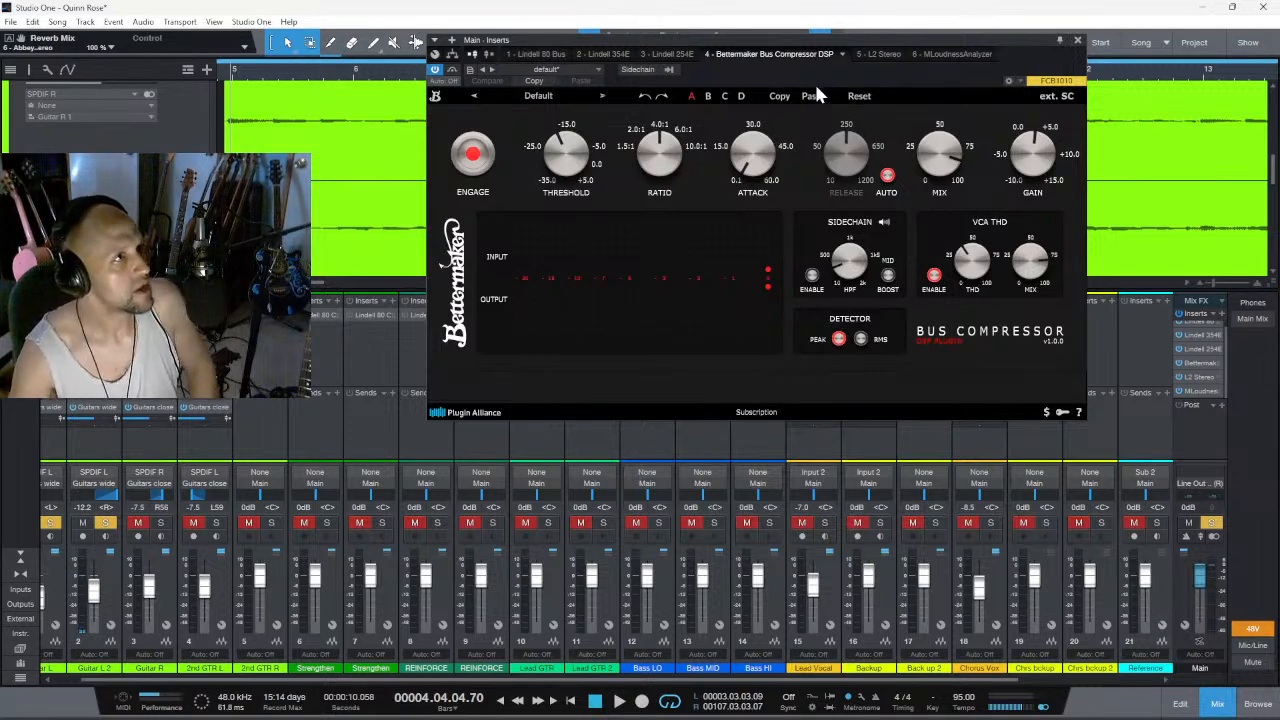
- Clear the solos on Guitar L and Guitar L 2, and solo the Guitars wide effect channel again
{"action": "left_click_drag", "start_coordinate": [931, 33], "coordinate": [560, 51]}
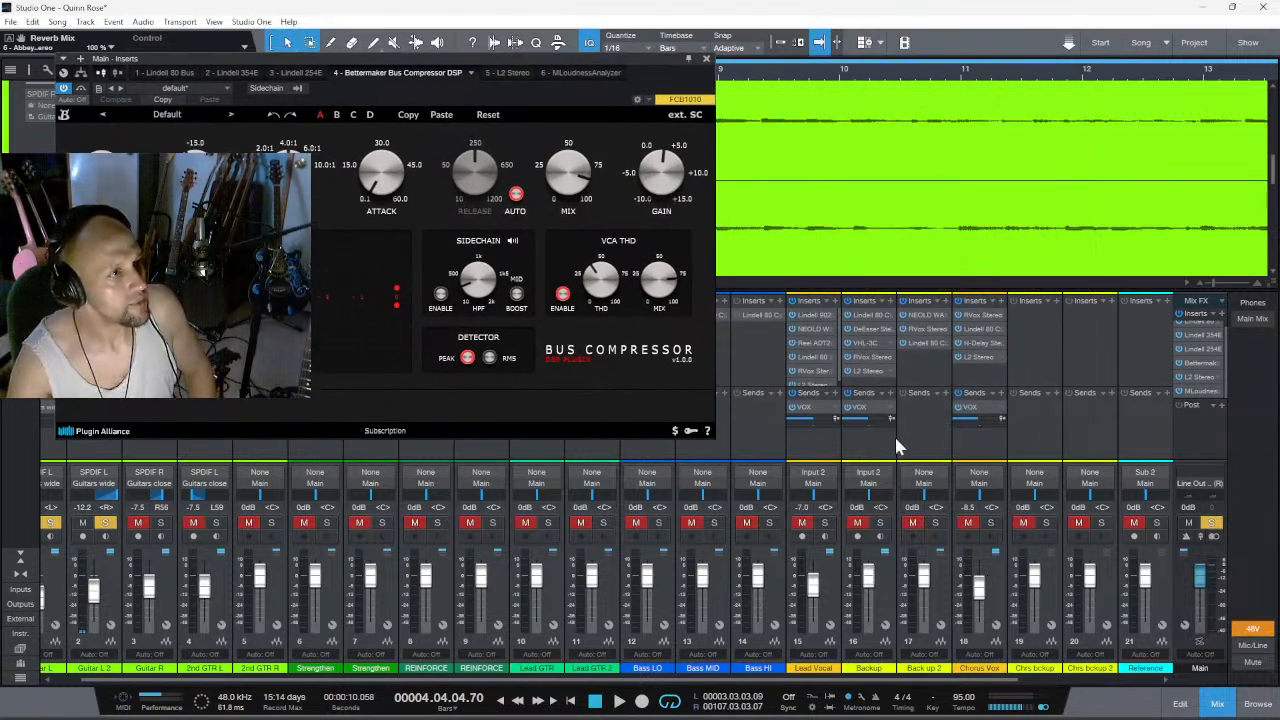
{"action": "left_click", "coordinate": [1146, 681]}
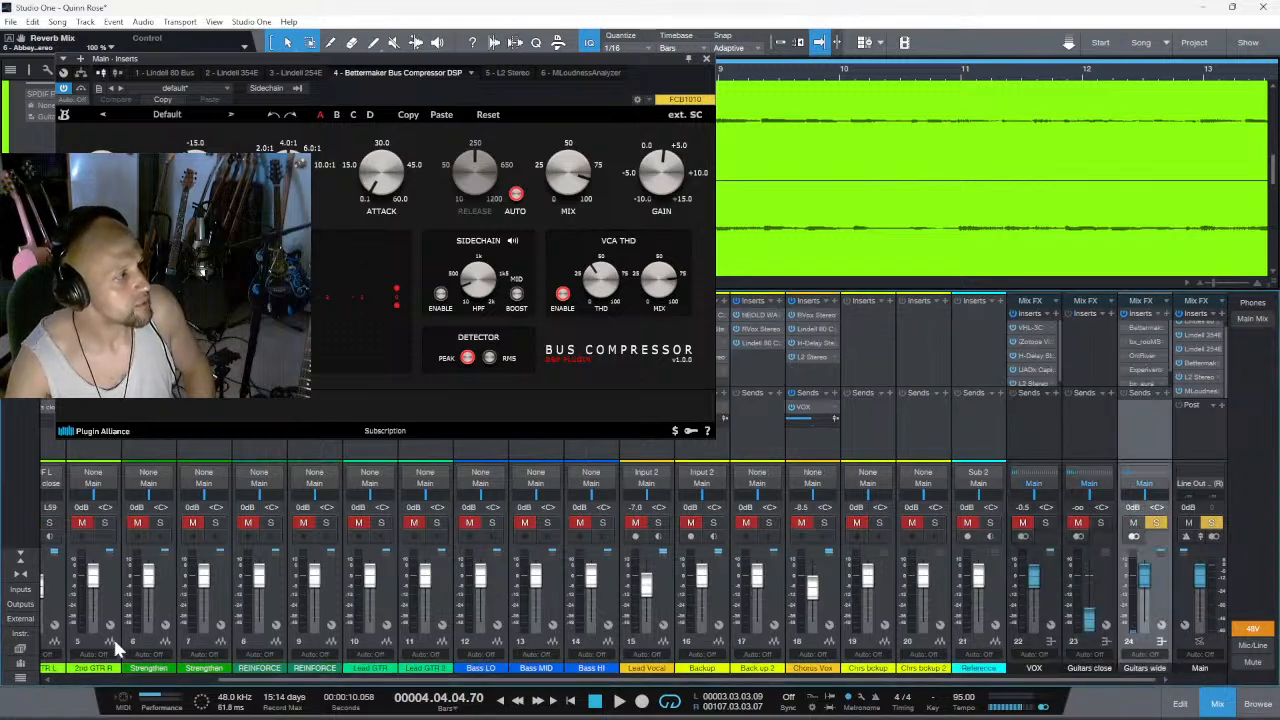
{"action": "left_click", "coordinate": [58, 681]}
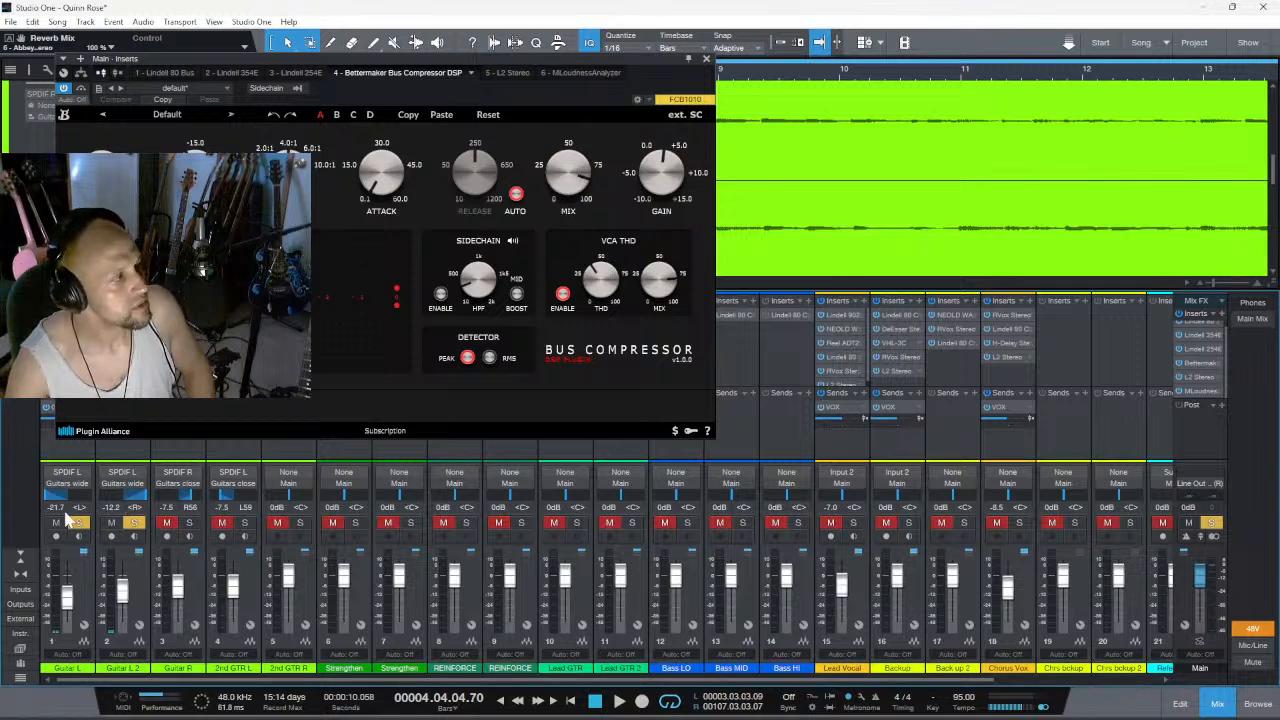
{"action": "left_click", "coordinate": [83, 523]}
{"action": "left_click", "coordinate": [118, 524]}
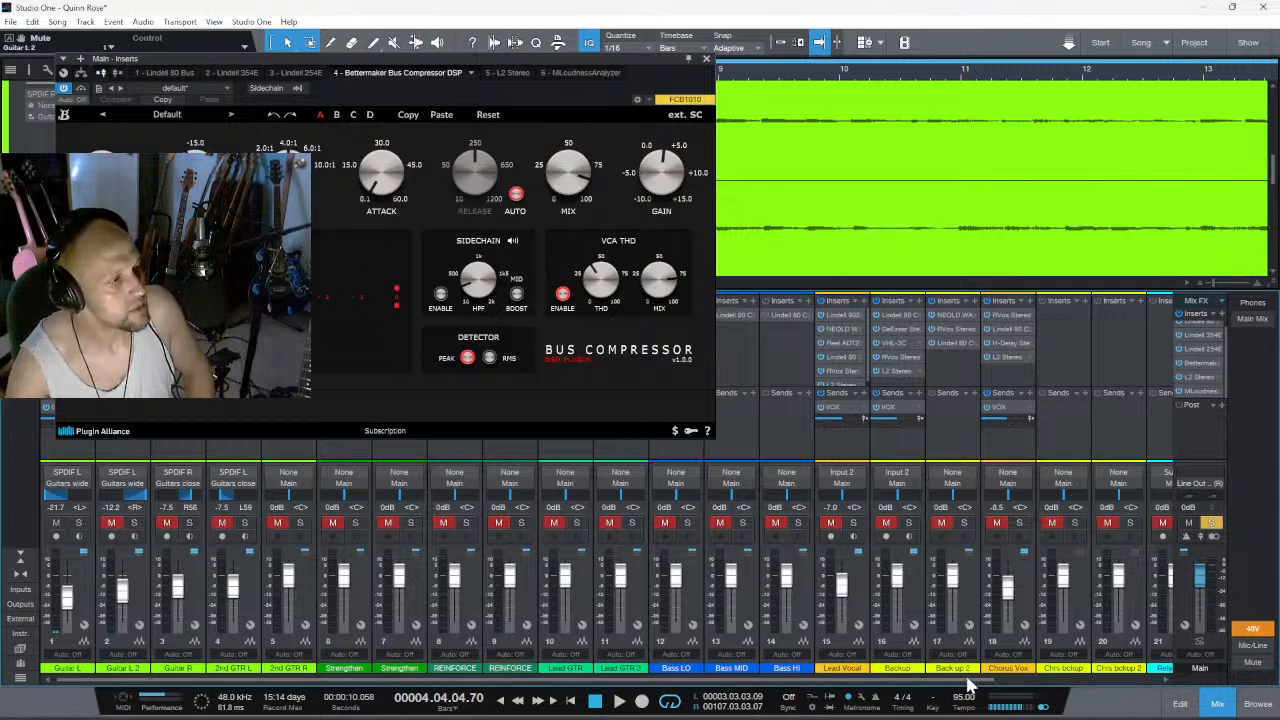
{"action": "left_click", "coordinate": [1122, 686]}
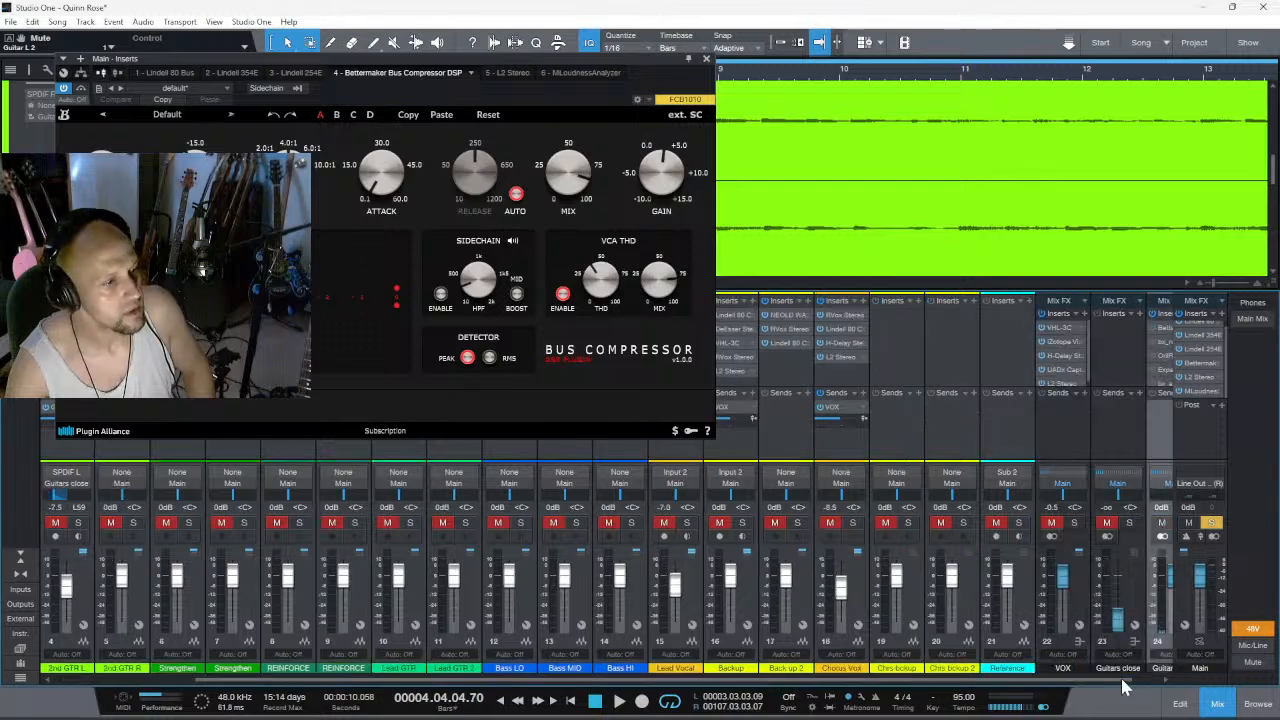
{"action": "left_click", "coordinate": [1150, 686]}
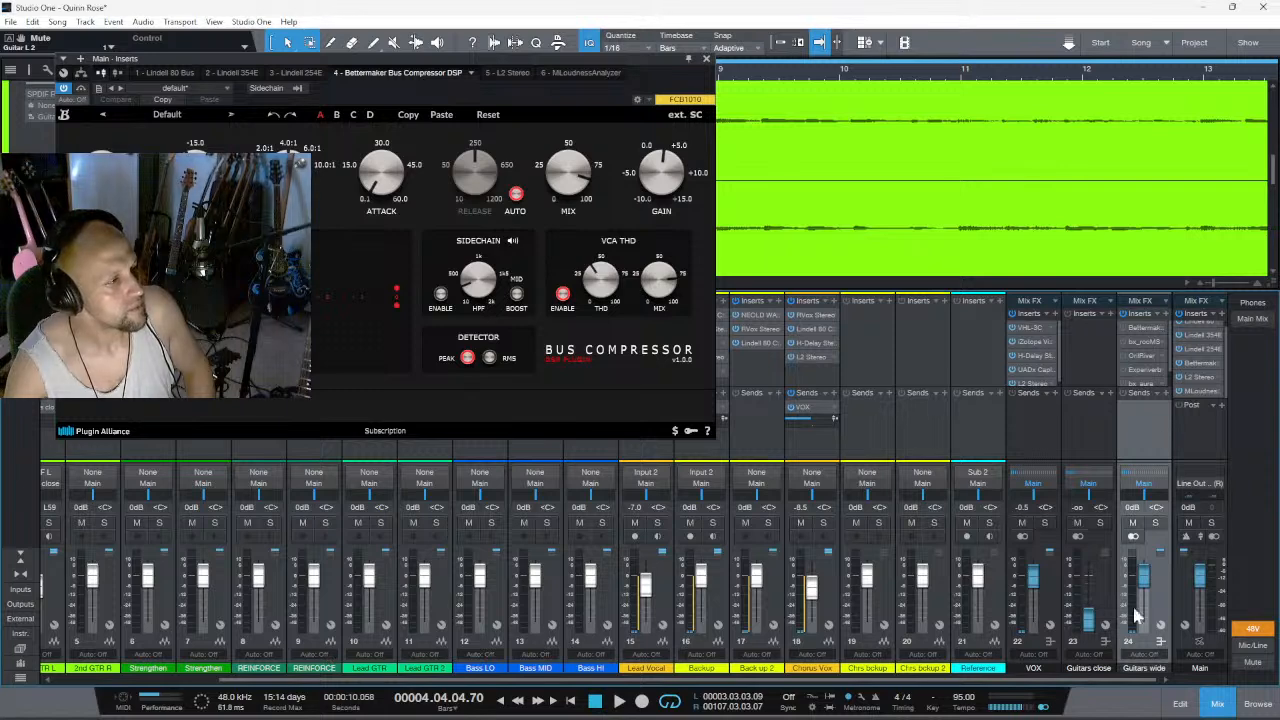
{"action": "left_click", "coordinate": [1155, 523]}
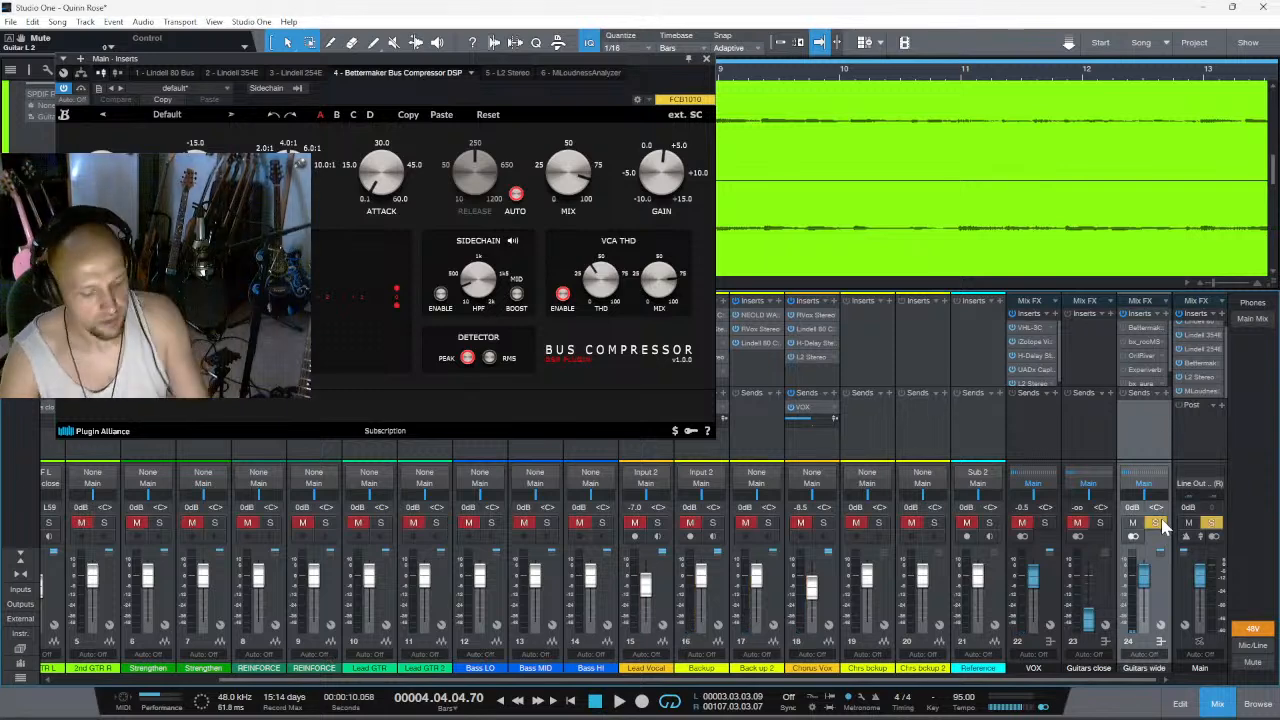
- Audition the section with the Guitar L 2 solo switched off and back on
{"action": "left_click_drag", "start_coordinate": [644, 683], "coordinate": [308, 680]}
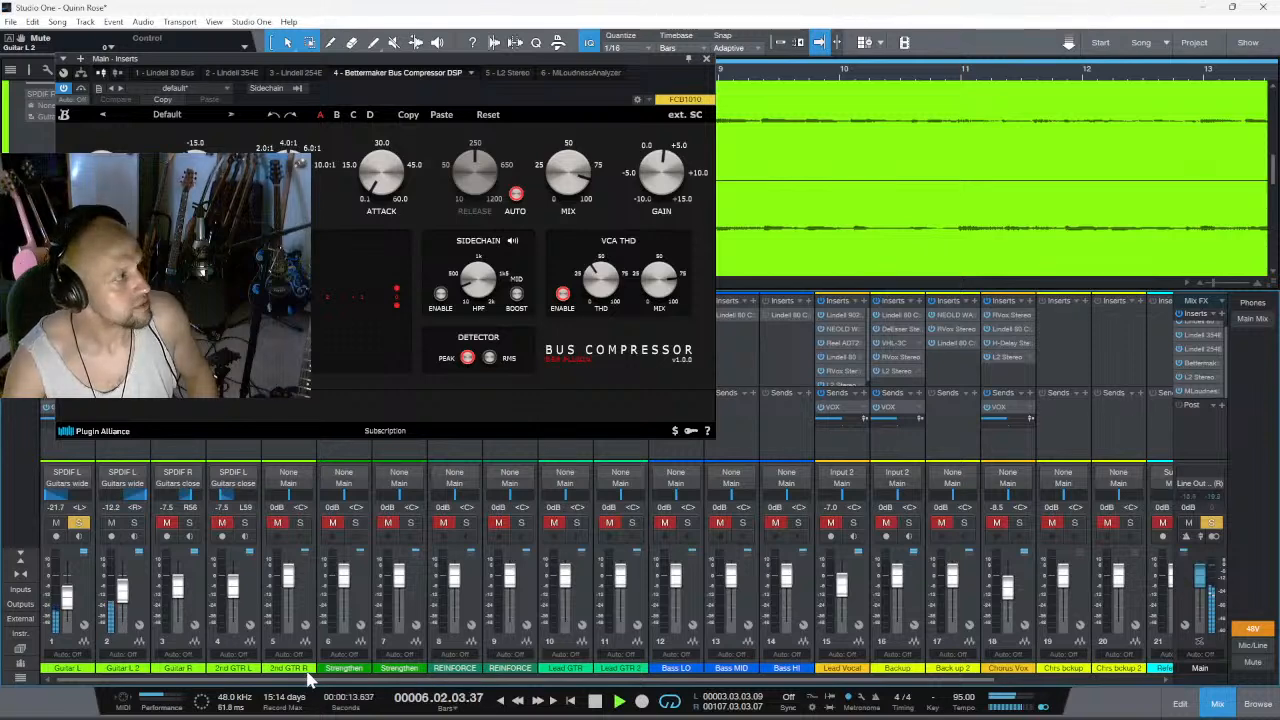
{"action": "left_click", "coordinate": [134, 522]}
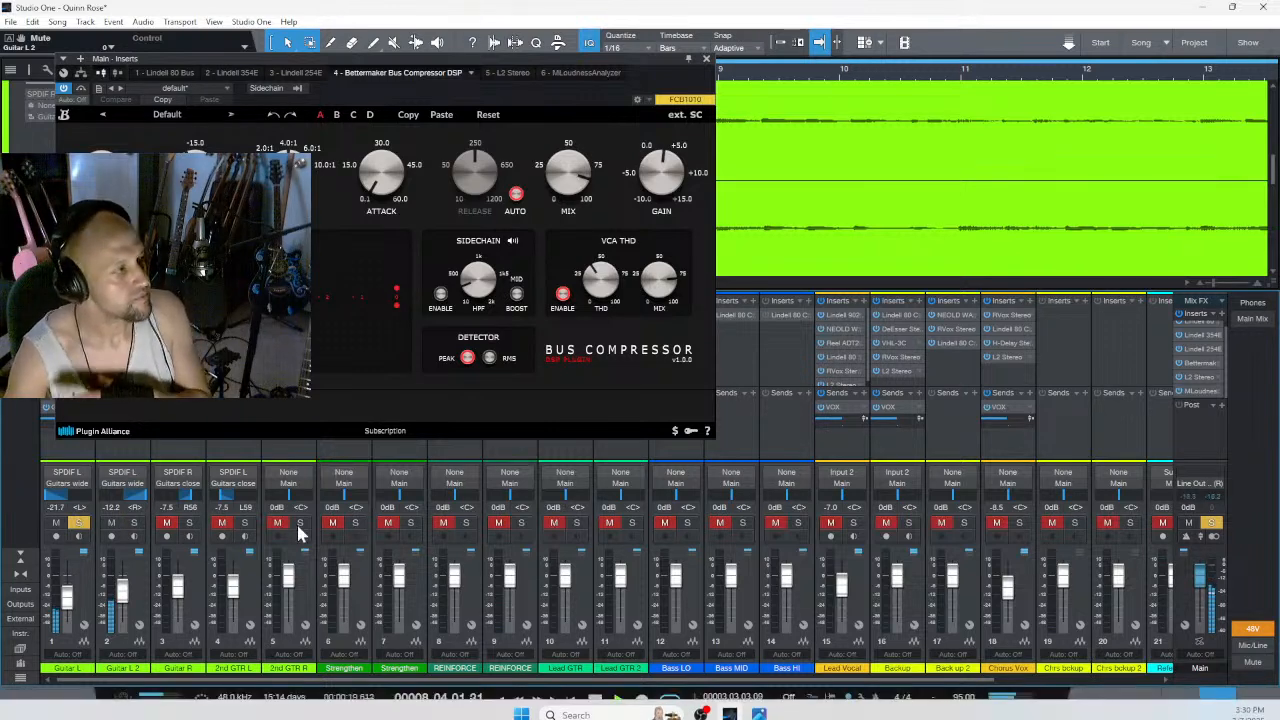
{"action": "left_click", "coordinate": [133, 524]}
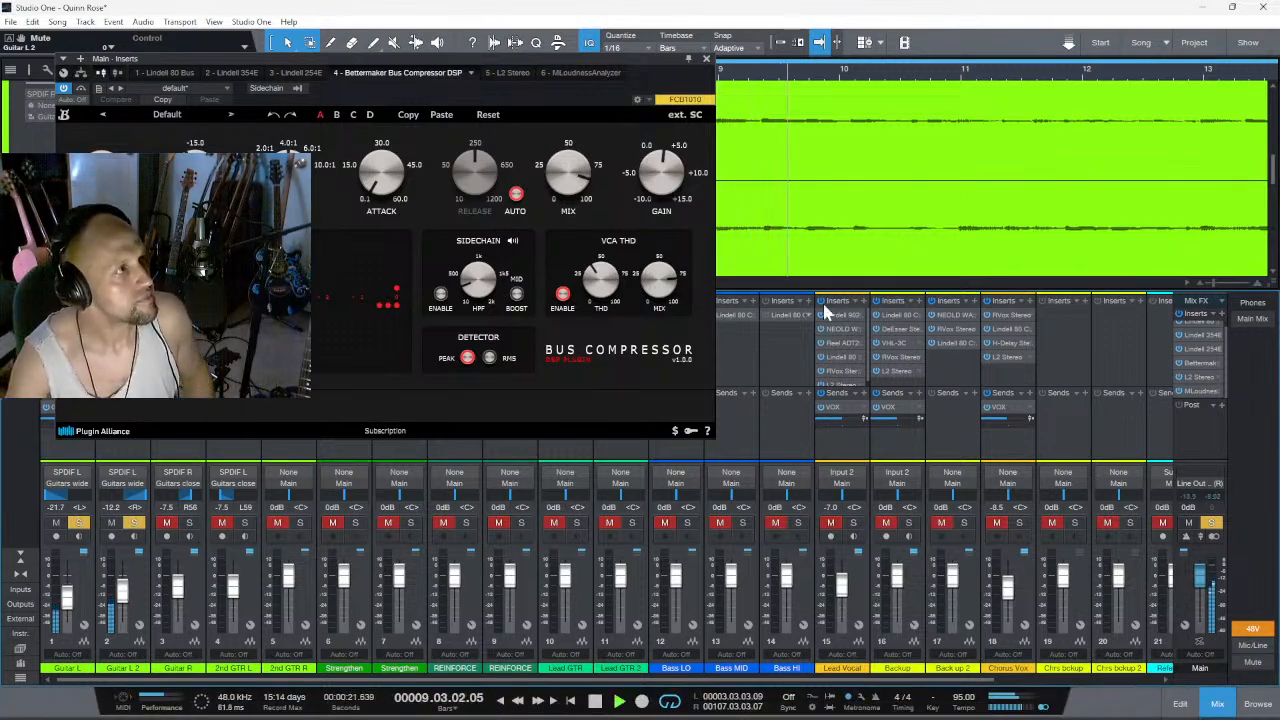
- Remove the Abbey Road Chambers insert from the Guitars wide effect channel
{"action": "left_click", "coordinate": [1138, 681]}
{"action": "left_click", "coordinate": [1138, 681]}
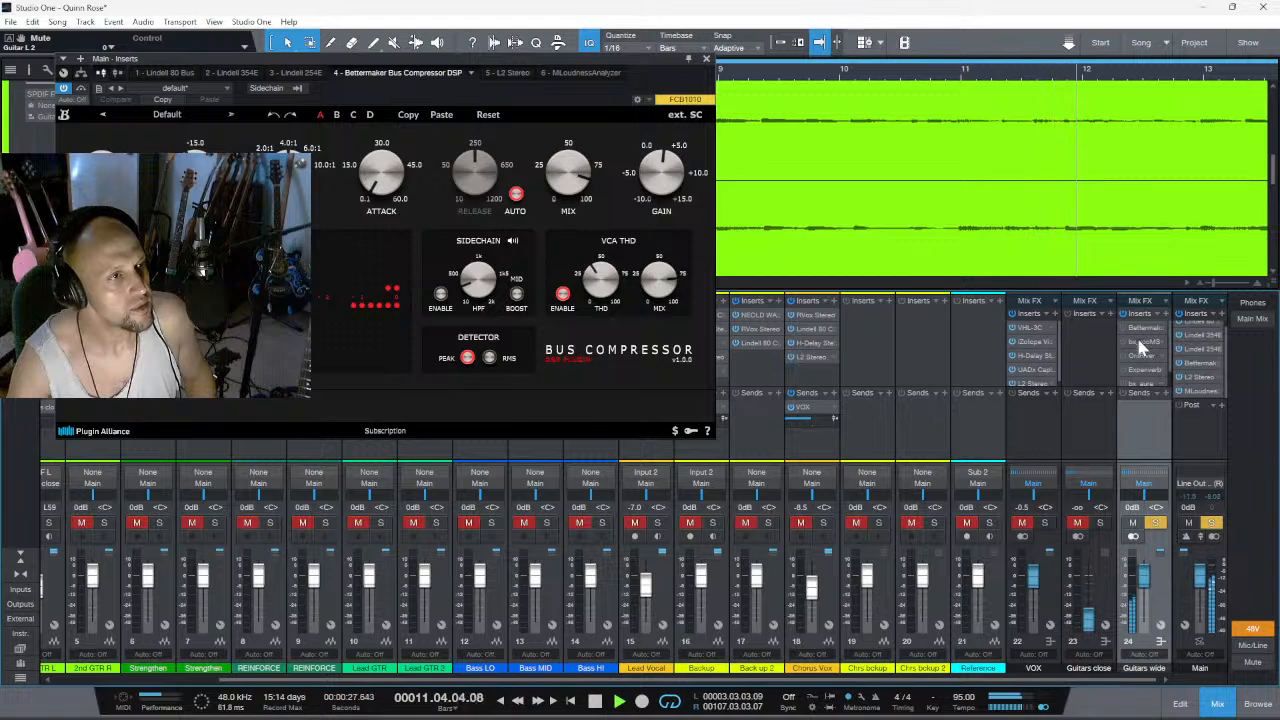
{"action": "scroll", "coordinate": [1150, 344], "scroll_direction": "down", "scroll_amount": 1}
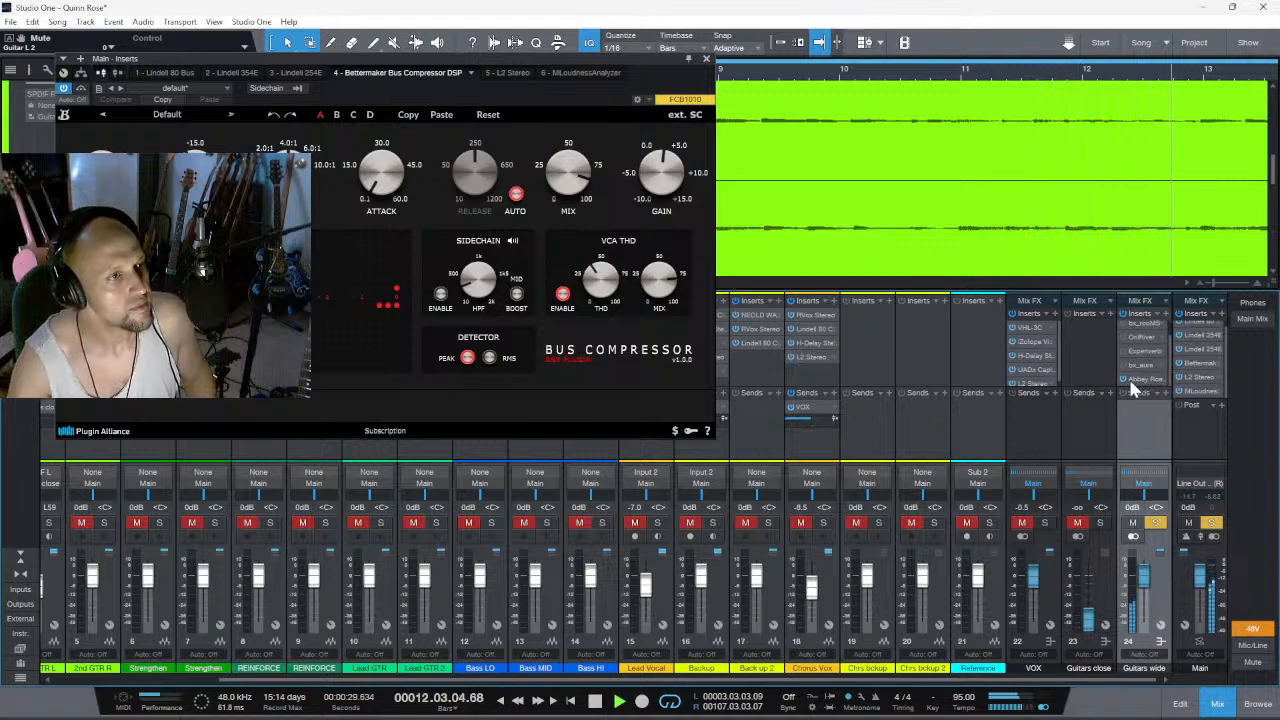
{"action": "right_click", "coordinate": [1136, 386]}
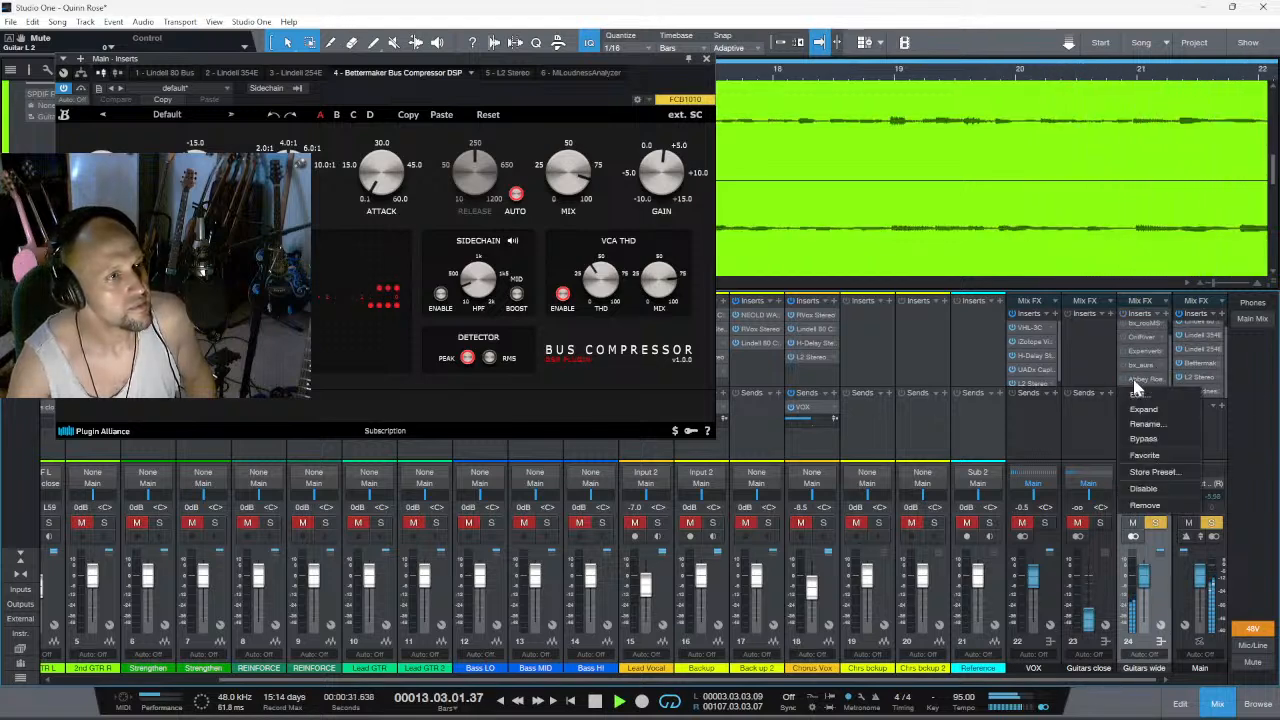
{"action": "left_click", "coordinate": [1160, 507]}
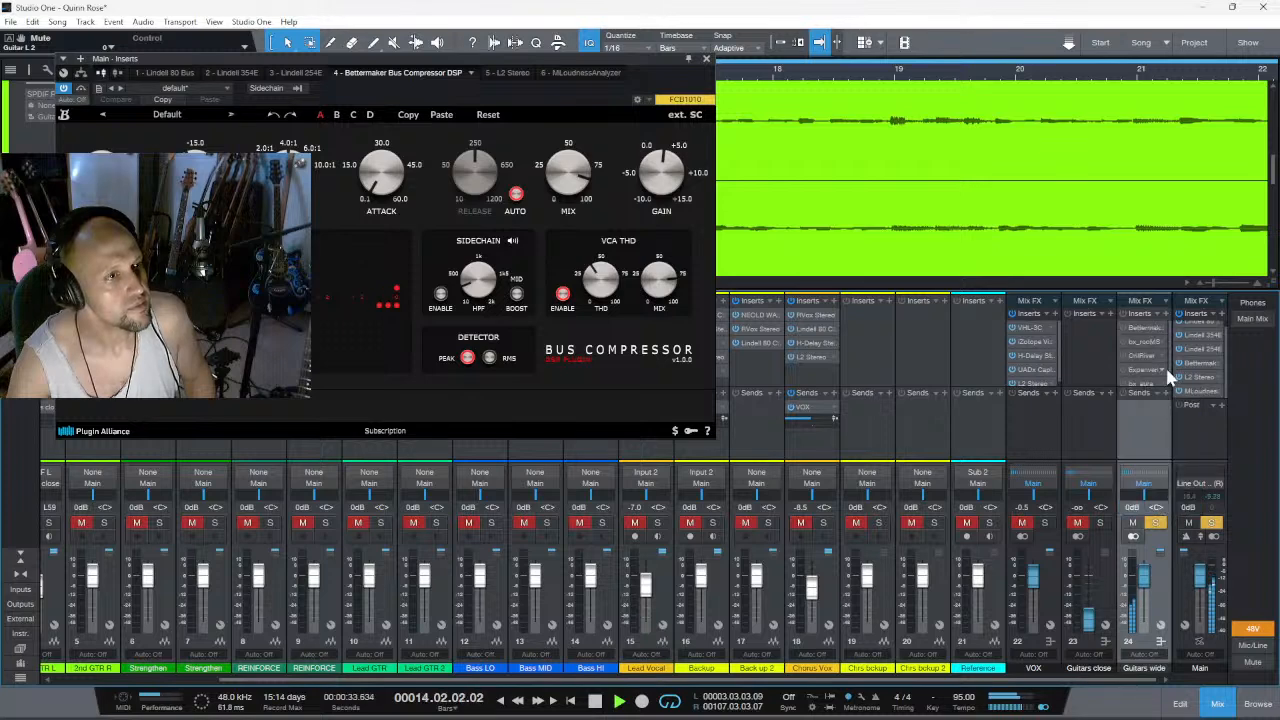
- Open the Bettermaker BM60 insert on Guitars wide, activate it, and stop playback
{"action": "left_click", "coordinate": [1137, 327]}
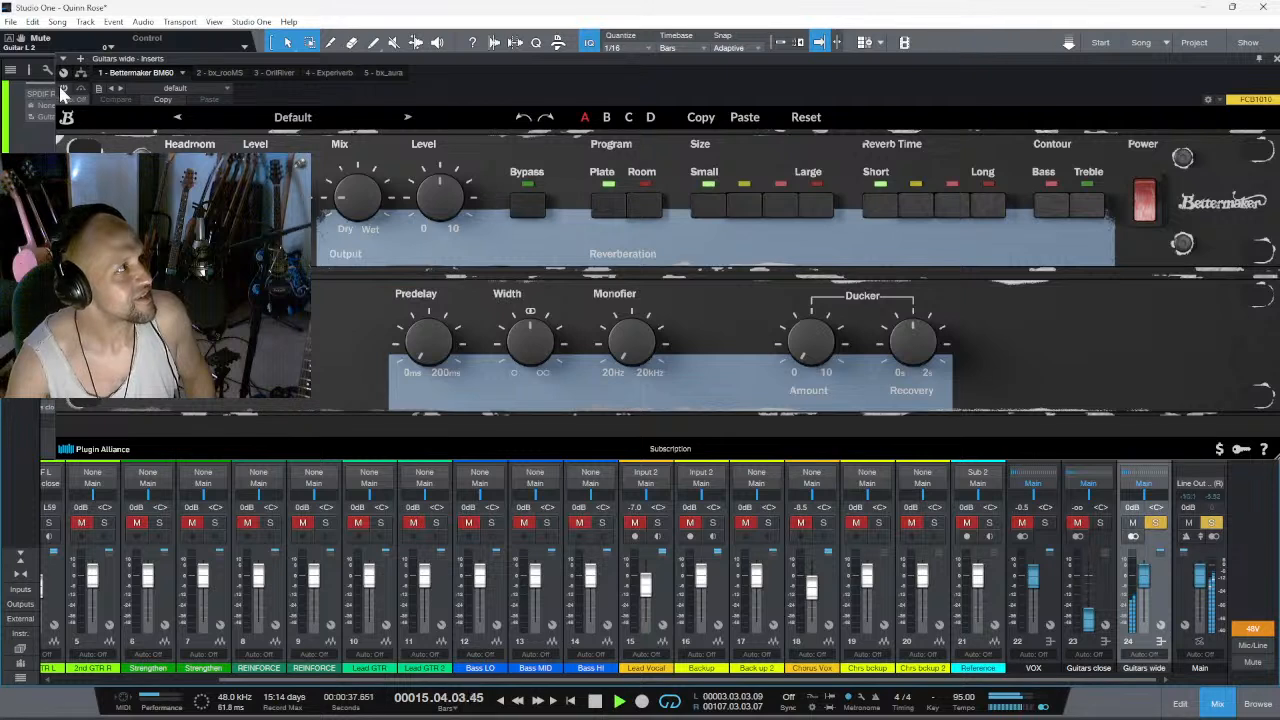
{"action": "key", "text": "space"}
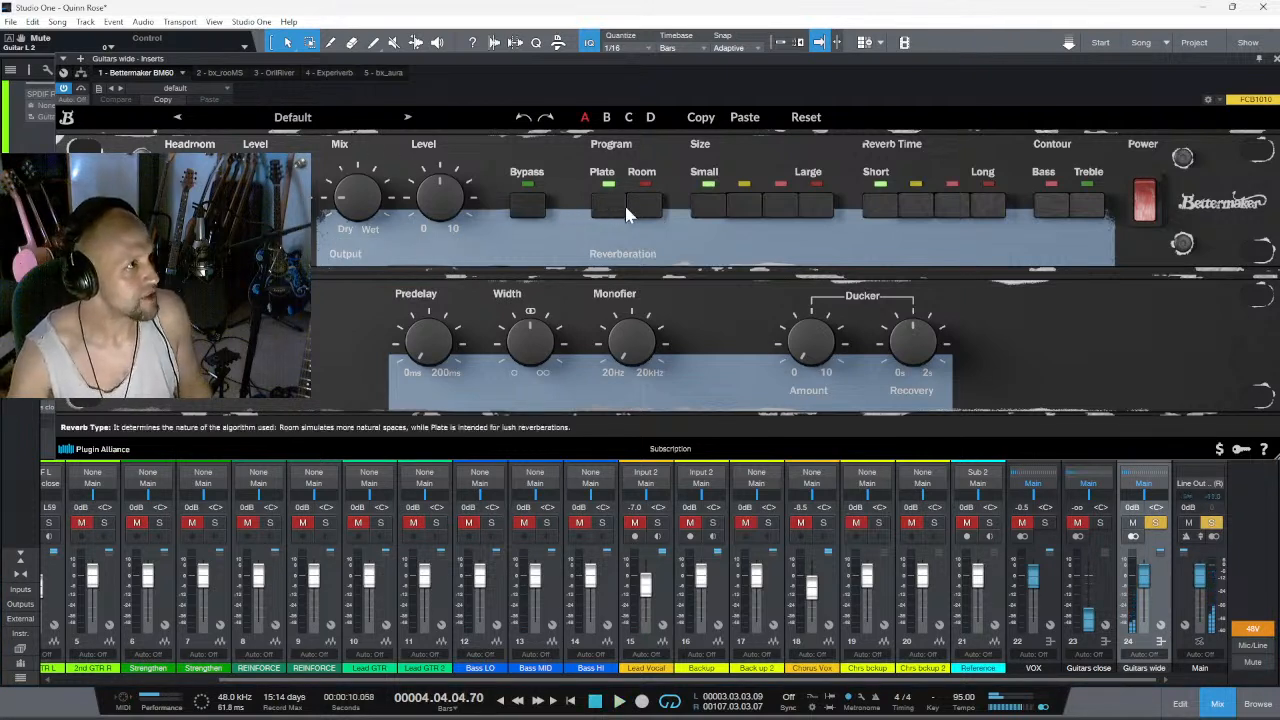
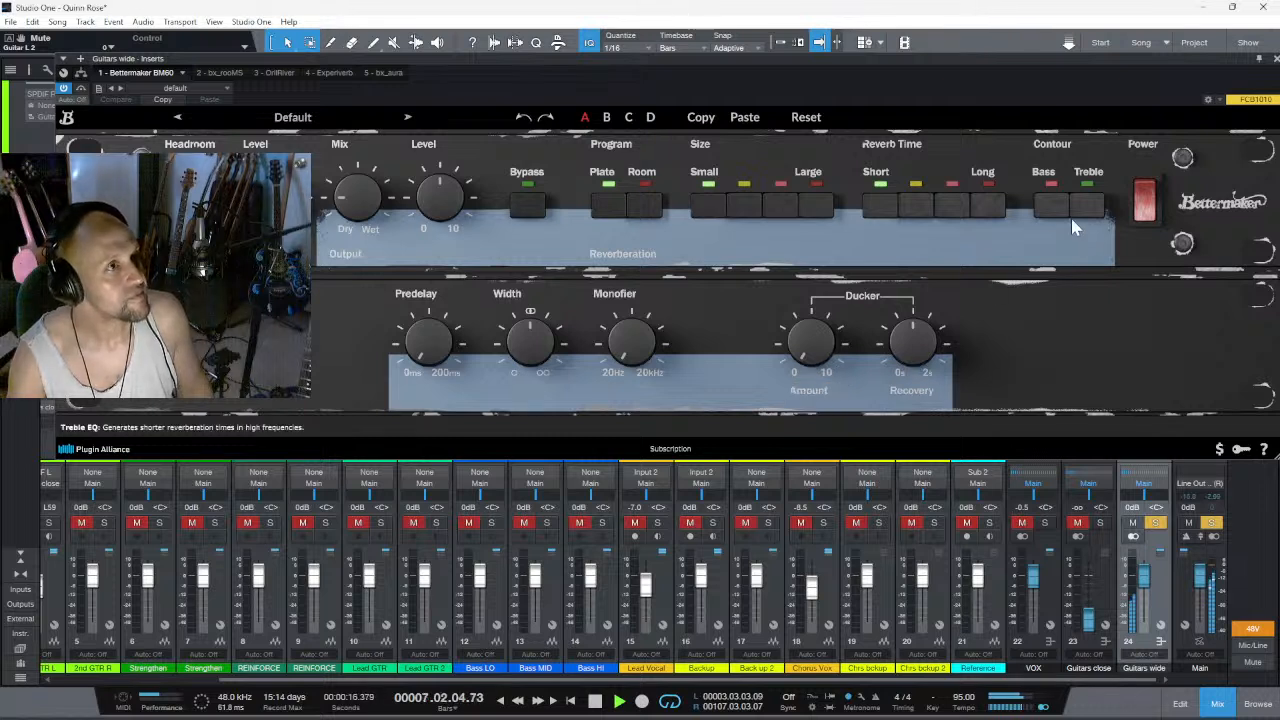
- Try a medium-long reverb time, medium-small size and the Room program on Bettermaker BM60, and raise the mix toward wet
{"action": "left_click", "coordinate": [948, 208]}
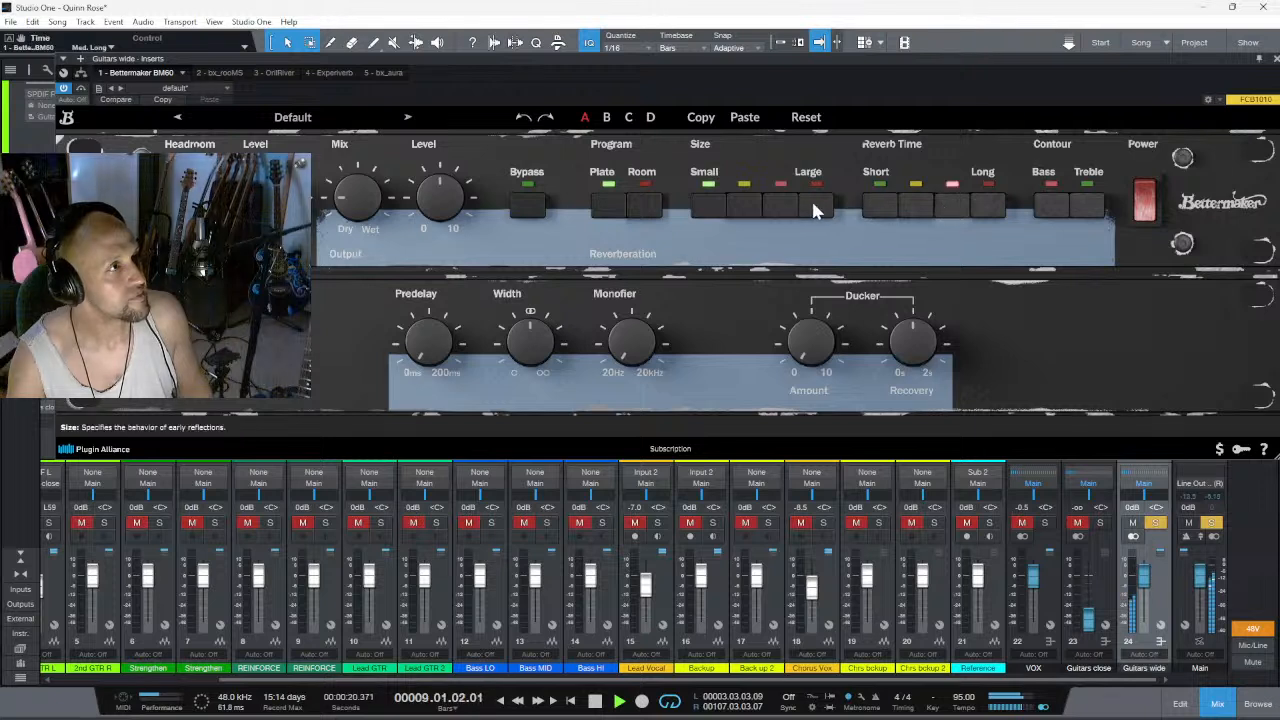
{"action": "left_click", "coordinate": [761, 213]}
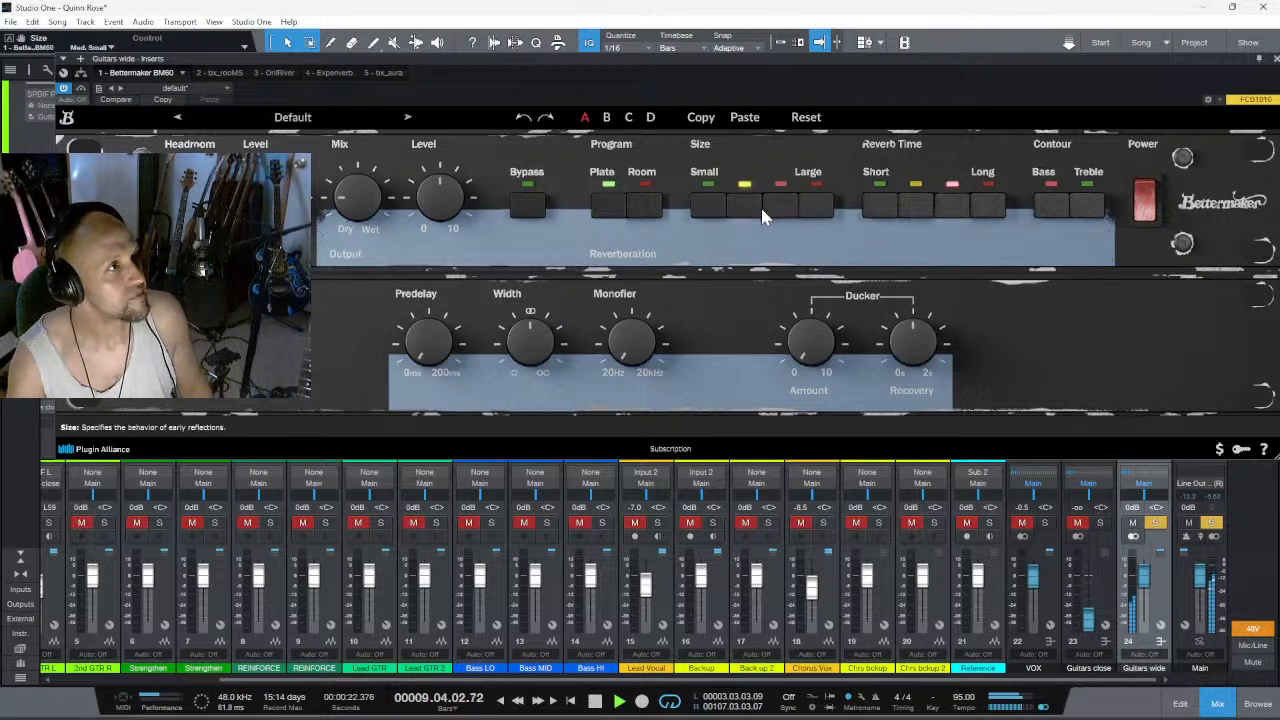
{"action": "left_click", "coordinate": [641, 210]}
{"action": "left_click_drag", "start_coordinate": [362, 203], "coordinate": [376, 124]}
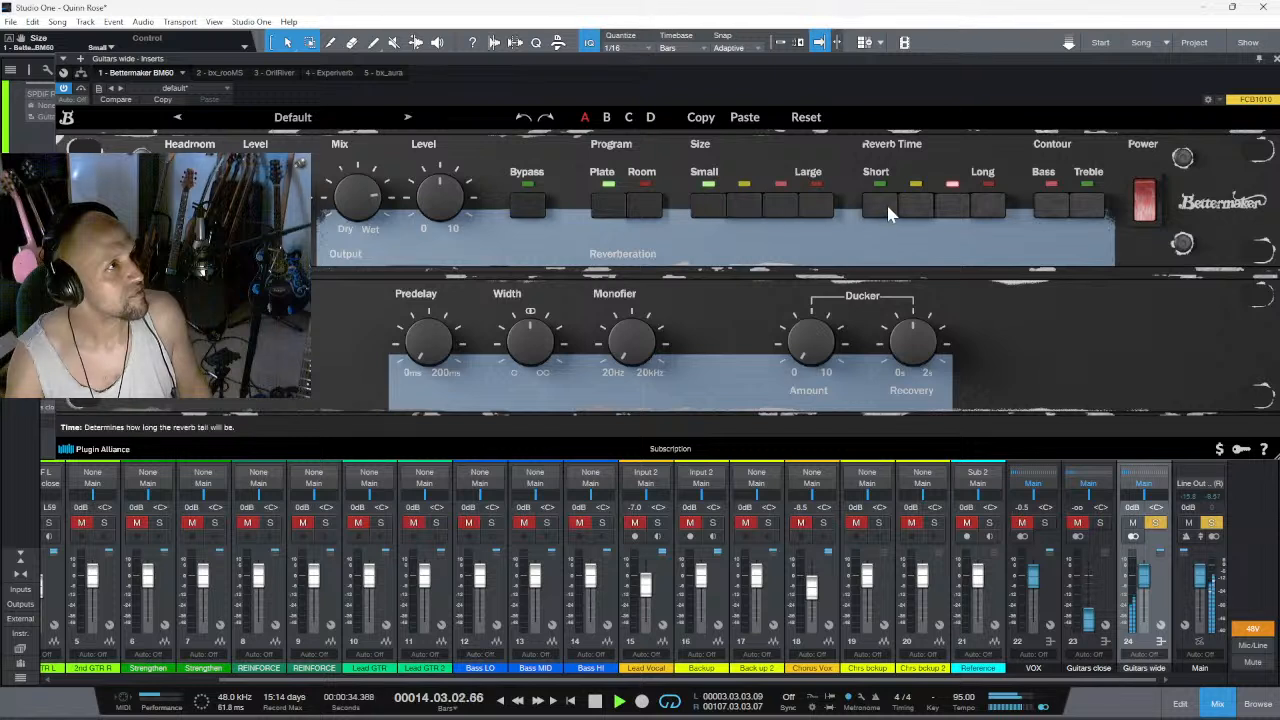
- Audition the Room program with sizes up to Large and reverb times up to Long, switching the Treble and Bass contours
{"action": "left_click", "coordinate": [648, 218]}
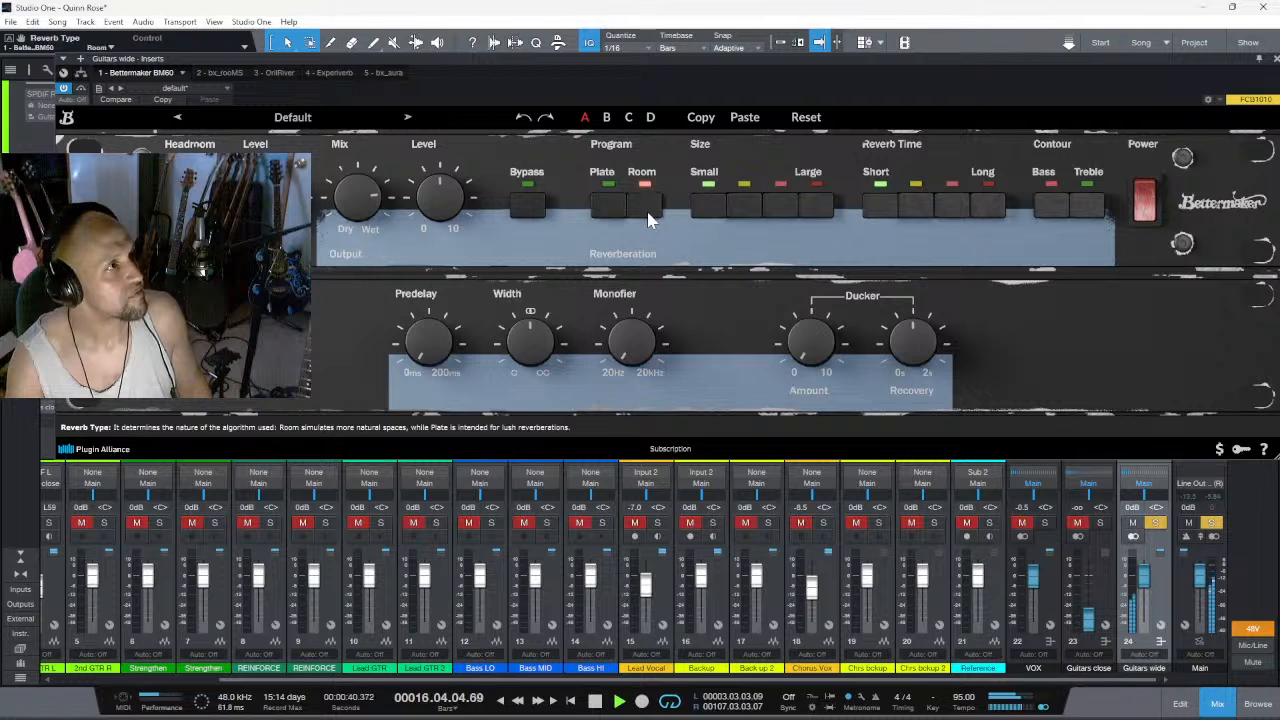
{"action": "left_click", "coordinate": [782, 210]}
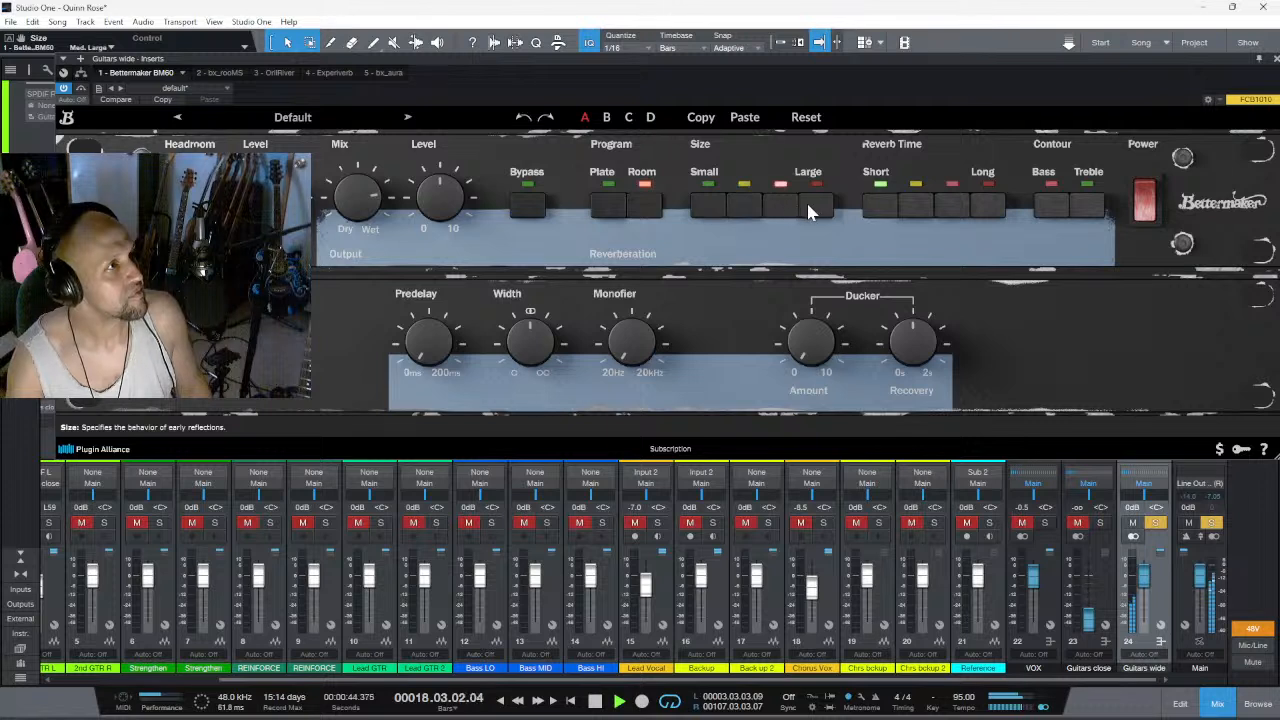
{"action": "left_click", "coordinate": [816, 211]}
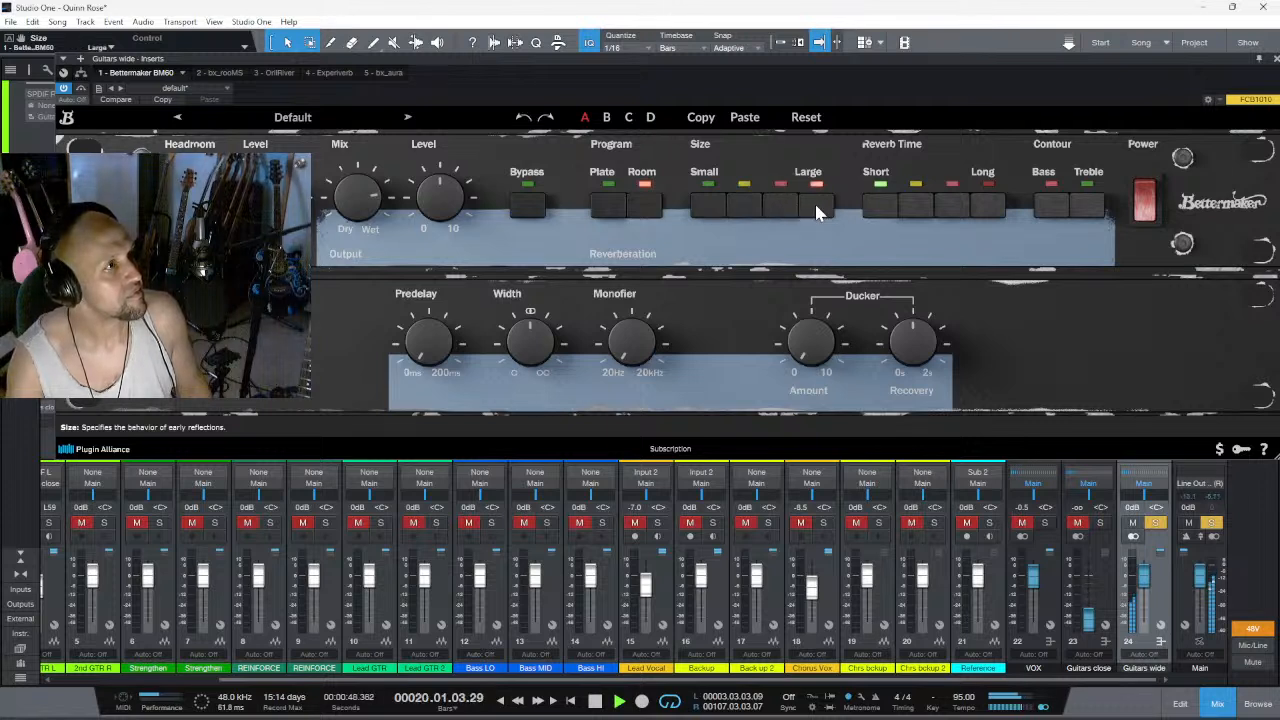
{"action": "left_click", "coordinate": [944, 202]}
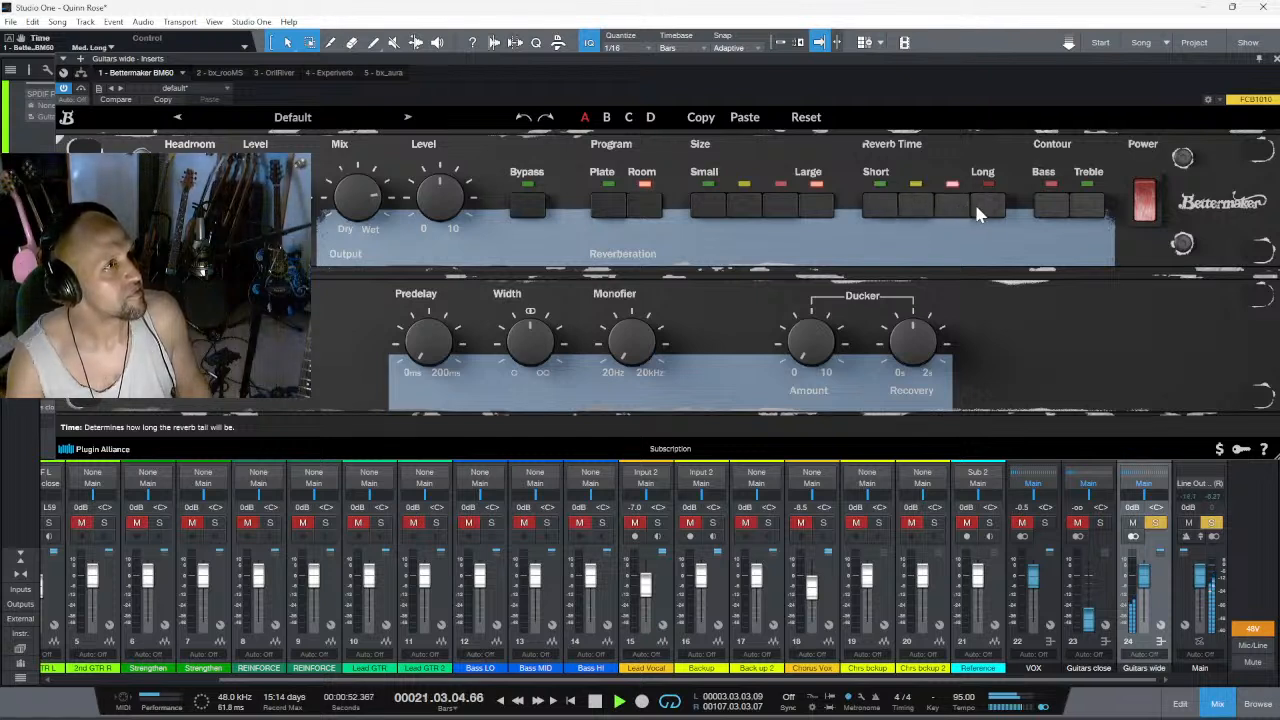
{"action": "left_click", "coordinate": [987, 210]}
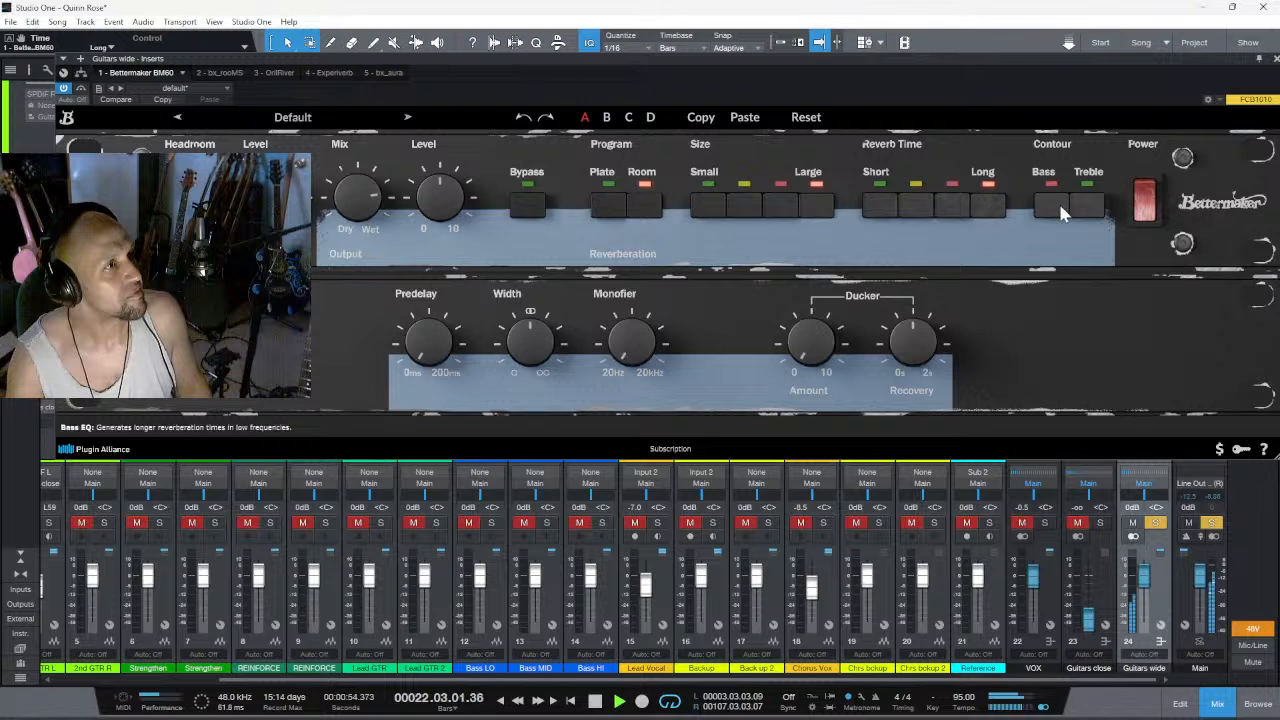
{"action": "left_click", "coordinate": [1090, 208]}
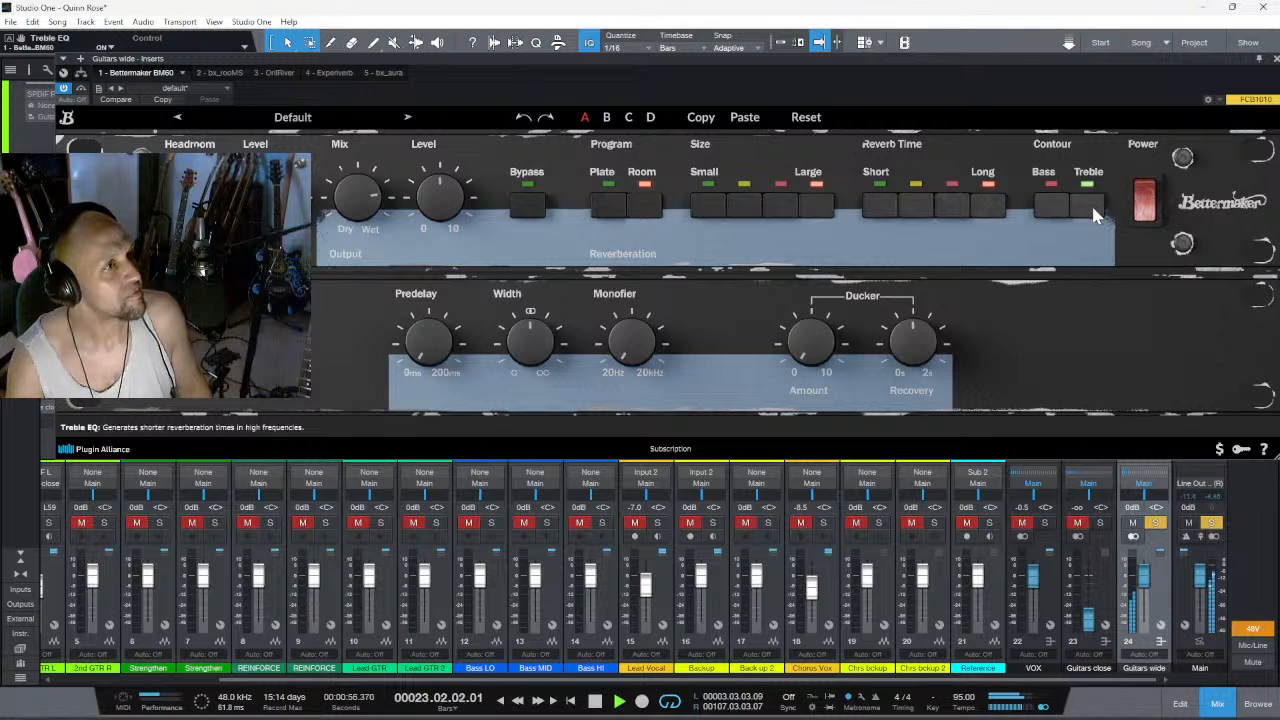
{"action": "left_click", "coordinate": [1052, 212]}
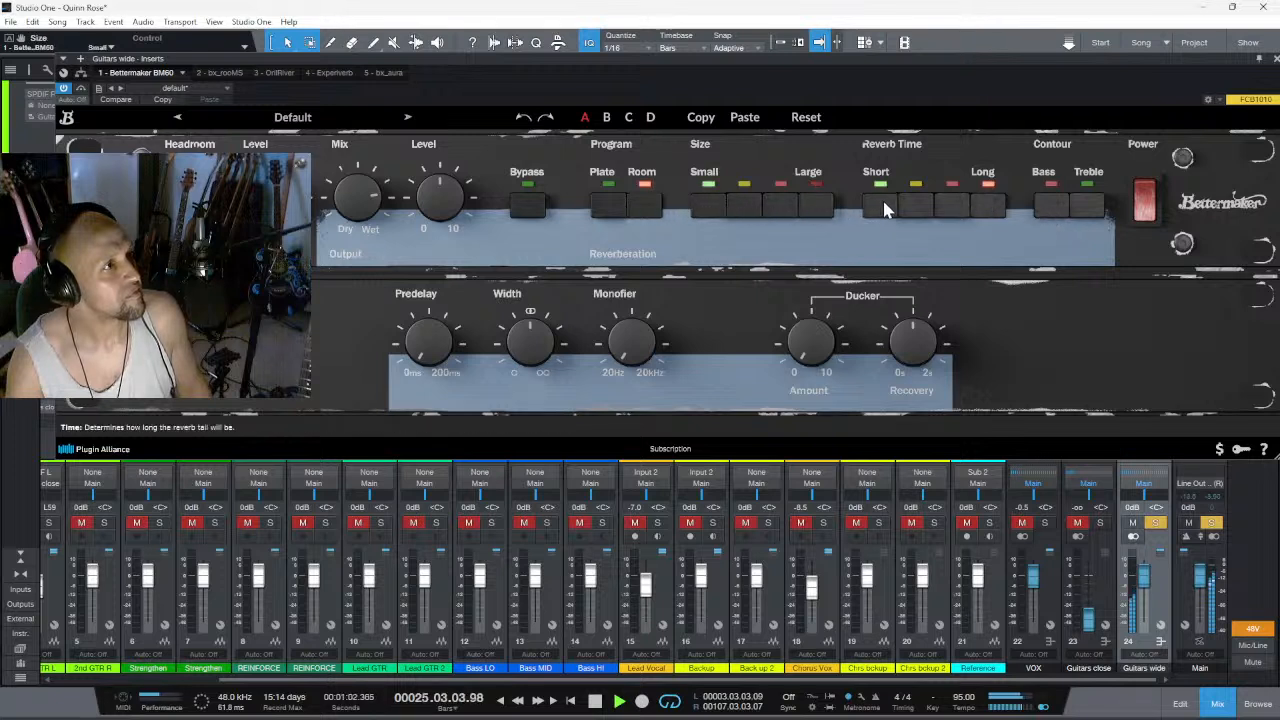
- Switch the program to Plate and audition size increases up to Large and reverb time increases up to Long
{"action": "left_click", "coordinate": [613, 212]}
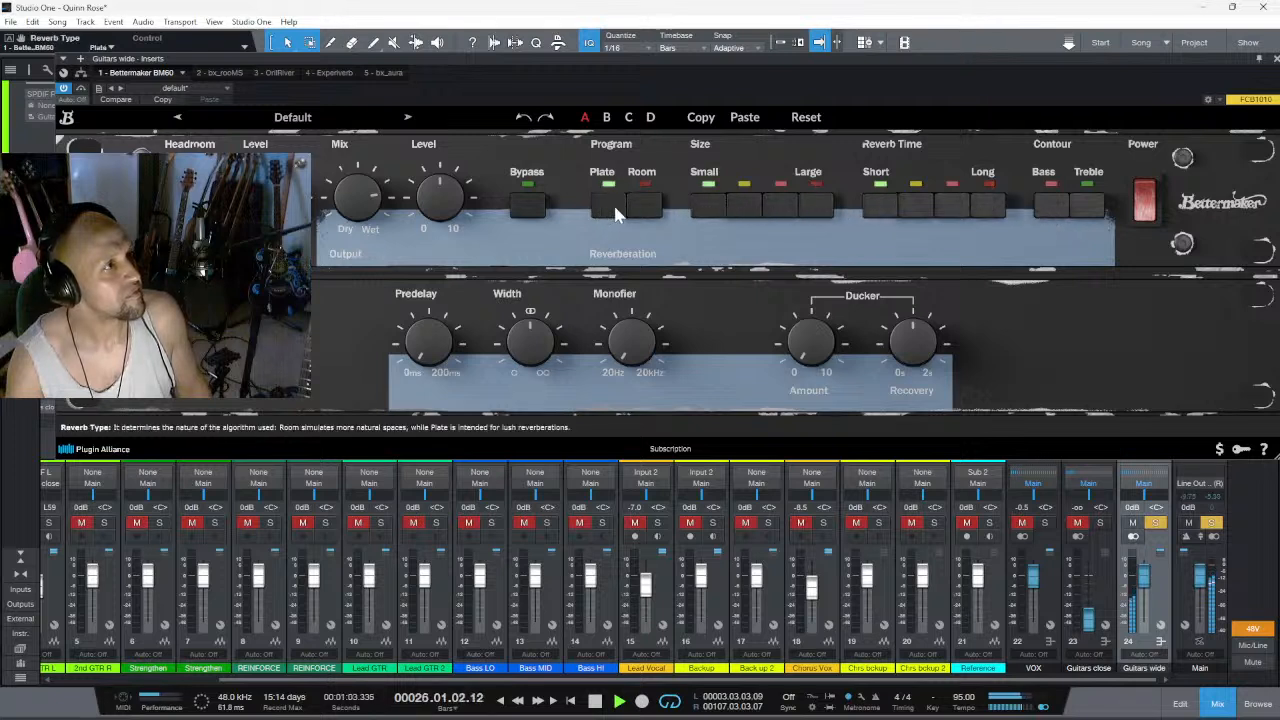
{"action": "left_click", "coordinate": [741, 212]}
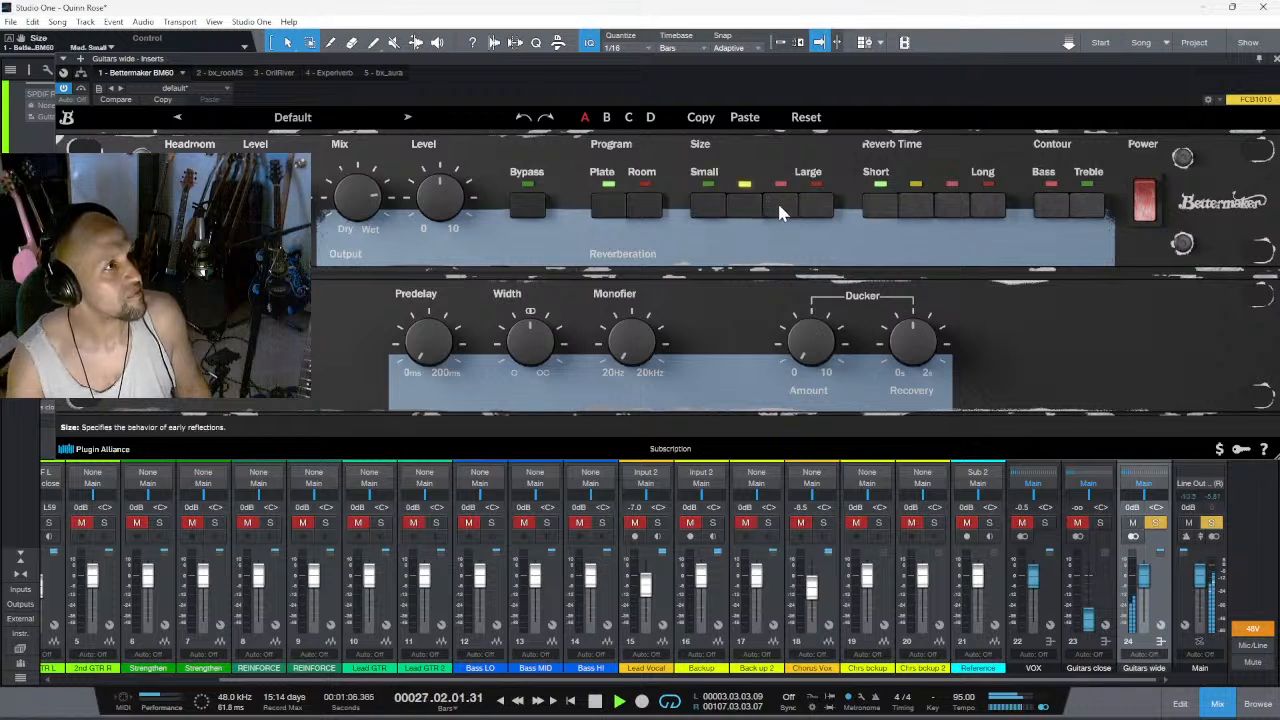
{"action": "left_click", "coordinate": [780, 210]}
{"action": "left_click", "coordinate": [816, 210]}
{"action": "left_click", "coordinate": [918, 210]}
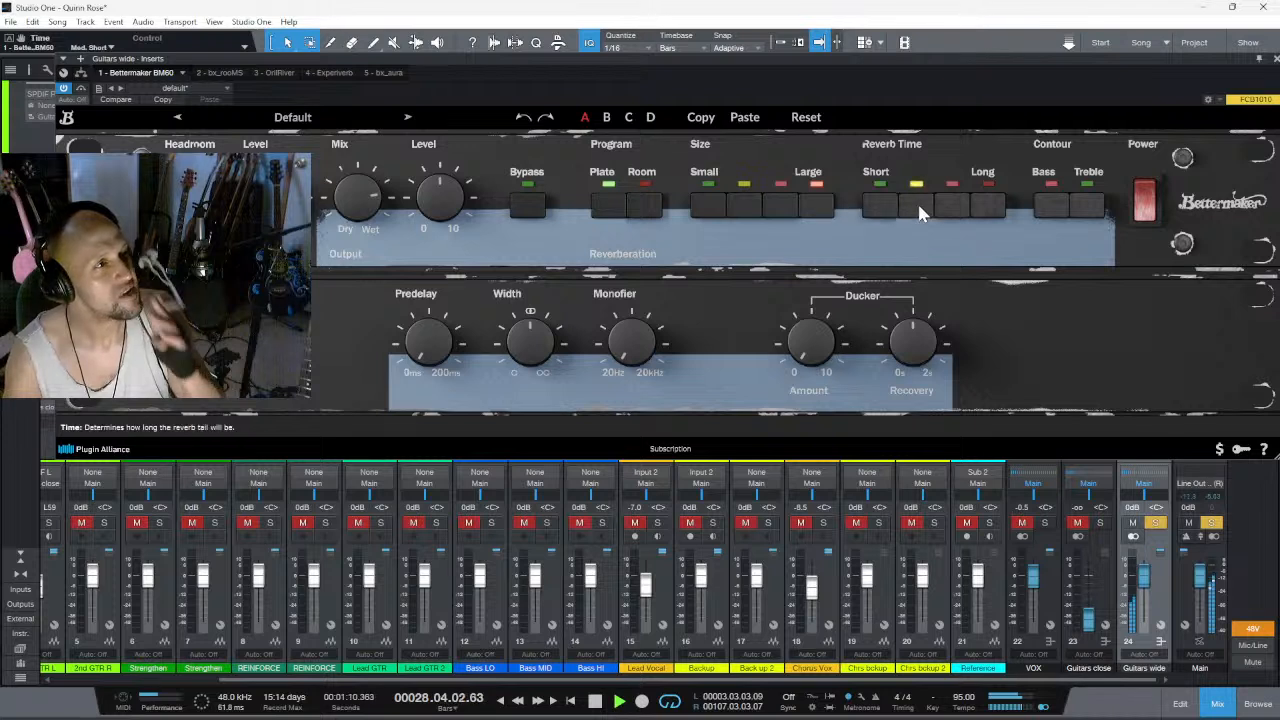
{"action": "left_click", "coordinate": [956, 210]}
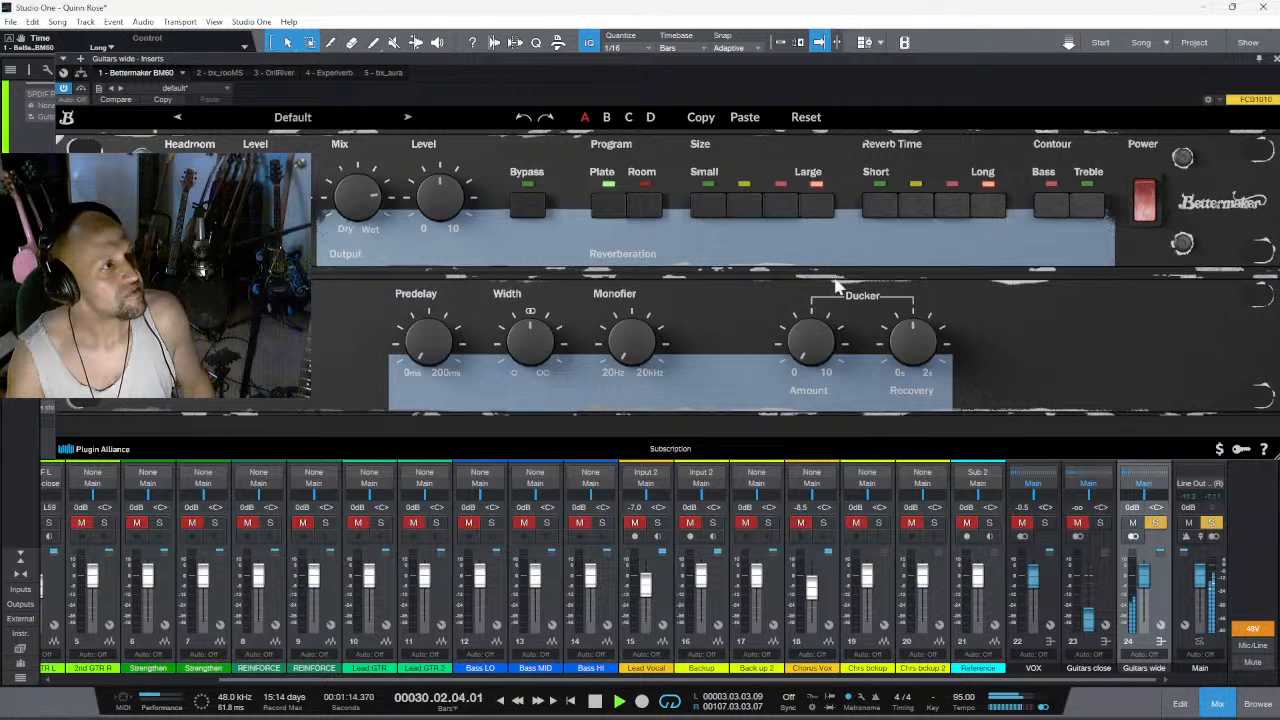
- Raise the Monofier to about 1.1 kHz, increase the reverb's width and predelay, and lower the mix to 32%
{"action": "left_click_drag", "start_coordinate": [645, 364], "coordinate": [647, 317]}
{"action": "left_click_drag", "start_coordinate": [525, 342], "coordinate": [545, 318]}
{"action": "mouse_move", "coordinate": [442, 356]}
{"action": "left_mouse_down"}
{"action": "mouse_move", "coordinate": [446, 322]}
{"action": "mouse_move", "coordinate": [449, 333]}
{"action": "left_mouse_up"}
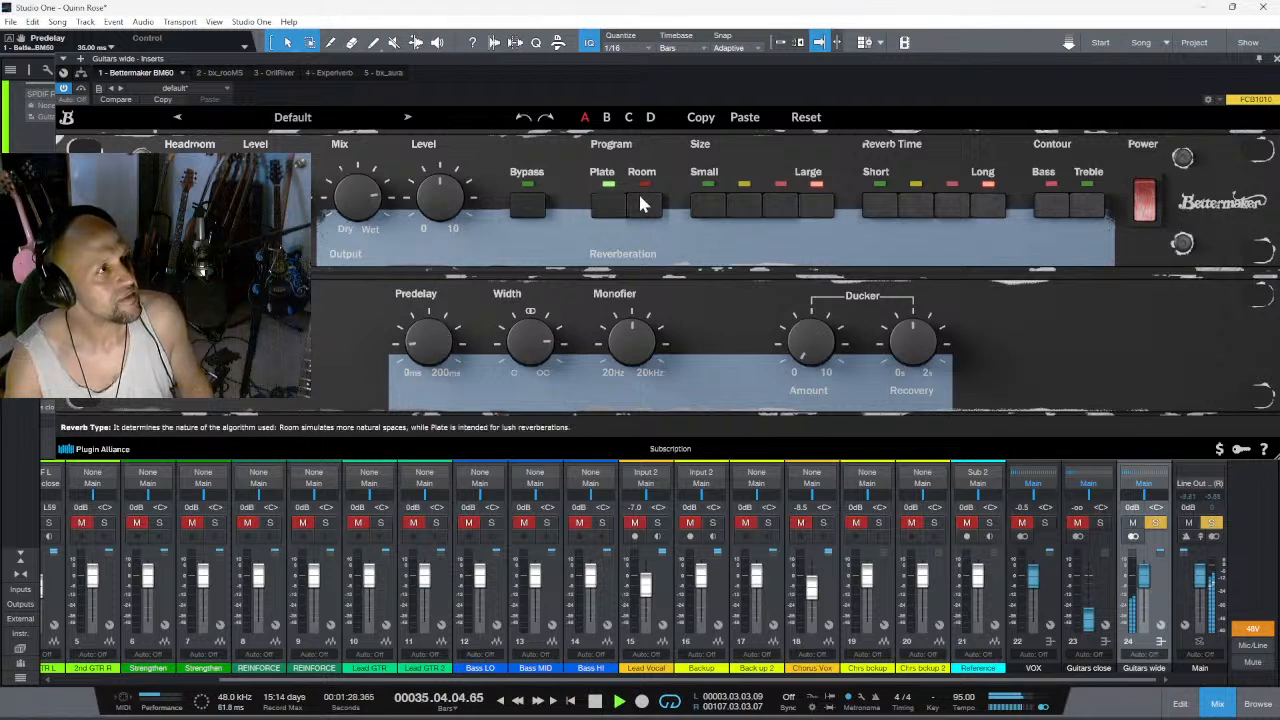
{"action": "left_click_drag", "start_coordinate": [352, 255], "coordinate": [350, 268]}
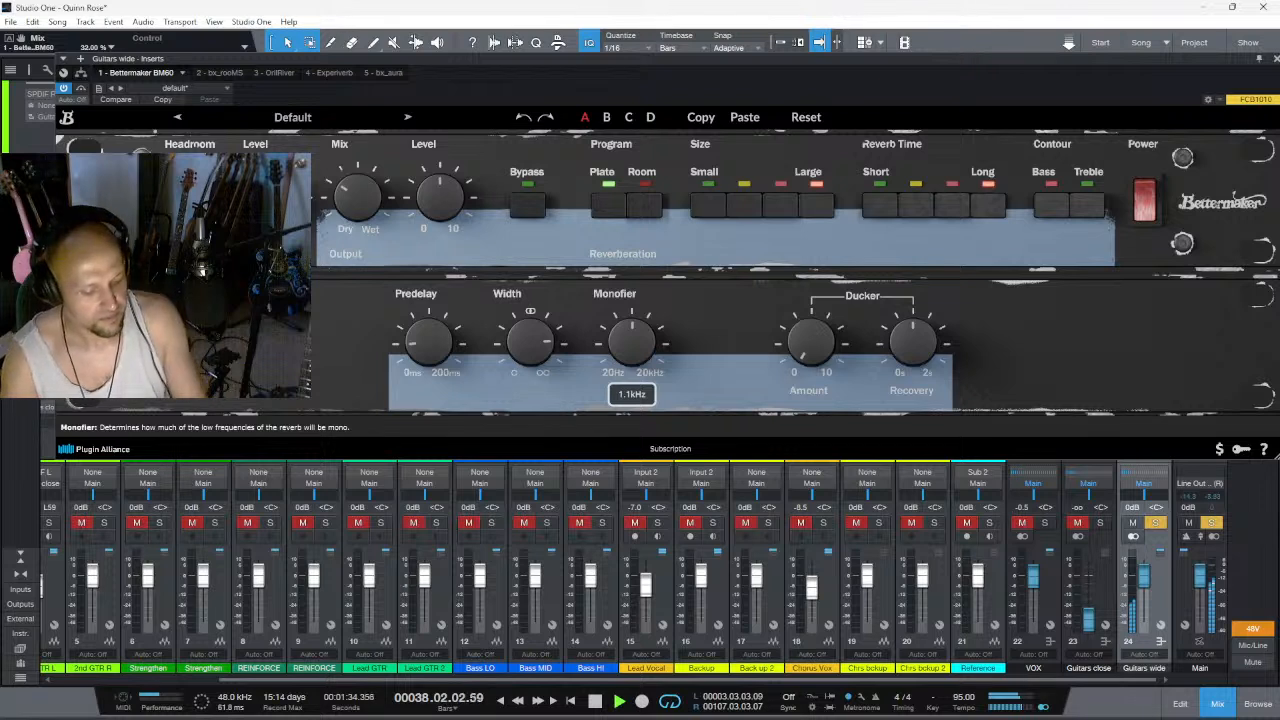
- Replay the section from its start and reduce the reverb width to 1.39
{"action": "key", "text": "space"}
{"action": "key", "text": "space"}
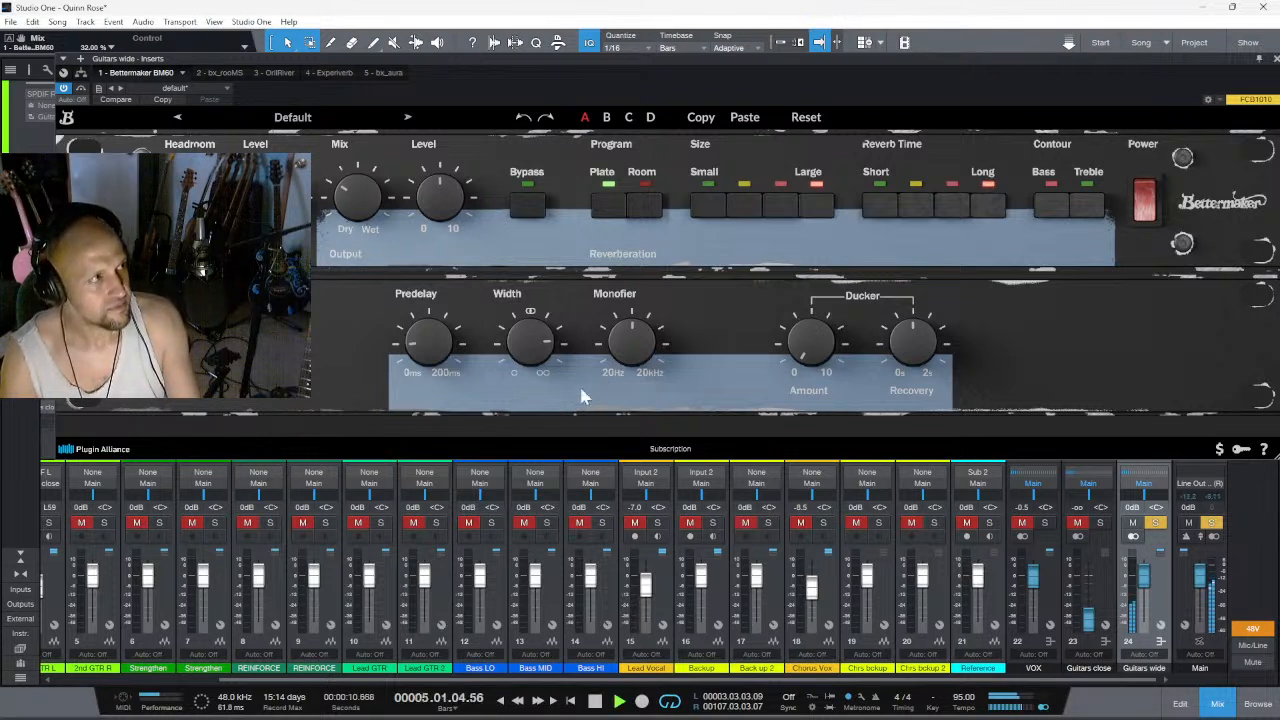
{"action": "left_click_drag", "start_coordinate": [542, 343], "coordinate": [540, 352]}
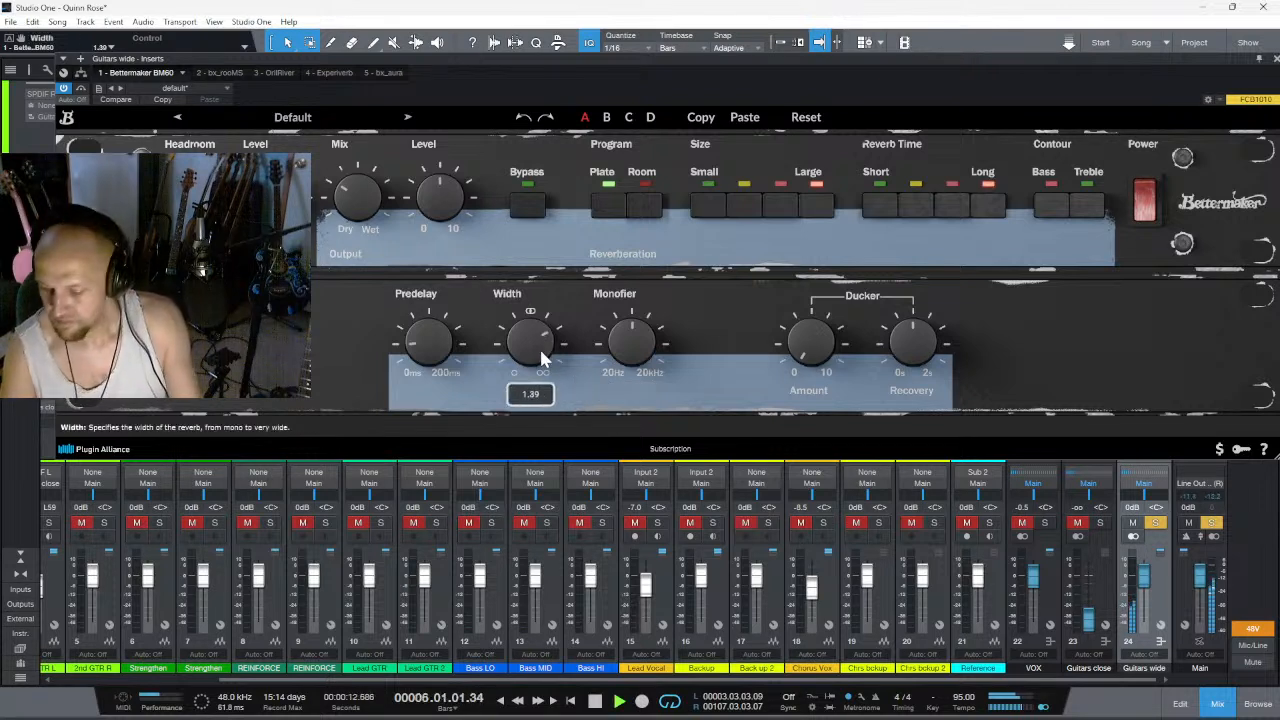
{"action": "key", "text": "space"}
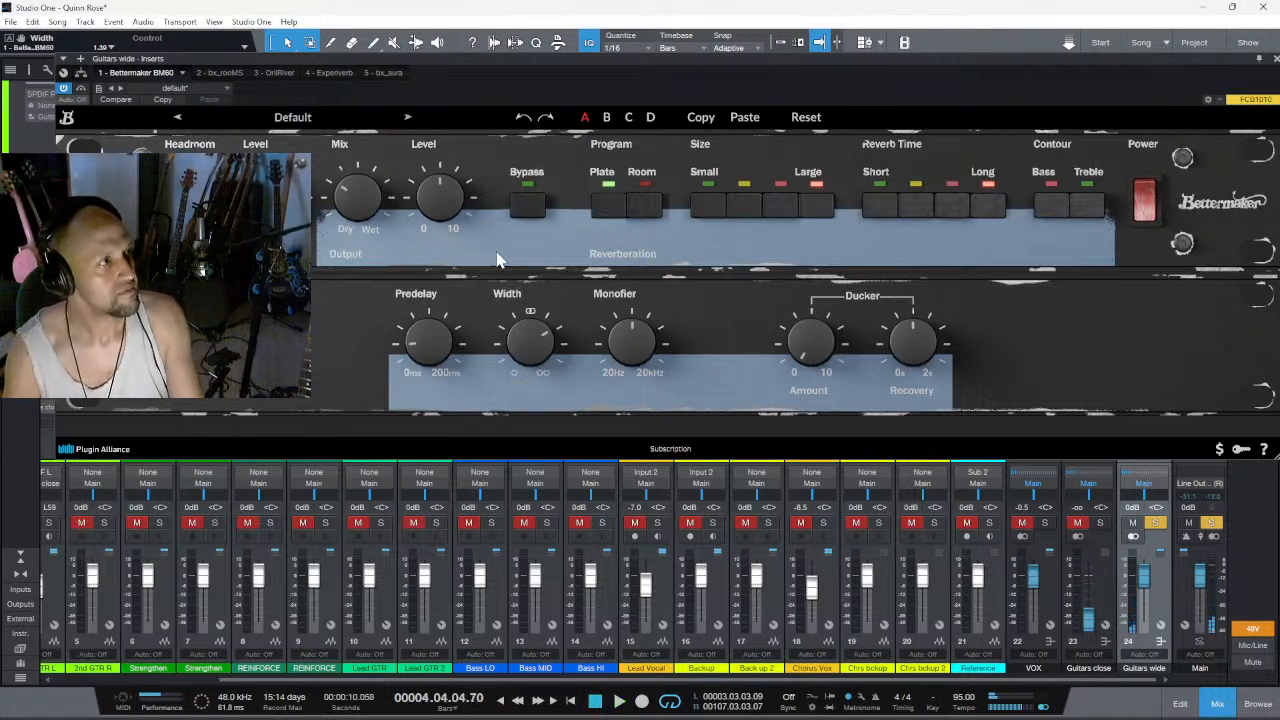
- Audition the Room program against the start of the section, then with the size set to Small
{"action": "key", "text": "space"}
{"action": "left_click", "coordinate": [643, 206]}
{"action": "key", "text": "space"}
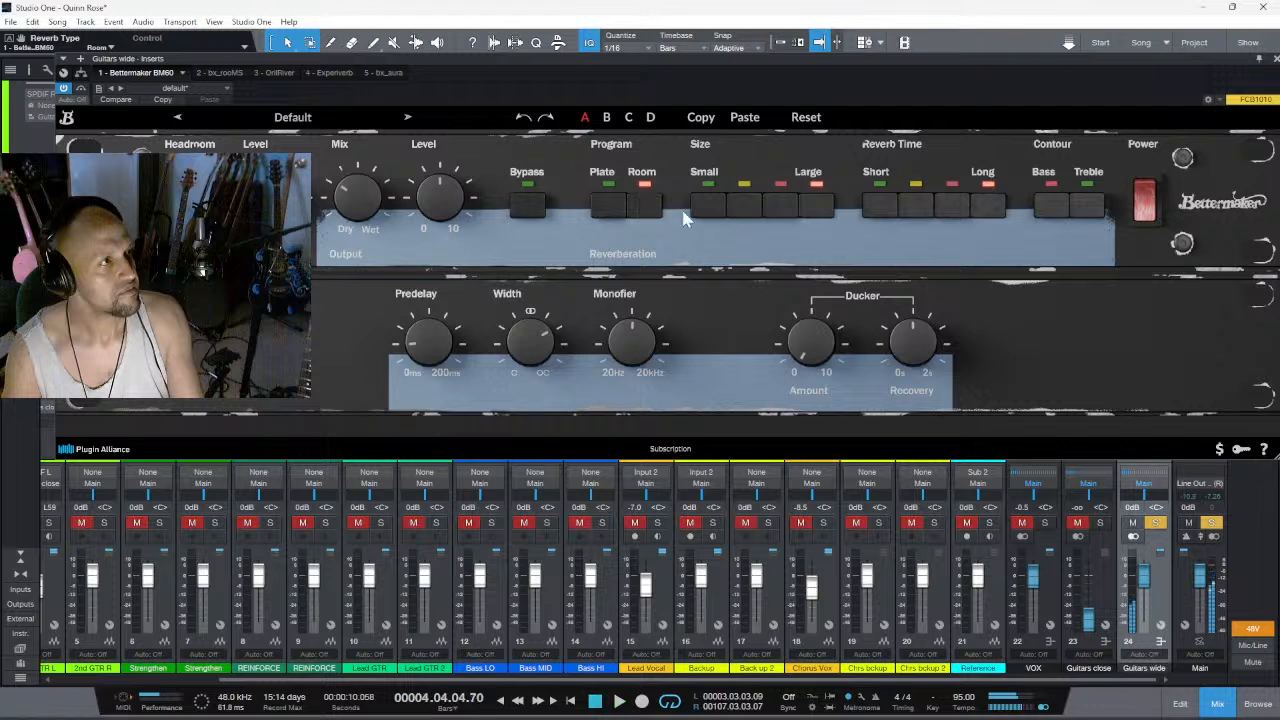
{"action": "key", "text": "space"}
{"action": "key", "text": "space"}
{"action": "left_click", "coordinate": [727, 207]}
- Compare the Short, medium-short and medium-long reverb times by replaying the section's opening after each change
{"action": "key", "text": "space"}
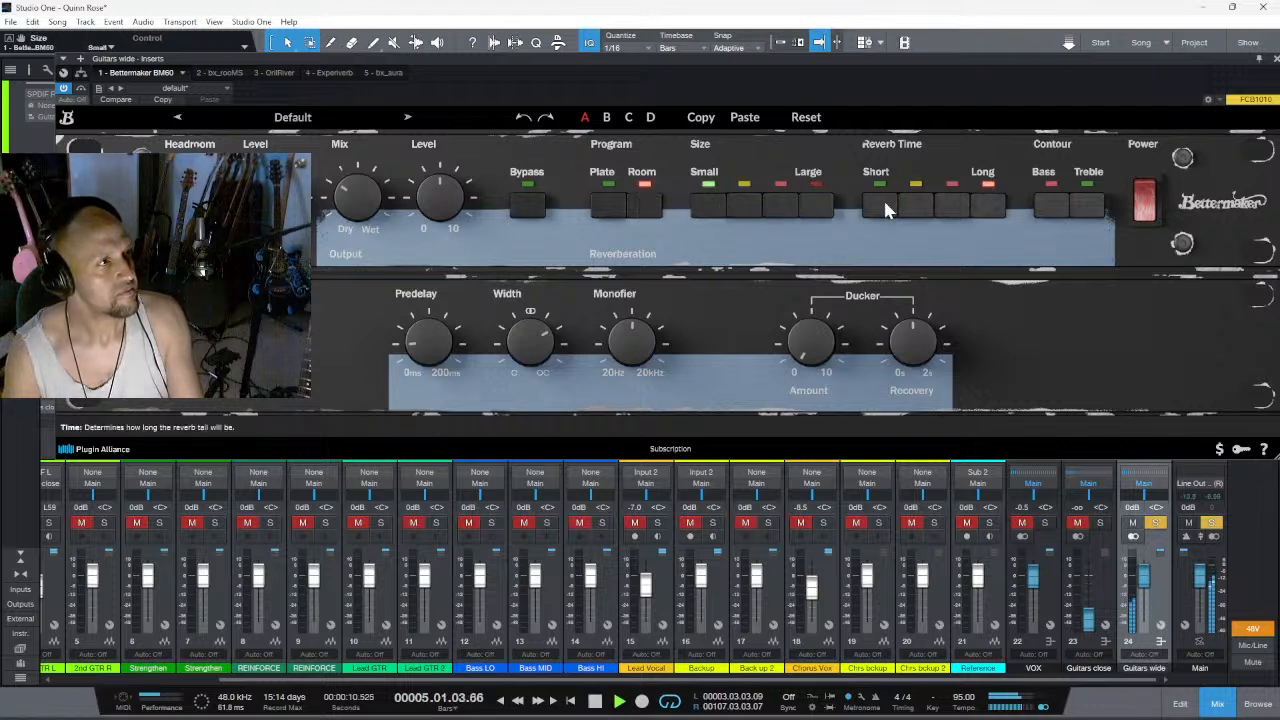
{"action": "key", "text": "space"}
{"action": "left_click", "coordinate": [913, 204]}
{"action": "key", "text": "space"}
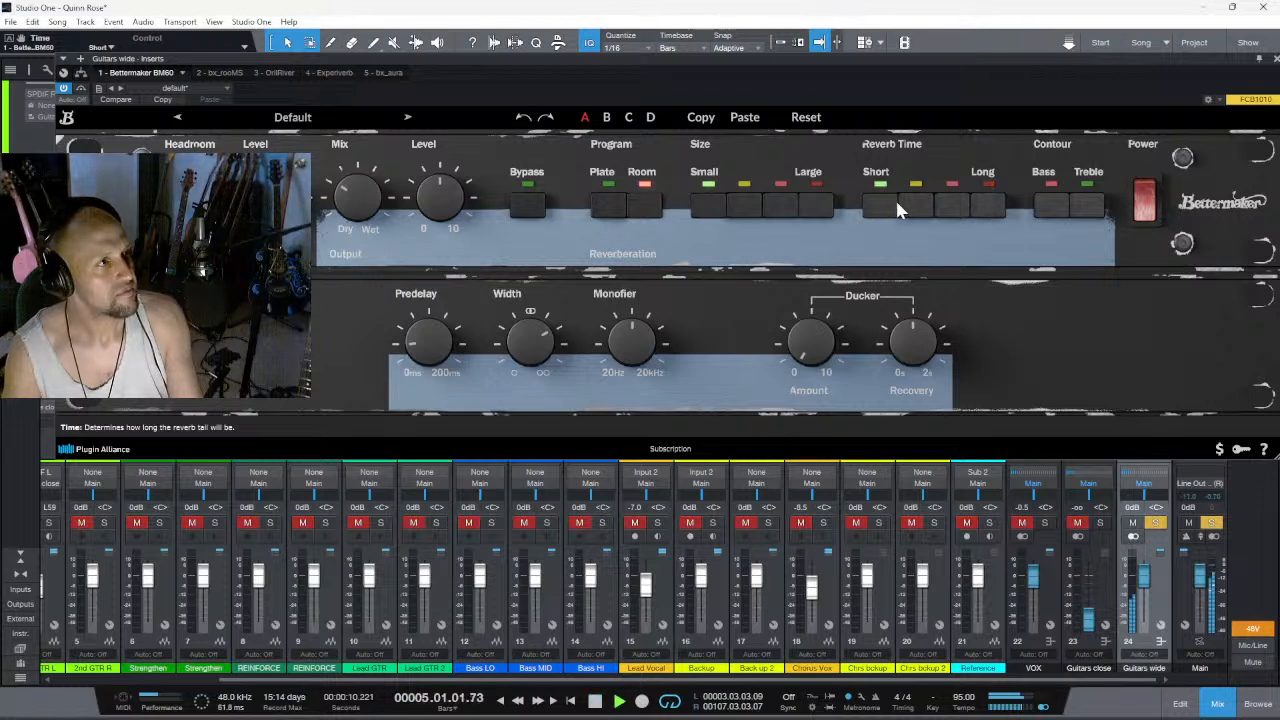
{"action": "key", "text": "space"}
{"action": "left_click", "coordinate": [913, 204]}
{"action": "key", "text": "space"}
{"action": "key", "text": "space"}
{"action": "left_click", "coordinate": [952, 205]}
{"action": "key", "text": "space"}
{"action": "key", "text": "space"}
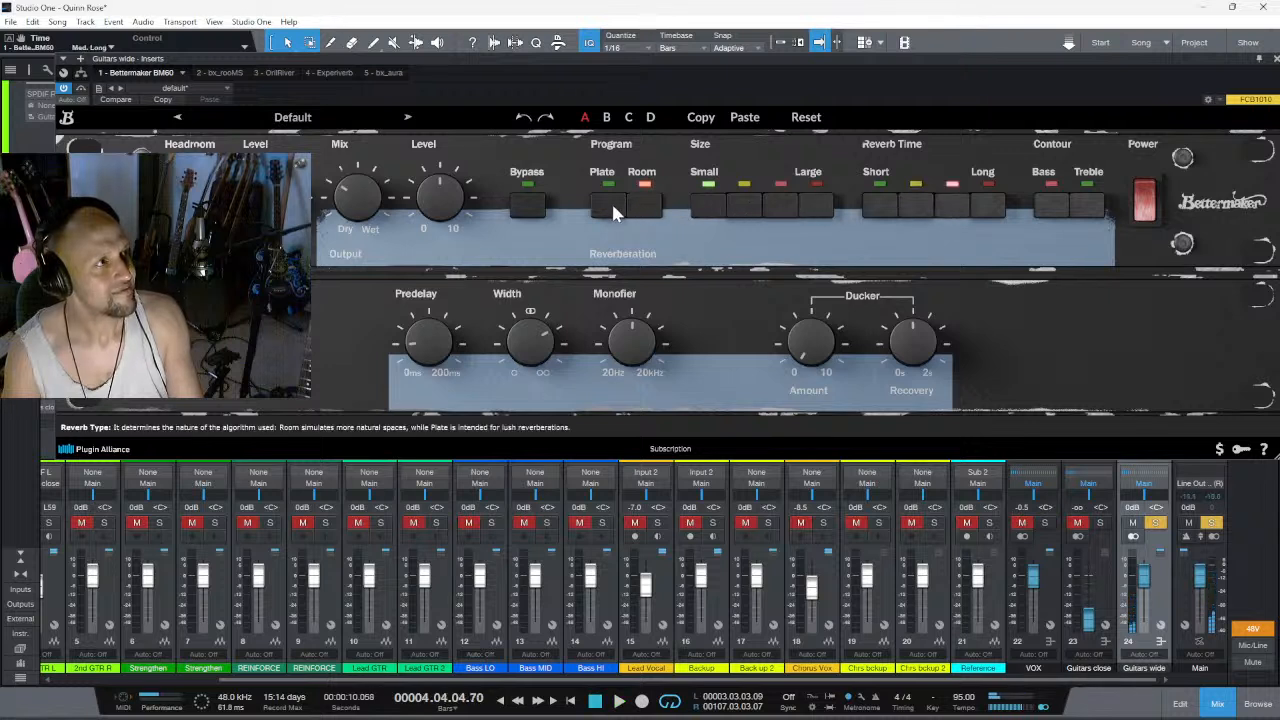
- Audition the section's opening with the Plate program at the medium-large size
{"action": "left_click", "coordinate": [779, 210]}
{"action": "key", "text": "space"}
{"action": "key", "text": "space"}
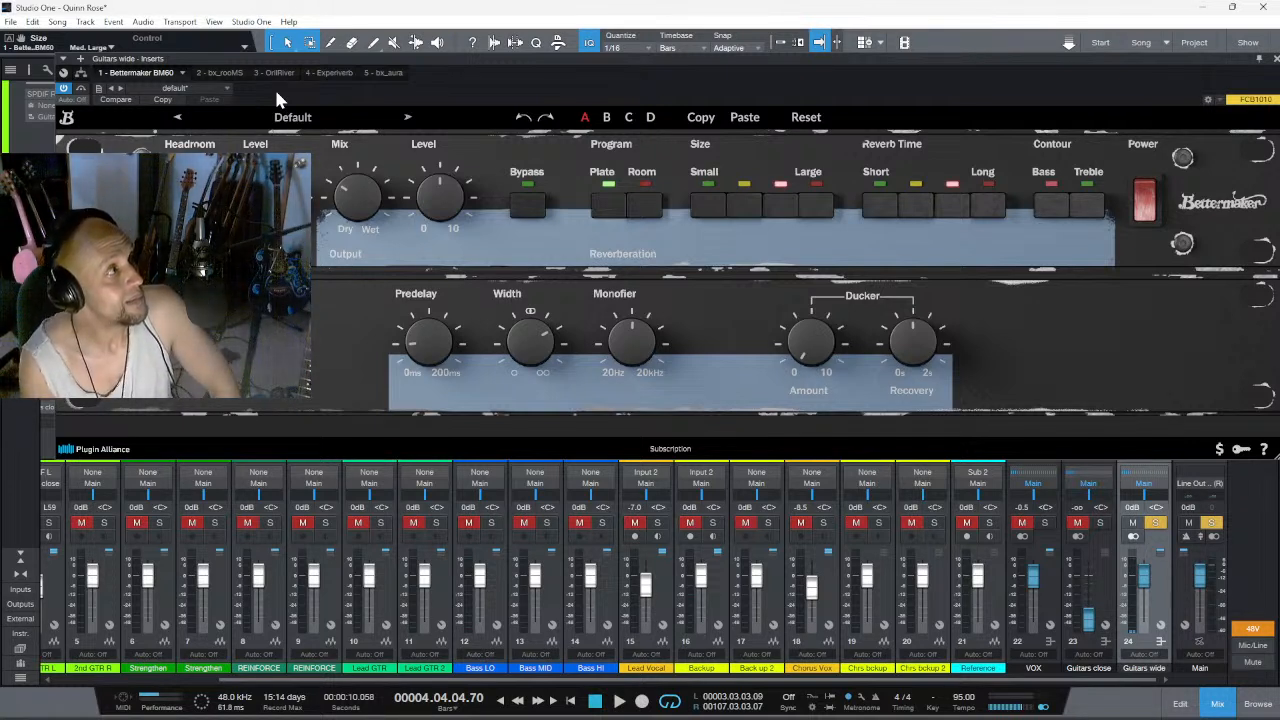
- Remove the Bettermaker BM60 and bx_rooMS inserts from the Guitars wide effect channel
{"action": "left_click", "coordinate": [185, 74]}
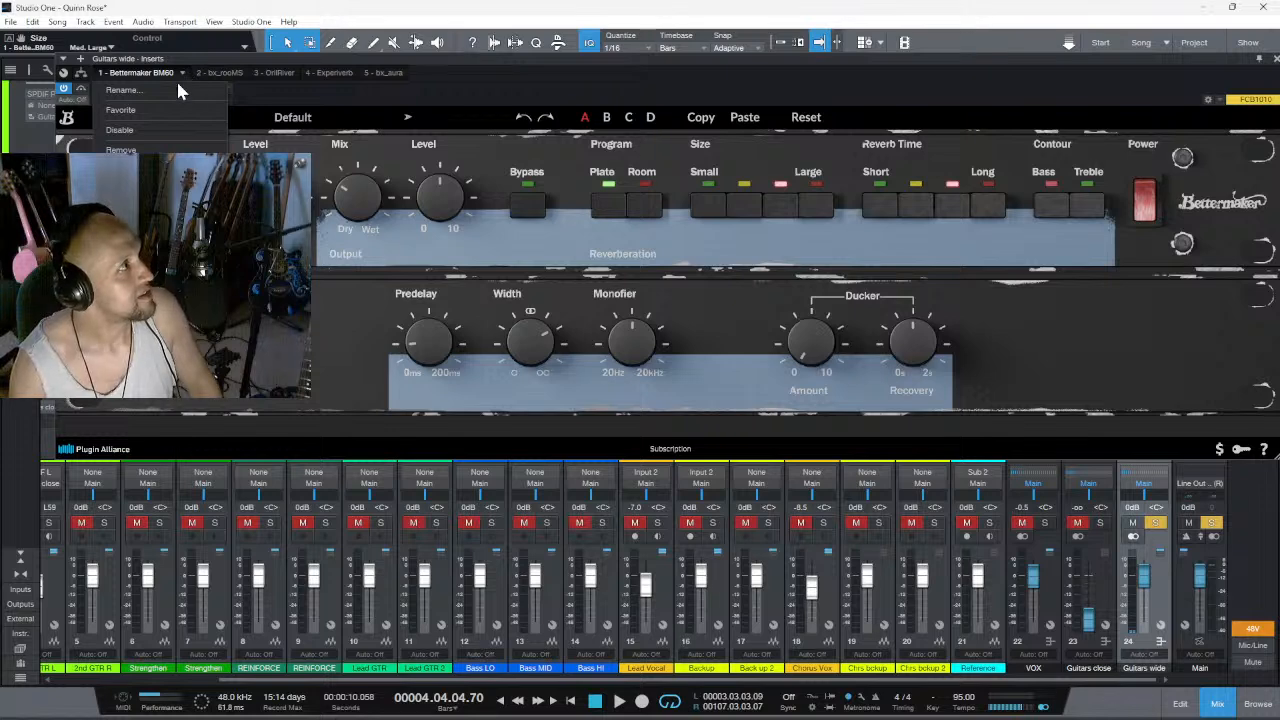
{"action": "left_click", "coordinate": [120, 150]}
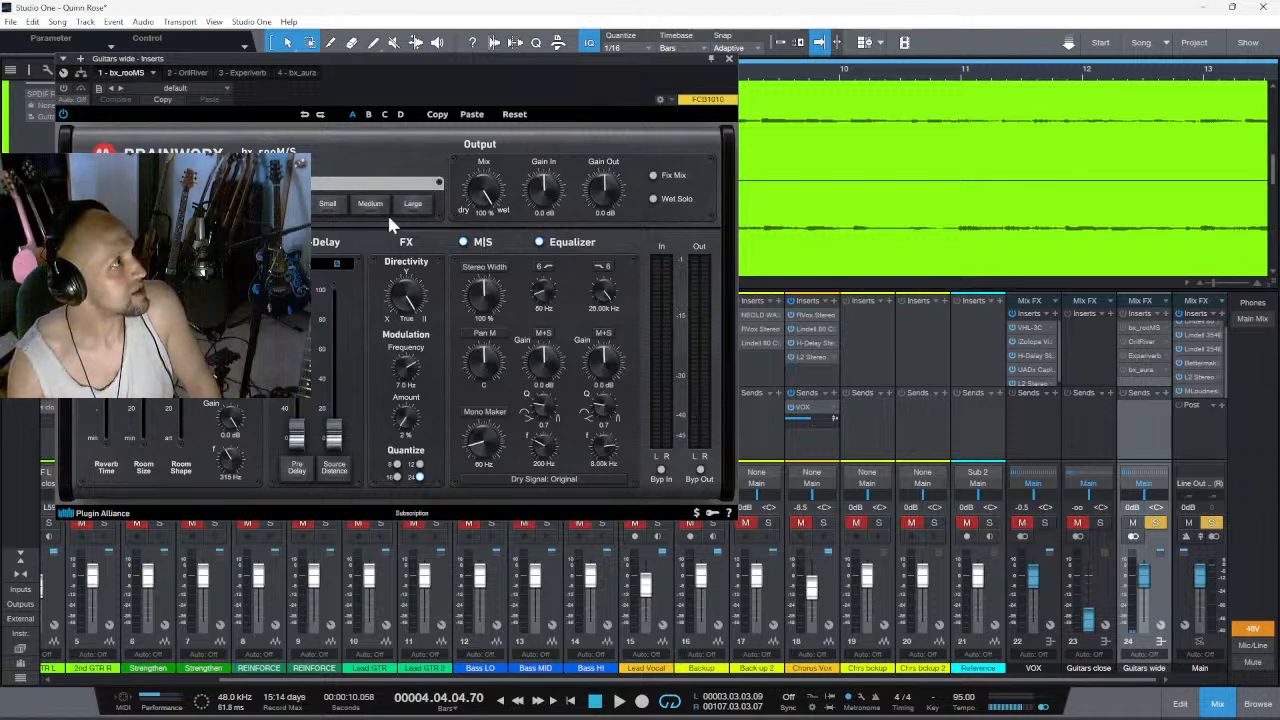
{"action": "left_click", "coordinate": [154, 68]}
{"action": "left_click", "coordinate": [120, 150]}
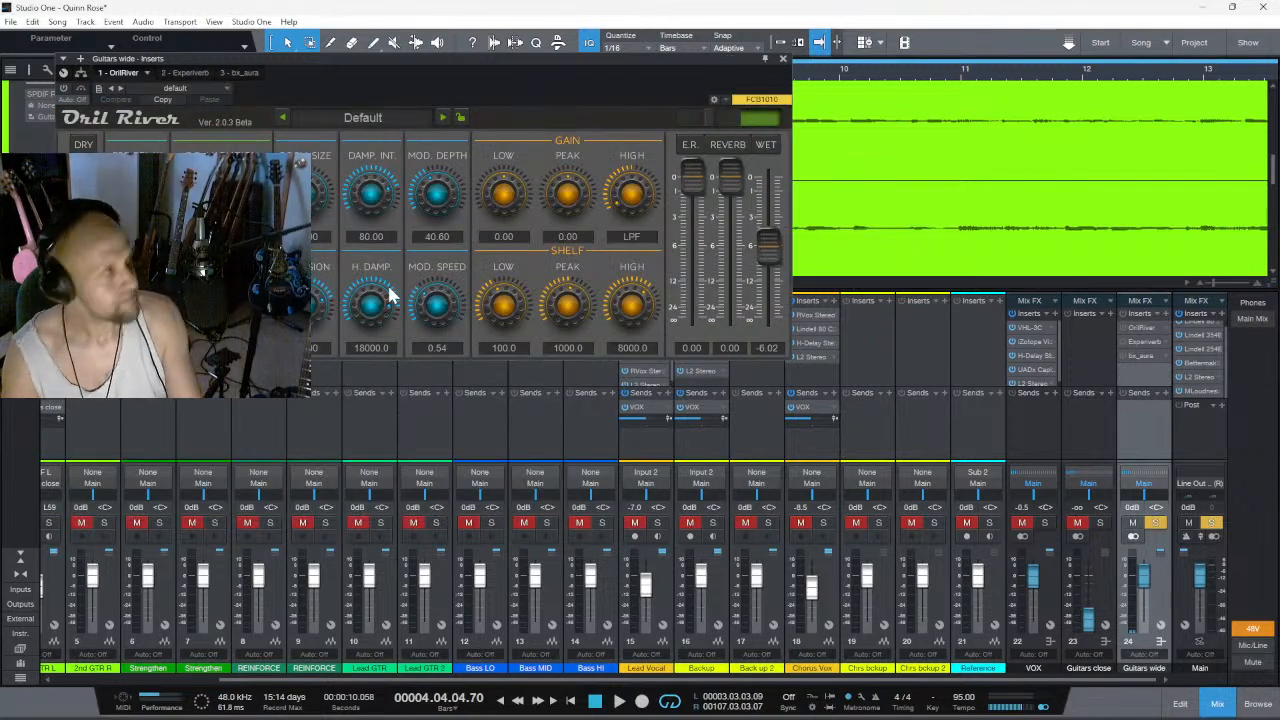
- Play the section through OrilRiver, trying the wet level at 0.00 before setting it to -3.65
{"action": "key", "text": "space"}
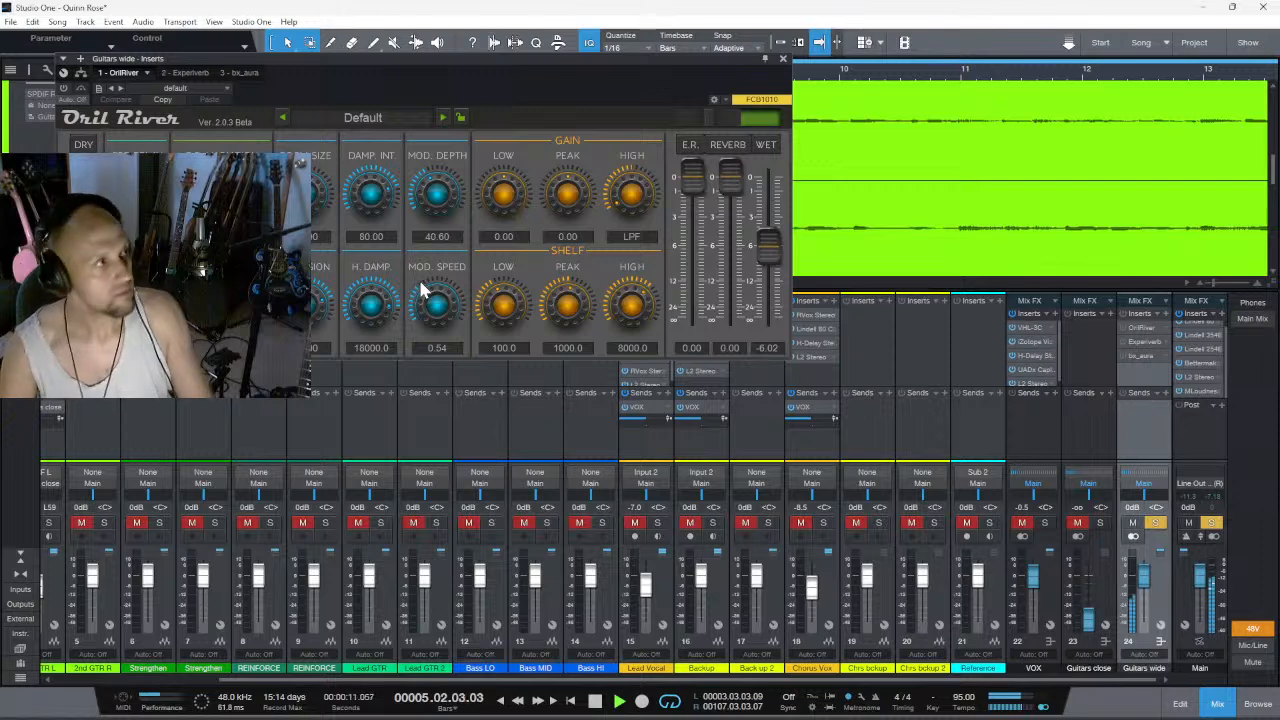
{"action": "left_click_drag", "start_coordinate": [766, 244], "coordinate": [798, 147]}
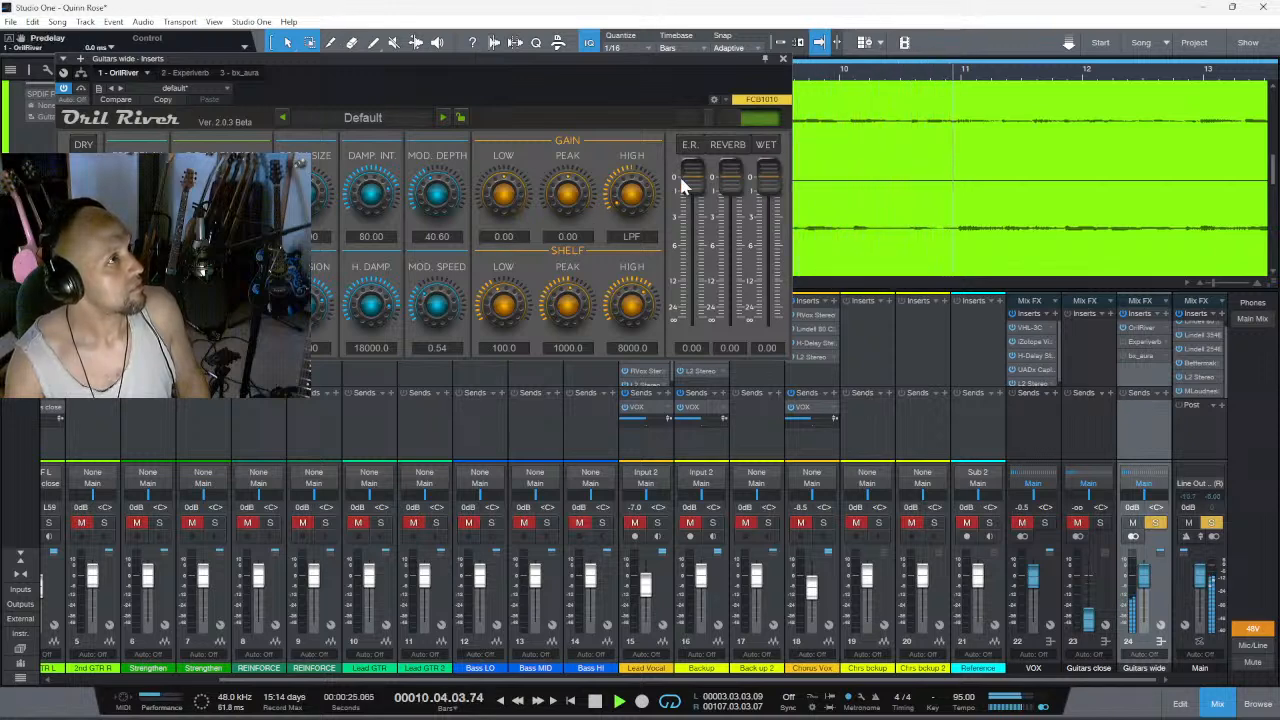
{"action": "left_click_drag", "start_coordinate": [767, 179], "coordinate": [766, 220]}
- Adjust OrilRiver's room size and set its modulation depth to 49.60 and modulation speed to 0.02
{"action": "left_click_drag", "start_coordinate": [447, 212], "coordinate": [463, 143]}
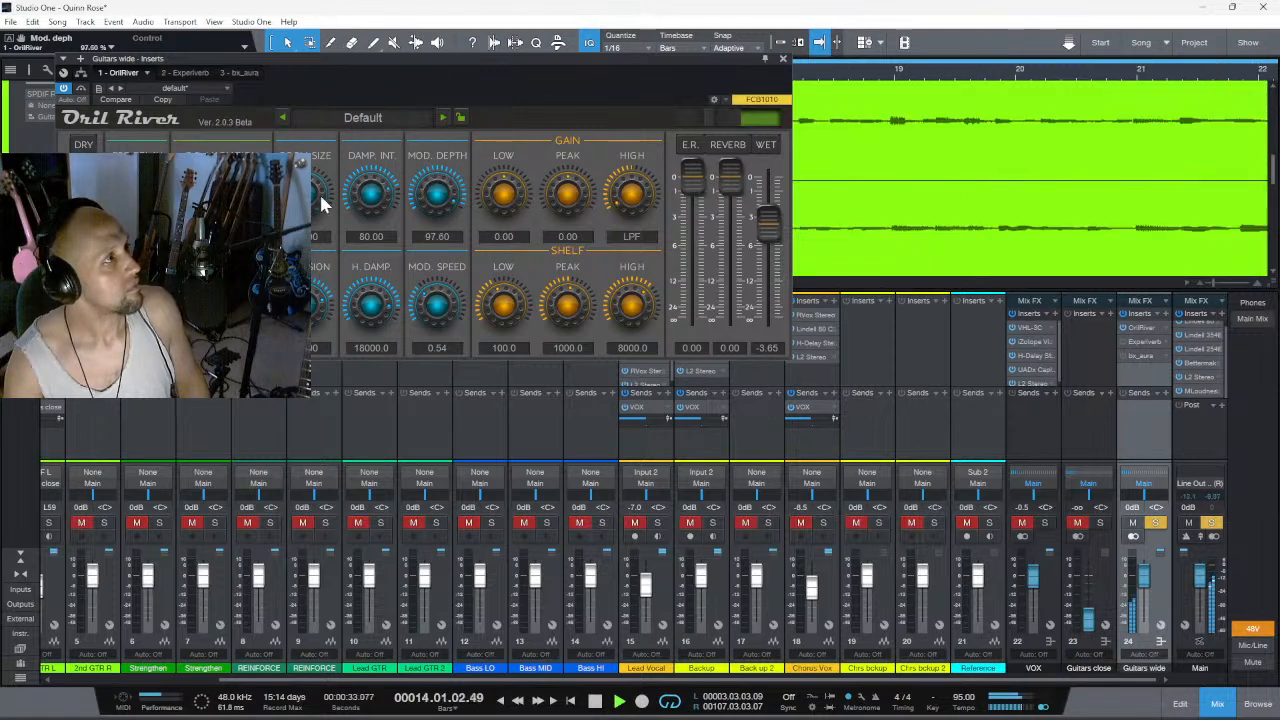
{"action": "left_click_drag", "start_coordinate": [313, 202], "coordinate": [323, 172]}
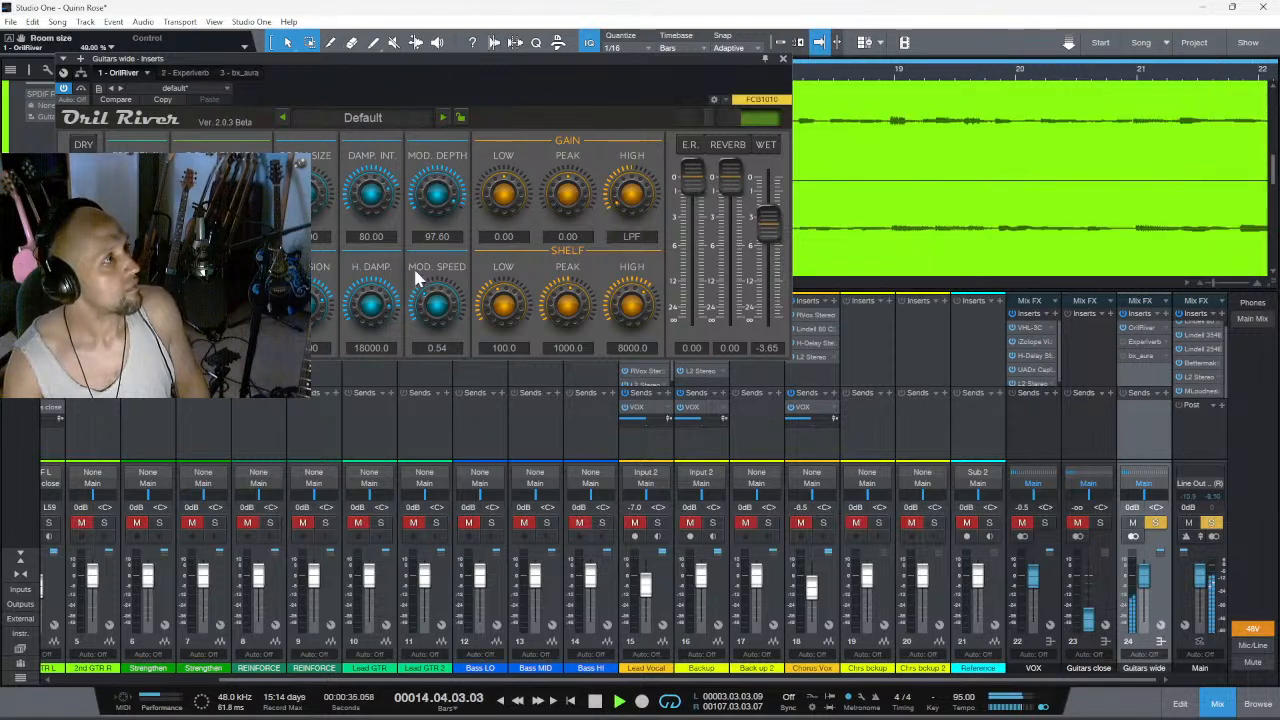
{"action": "left_click_drag", "start_coordinate": [434, 297], "coordinate": [436, 330]}
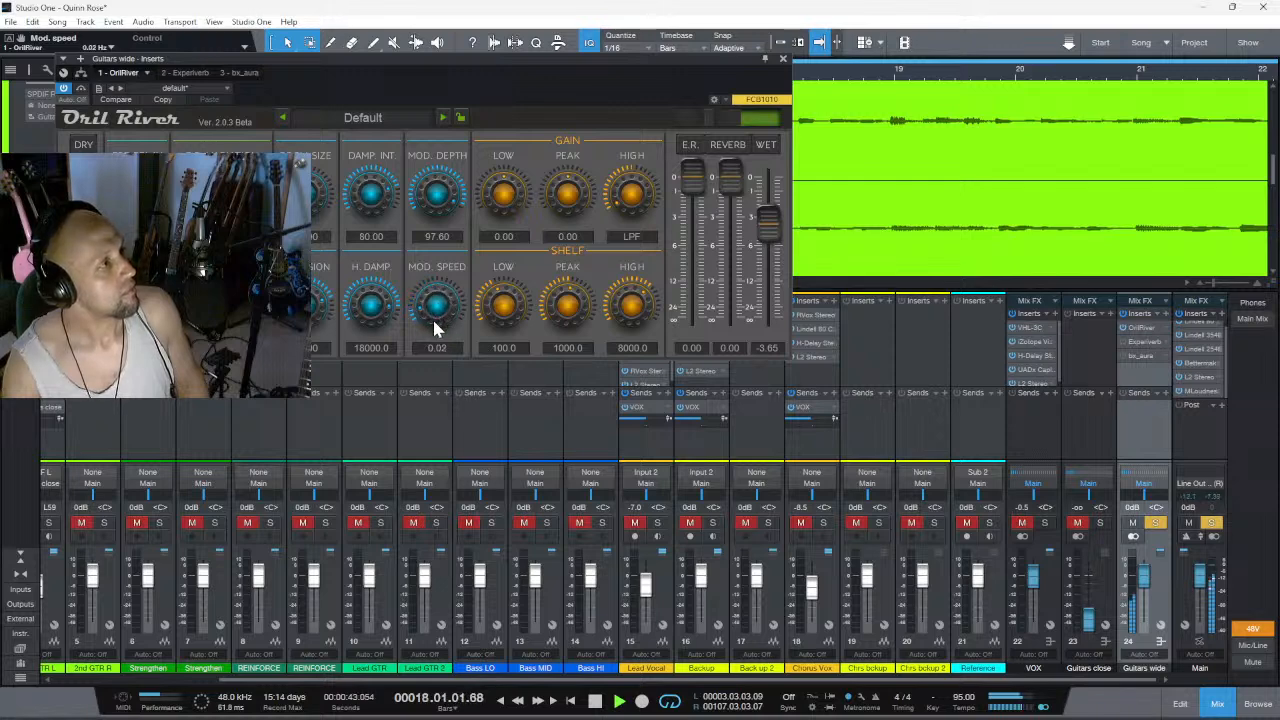
{"action": "left_click_drag", "start_coordinate": [446, 220], "coordinate": [437, 270]}
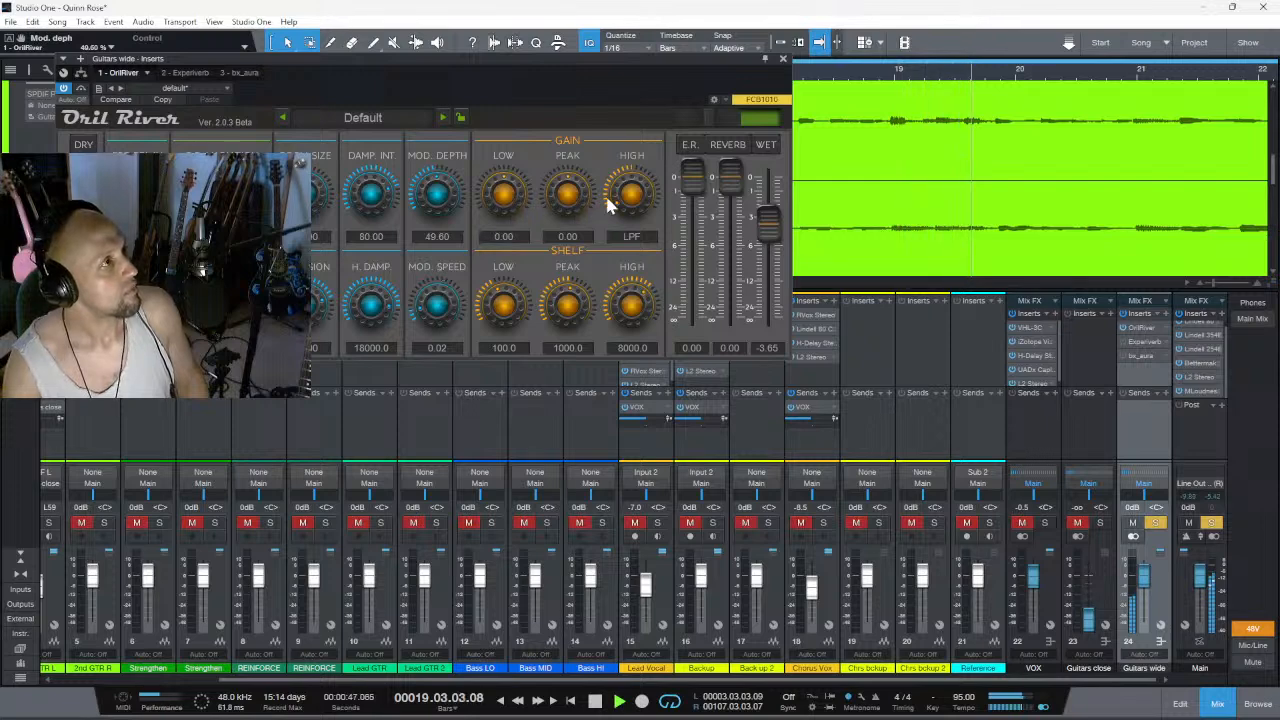
- Adjust OrilRiver's equalizer, setting the high shelf frequency to 9482.5 and the peak frequency to 1218.9
{"action": "left_click_drag", "start_coordinate": [640, 204], "coordinate": [647, 235]}
{"action": "left_click_drag", "start_coordinate": [623, 300], "coordinate": [614, 400]}
{"action": "left_click_drag", "start_coordinate": [618, 345], "coordinate": [516, 302]}
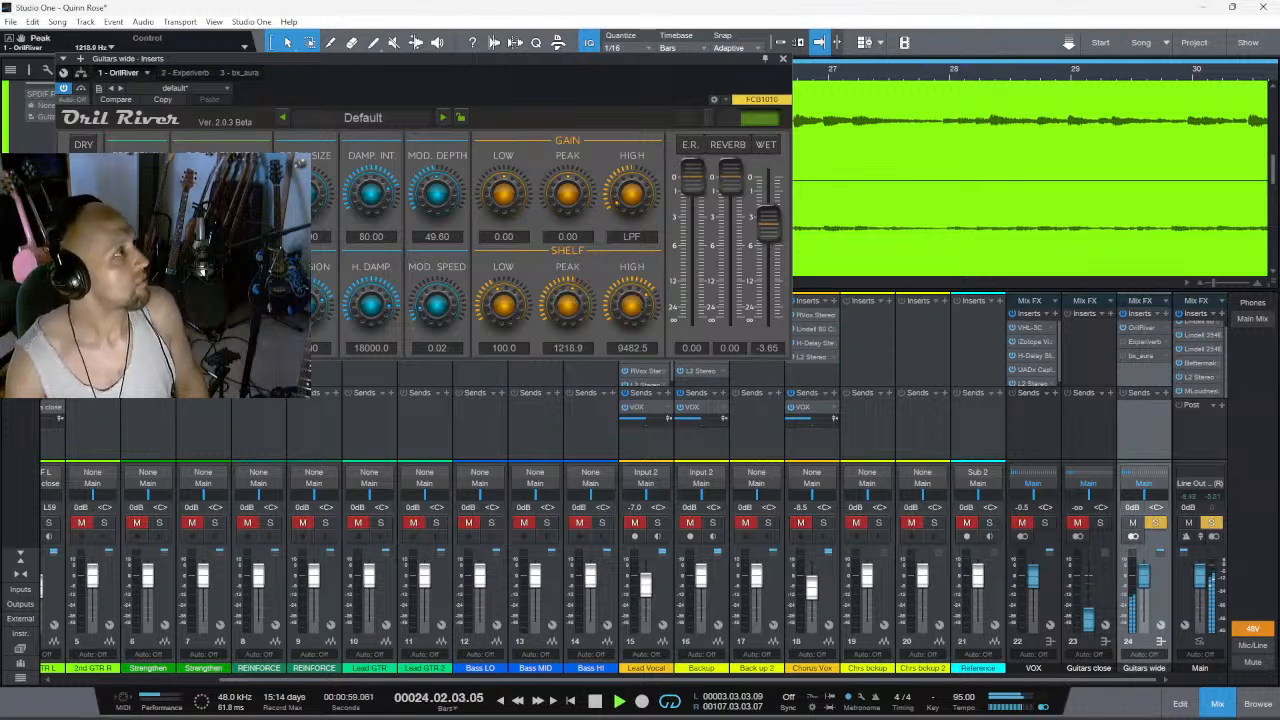
- Audition different reverb variations in OrilRiver while the section plays
{"action": "left_click", "coordinate": [221, 171]}
{"action": "left_click", "coordinate": [228, 243]}
{"action": "left_click", "coordinate": [222, 207]}
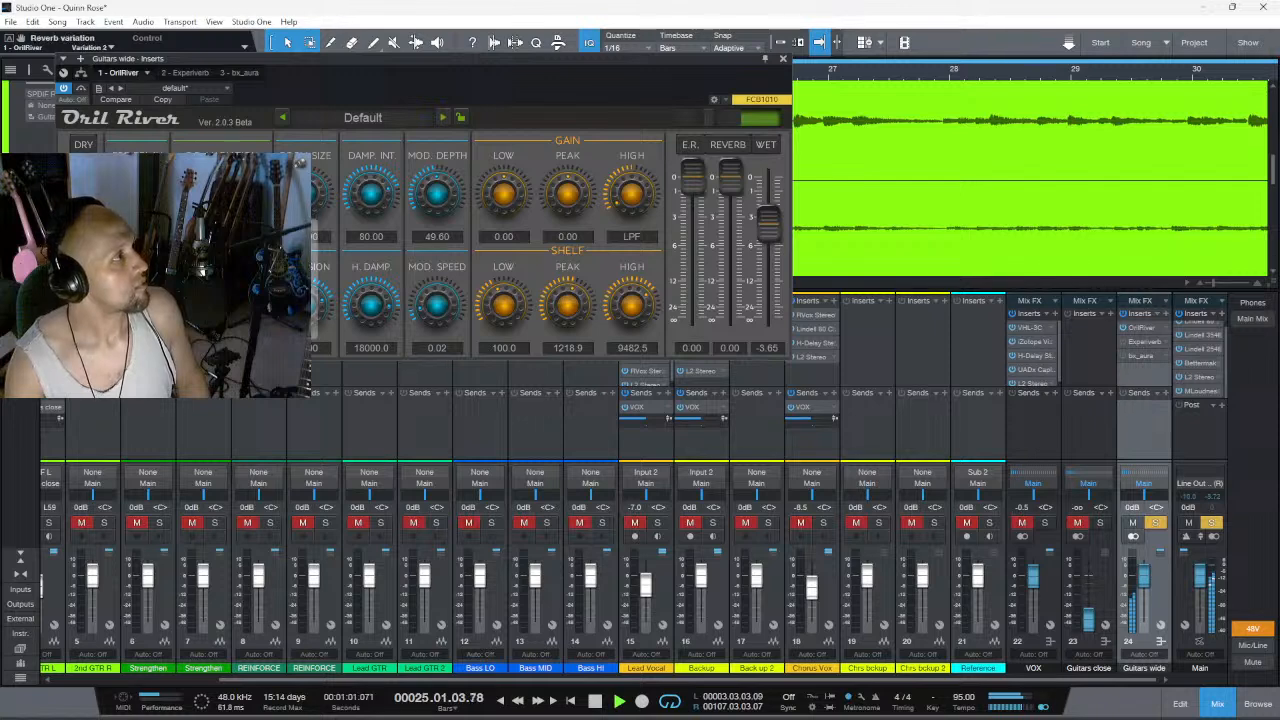
{"action": "left_click", "coordinate": [228, 326]}
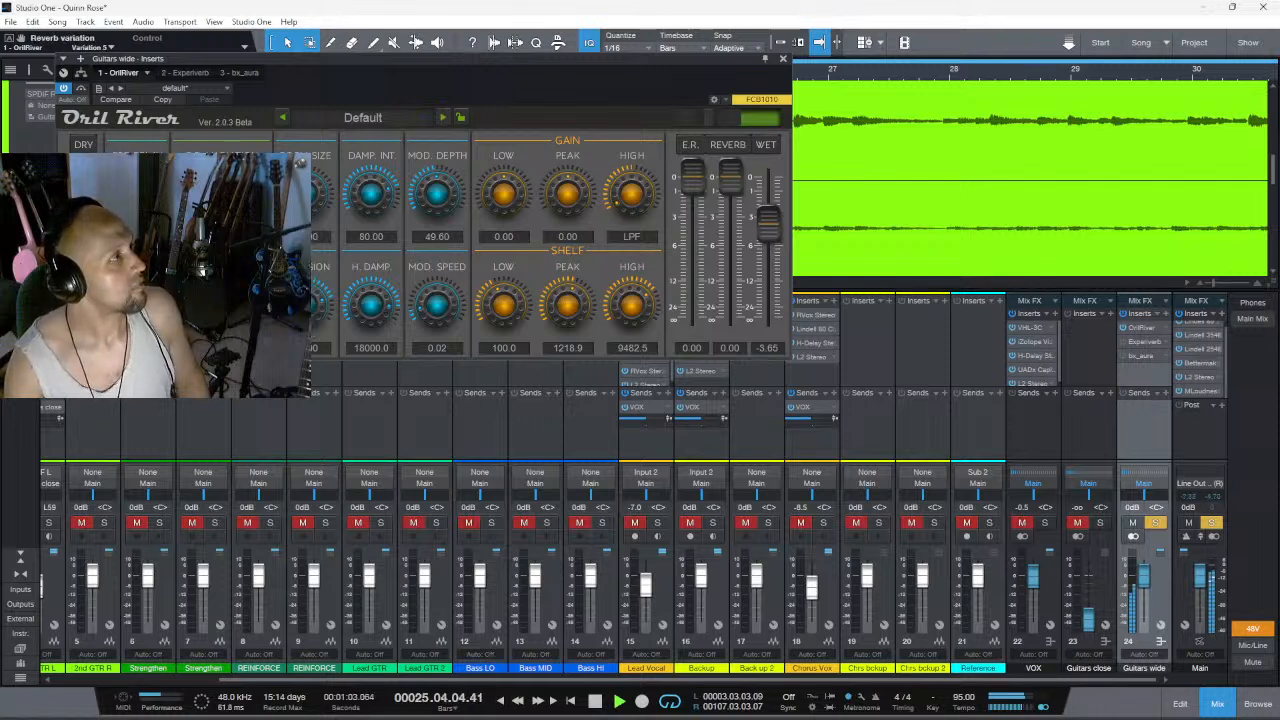
- Set OrilRiver's decay time to 1.30 s and replay the section to hear the reverb tail
{"action": "left_click_drag", "start_coordinate": [221, 293], "coordinate": [221, 317]}
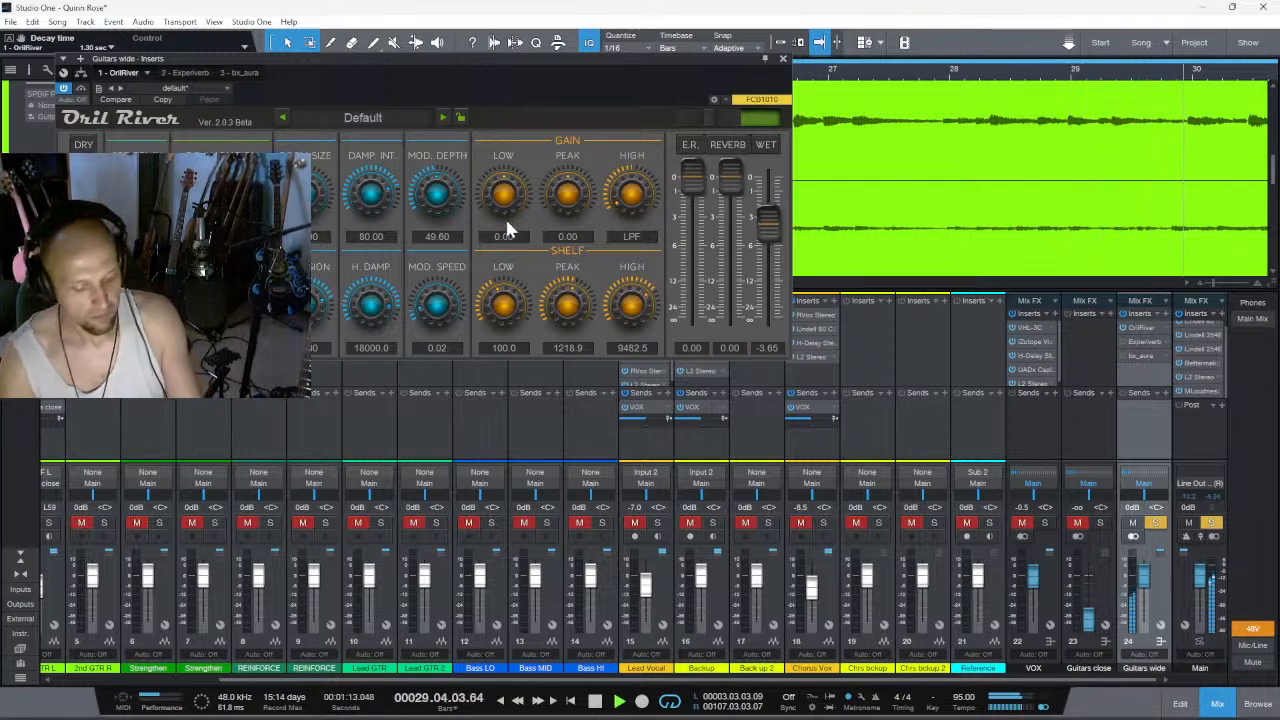
{"action": "key", "text": "space"}
{"action": "key", "text": "space"}
{"action": "key", "text": "space"}
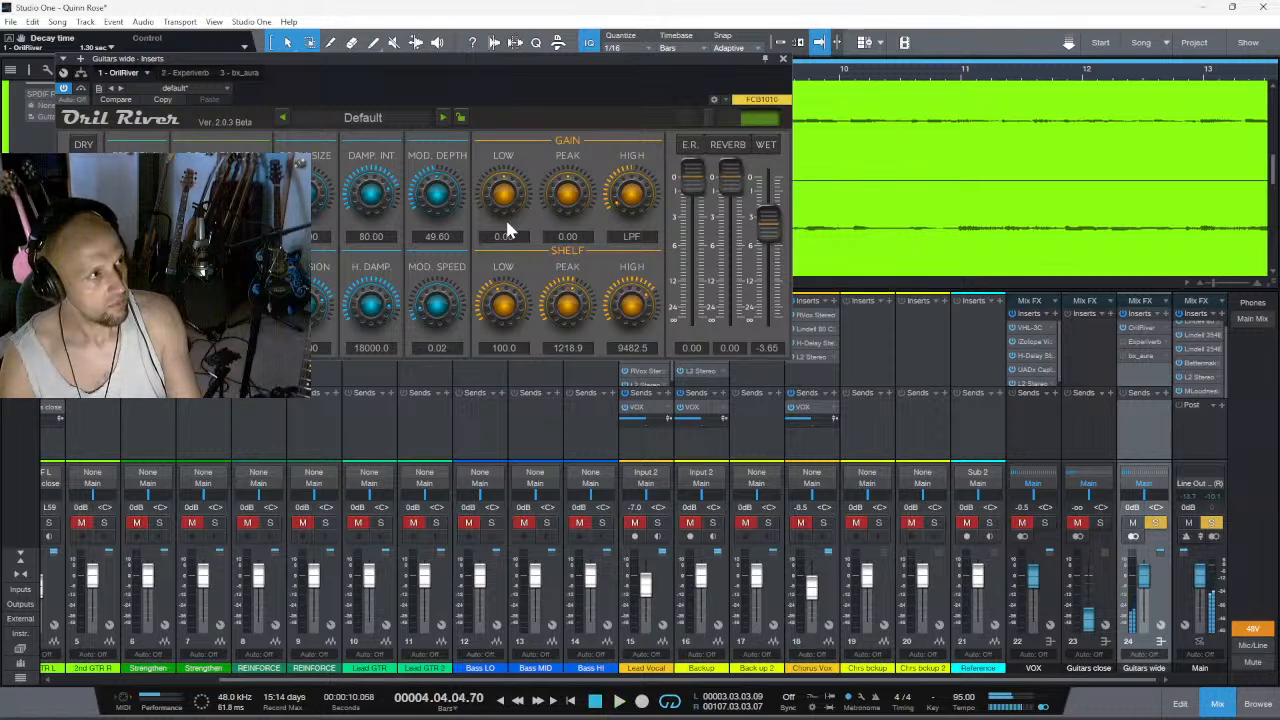
{"action": "key", "text": "space"}
{"action": "key", "text": "space"}
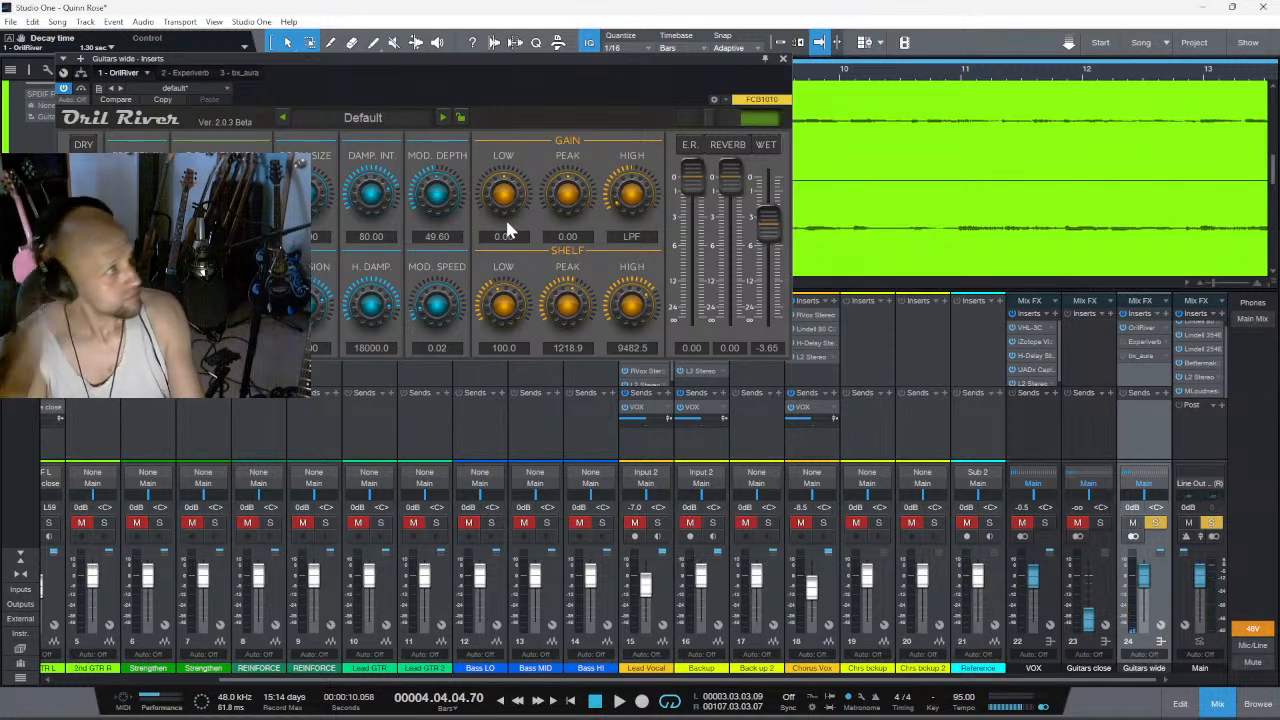
- Raise OrilRiver's low gain to 2.40 and replay the section briefly
{"action": "left_click_drag", "start_coordinate": [507, 230], "coordinate": [528, 235]}
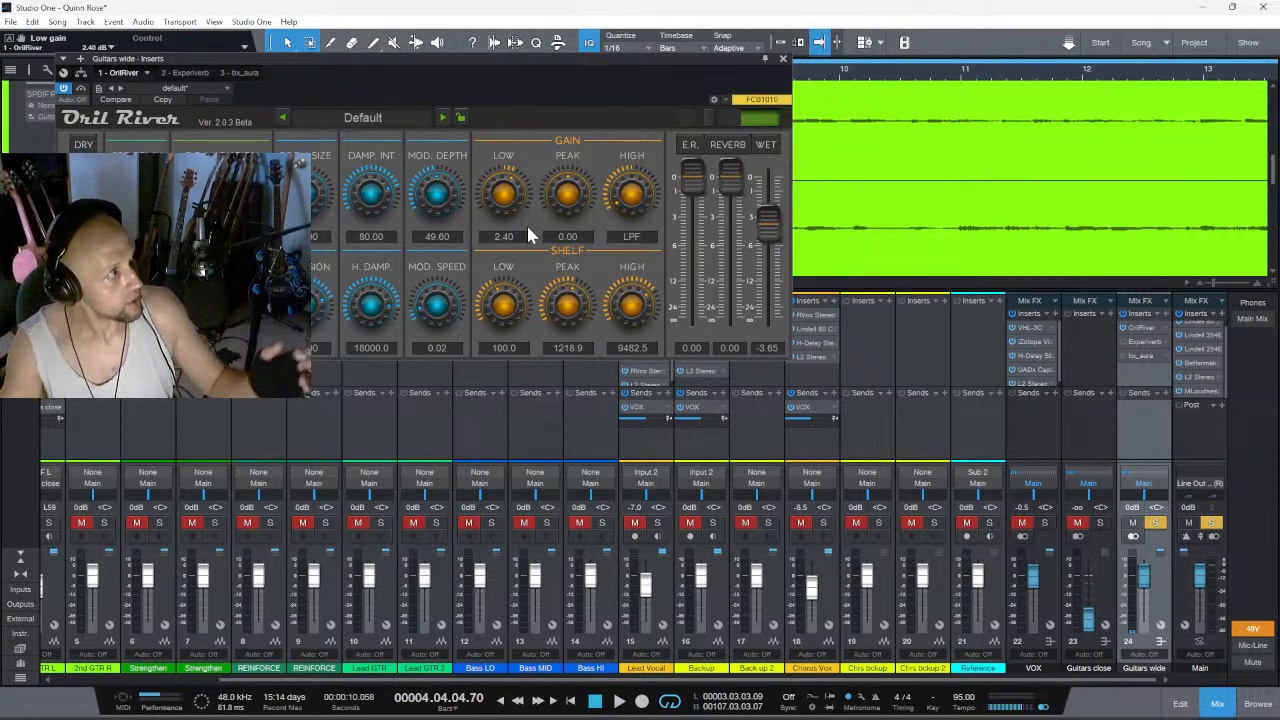
{"action": "key", "text": "space"}
- Lower OrilRiver's wet level to -13.58 and its reverb level to -5.46, replaying the start of the section
{"action": "key", "text": "space"}
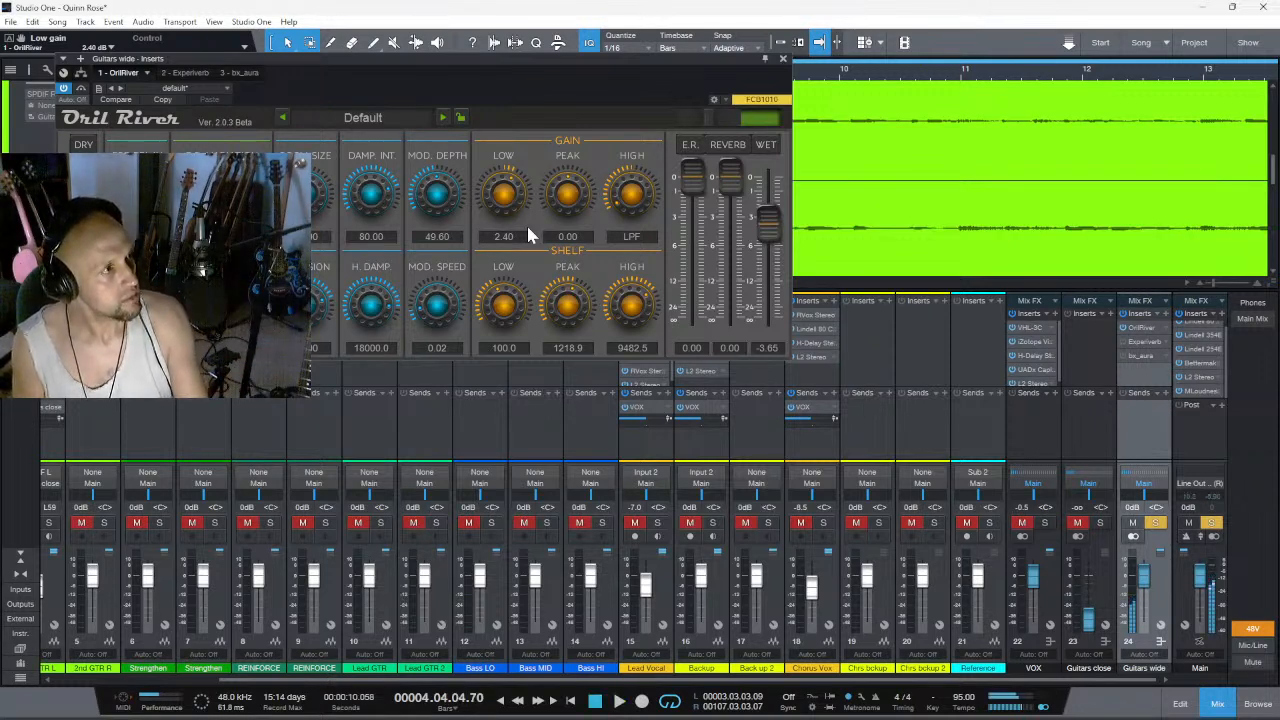
{"action": "left_click_drag", "start_coordinate": [767, 222], "coordinate": [766, 296]}
{"action": "key", "text": "space"}
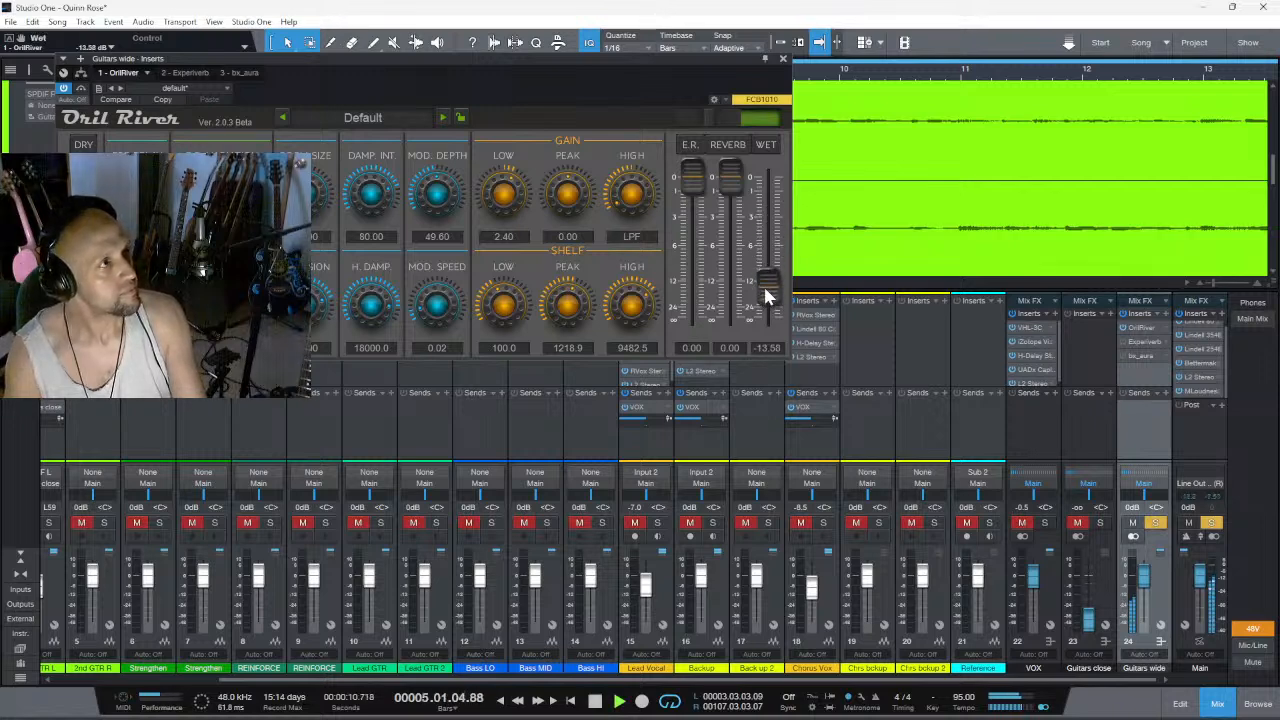
{"action": "key", "text": "space"}
{"action": "left_click_drag", "start_coordinate": [729, 174], "coordinate": [727, 240]}
{"action": "key", "text": "space"}
{"action": "key", "text": "space"}
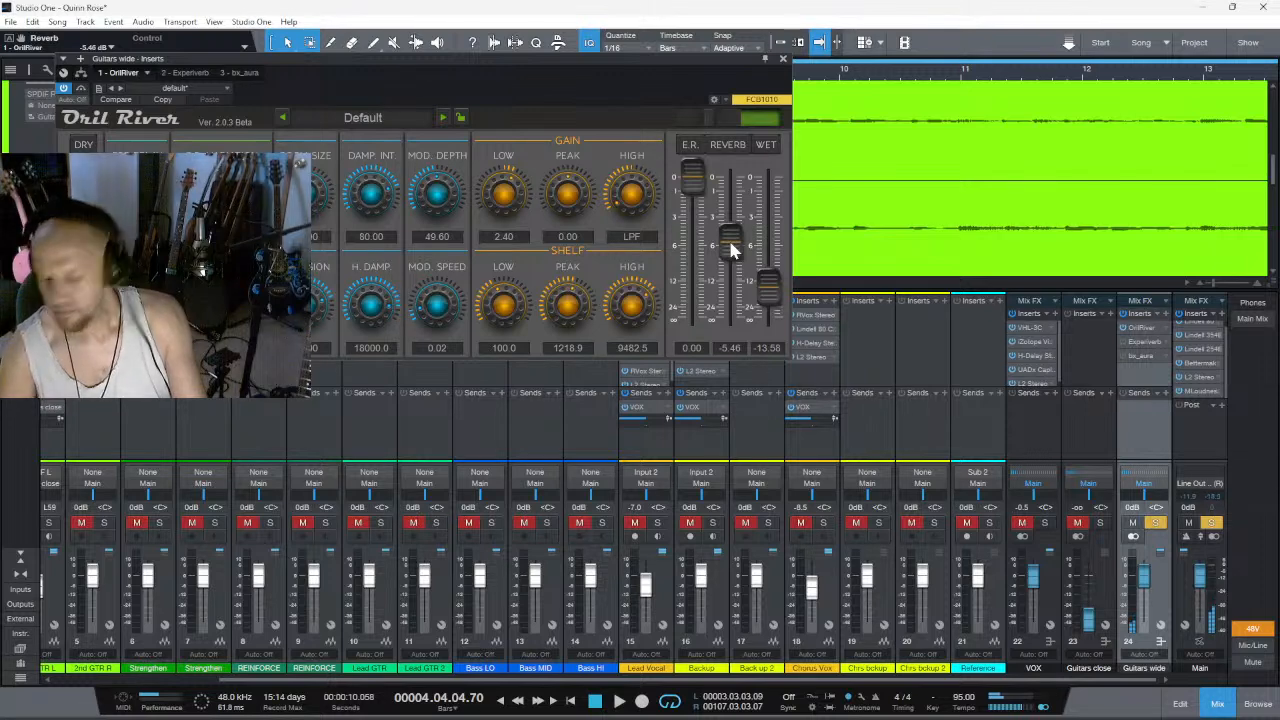
- Reduce OrilRiver's reverb level to -16.34 and its wet level to minus infinity, replaying the section to compare
{"action": "key", "text": "space"}
{"action": "key", "text": "space"}
{"action": "left_click_drag", "start_coordinate": [730, 264], "coordinate": [769, 323]}
{"action": "key", "text": "space"}
{"action": "key", "text": "space"}
{"action": "key", "text": "space"}
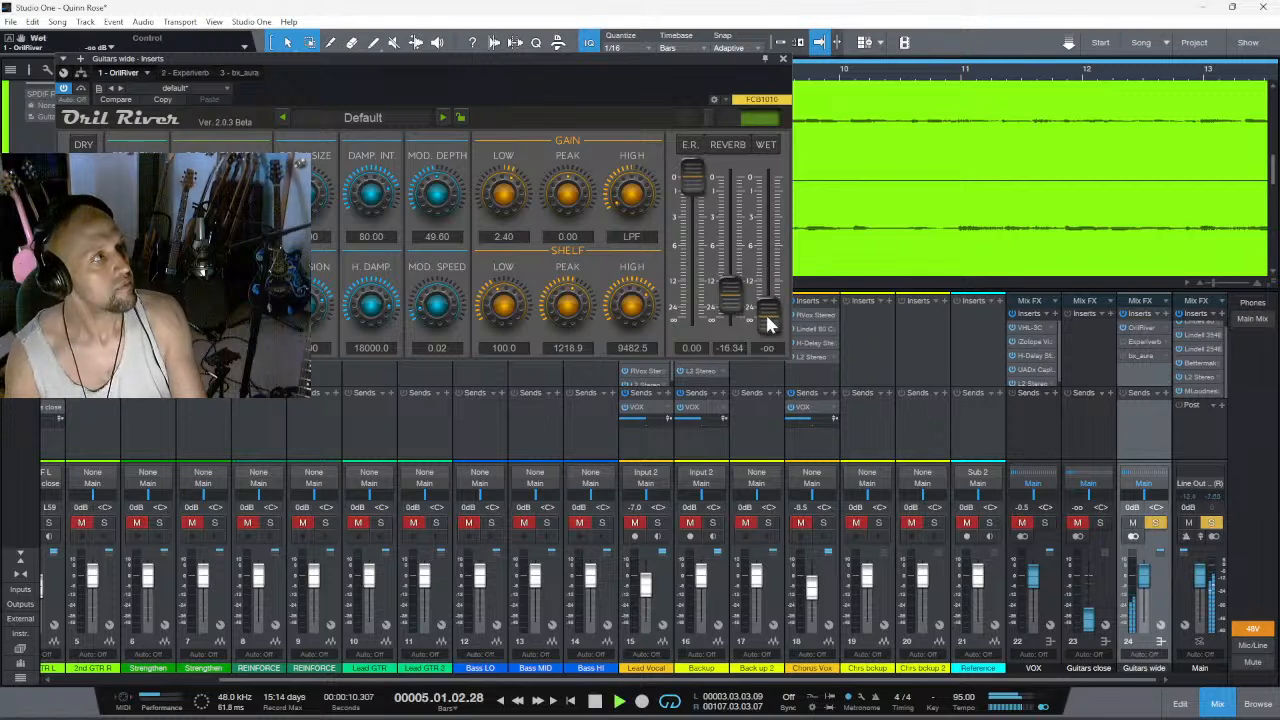
{"action": "key", "text": "space"}
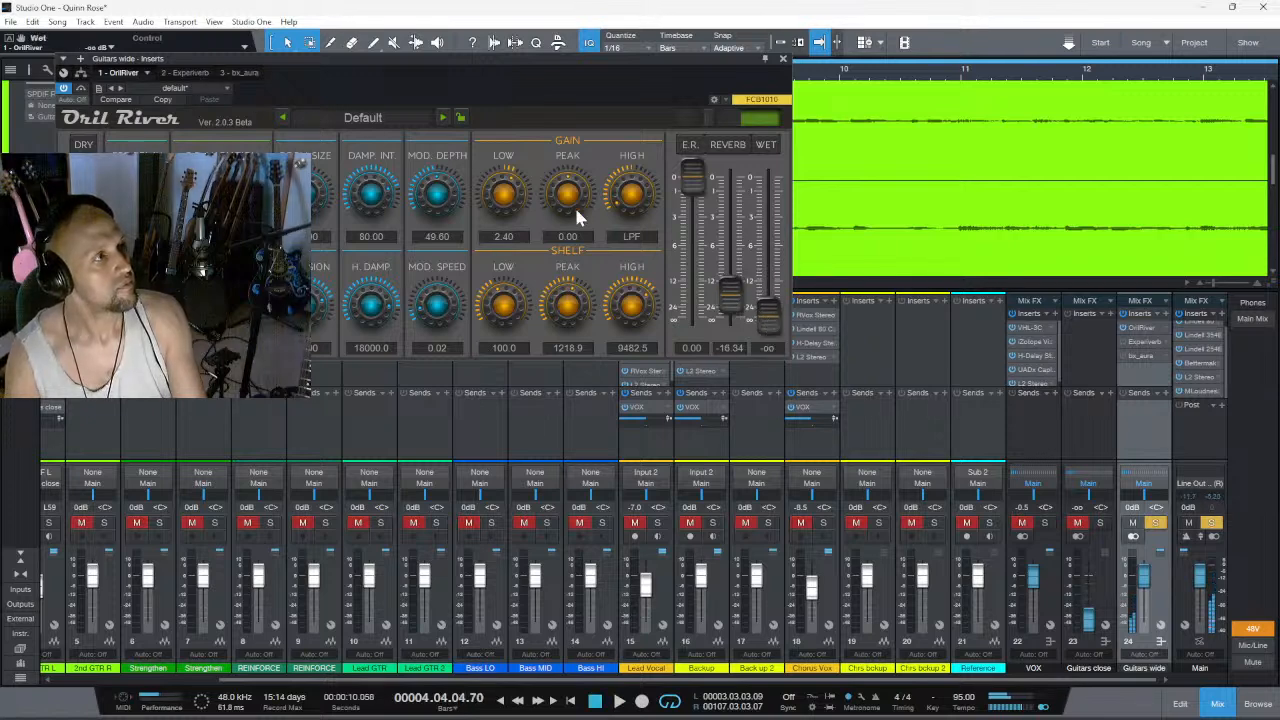
- Look at bx_aura and Experiverb, then set OrilRiver's early reflections to -1.63, reverb to -12.82 and wet to -2.20
{"action": "left_click", "coordinate": [240, 73]}
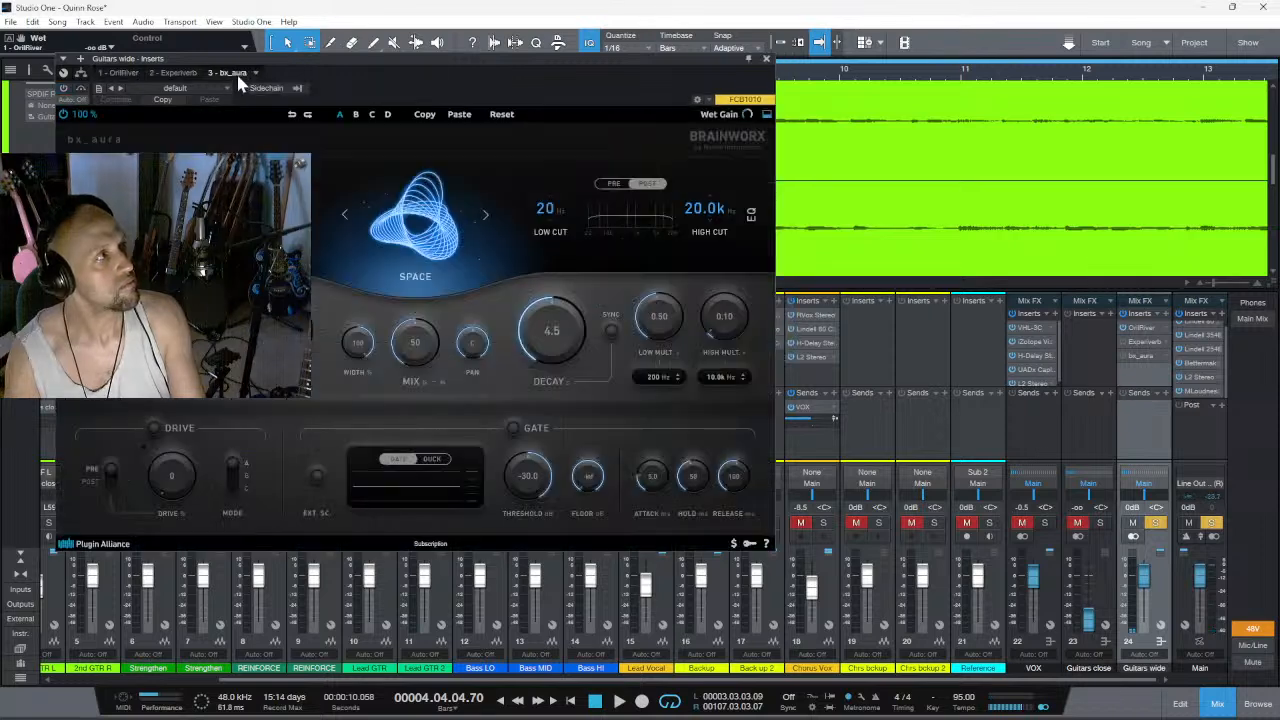
{"action": "left_click", "coordinate": [178, 73]}
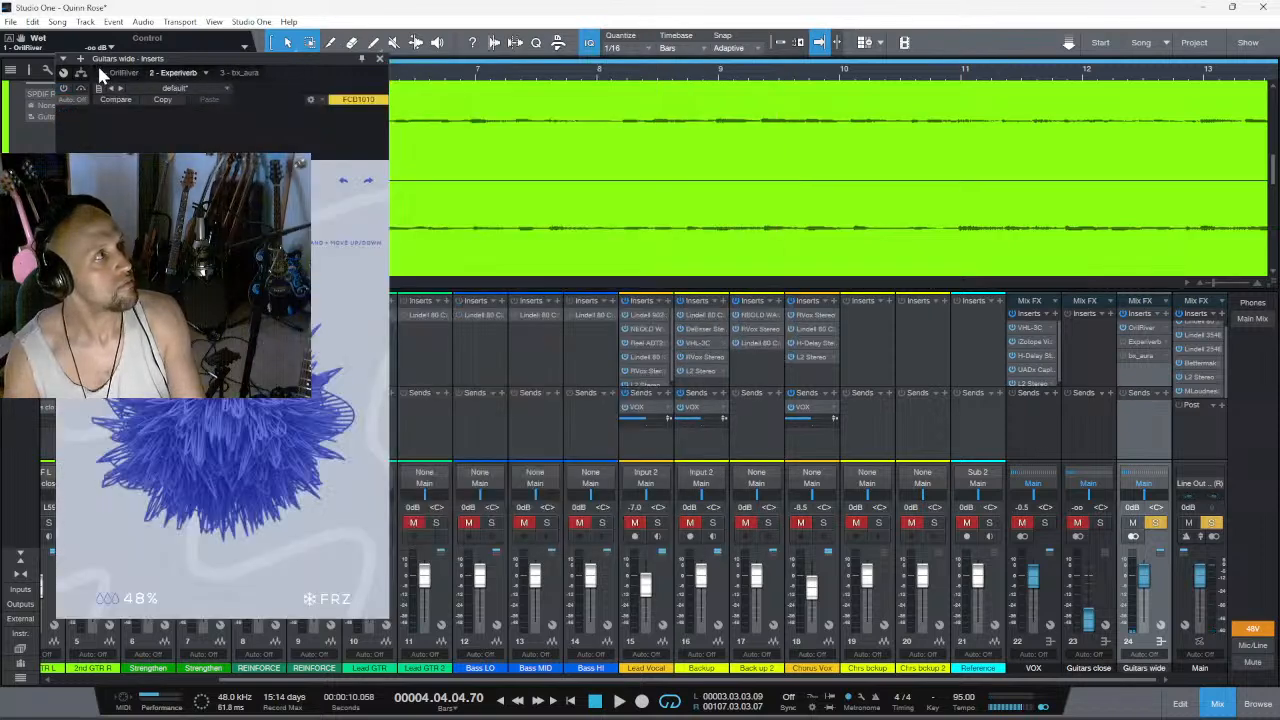
{"action": "left_click", "coordinate": [112, 73]}
{"action": "left_click_drag", "start_coordinate": [734, 292], "coordinate": [740, 218]}
{"action": "left_click_drag", "start_coordinate": [768, 314], "coordinate": [748, 220]}
{"action": "left_click_drag", "start_coordinate": [696, 180], "coordinate": [737, 279]}
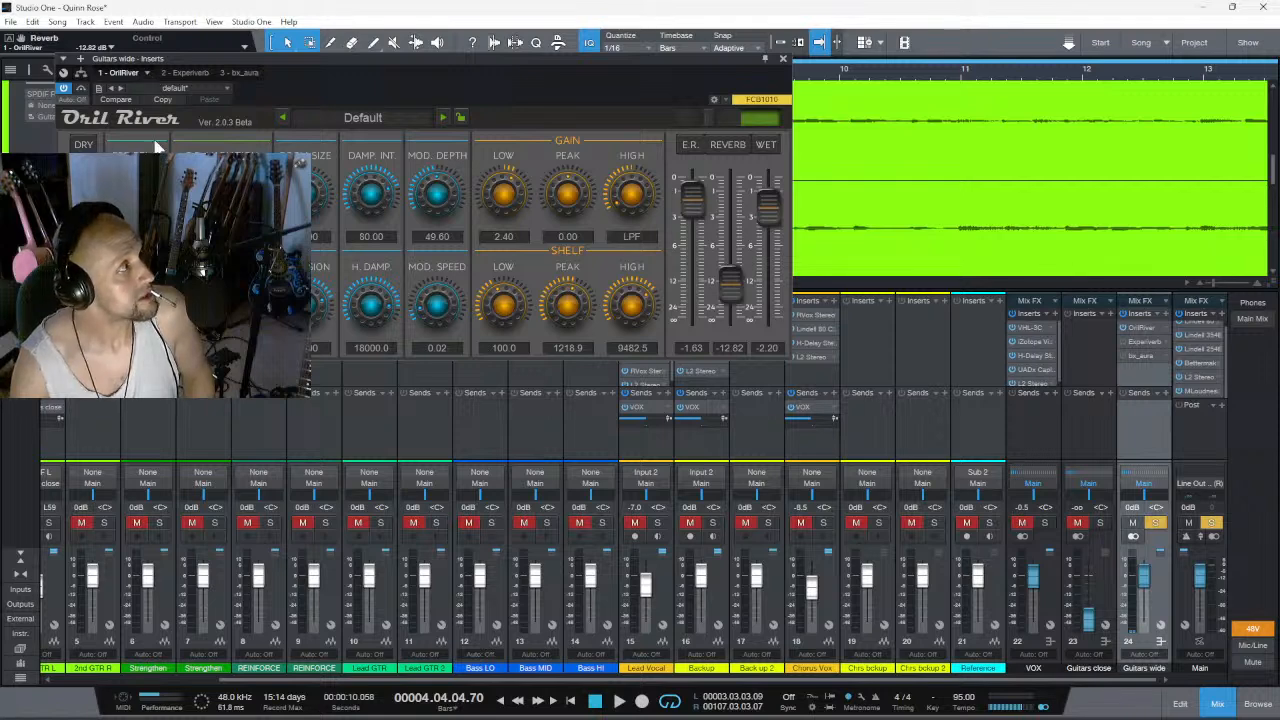
- Remove OrilRiver from the Guitars wide channel and activate Experiverb
{"action": "left_click", "coordinate": [145, 73]}
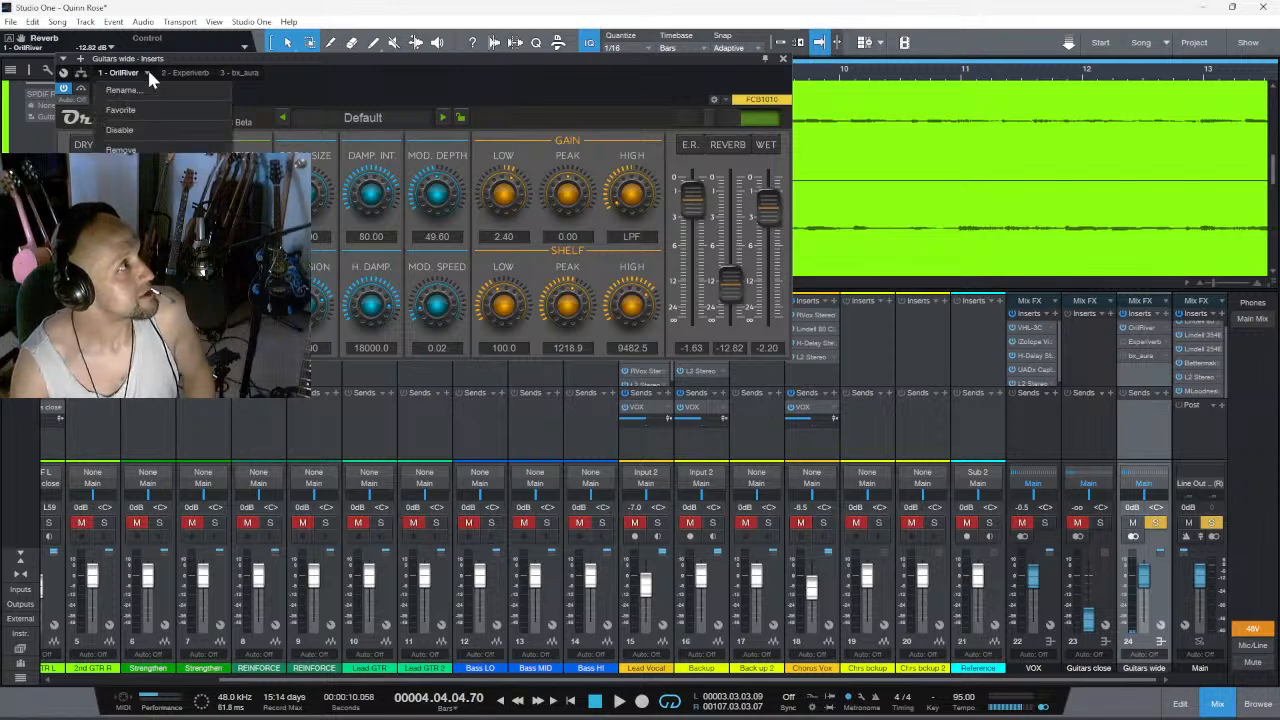
{"action": "left_click", "coordinate": [150, 149]}
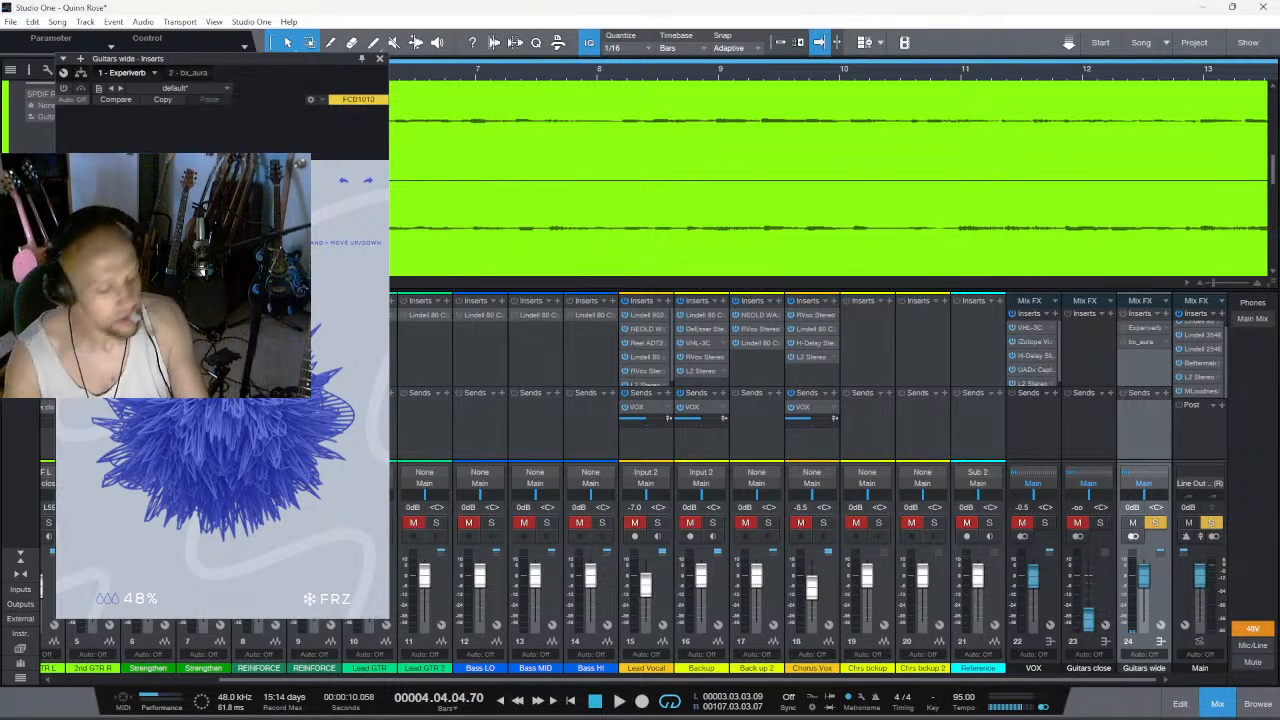
{"action": "left_click", "coordinate": [63, 88]}
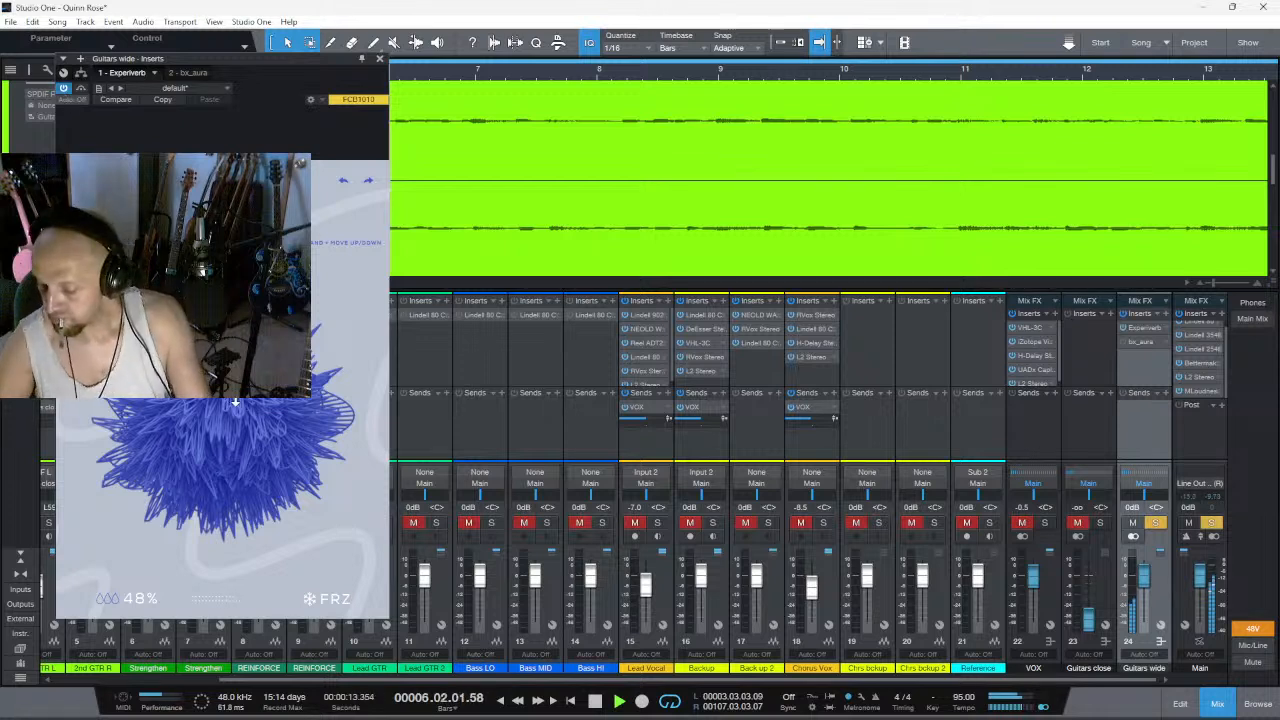
- Set Experiverb's dry/wet mix to 100% and try depth values between 58 and 100 during playback
{"action": "left_click_drag", "start_coordinate": [125, 601], "coordinate": [324, 228]}
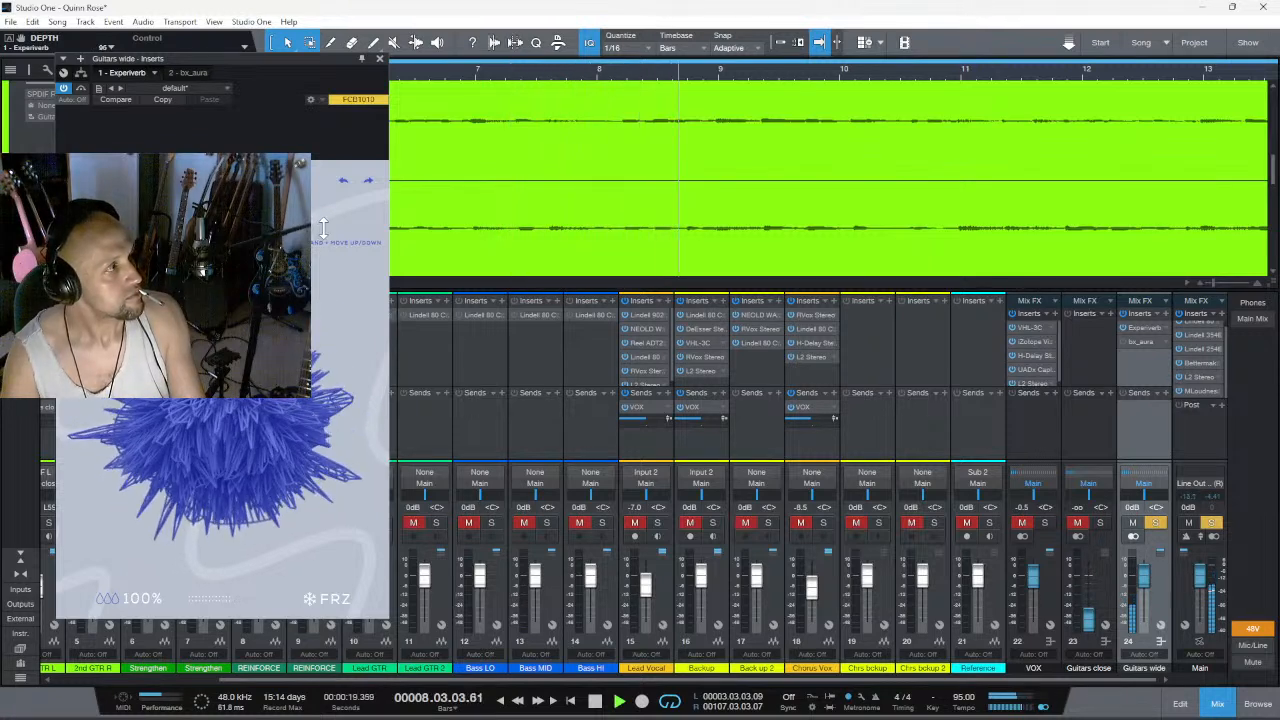
{"action": "left_click_drag", "start_coordinate": [247, 407], "coordinate": [260, 401]}
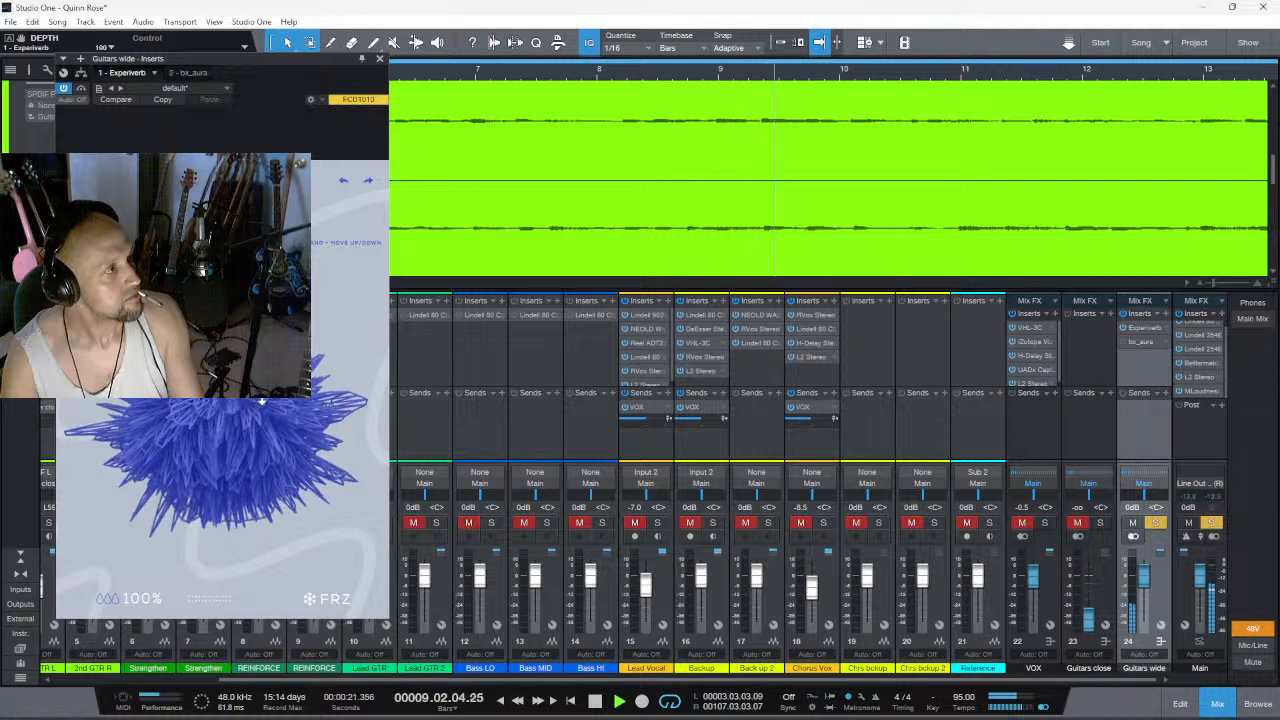
{"action": "left_click_drag", "start_coordinate": [265, 310], "coordinate": [228, 459]}
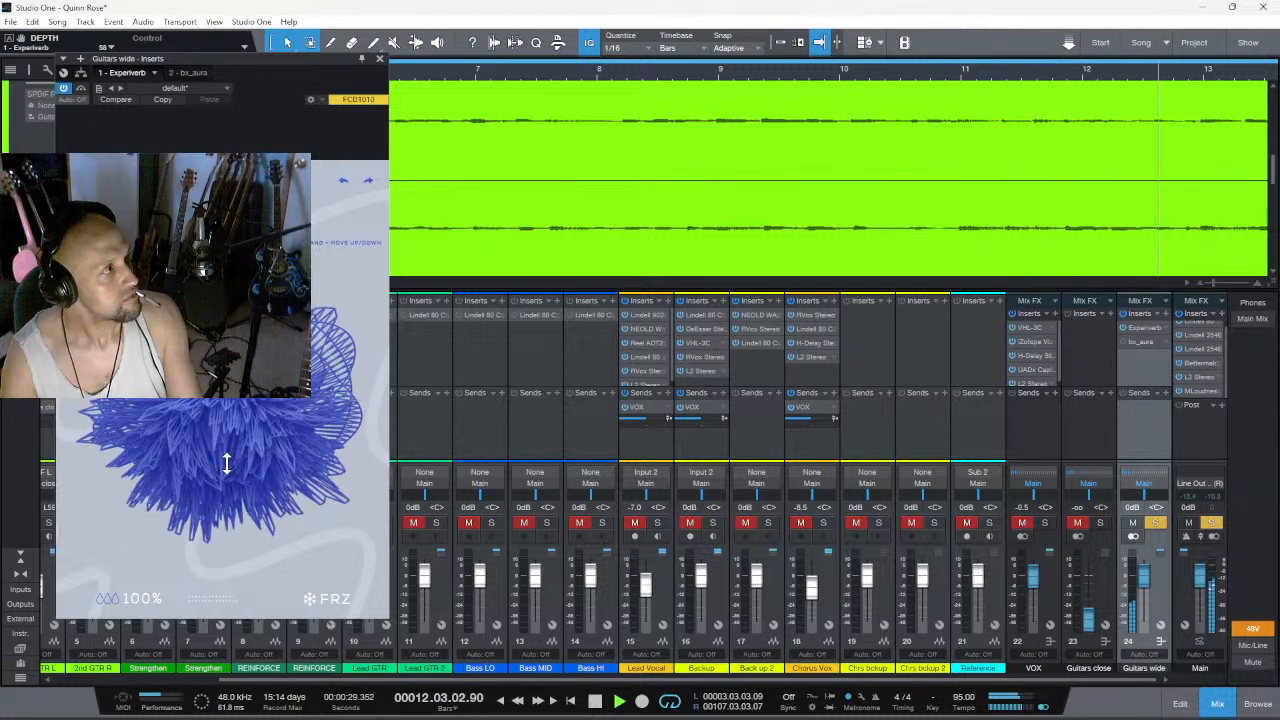
{"action": "left_click_drag", "start_coordinate": [243, 427], "coordinate": [182, 420]}
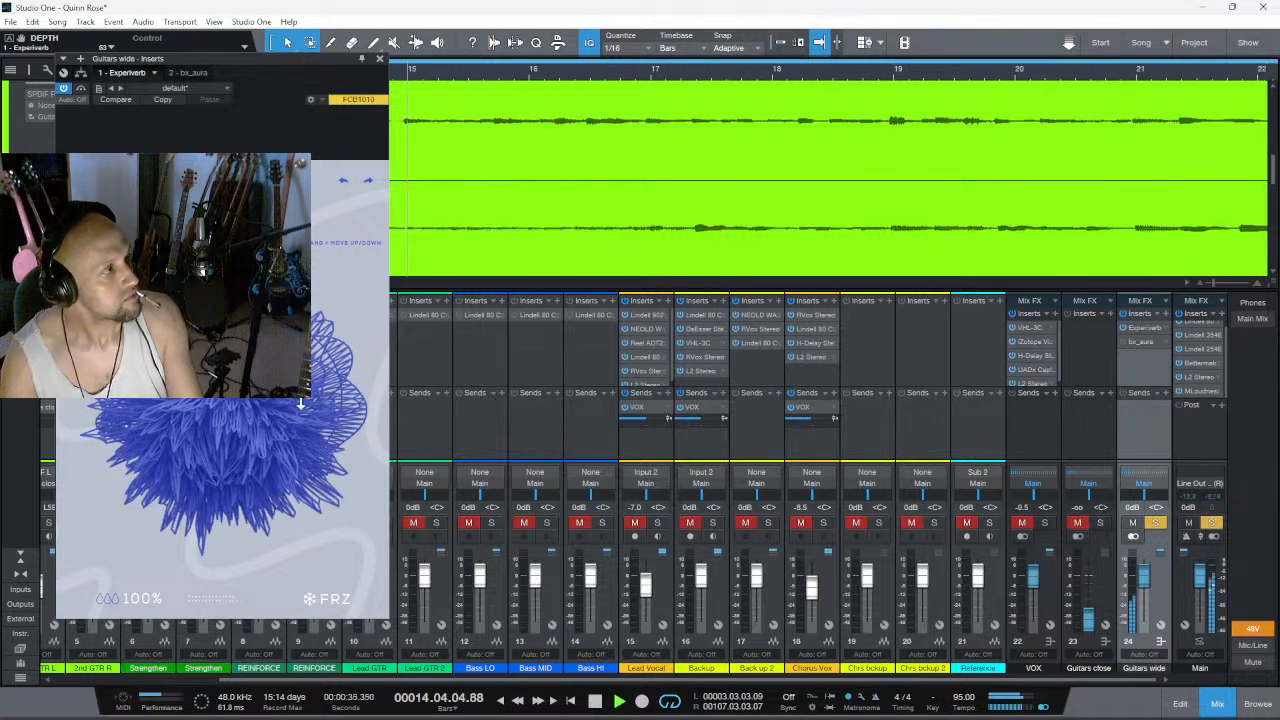
- Sweep Experiverb's depth from 18 up through 67 and 91 while listening at full wet
{"action": "left_click_drag", "start_coordinate": [226, 467], "coordinate": [224, 547]}
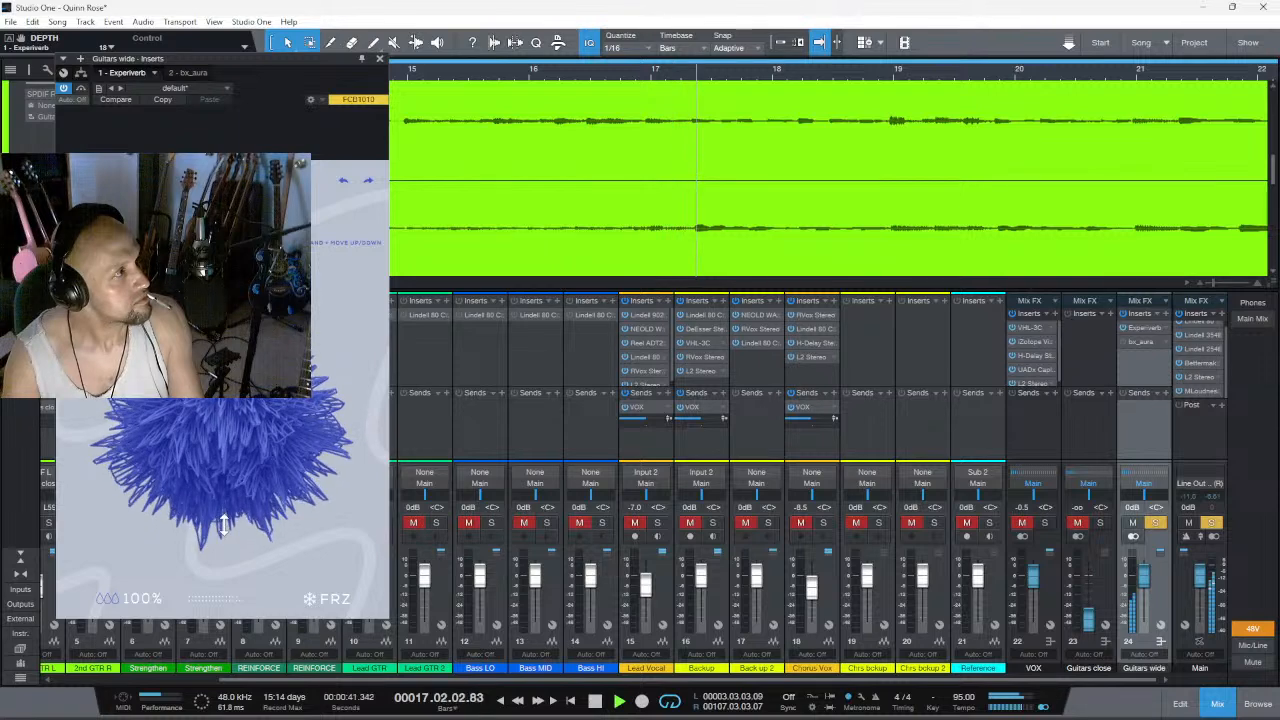
{"action": "left_click_drag", "start_coordinate": [216, 479], "coordinate": [215, 468]}
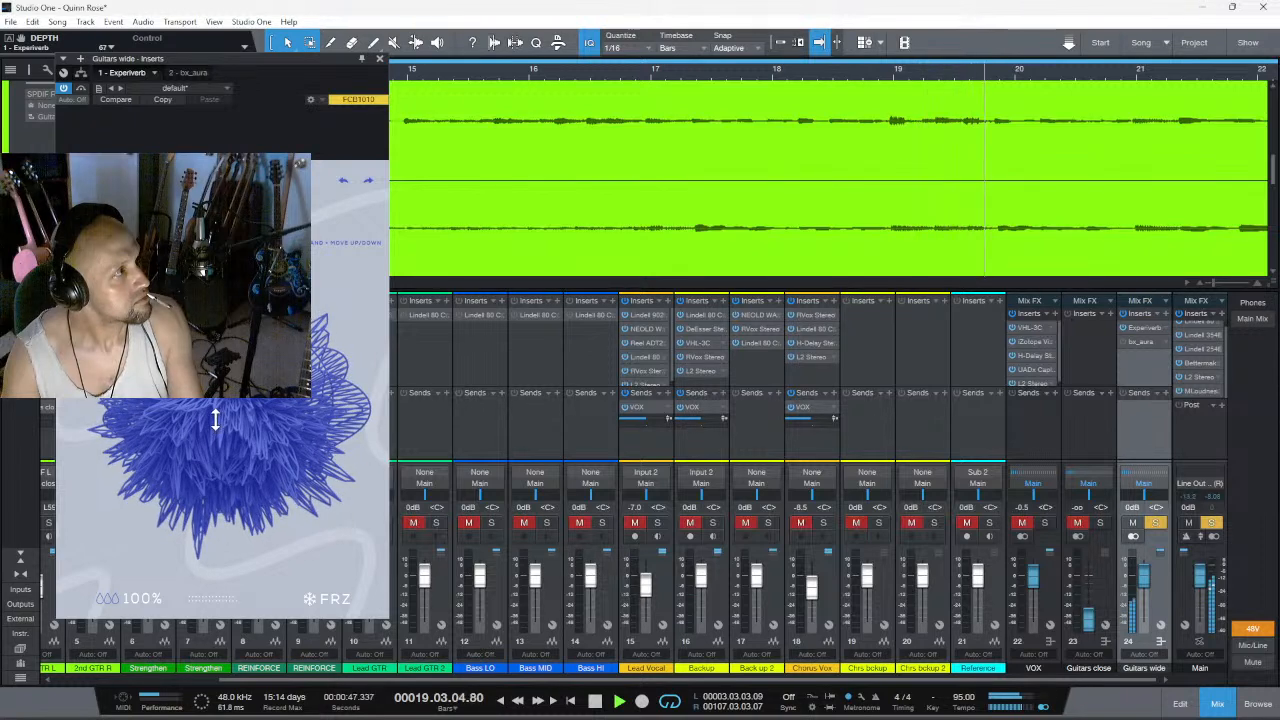
{"action": "left_click_drag", "start_coordinate": [215, 419], "coordinate": [215, 417]}
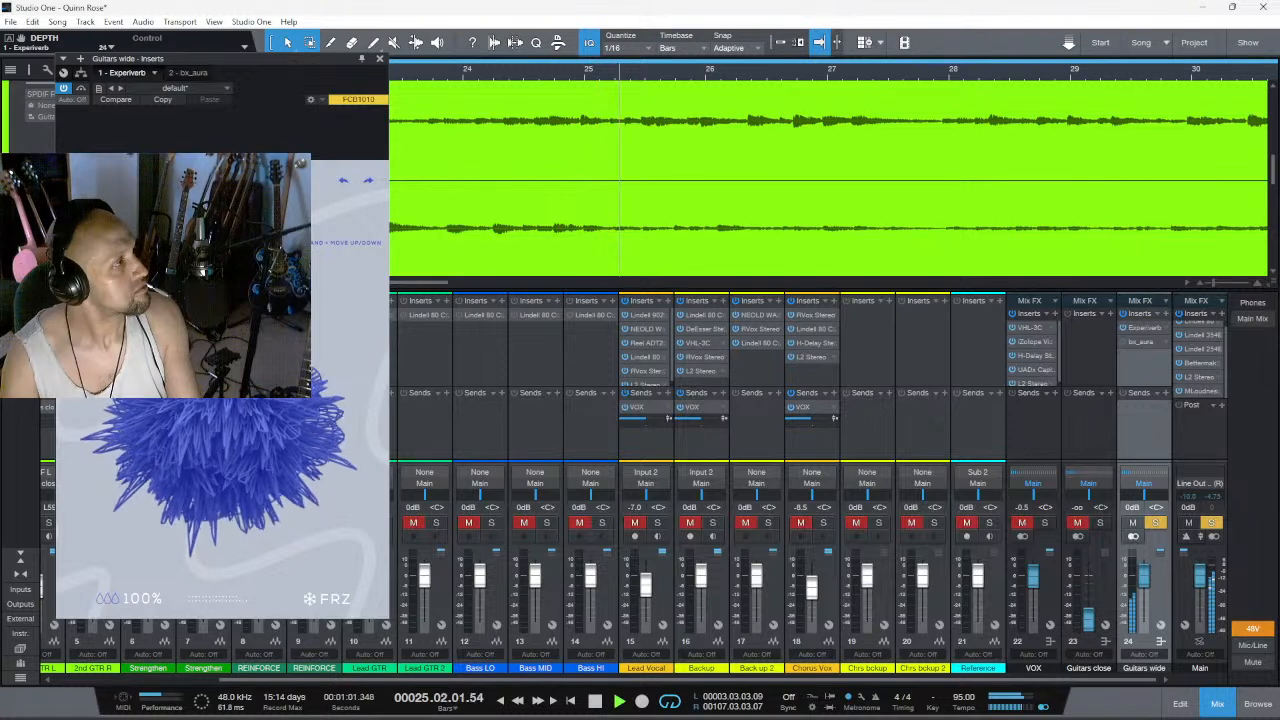
{"action": "left_click_drag", "start_coordinate": [203, 156], "coordinate": [245, 37]}
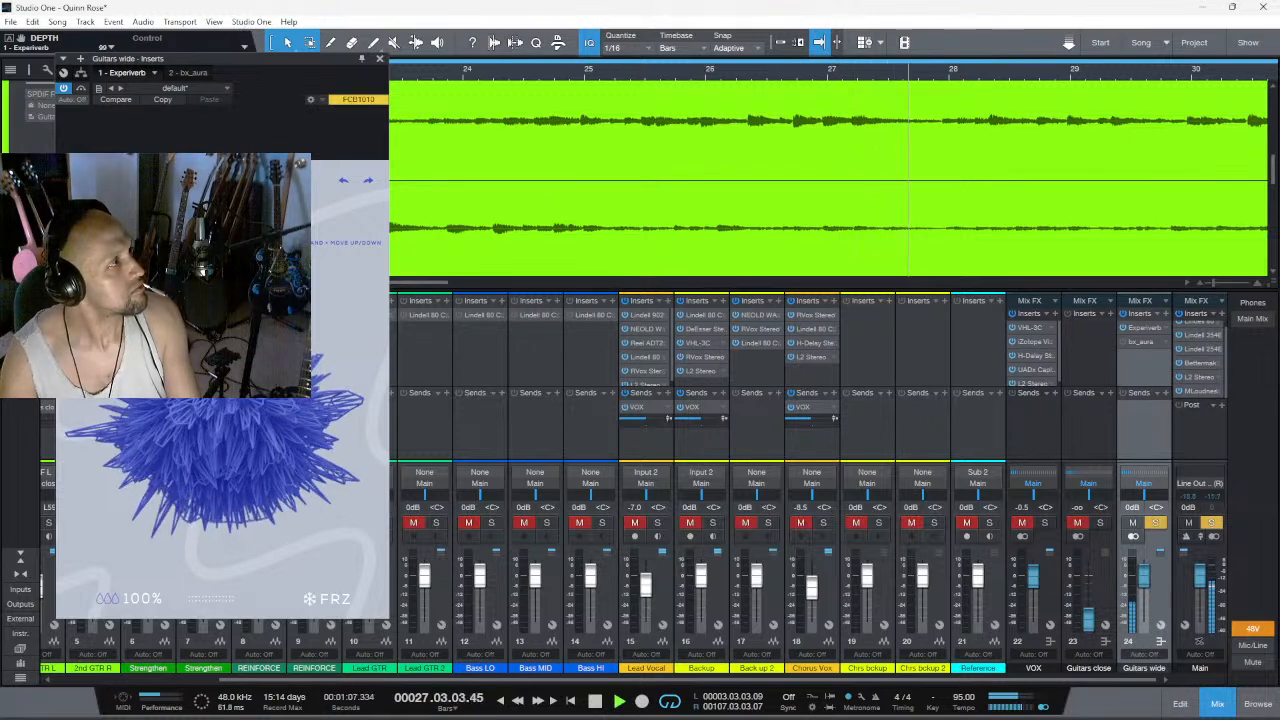
{"action": "left_click_drag", "start_coordinate": [235, 300], "coordinate": [236, 288]}
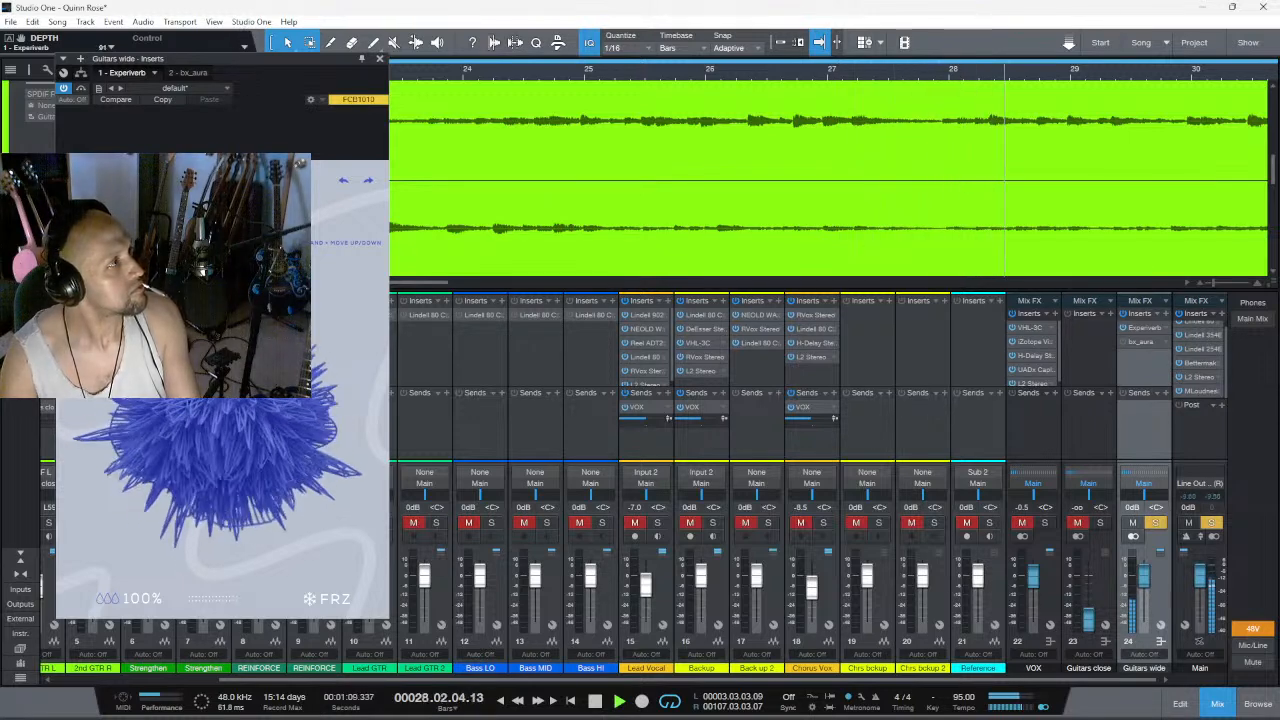
{"action": "mouse_move", "coordinate": [236, 350]}
{"action": "left_mouse_down"}
{"action": "mouse_move", "coordinate": [236, 386]}
{"action": "mouse_move", "coordinate": [236, 350]}
{"action": "left_mouse_up"}
- Lower Experiverb's dry/wet mix to 27%, adjust its depth and replay the section
{"action": "left_click_drag", "start_coordinate": [116, 598], "coordinate": [100, 712]}
{"action": "key", "text": "space"}
{"action": "key", "text": "space"}
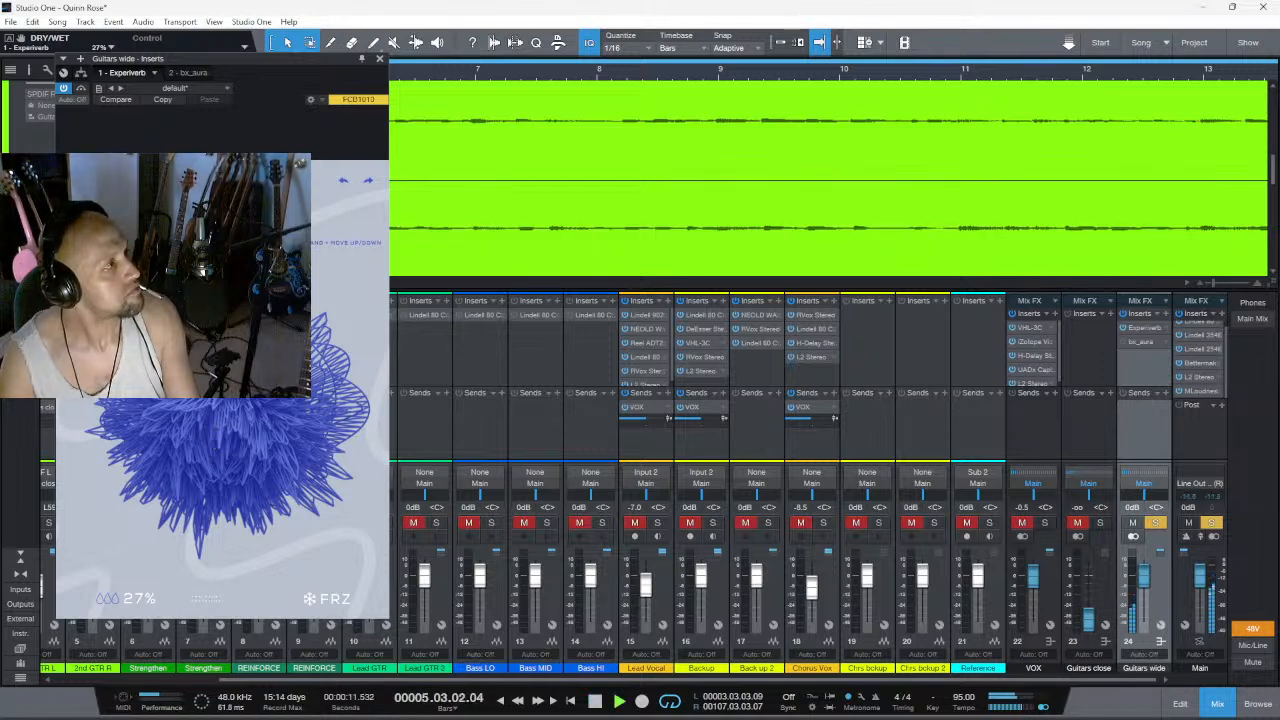
{"action": "key", "text": "space"}
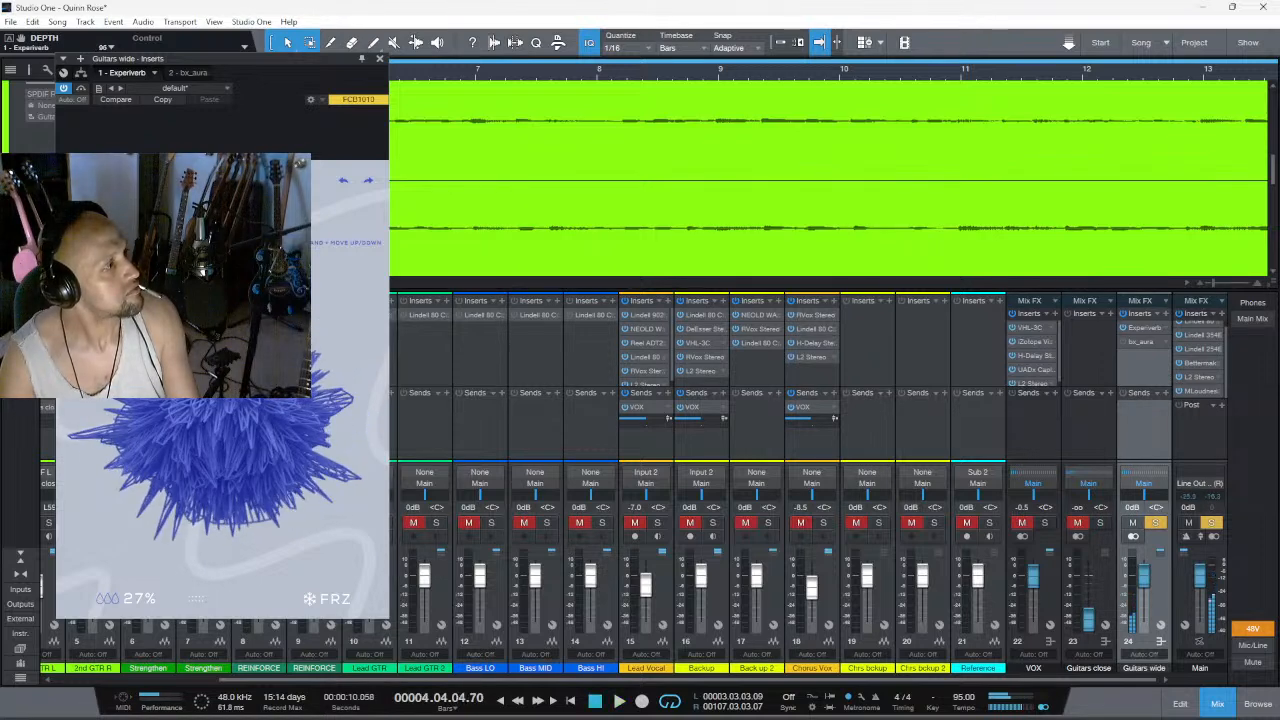
- Rebalance Experiverb's dry/wet mix to 38% while replaying the section
{"action": "key", "text": "space"}
{"action": "left_click_drag", "start_coordinate": [126, 602], "coordinate": [138, 542]}
{"action": "key", "text": "space"}
{"action": "key", "text": "space"}
{"action": "left_click_drag", "start_coordinate": [119, 600], "coordinate": [120, 646]}
- Try Experiverb's freeze function and replay the start of the section several times
{"action": "key", "text": "space"}
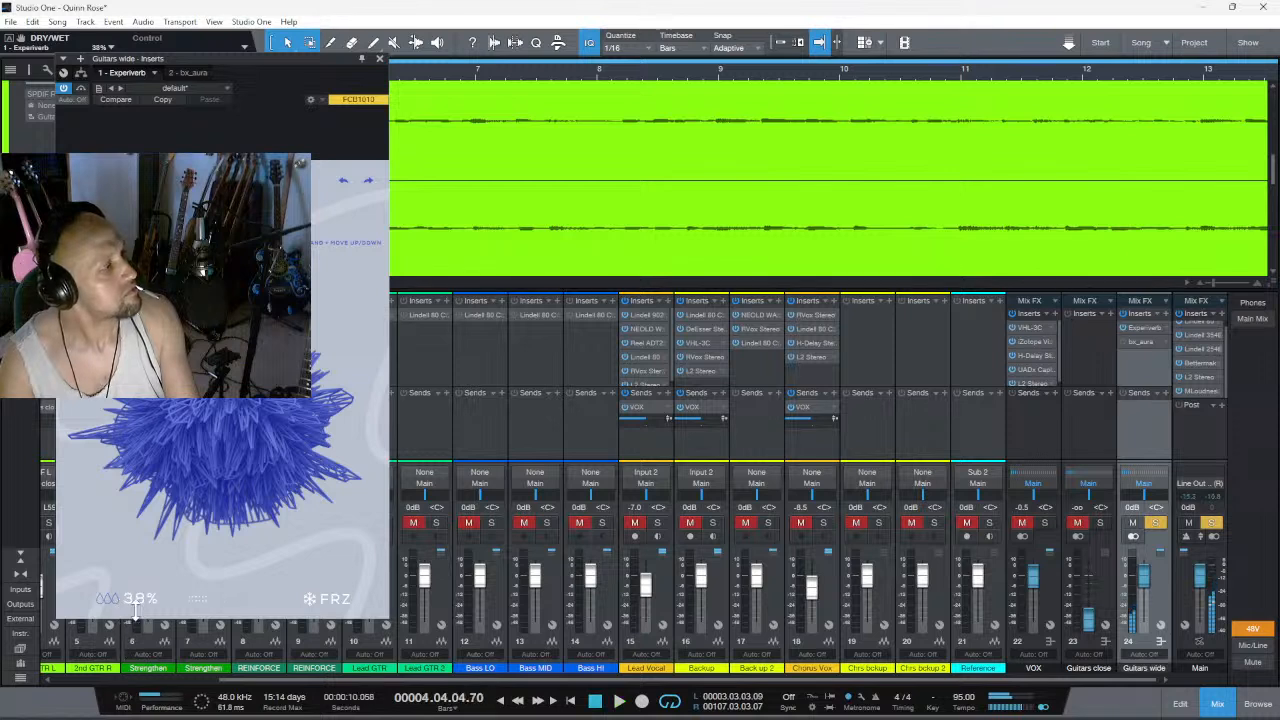
{"action": "left_click", "coordinate": [320, 604]}
{"action": "key", "text": "space"}
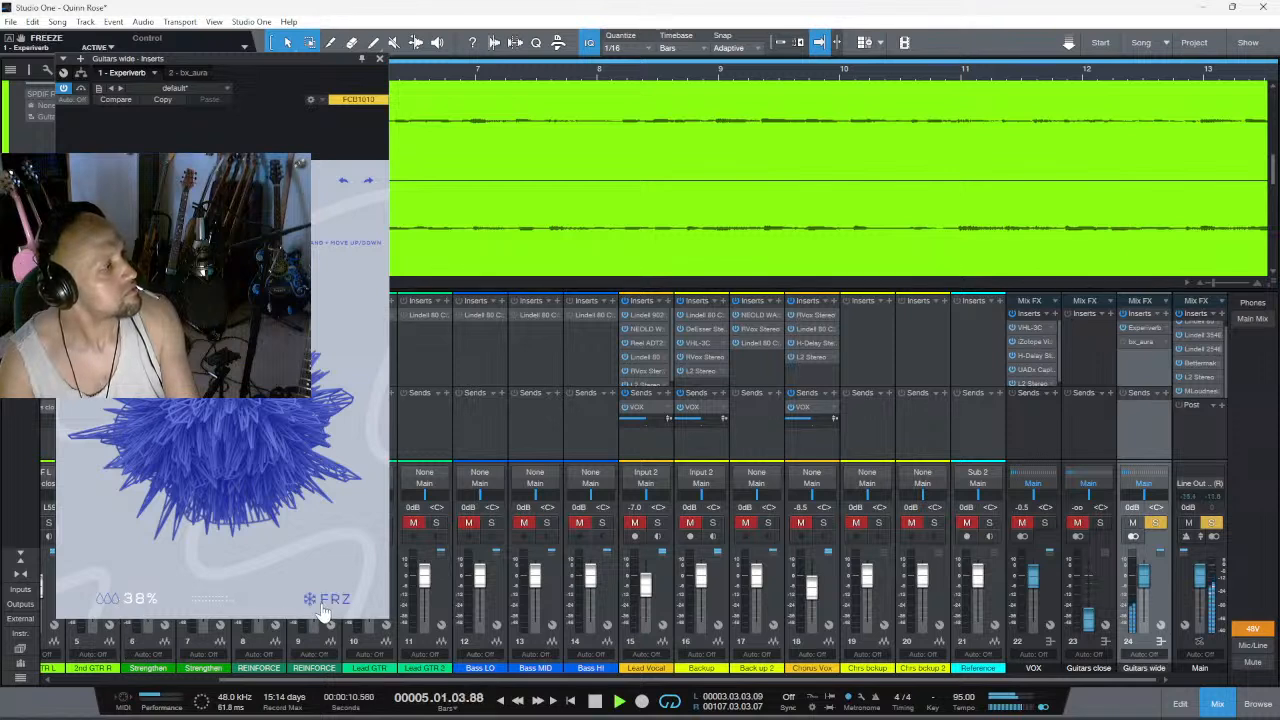
{"action": "key", "text": "space"}
{"action": "key", "text": "space"}
{"action": "key", "text": "space"}
{"action": "key", "text": "space"}
{"action": "key", "text": "space"}
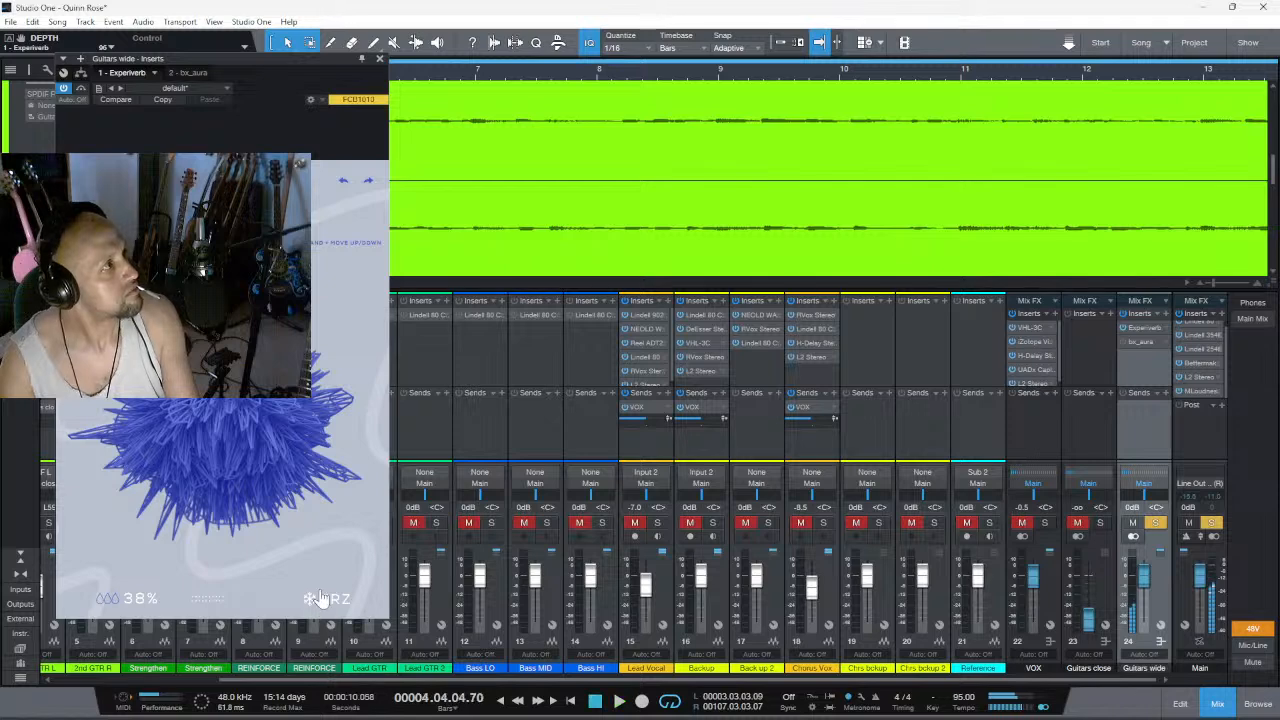
- Remove Experiverb from the Guitars wide channel
{"action": "left_click", "coordinate": [154, 72]}
{"action": "left_click", "coordinate": [120, 149]}
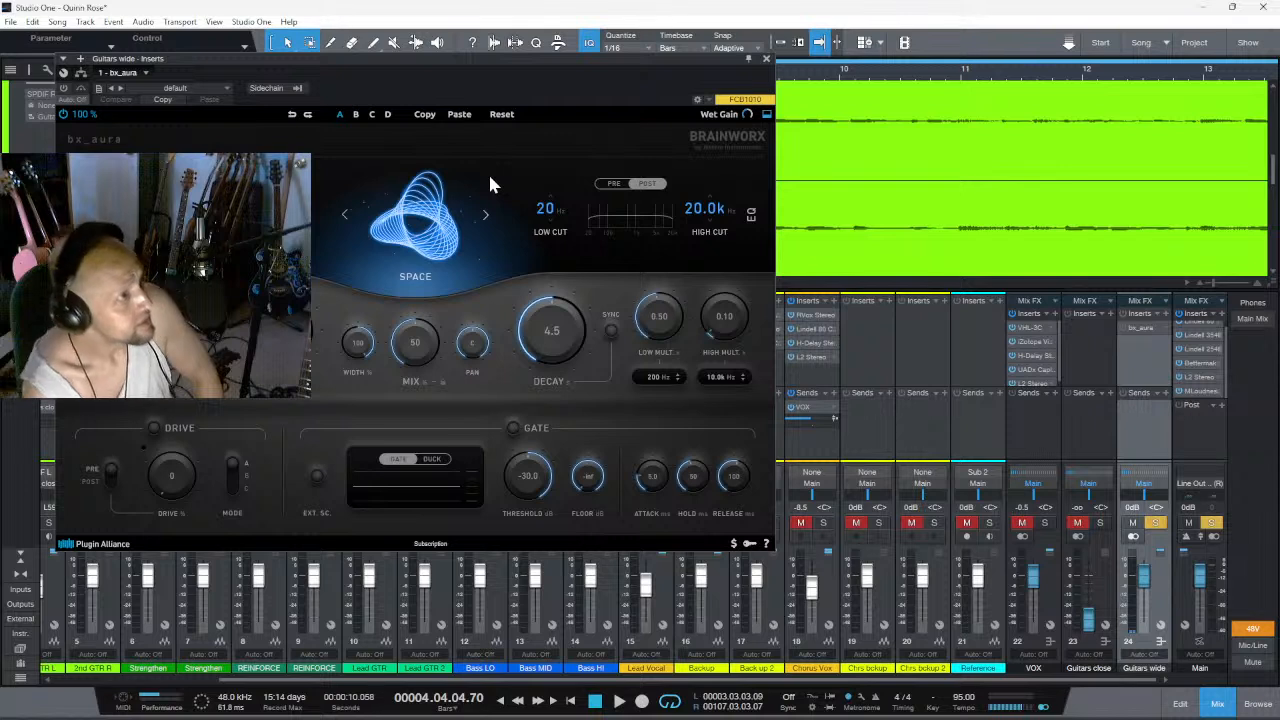
- Enlarge the bx_aura interface to 150% and reposition its window so the controls are fully on screen
{"action": "left_click", "coordinate": [612, 184]}
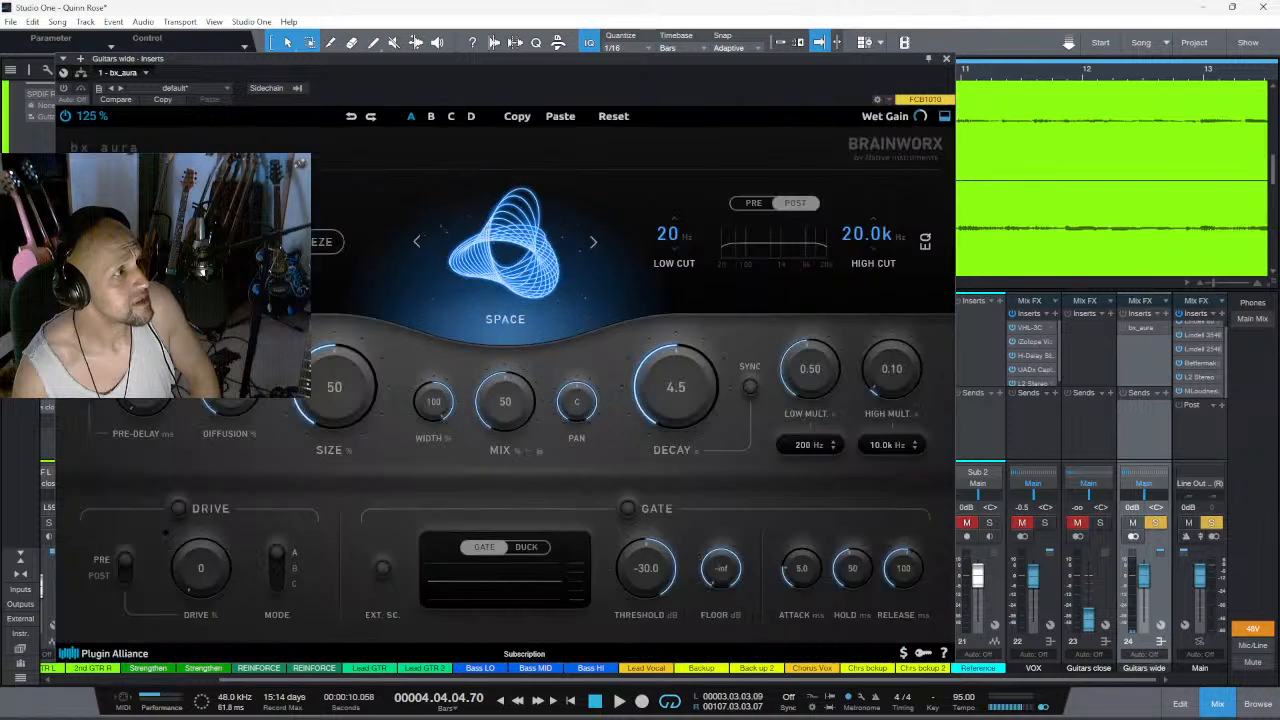
{"action": "left_click_drag", "start_coordinate": [556, 59], "coordinate": [172, 44]}
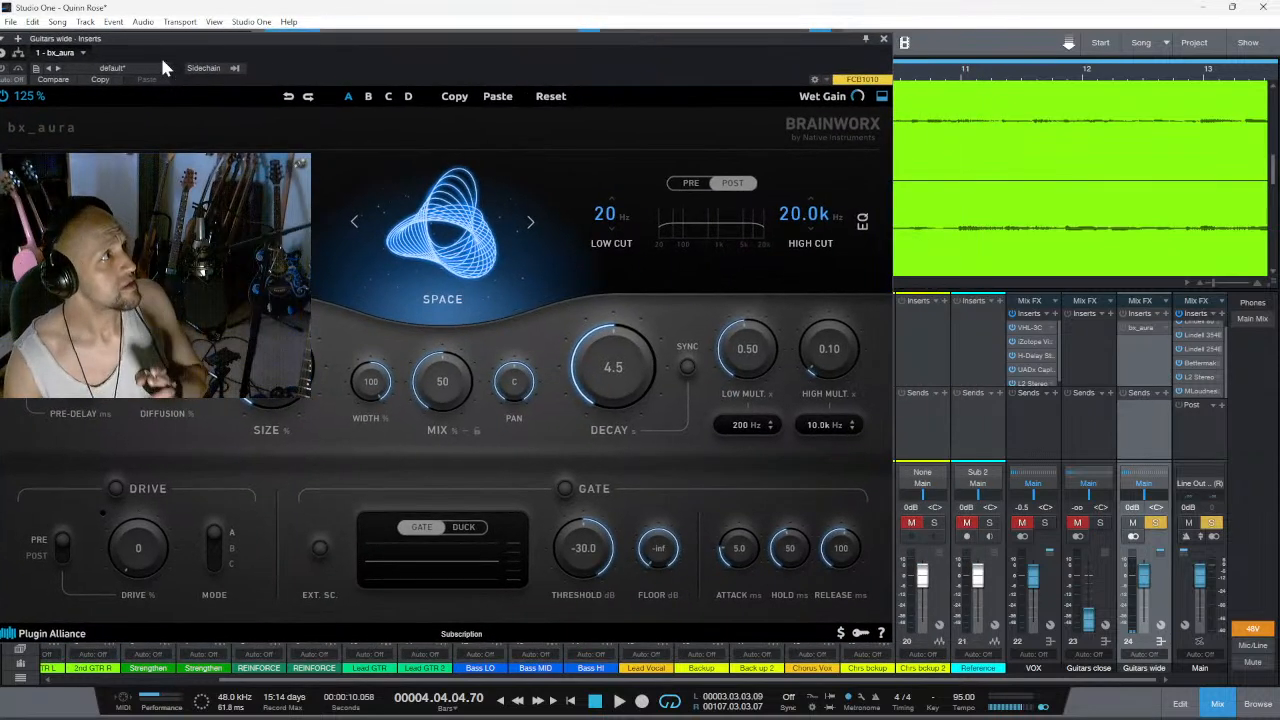
{"action": "left_click", "coordinate": [30, 95]}
{"action": "left_click", "coordinate": [63, 212]}
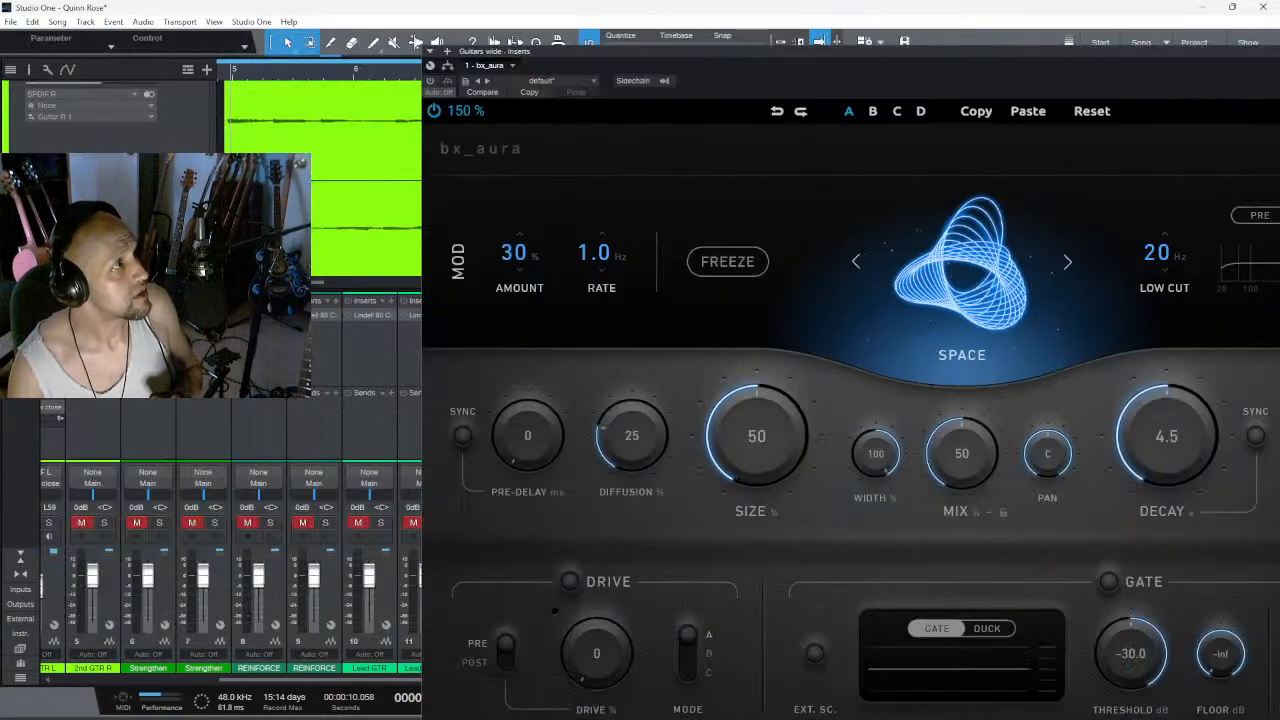
{"action": "left_click_drag", "start_coordinate": [891, 52], "coordinate": [546, 6]}
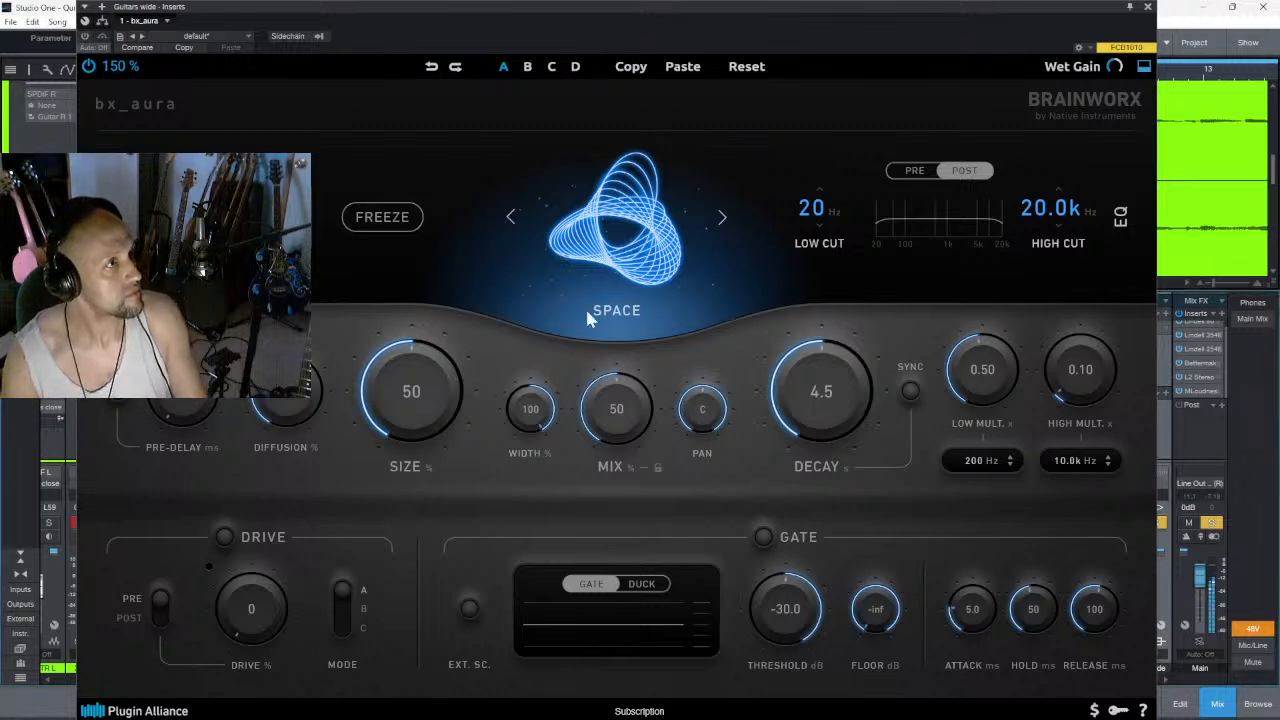
- Set bx_aura's mix to 86% and its decay to 100 s during playback
{"action": "mouse_move", "coordinate": [622, 381]}
{"action": "left_mouse_down"}
{"action": "mouse_move", "coordinate": [635, 332]}
{"action": "mouse_move", "coordinate": [636, 366]}
{"action": "left_mouse_up"}
{"action": "left_click_drag", "start_coordinate": [796, 378], "coordinate": [838, 307]}
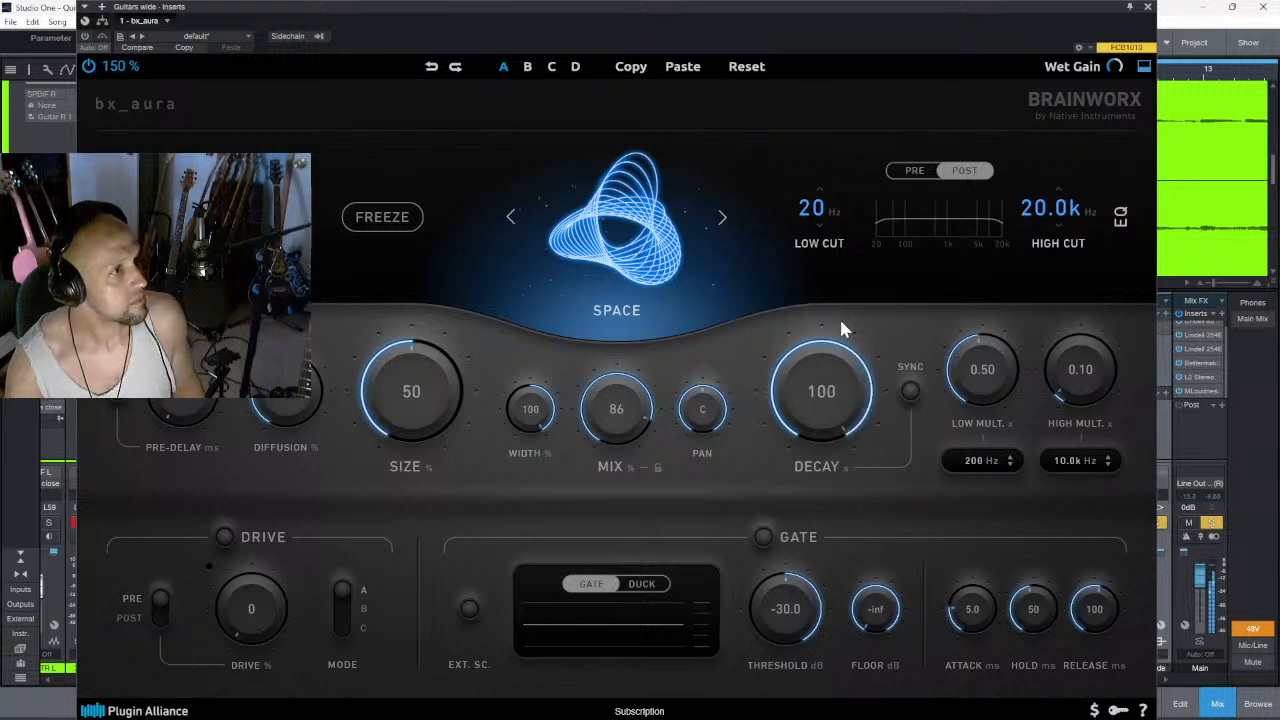
- Set bx_aura's width to 73%, mix to 52% and decay to 0.20 s, trying size at 100% before reducing it to 0%
{"action": "left_click_drag", "start_coordinate": [439, 415], "coordinate": [447, 327]}
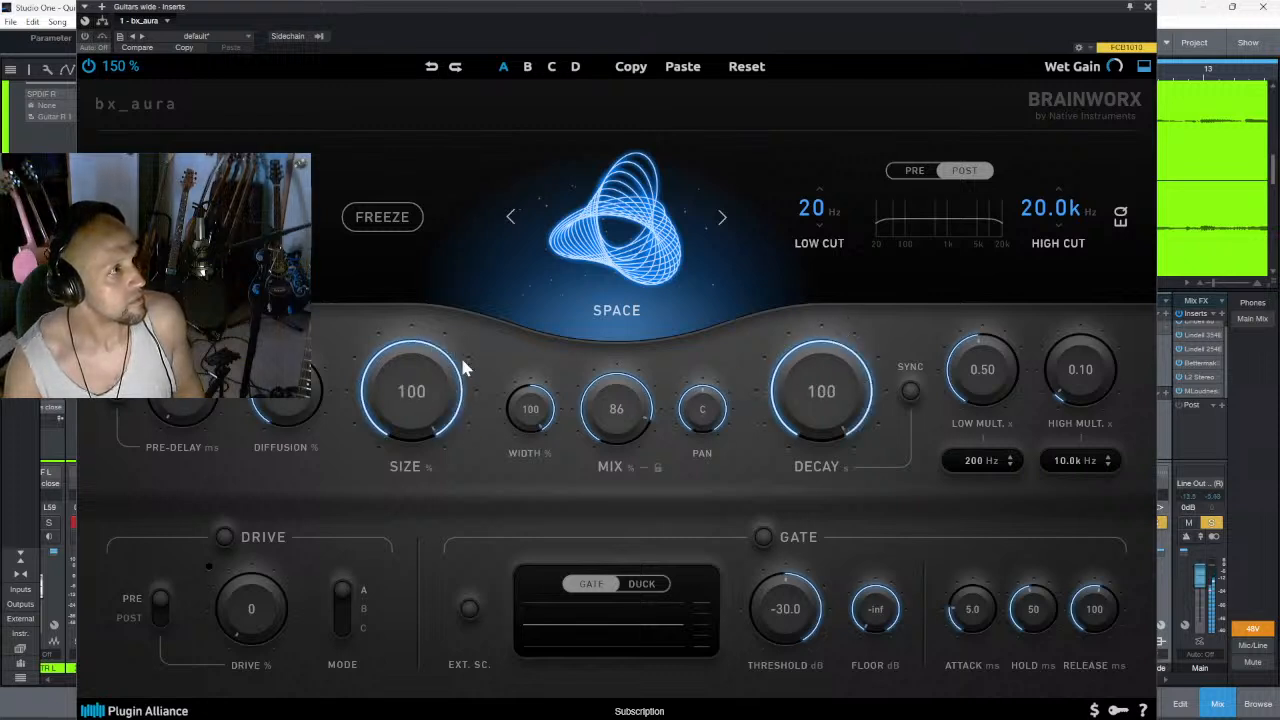
{"action": "left_click_drag", "start_coordinate": [515, 408], "coordinate": [529, 441]}
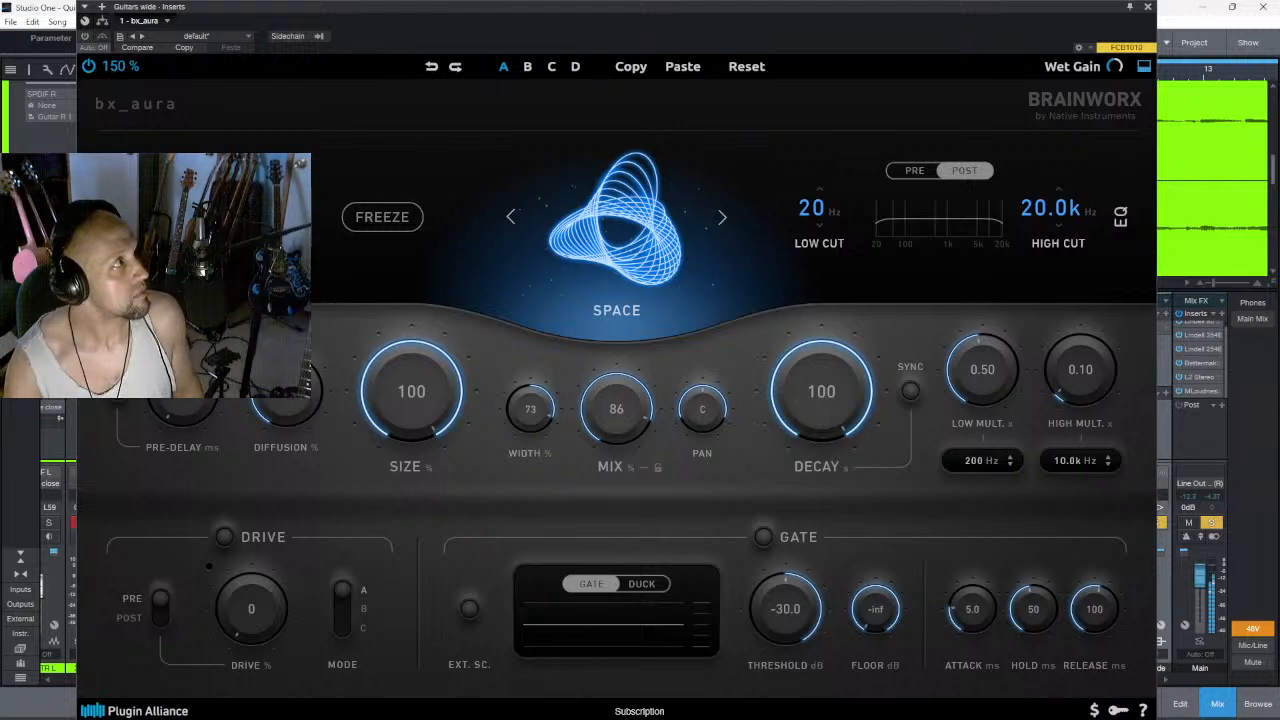
{"action": "left_click_drag", "start_coordinate": [594, 404], "coordinate": [616, 455]}
{"action": "left_click_drag", "start_coordinate": [822, 377], "coordinate": [815, 560]}
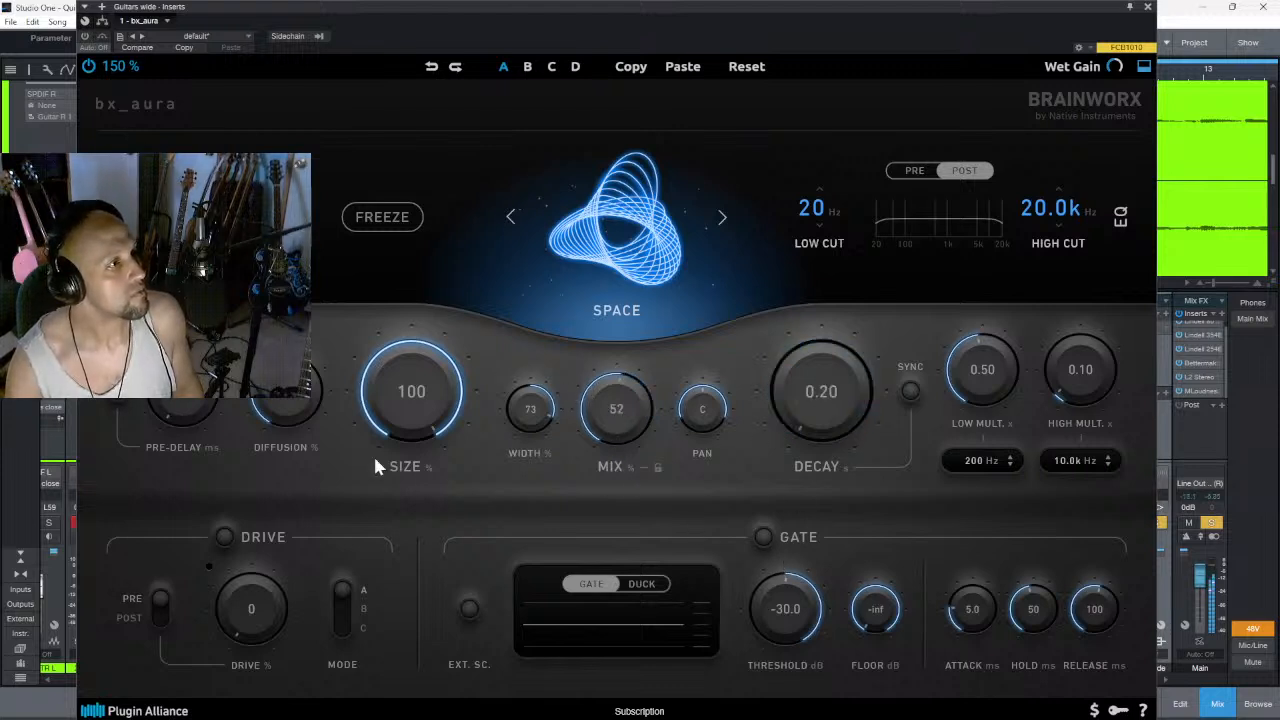
{"action": "left_click_drag", "start_coordinate": [385, 390], "coordinate": [399, 570]}
- Activate bx_aura on the Guitars wide channel and set its mix to 79% and decay to 1.3 s
{"action": "left_click", "coordinate": [86, 36]}
{"action": "left_click_drag", "start_coordinate": [636, 439], "coordinate": [640, 400]}
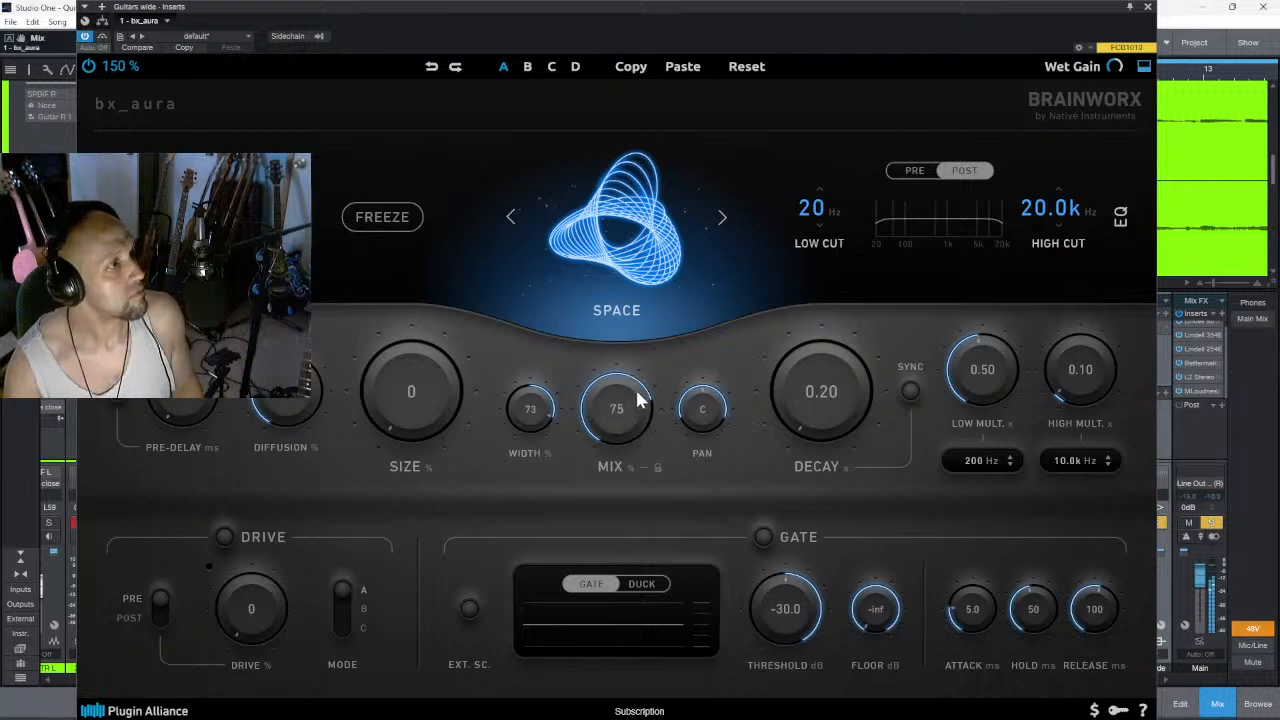
{"action": "left_click", "coordinate": [808, 425]}
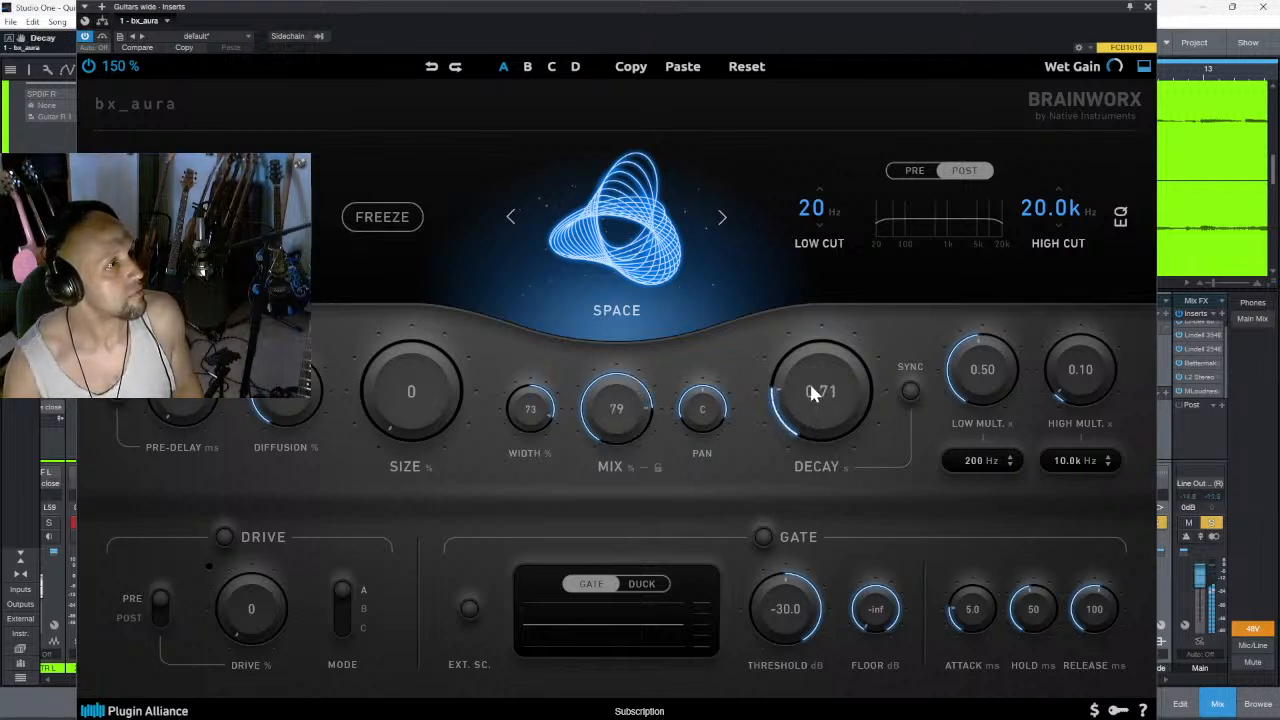
{"action": "left_click_drag", "start_coordinate": [814, 367], "coordinate": [812, 371]}
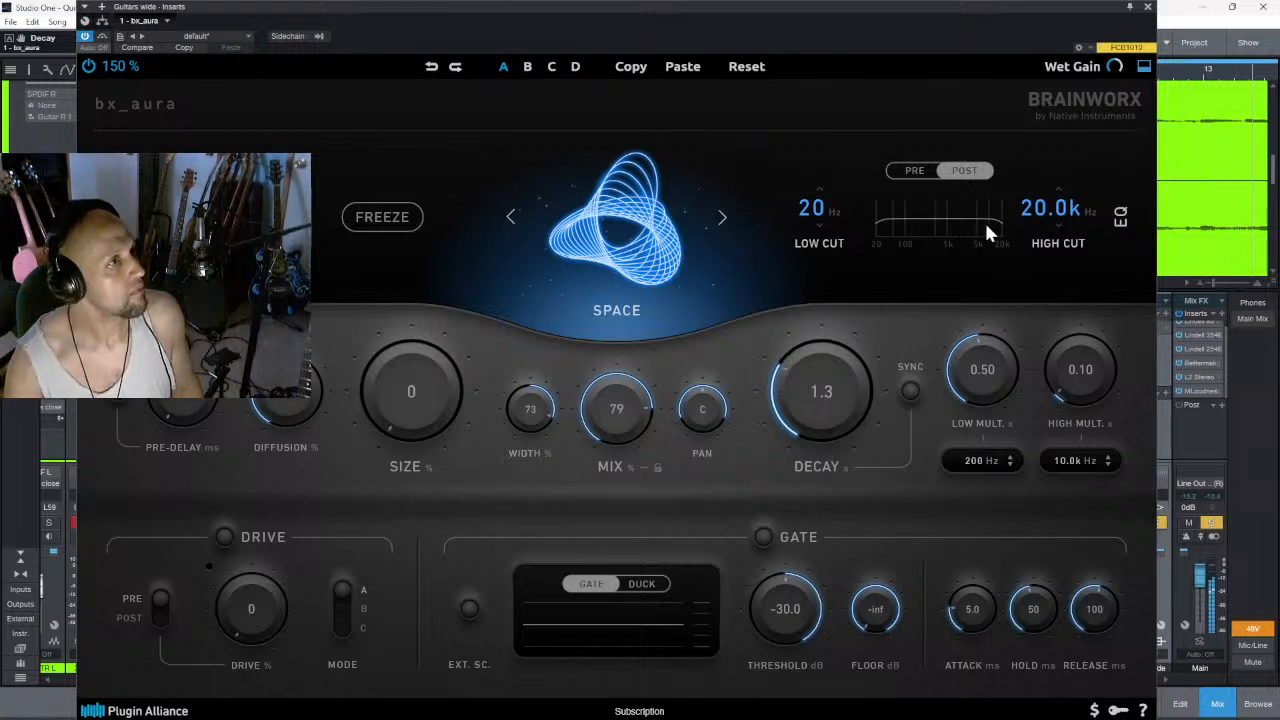
- Set the reverb EQ's high cut to 12.6 kHz and its low cut to 42 Hz
{"action": "left_click_drag", "start_coordinate": [1052, 212], "coordinate": [1062, 230]}
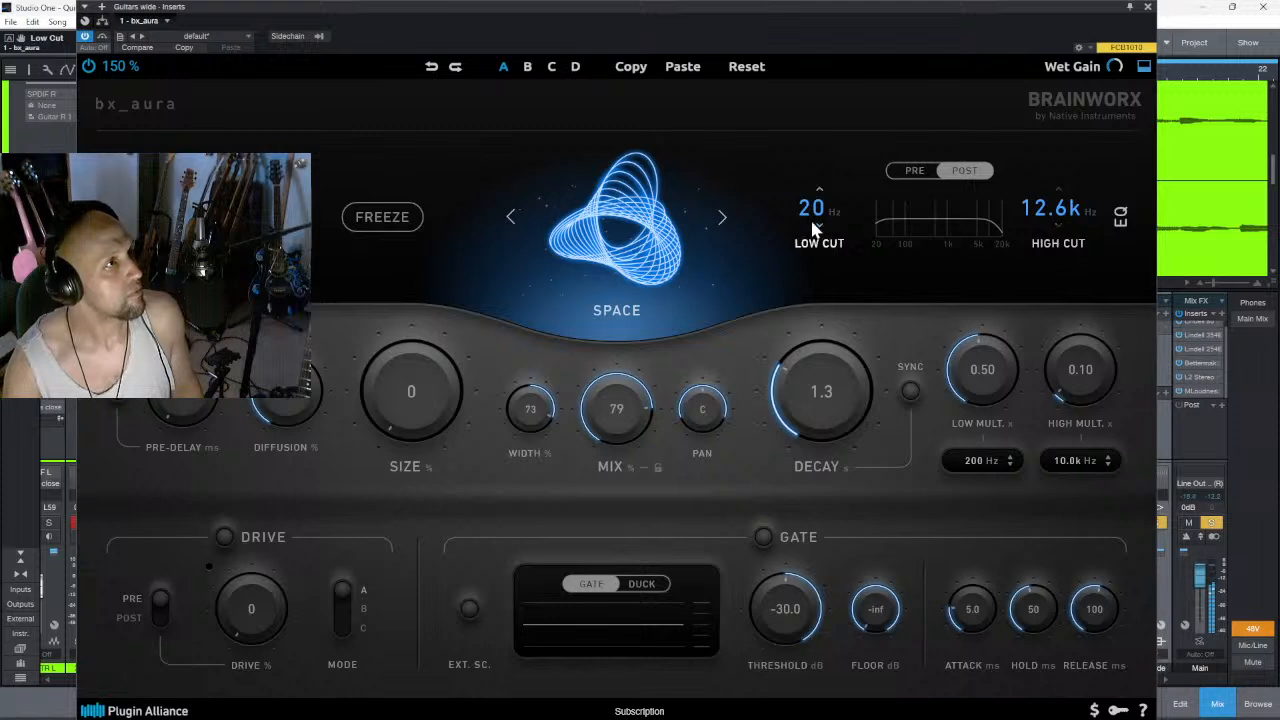
{"action": "left_click_drag", "start_coordinate": [822, 230], "coordinate": [829, 173]}
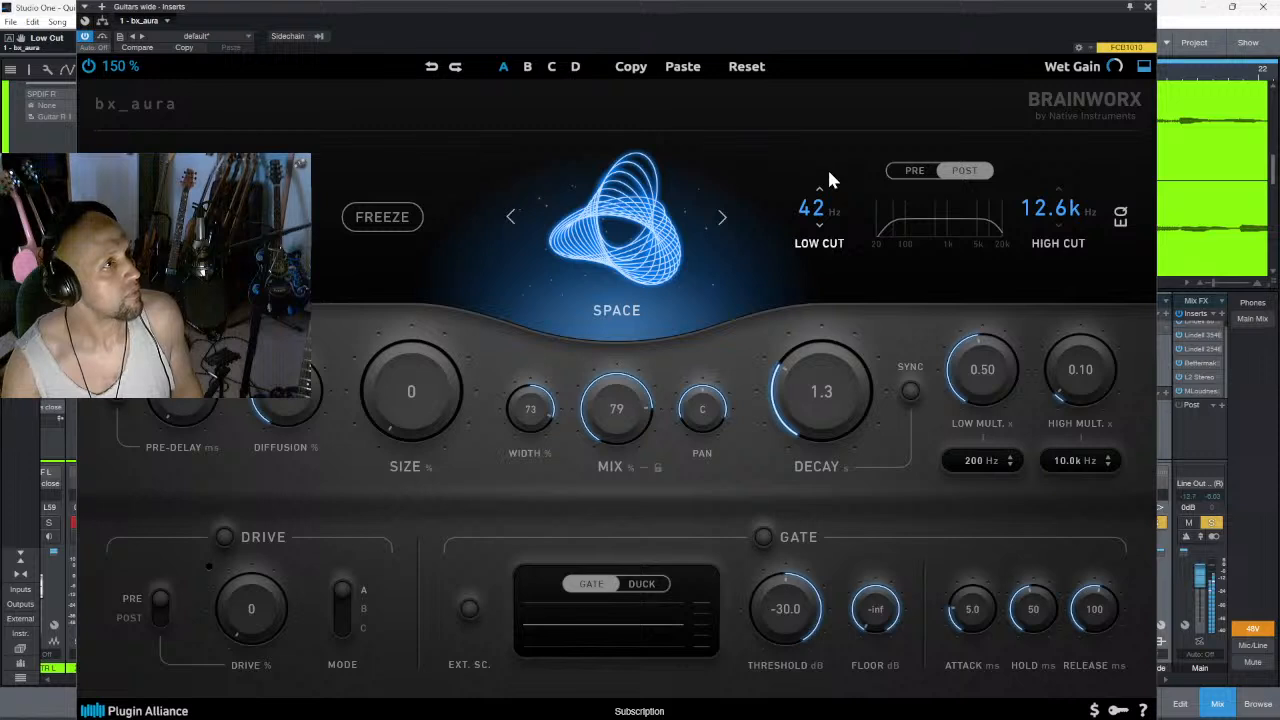
- Set the reverb's mix to 72%, size to 100% and decay to 2.0 s
{"action": "left_click_drag", "start_coordinate": [620, 403], "coordinate": [560, 412]}
{"action": "left_click_drag", "start_coordinate": [416, 379], "coordinate": [425, 345]}
{"action": "left_click_drag", "start_coordinate": [397, 398], "coordinate": [470, 225]}
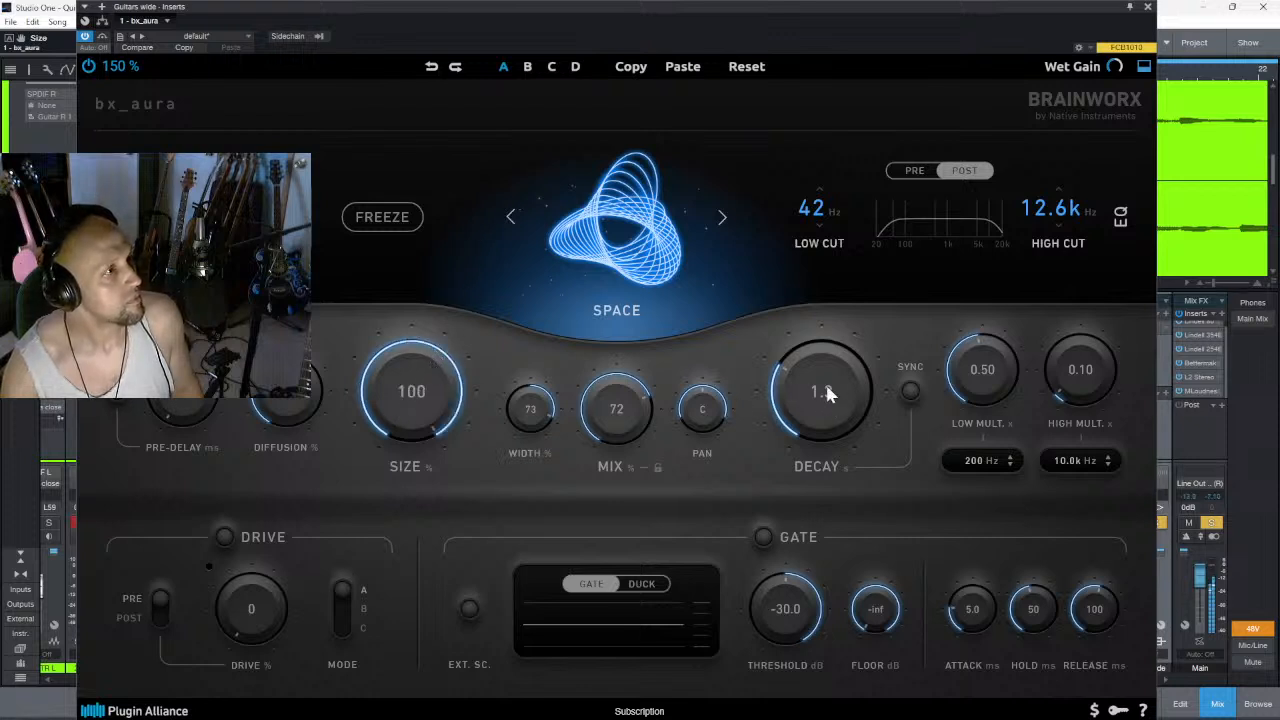
{"action": "left_click_drag", "start_coordinate": [826, 396], "coordinate": [835, 272]}
{"action": "left_click_drag", "start_coordinate": [818, 378], "coordinate": [785, 430]}
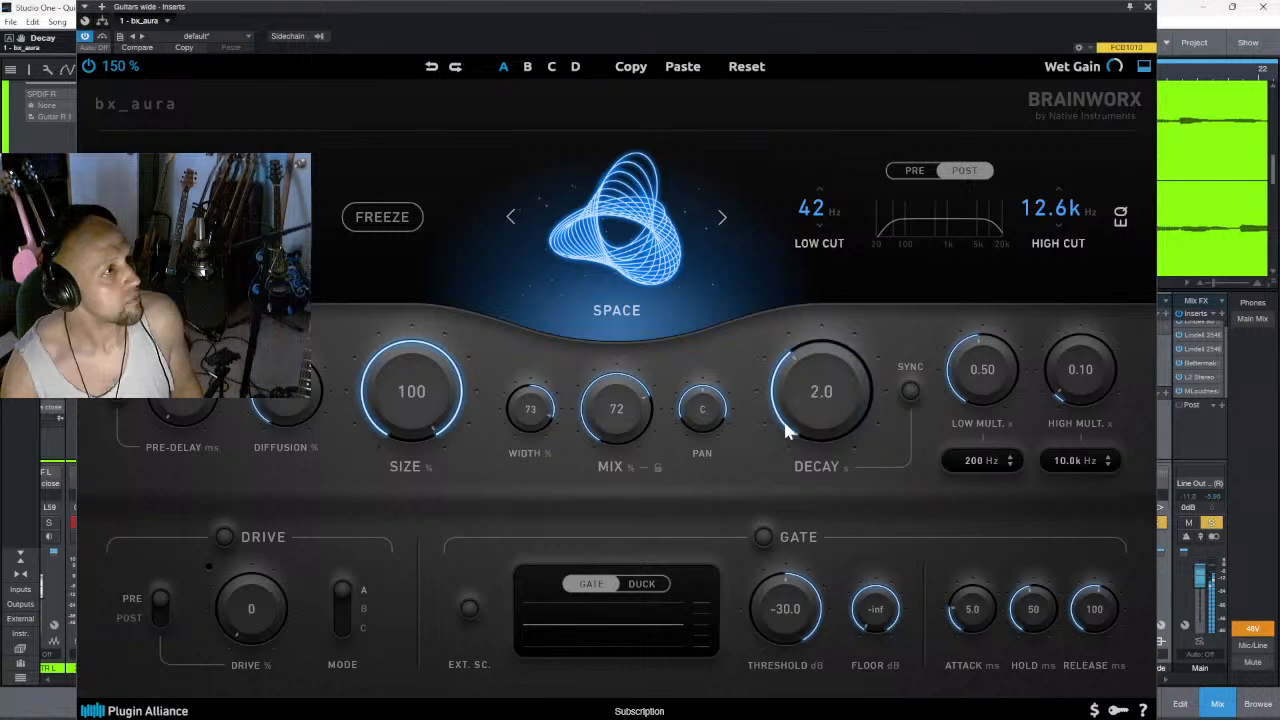
- Try the tempo-synced decay at different note lengths and switch decay sync back off
{"action": "left_click", "coordinate": [909, 392]}
{"action": "left_click_drag", "start_coordinate": [832, 399], "coordinate": [855, 343]}
{"action": "left_click_drag", "start_coordinate": [828, 400], "coordinate": [868, 537]}
{"action": "left_click_drag", "start_coordinate": [832, 423], "coordinate": [851, 348]}
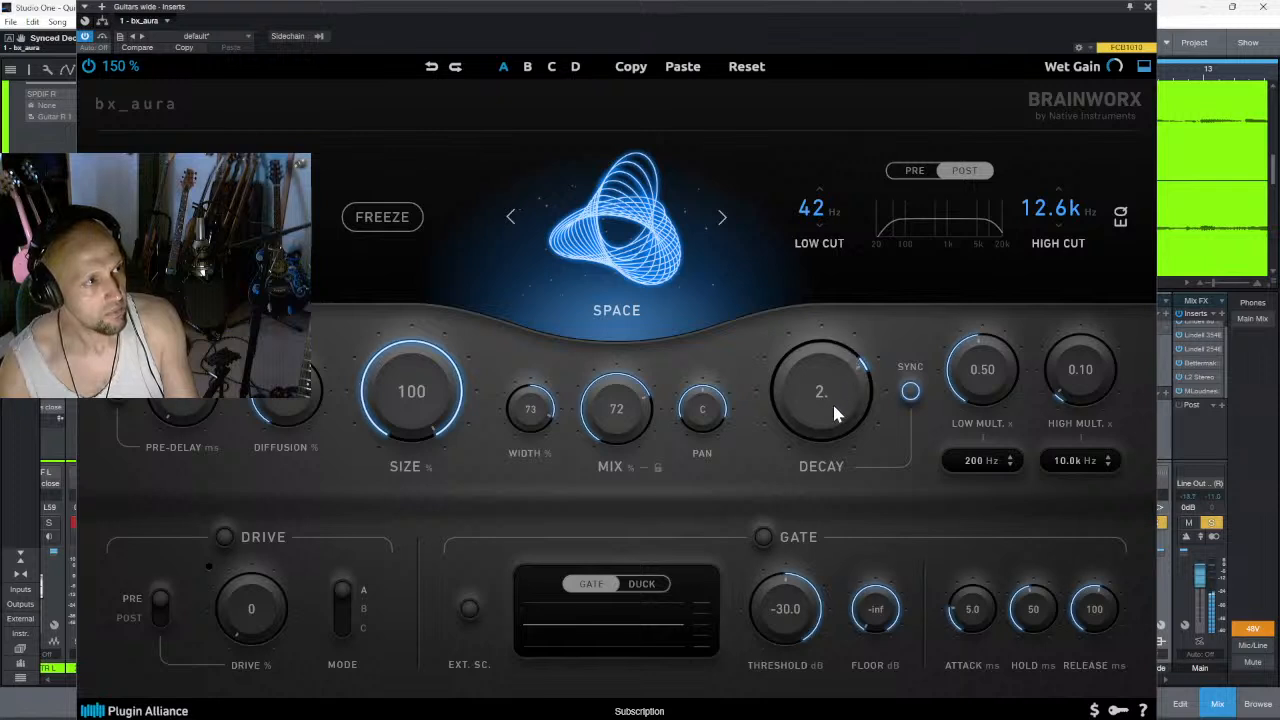
{"action": "left_click", "coordinate": [910, 393]}
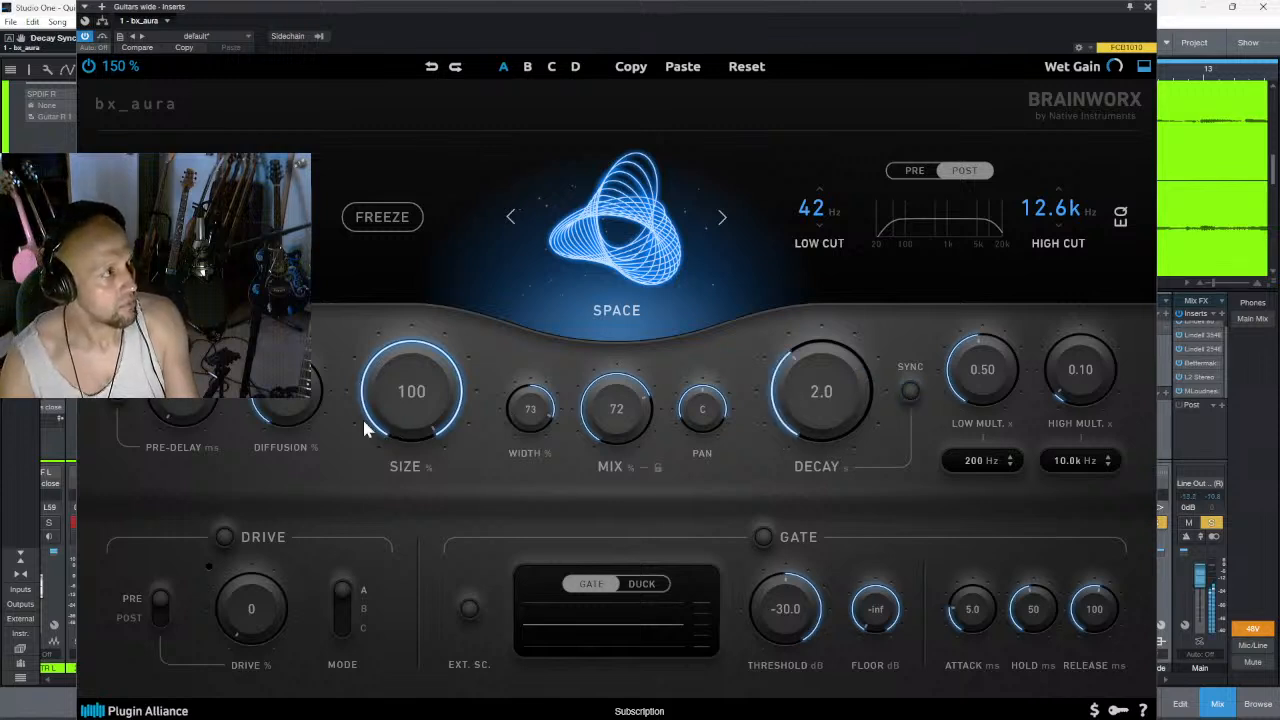
- Adjust the diffusion and pre-delay, sync the pre-delay to the tempo, and lower the mix to 26%
{"action": "left_click_drag", "start_coordinate": [290, 410], "coordinate": [323, 280]}
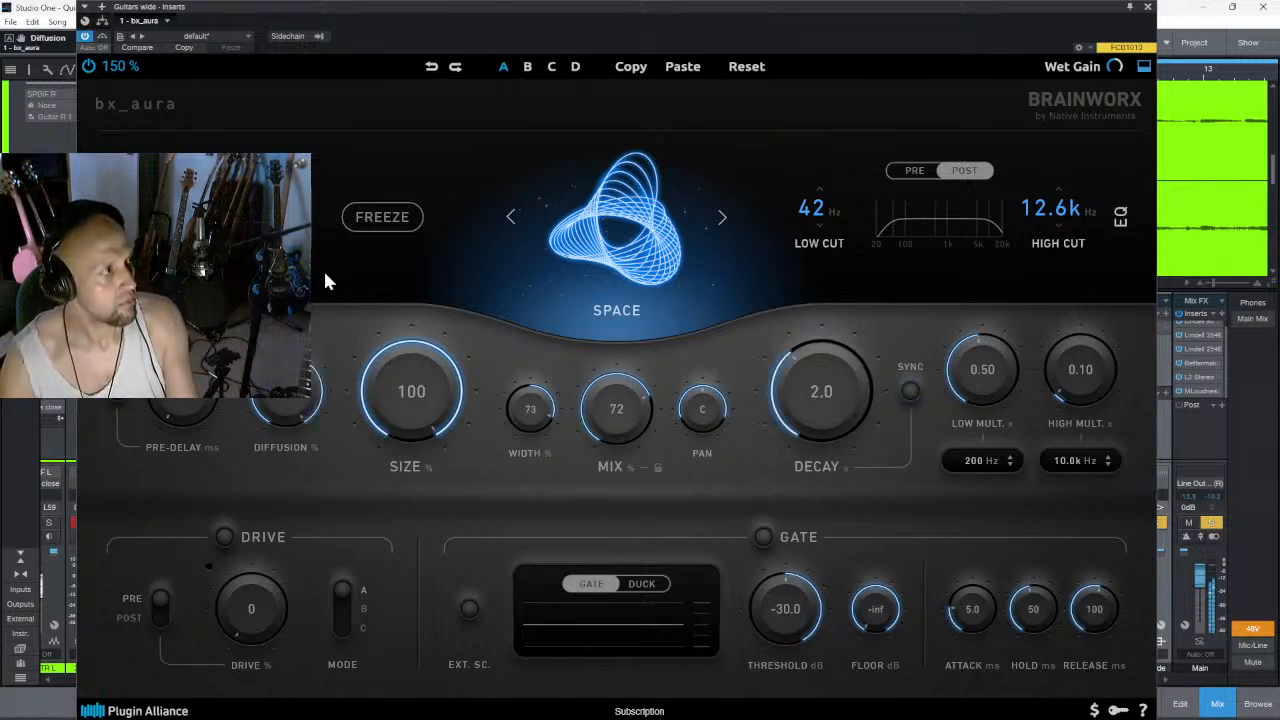
{"action": "left_click_drag", "start_coordinate": [310, 375], "coordinate": [272, 517]}
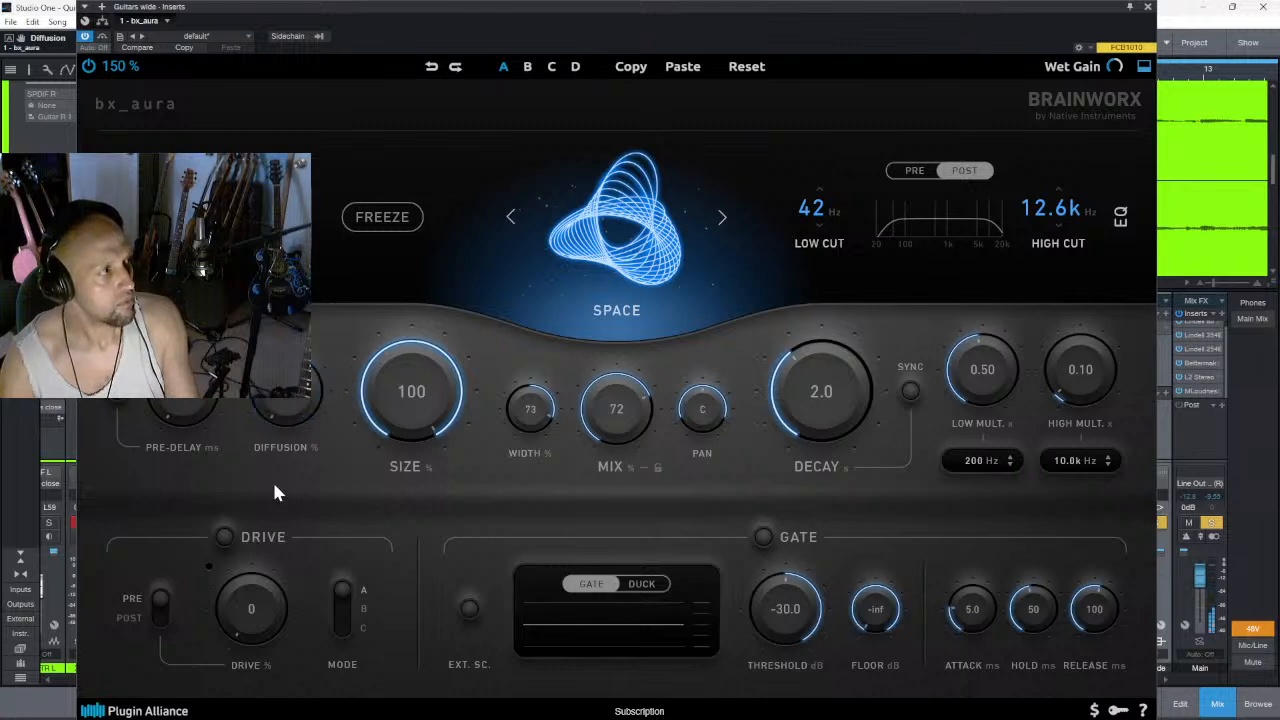
{"action": "left_click_drag", "start_coordinate": [283, 411], "coordinate": [194, 365]}
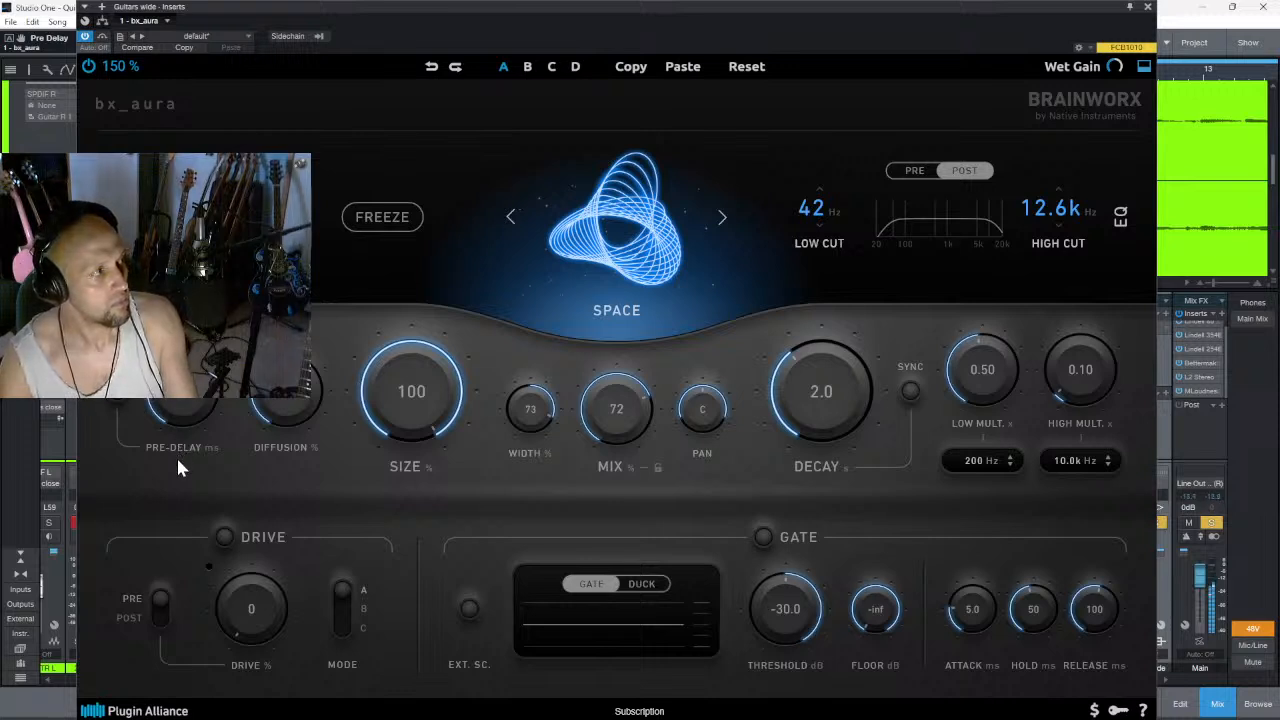
{"action": "left_click", "coordinate": [118, 402]}
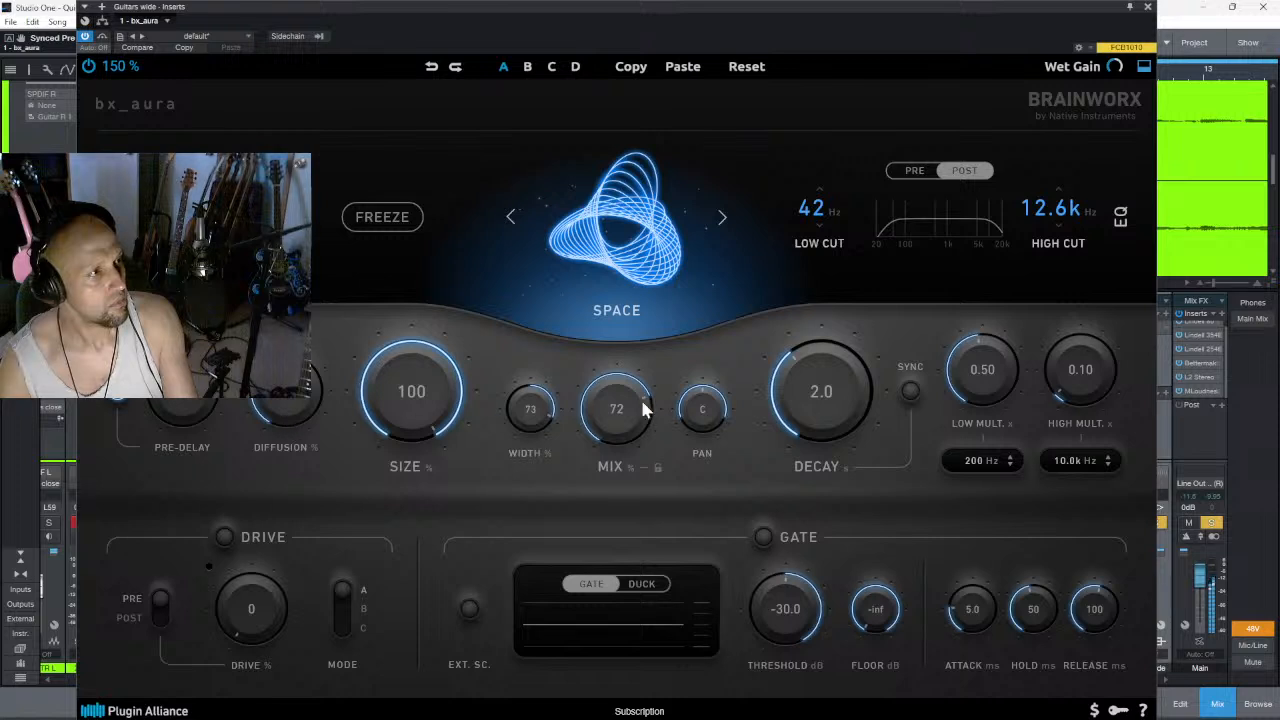
{"action": "left_click_drag", "start_coordinate": [608, 409], "coordinate": [600, 468]}
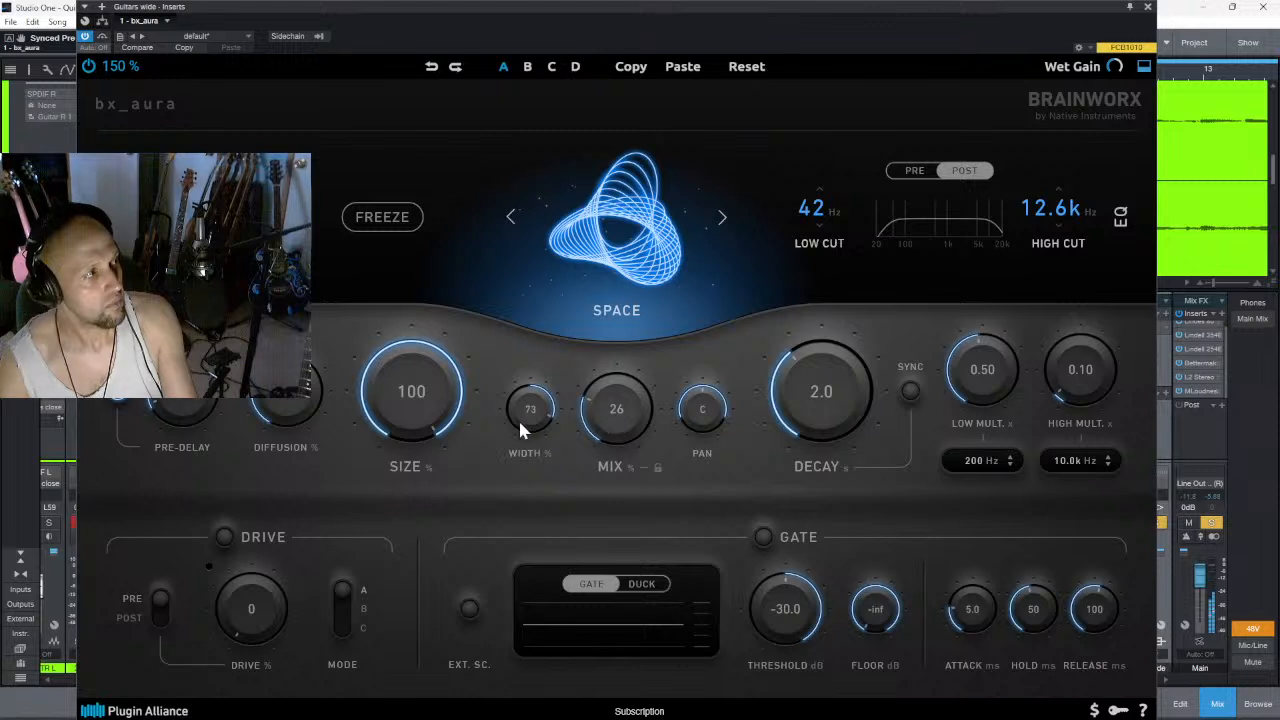
- Try the drive section at 59%, 99% and 65% with modes B and C, and switch the drive back off
{"action": "left_click", "coordinate": [224, 537]}
{"action": "left_click_drag", "start_coordinate": [256, 610], "coordinate": [266, 534]}
{"action": "left_click", "coordinate": [342, 603]}
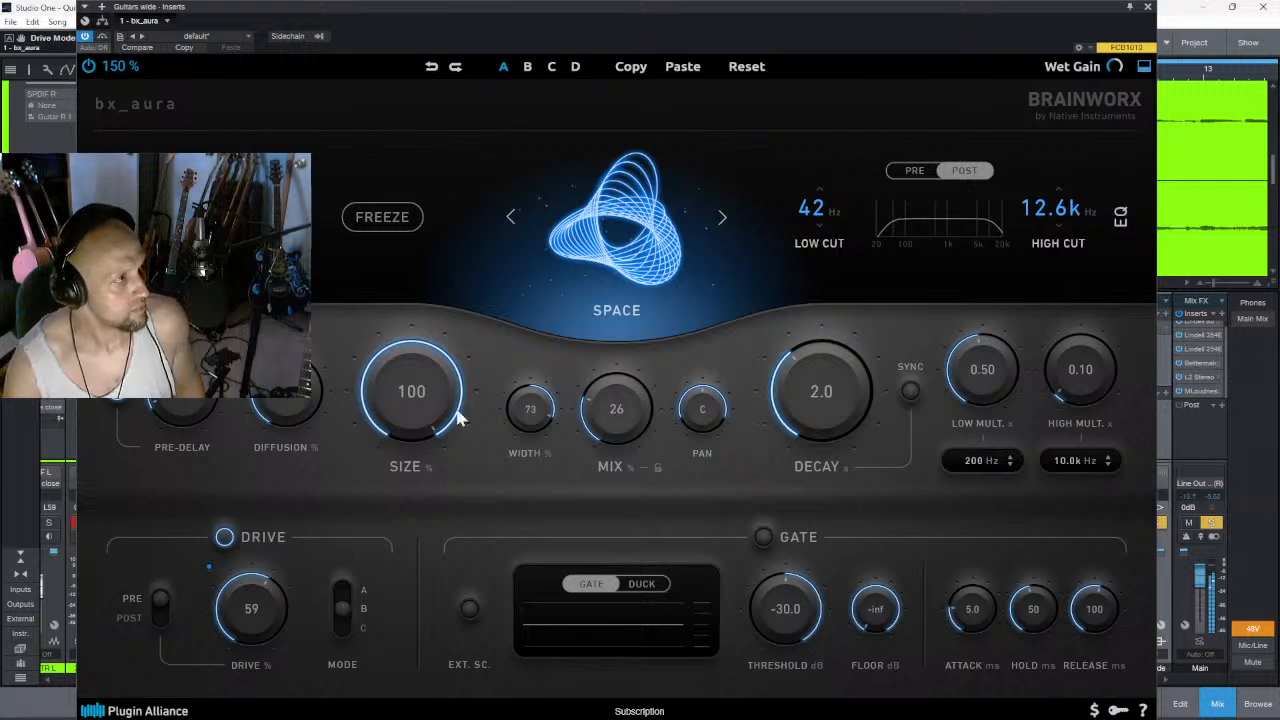
{"action": "left_click", "coordinate": [343, 627]}
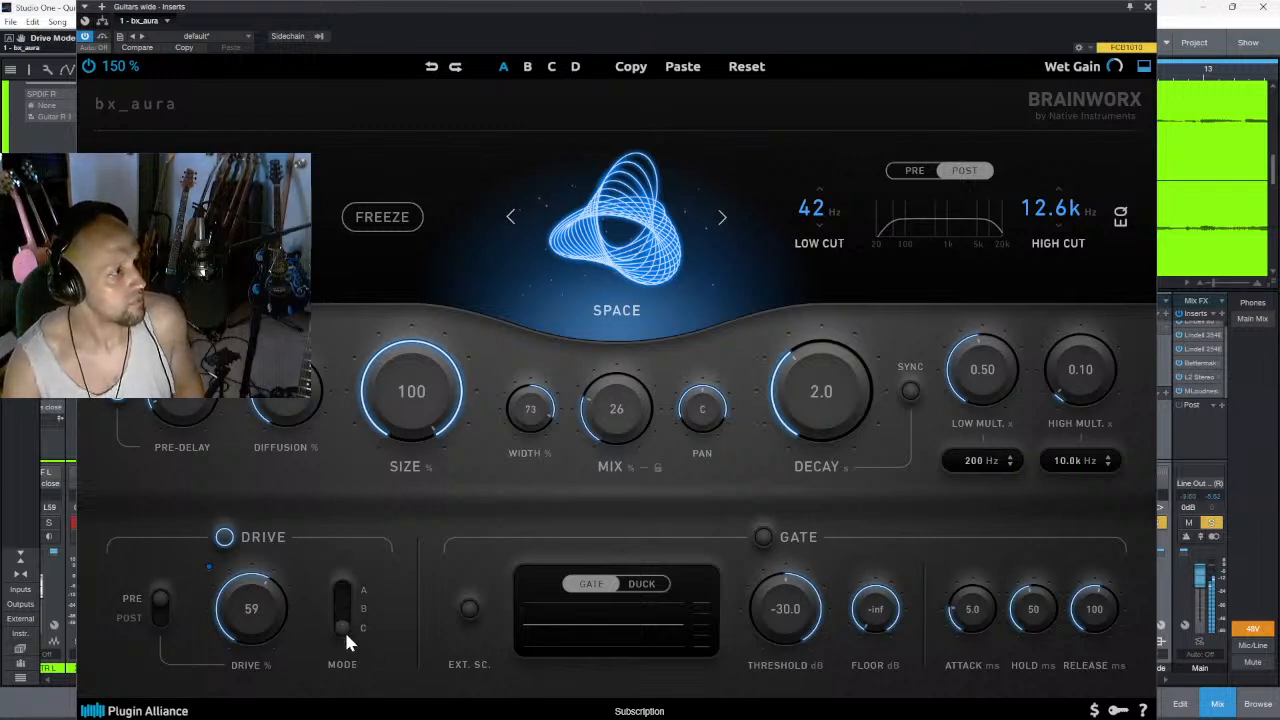
{"action": "left_click", "coordinate": [348, 615]}
{"action": "left_click", "coordinate": [156, 612]}
{"action": "left_click_drag", "start_coordinate": [240, 603], "coordinate": [290, 579]}
{"action": "left_click", "coordinate": [343, 594]}
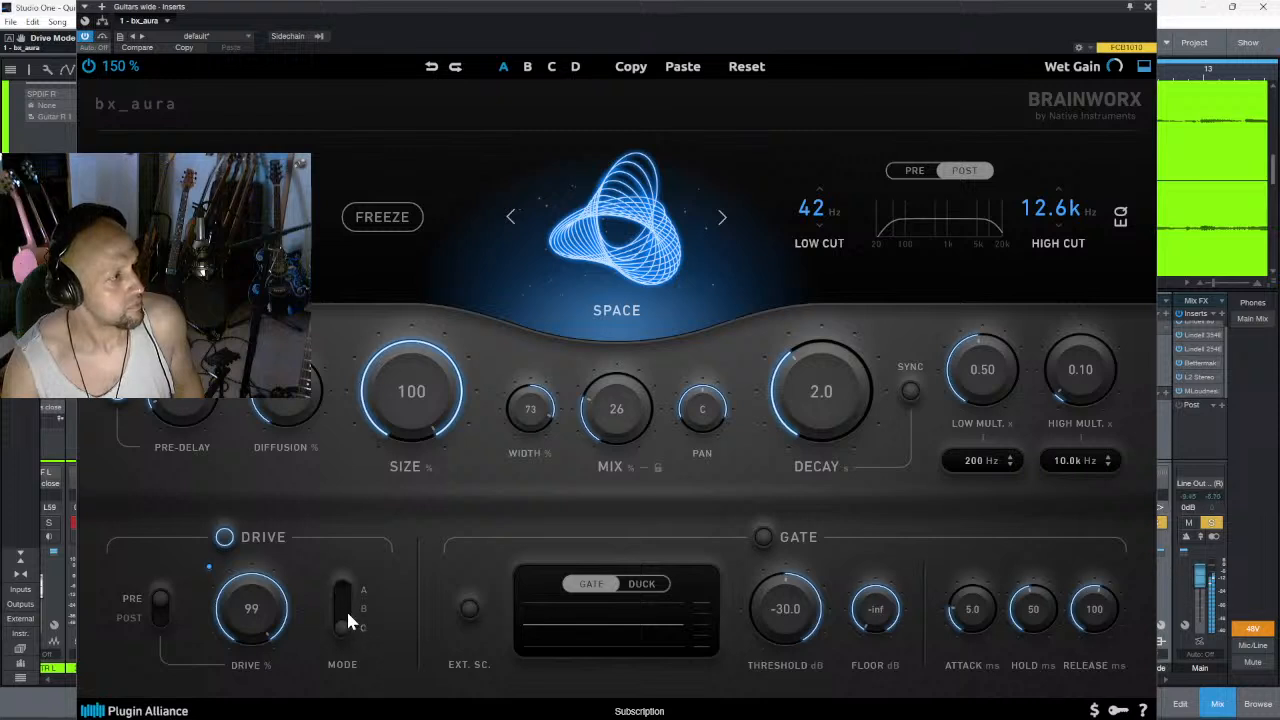
{"action": "left_click_drag", "start_coordinate": [246, 609], "coordinate": [241, 661]}
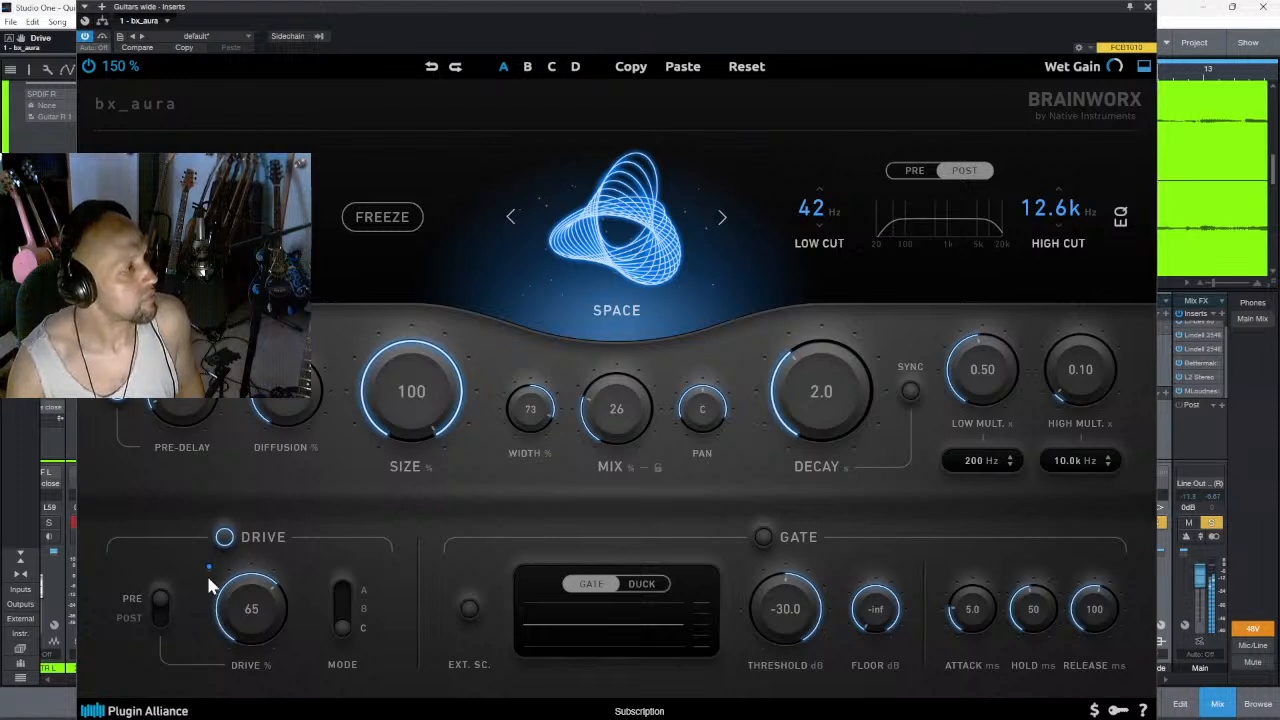
{"action": "left_click", "coordinate": [224, 537]}
- Try a narrower width and an off-centre pan, ending with the width at 100% and the pan at 1 R
{"action": "mouse_move", "coordinate": [530, 412]}
{"action": "left_mouse_down"}
{"action": "mouse_move", "coordinate": [527, 470]}
{"action": "mouse_move", "coordinate": [542, 429]}
{"action": "left_mouse_up"}
{"action": "left_click_drag", "start_coordinate": [702, 427], "coordinate": [714, 455]}
{"action": "left_click_drag", "start_coordinate": [536, 420], "coordinate": [594, 336]}
{"action": "left_click_drag", "start_coordinate": [696, 410], "coordinate": [706, 388]}
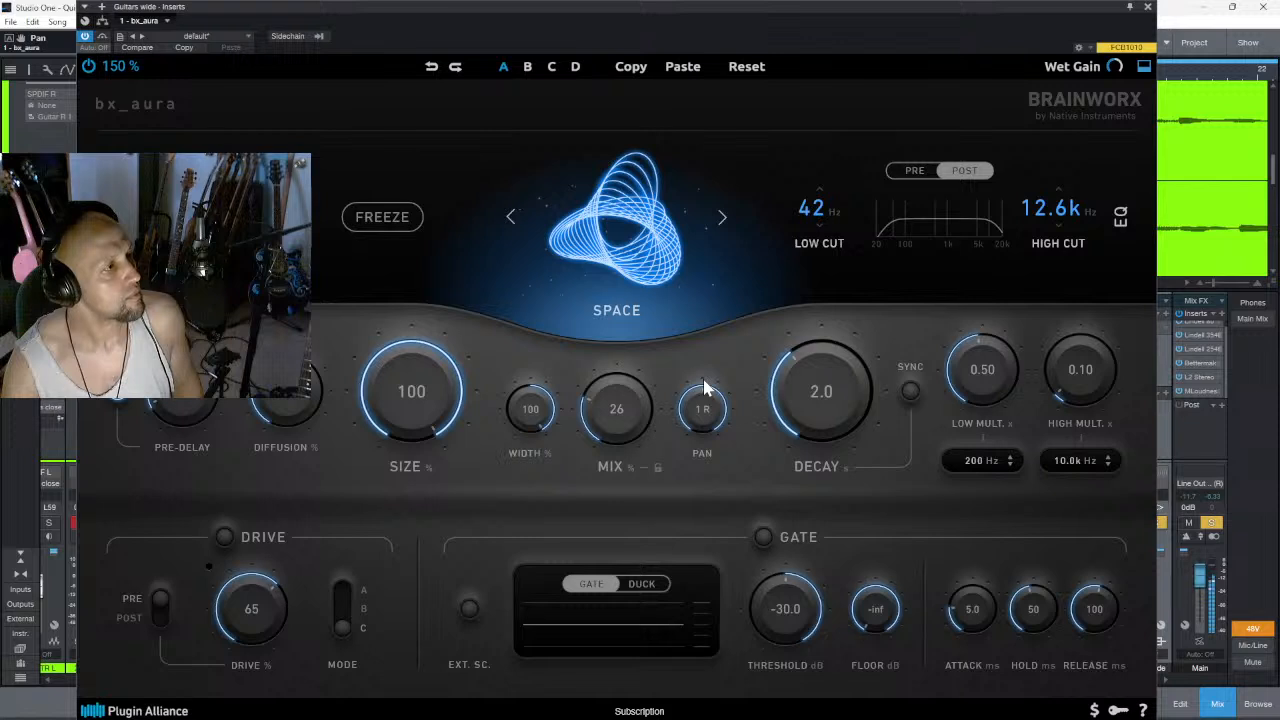
{"action": "left_click_drag", "start_coordinate": [538, 418], "coordinate": [564, 378]}
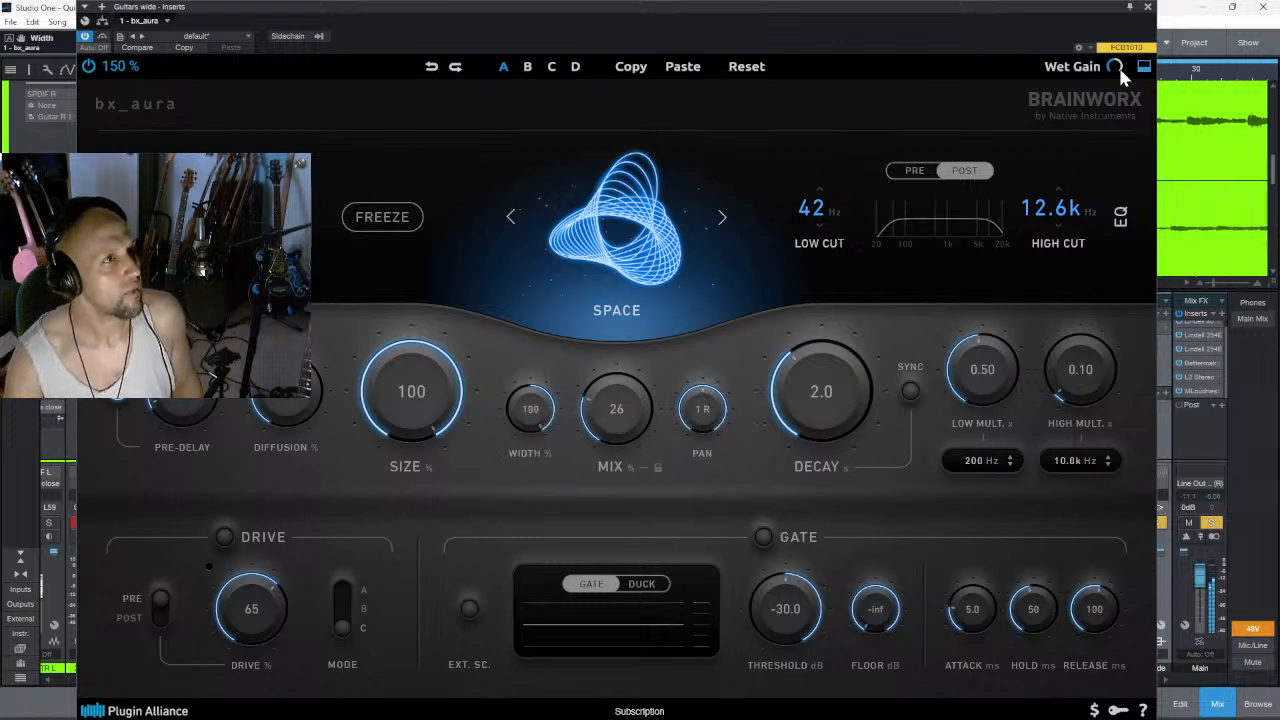
- Collapse the drive and gate section of the bx_aura interface
{"action": "left_click", "coordinate": [1145, 68]}
{"action": "left_click", "coordinate": [1145, 68]}
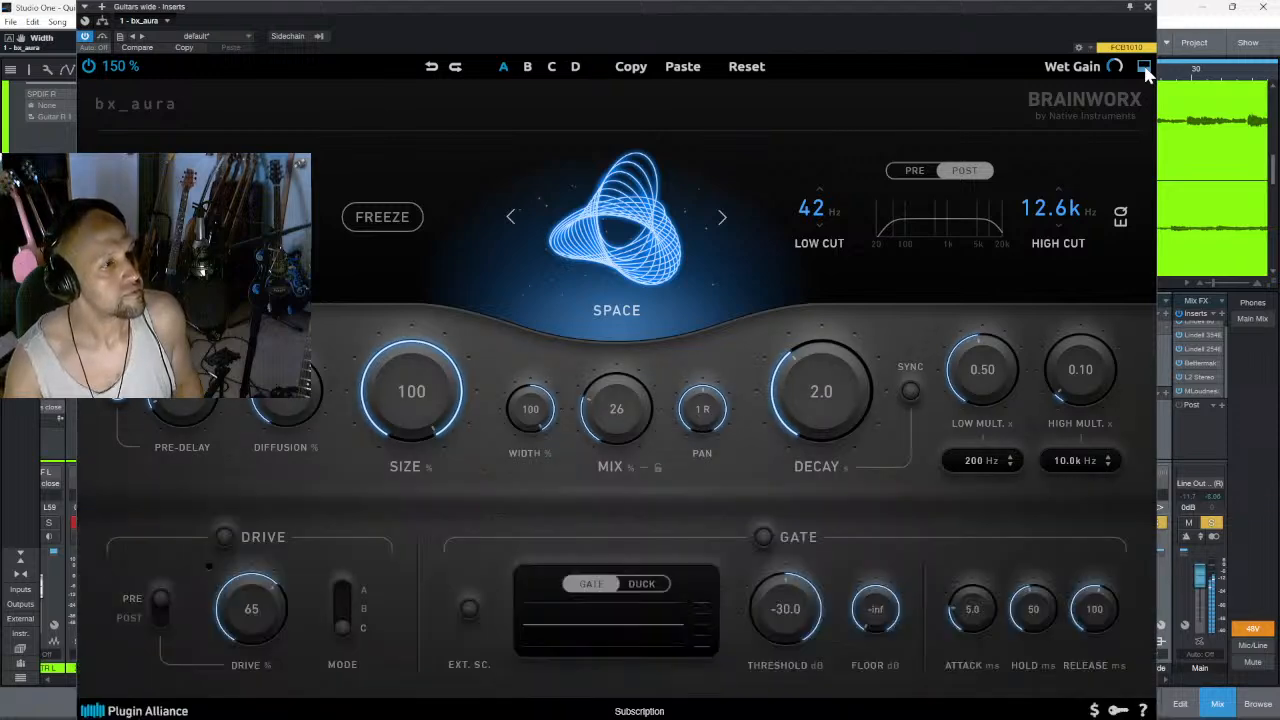
{"action": "left_click", "coordinate": [1145, 68]}
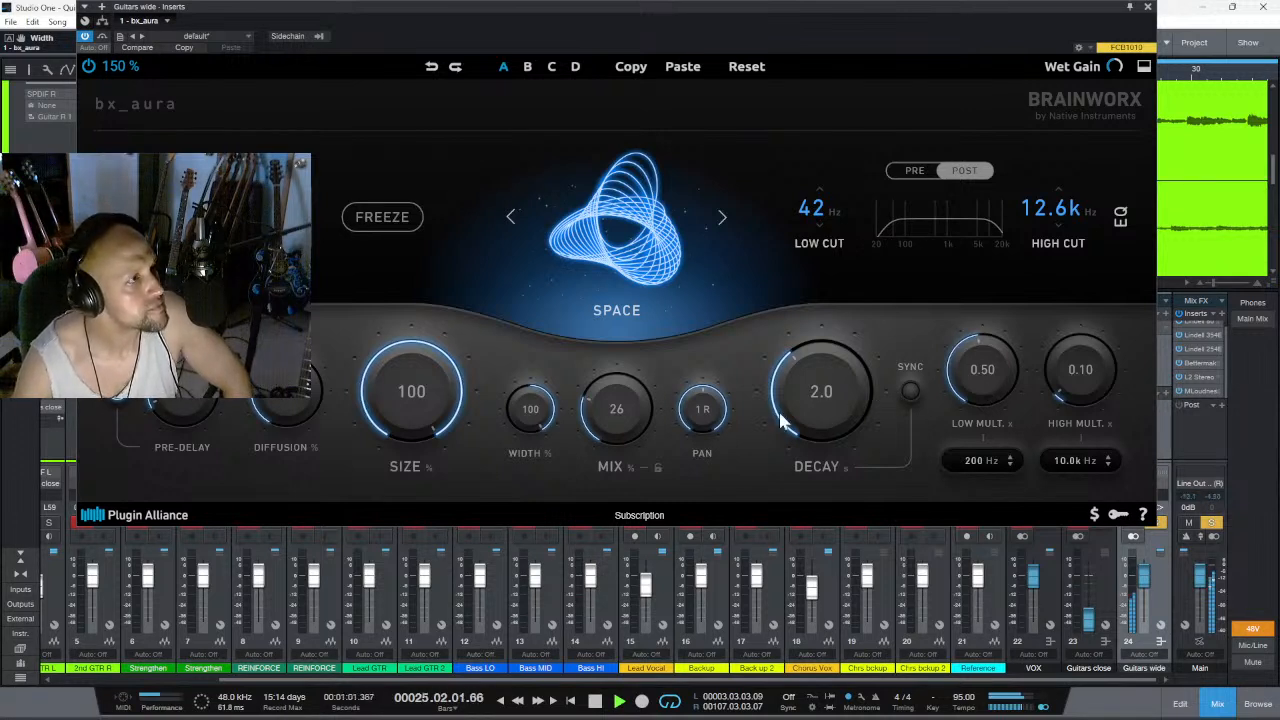
- Audition the Soft reverb algorithm with the mix raised to 67%, and return the mix to 26%
{"action": "left_click", "coordinate": [721, 217]}
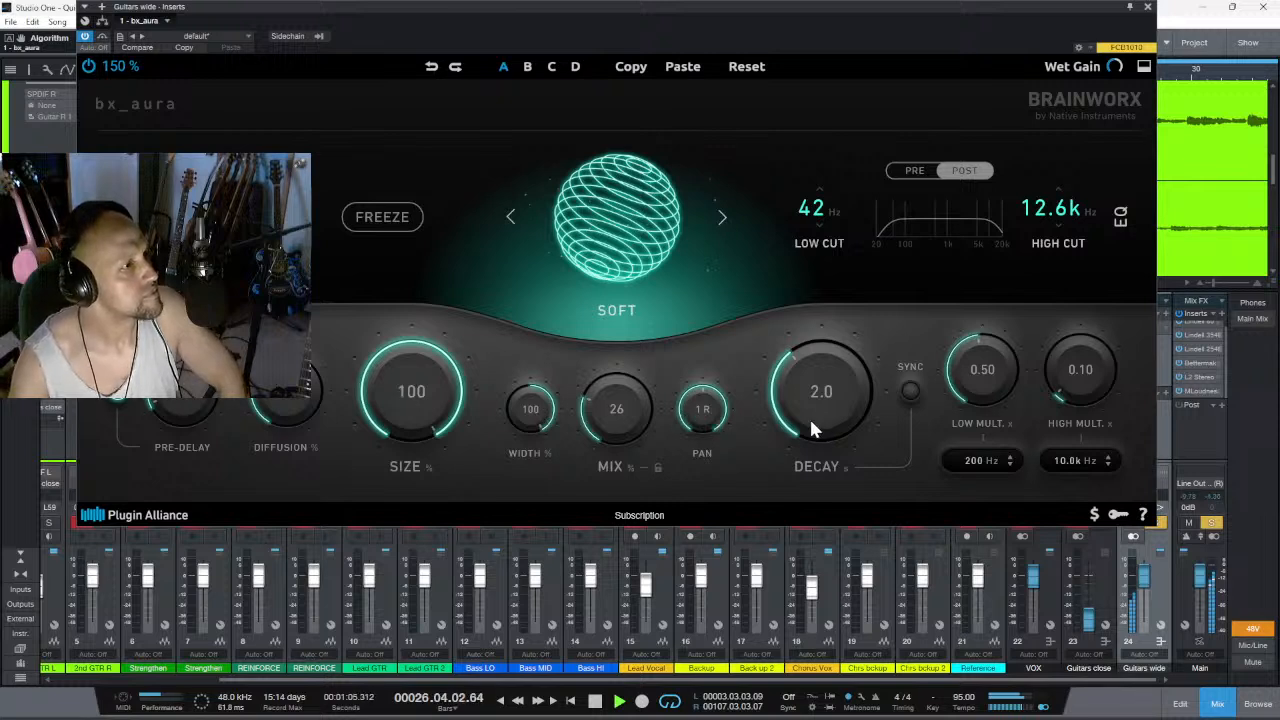
{"action": "left_click_drag", "start_coordinate": [613, 415], "coordinate": [625, 340]}
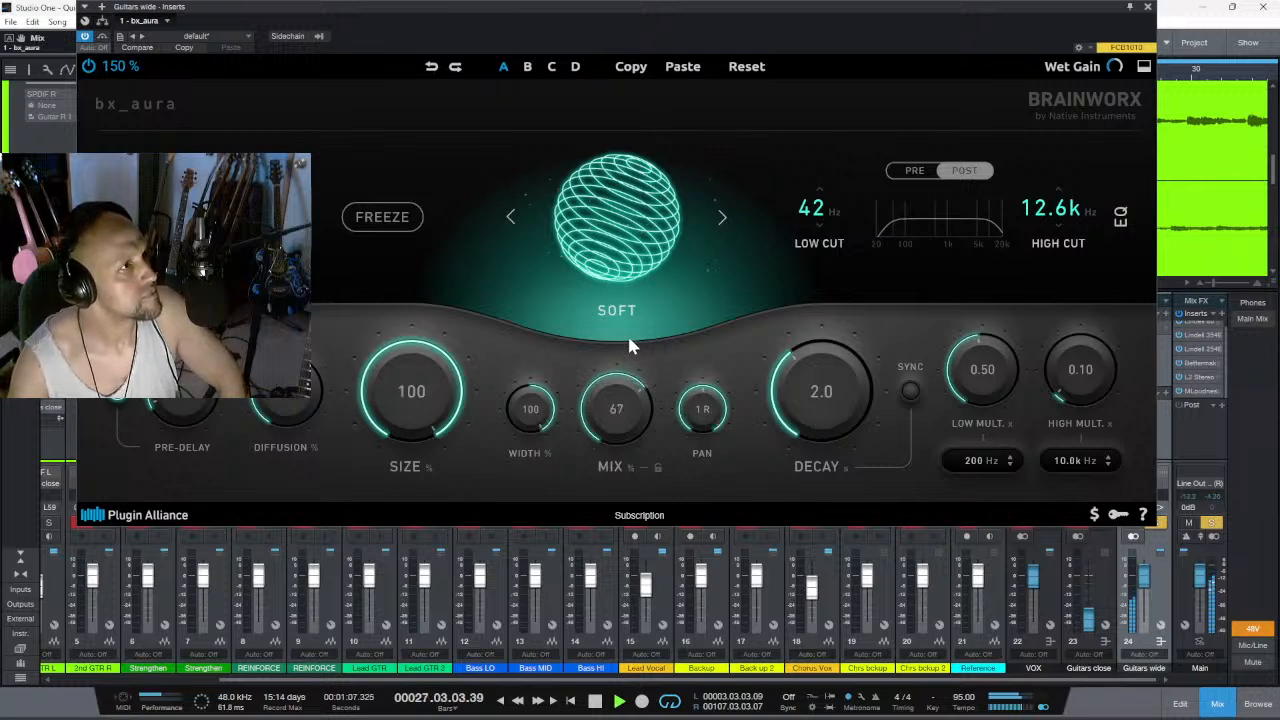
{"action": "left_click_drag", "start_coordinate": [629, 338], "coordinate": [620, 436]}
- Step past the Echoes algorithm to Reverse, try the mix at 99% and 38%, and settle it at 57%
{"action": "left_click", "coordinate": [721, 220]}
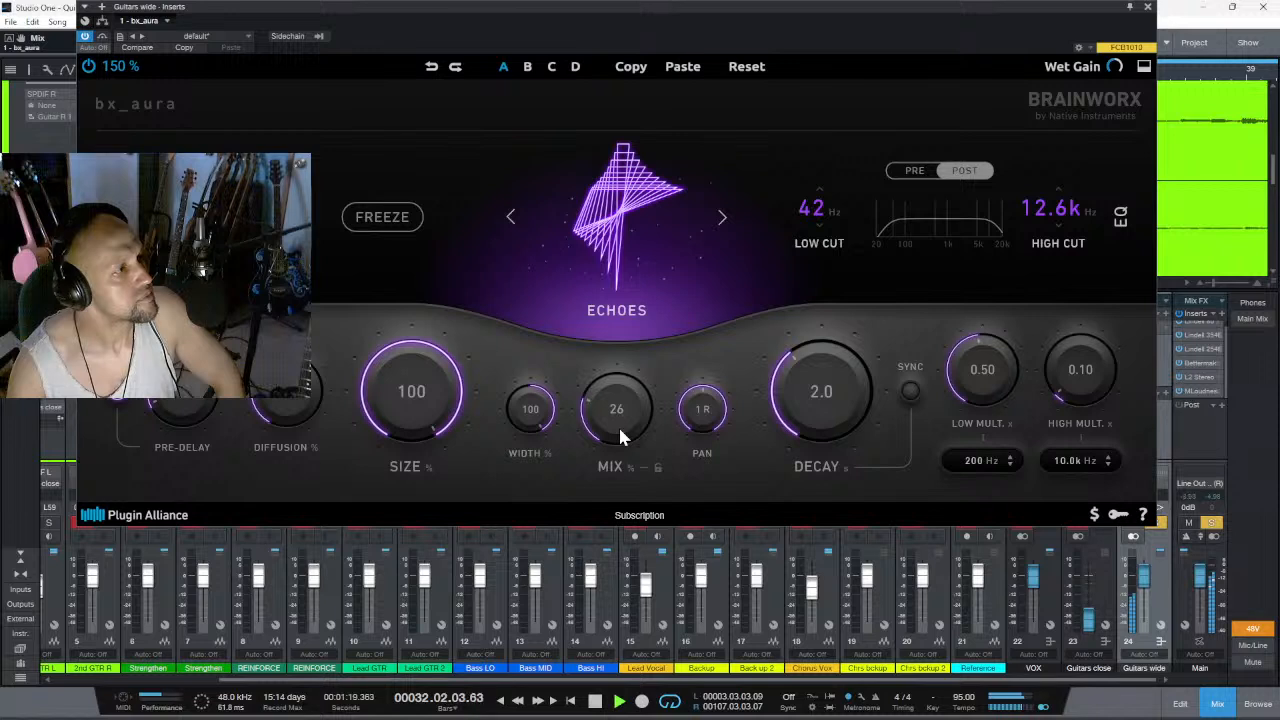
{"action": "left_click", "coordinate": [722, 217]}
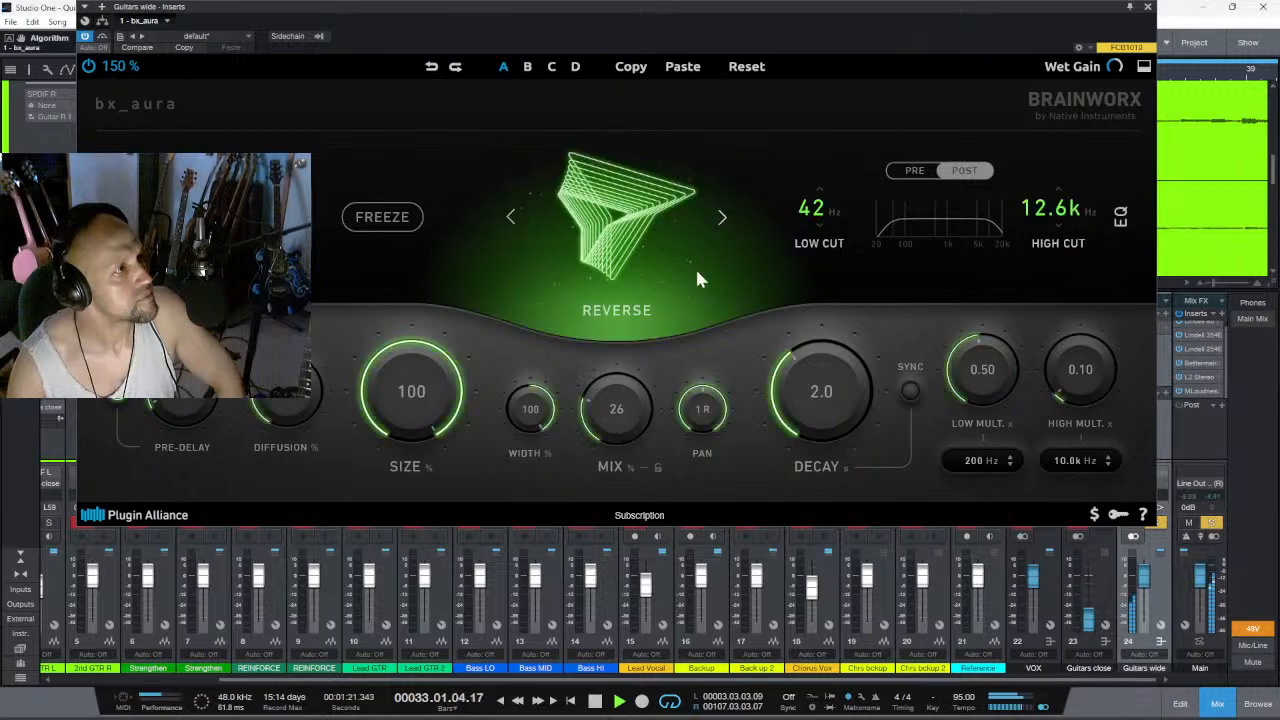
{"action": "left_click_drag", "start_coordinate": [623, 398], "coordinate": [643, 311]}
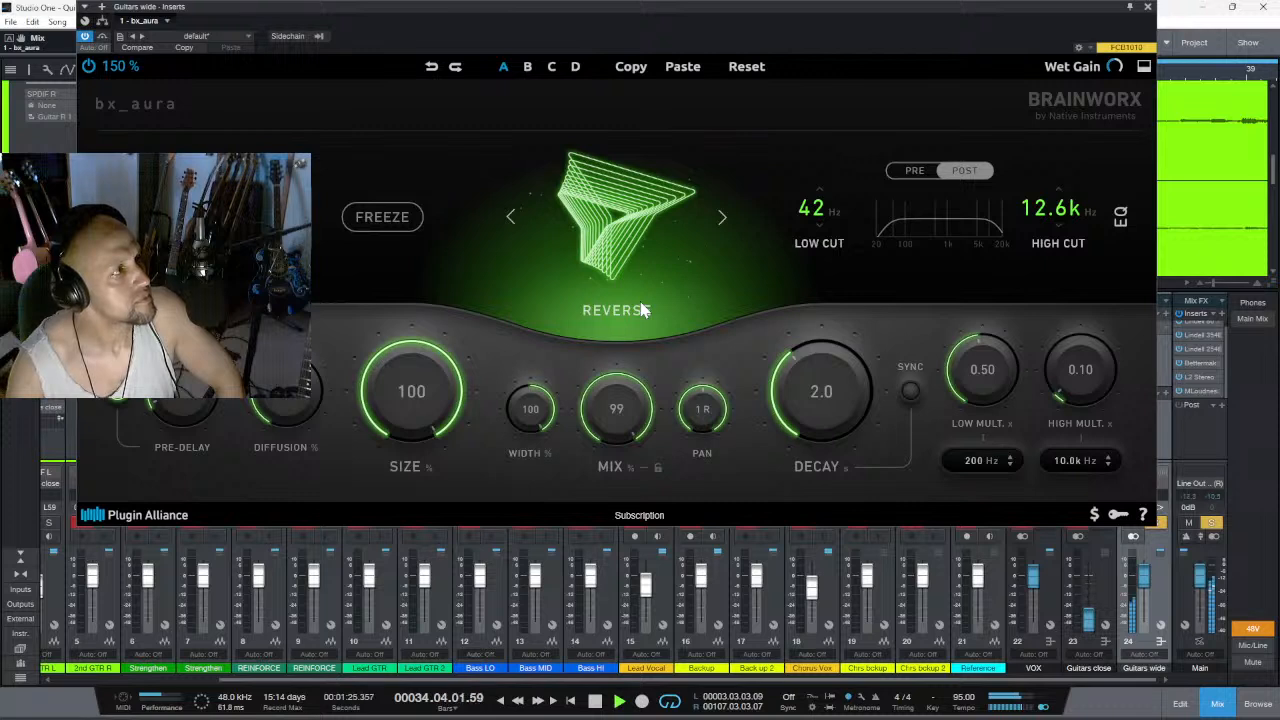
{"action": "left_click_drag", "start_coordinate": [643, 311], "coordinate": [614, 380]}
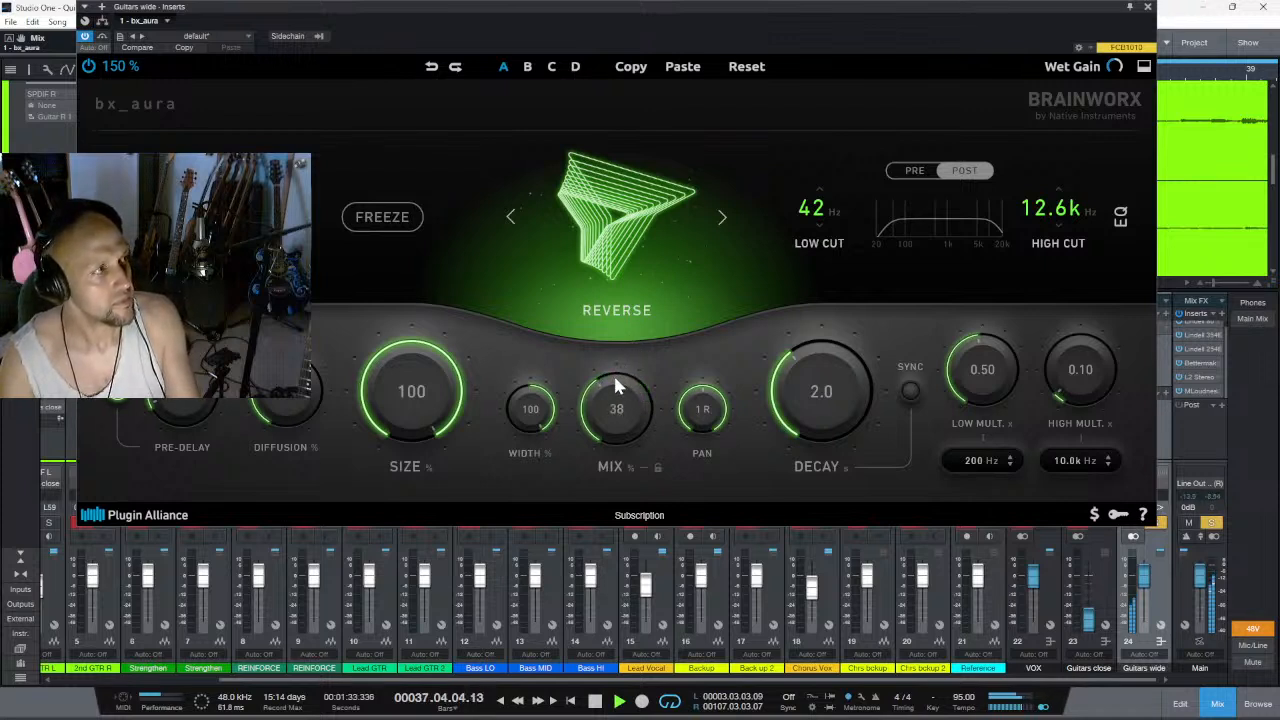
{"action": "left_click_drag", "start_coordinate": [614, 380], "coordinate": [631, 377]}
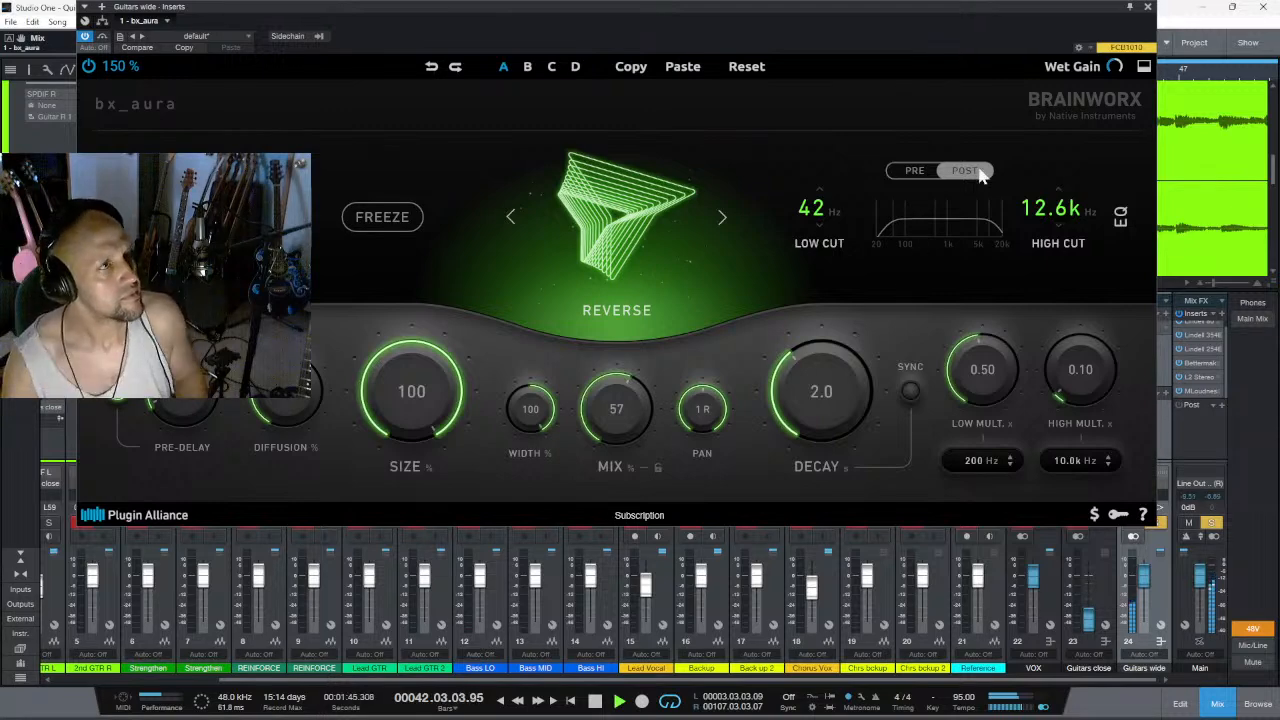
- Close the bx_aura window and take the Guitar L 2 channel out of solo
{"action": "left_click", "coordinate": [1147, 7]}
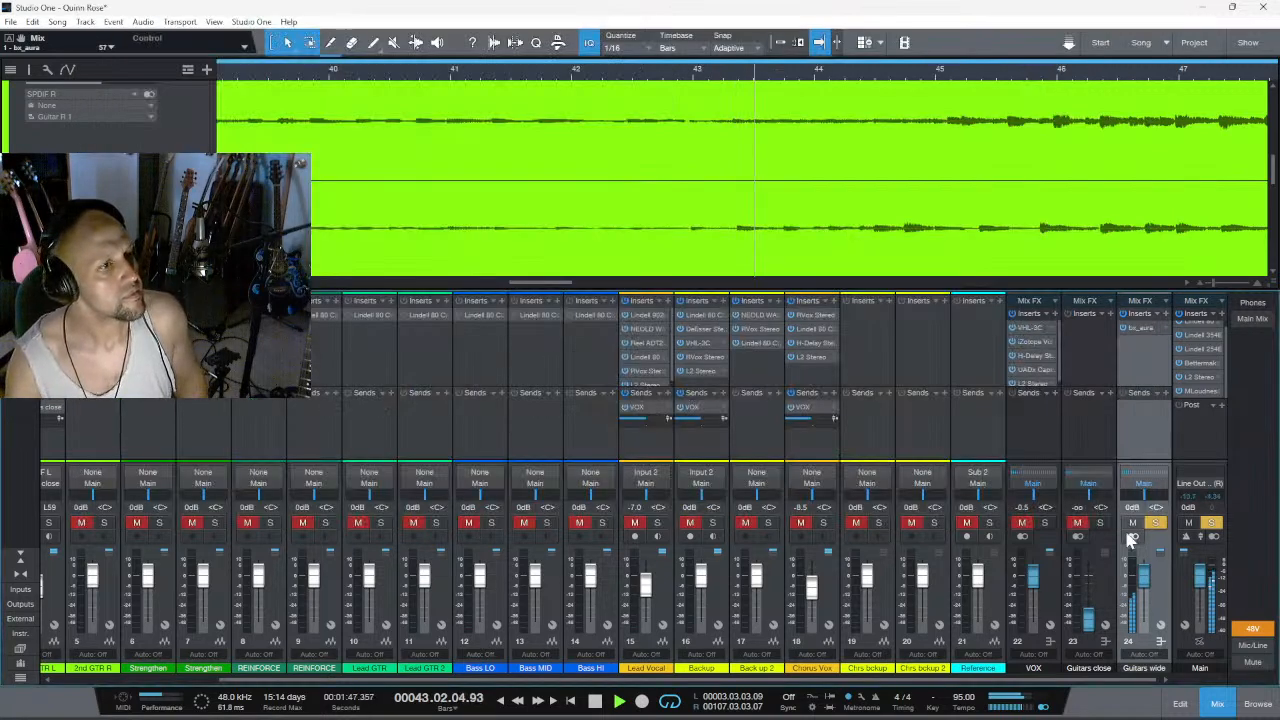
{"action": "left_click", "coordinate": [131, 681]}
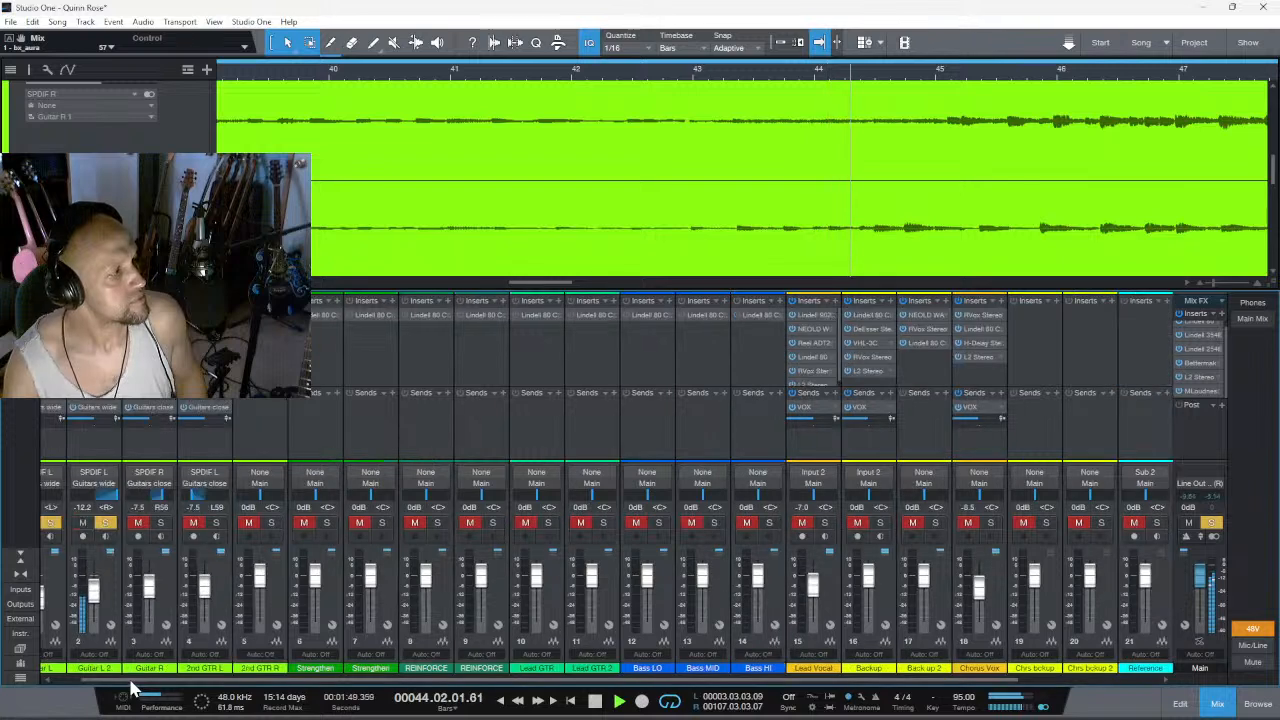
{"action": "left_click", "coordinate": [105, 523]}
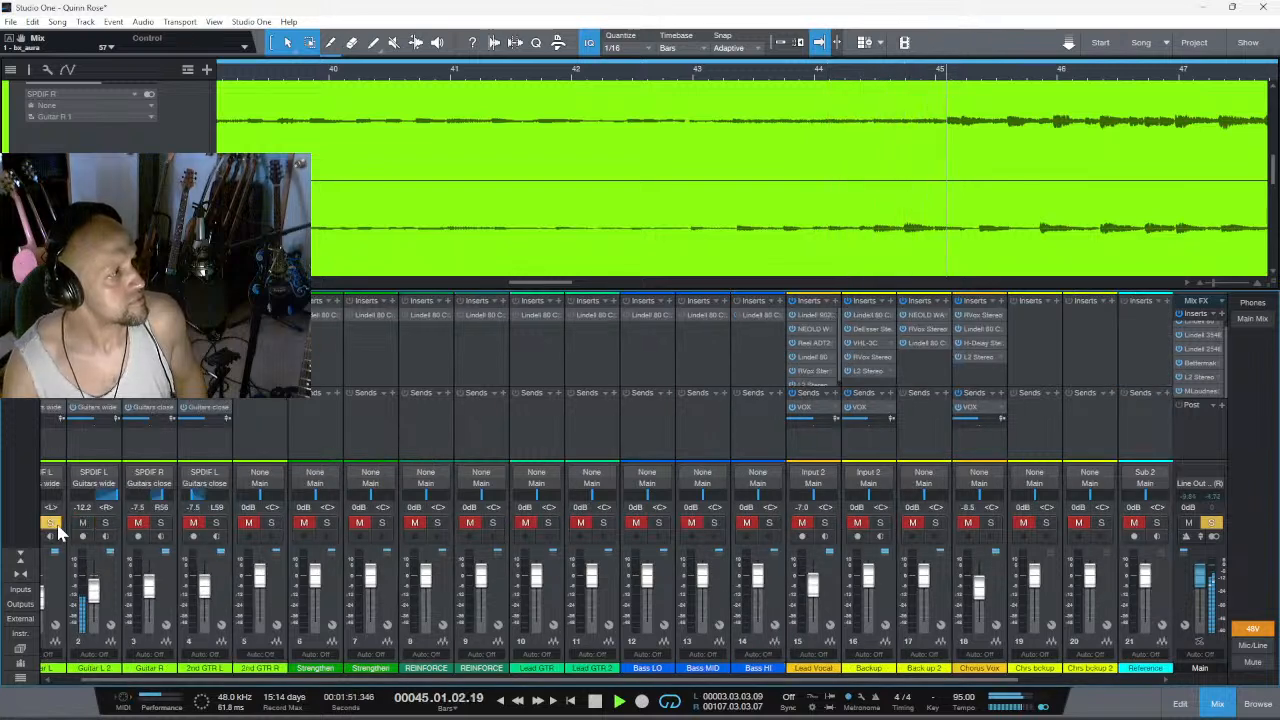
- Reopen the bx_aura reverb inserted on the Guitars wide effect channel
{"action": "left_click", "coordinate": [1045, 682]}
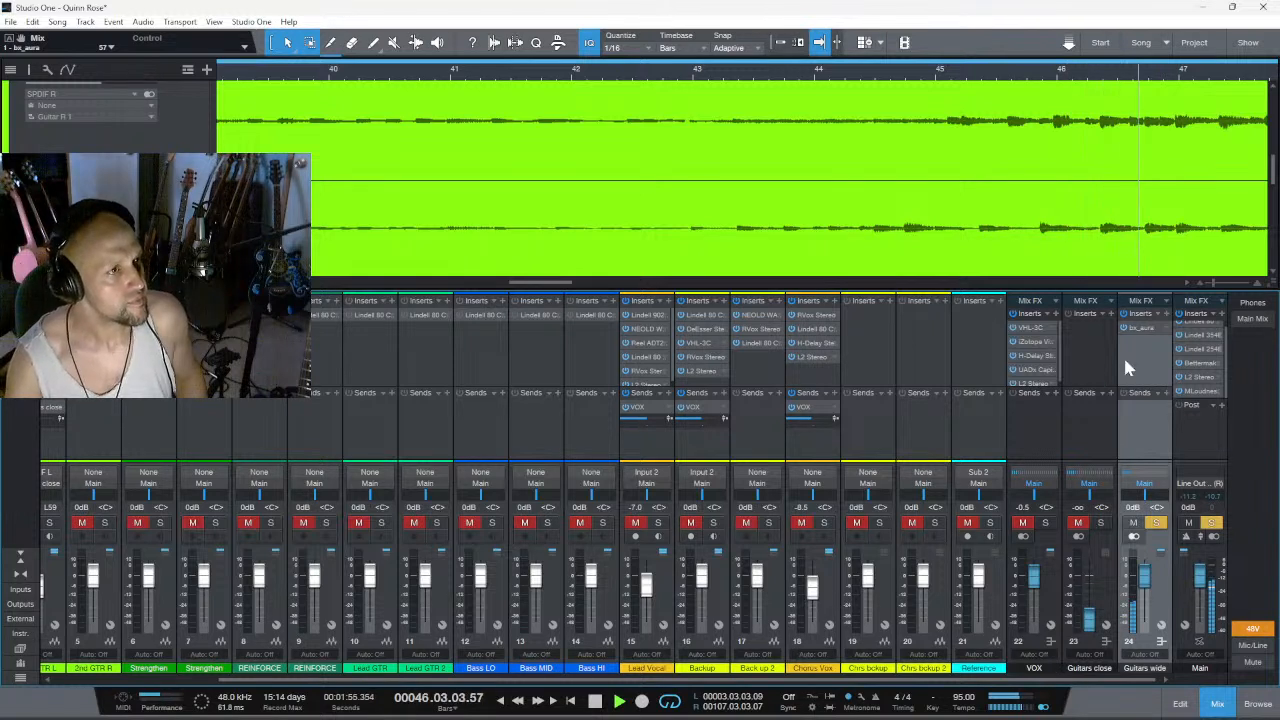
{"action": "left_click", "coordinate": [1147, 338]}
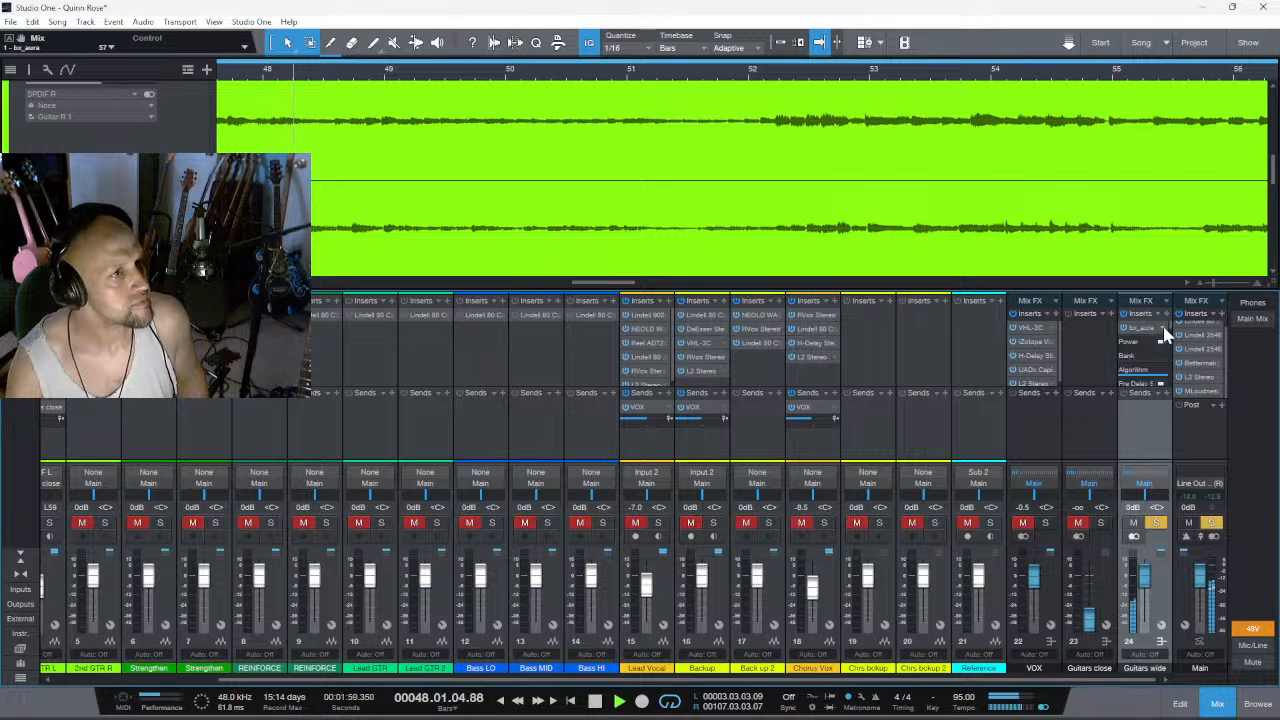
{"action": "right_click", "coordinate": [1148, 332]}
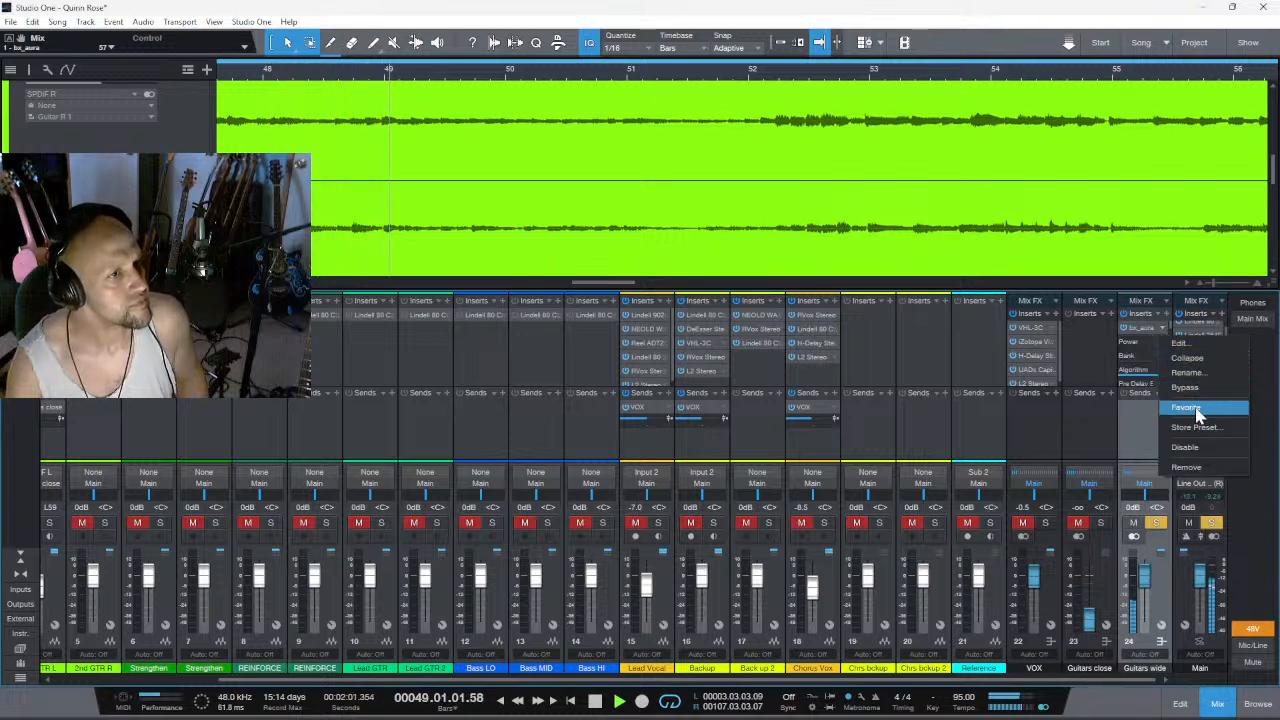
{"action": "left_click", "coordinate": [1176, 342]}
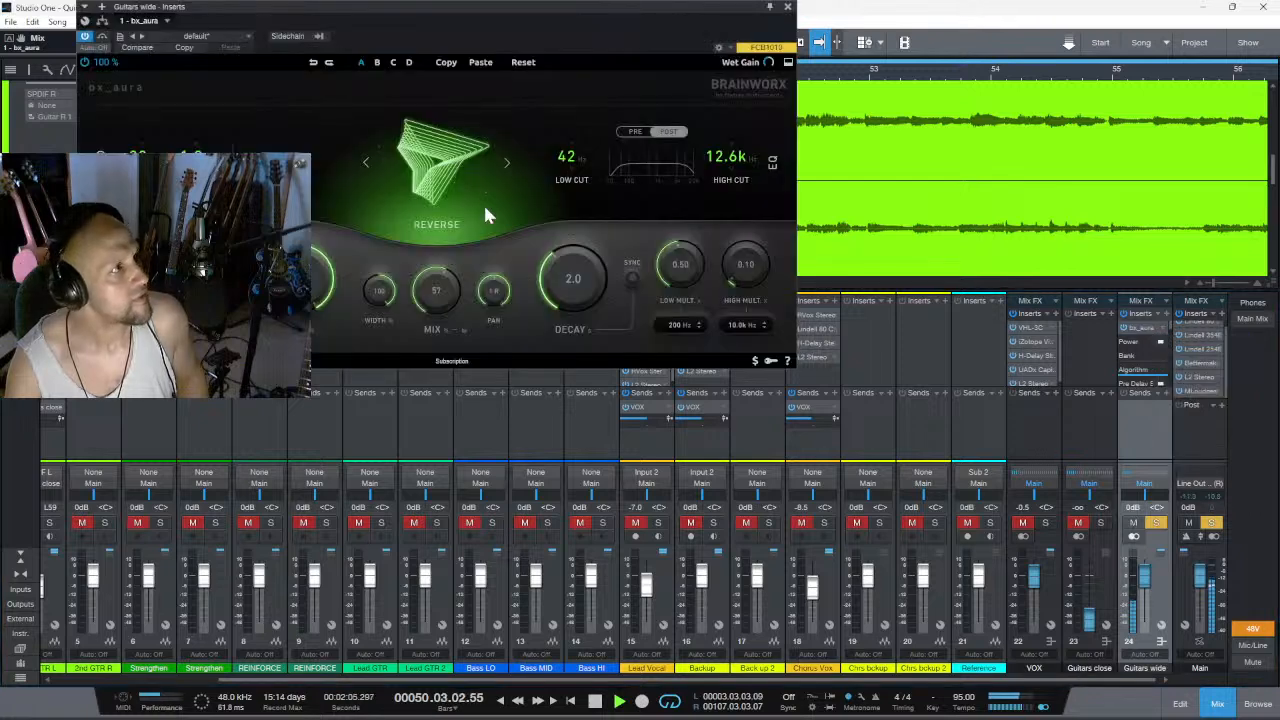
- Try the reverb mix at 31%, raise it to 90%, and narrow the width to 46%
{"action": "mouse_move", "coordinate": [432, 289]}
{"action": "left_mouse_down"}
{"action": "mouse_move", "coordinate": [445, 250]}
{"action": "mouse_move", "coordinate": [430, 296]}
{"action": "left_mouse_up"}
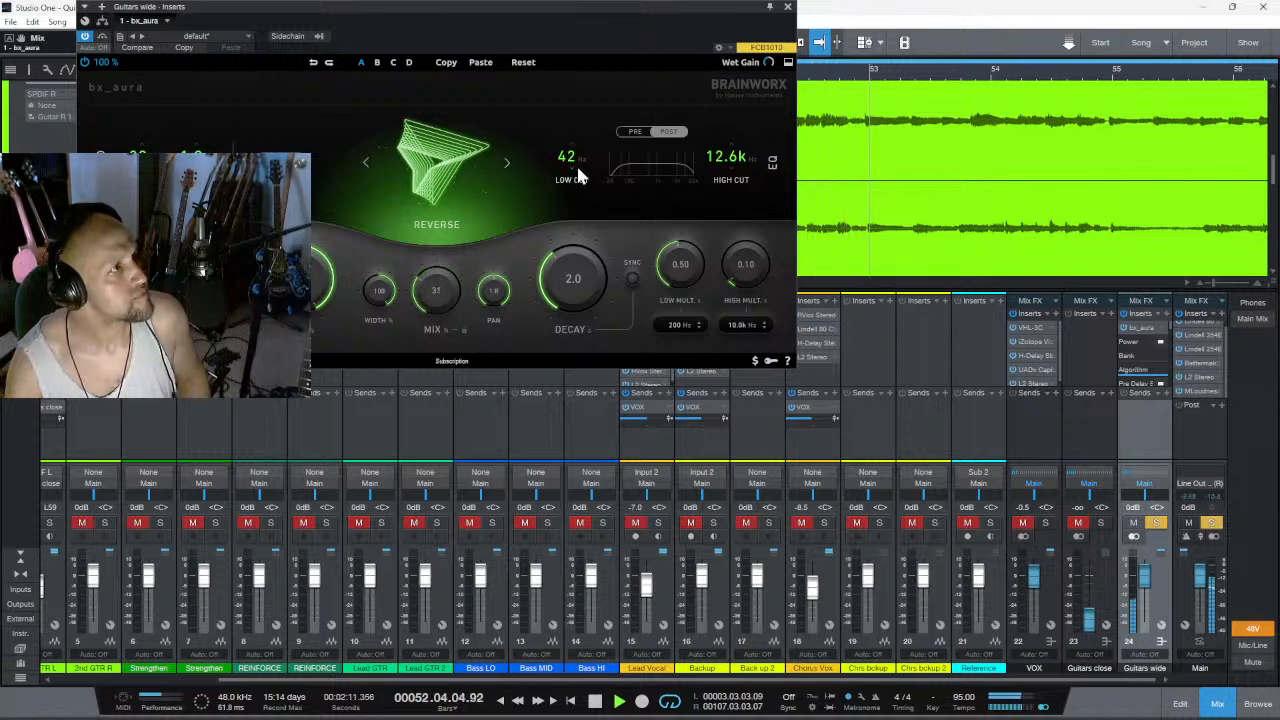
{"action": "left_click_drag", "start_coordinate": [379, 291], "coordinate": [452, 243]}
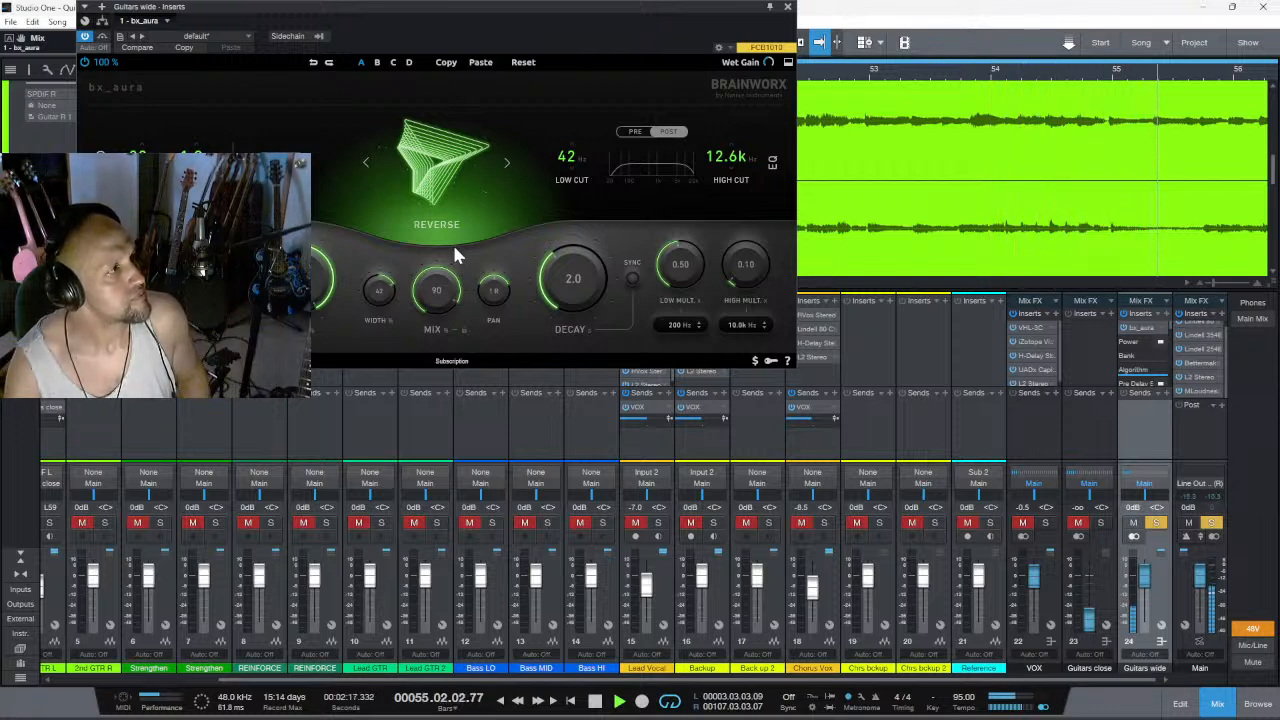
{"action": "left_click_drag", "start_coordinate": [379, 291], "coordinate": [404, 310]}
- Turn the reverb size down to its minimum, audition the decay at 100, and lower it to 0.40
{"action": "left_click_drag", "start_coordinate": [314, 280], "coordinate": [306, 335]}
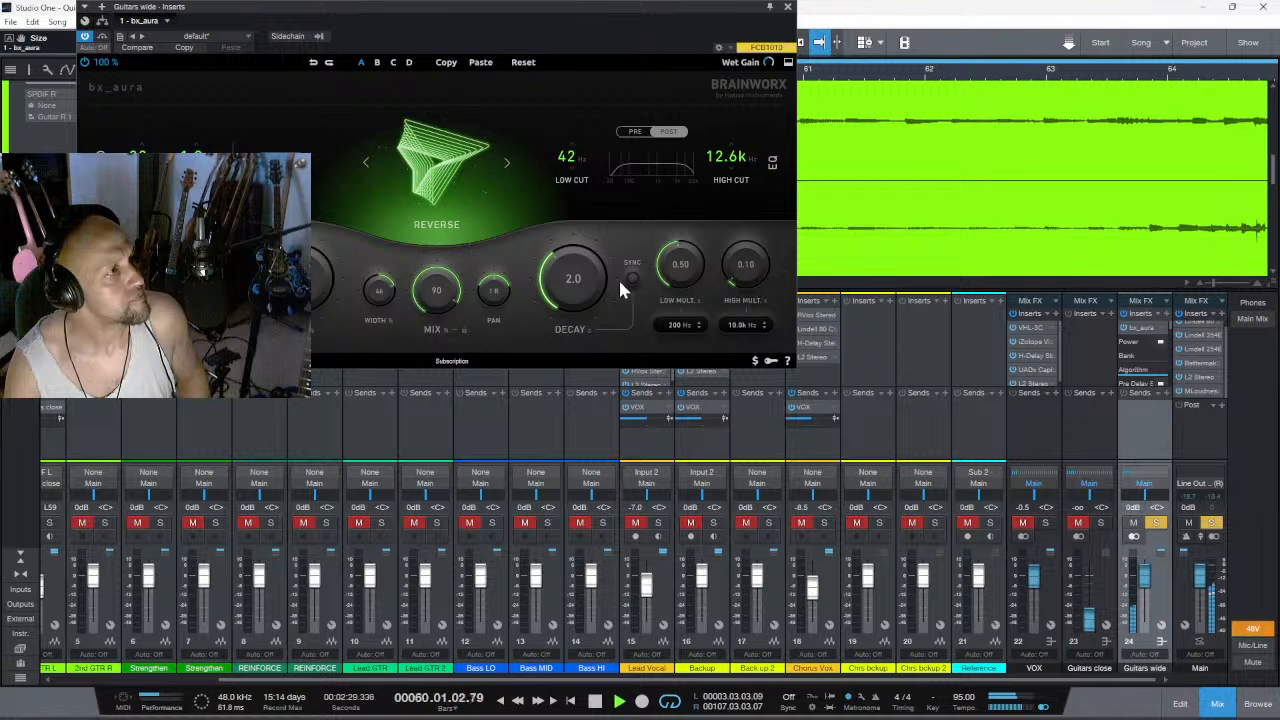
{"action": "left_click_drag", "start_coordinate": [577, 282], "coordinate": [588, 176]}
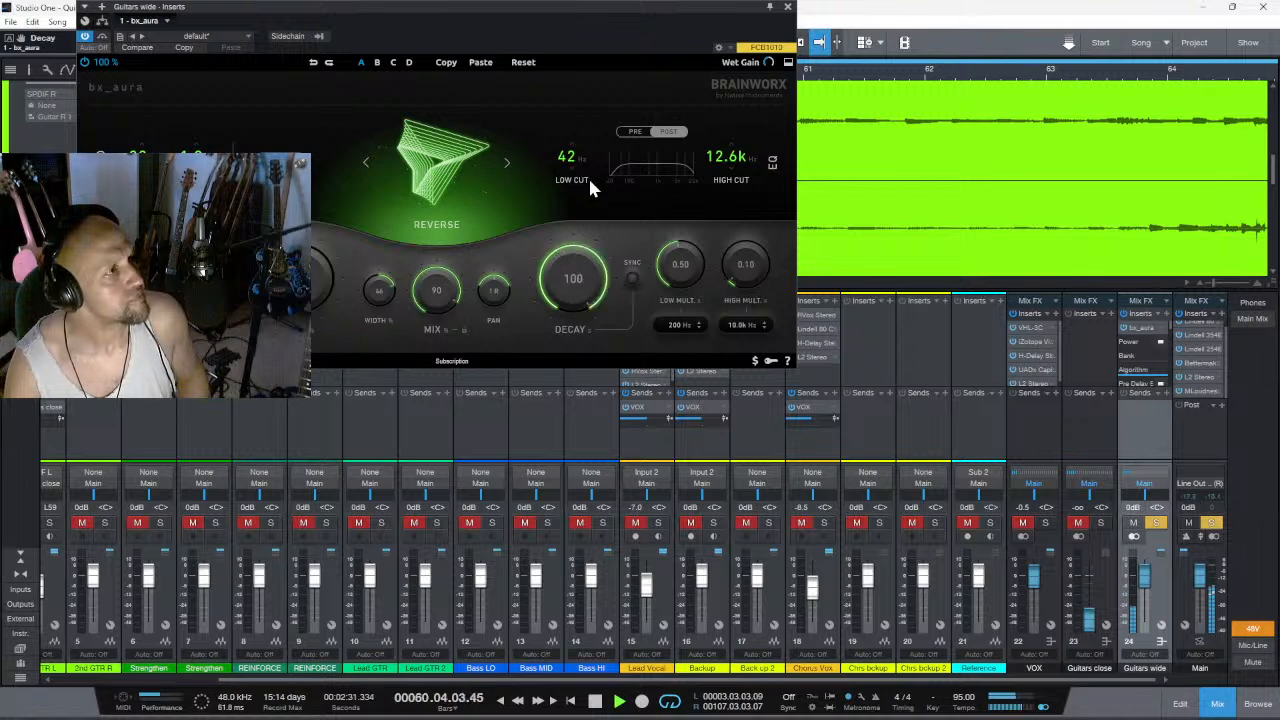
{"action": "left_click_drag", "start_coordinate": [580, 268], "coordinate": [562, 344]}
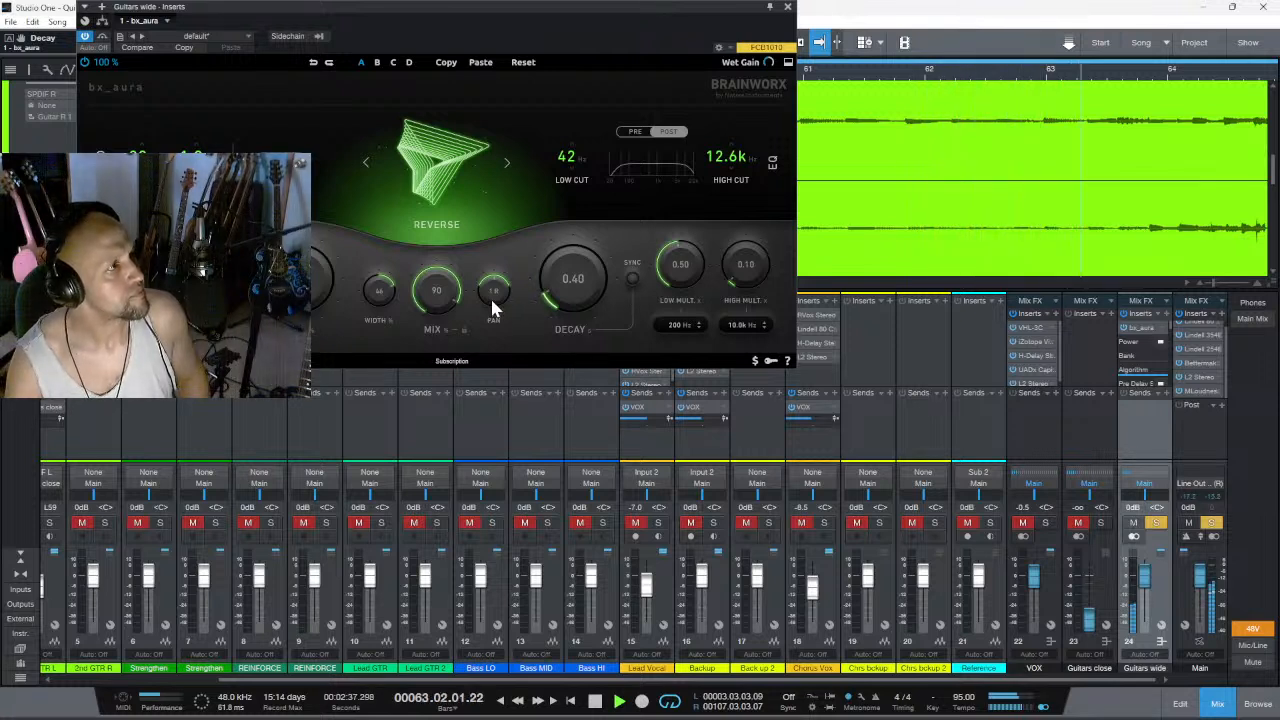
- Sync the reverb decay to the tempo at 1/4 and raise the mix to 100%
{"action": "left_click", "coordinate": [630, 277]}
{"action": "left_click_drag", "start_coordinate": [572, 322], "coordinate": [572, 327]}
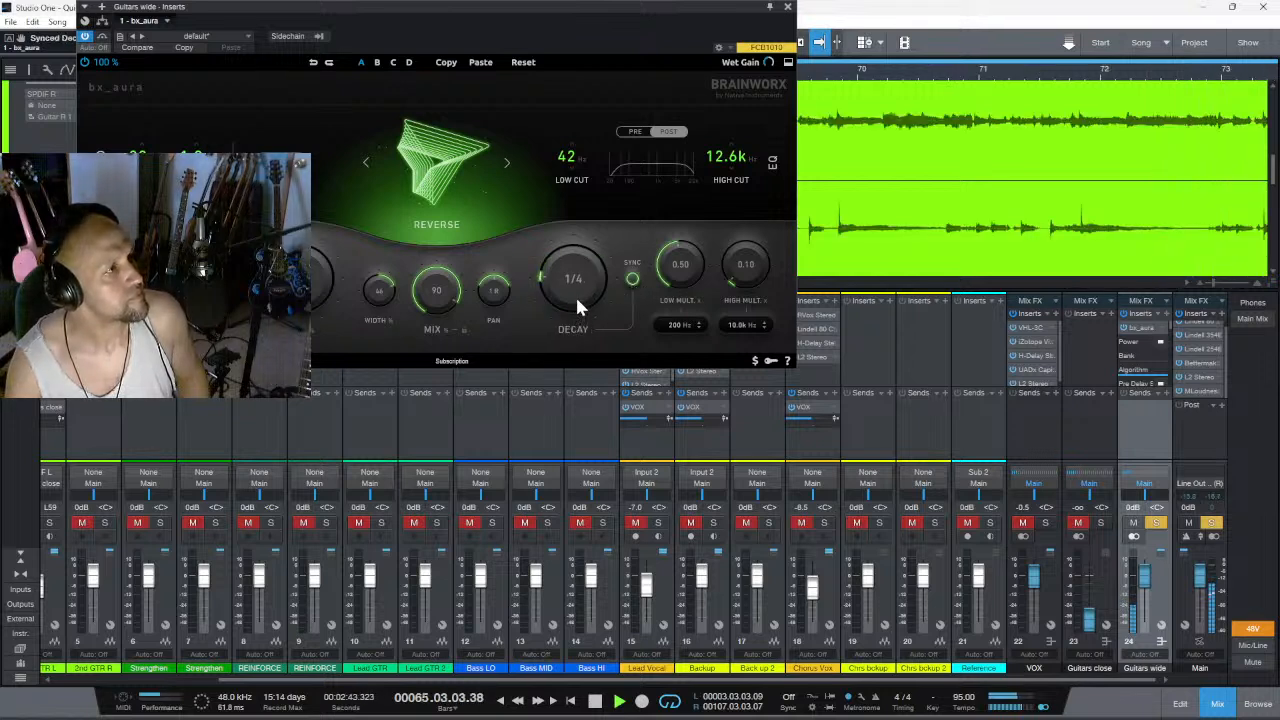
{"action": "left_click_drag", "start_coordinate": [448, 295], "coordinate": [450, 286]}
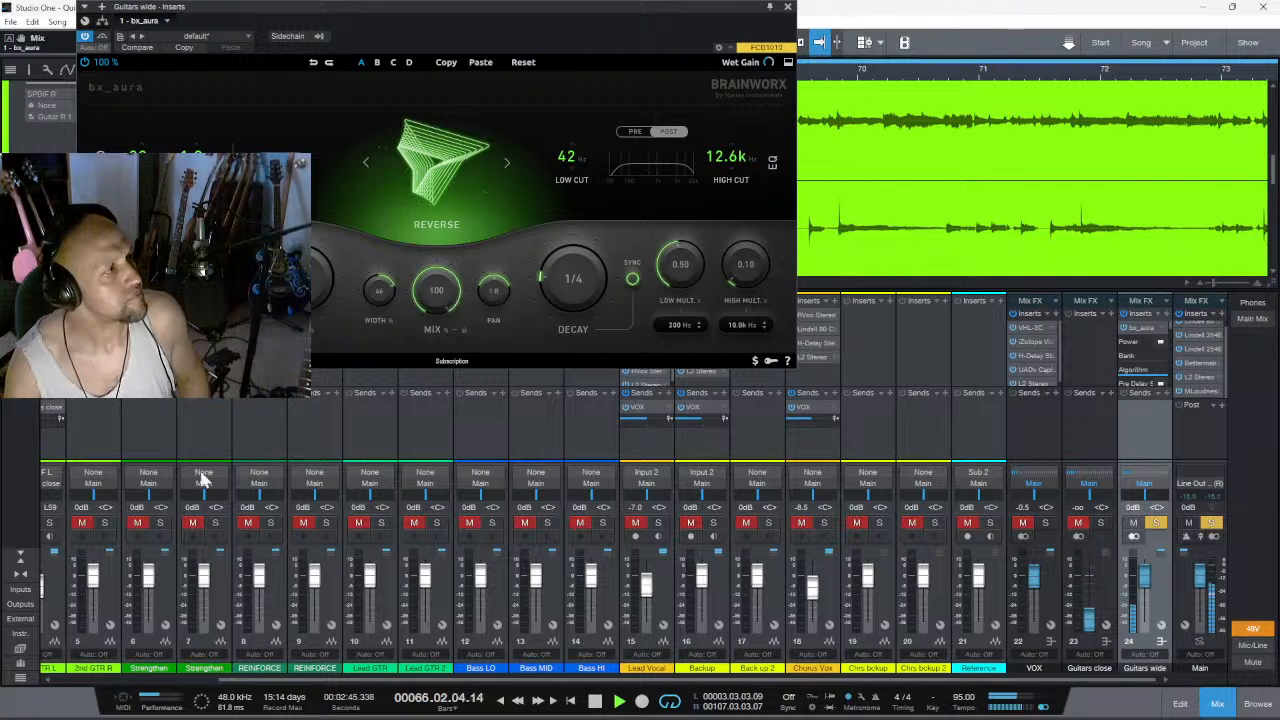
- Close the bx_aura window, return to the first guitar channels in the mixer, and stop playback
{"action": "left_click", "coordinate": [59, 680]}
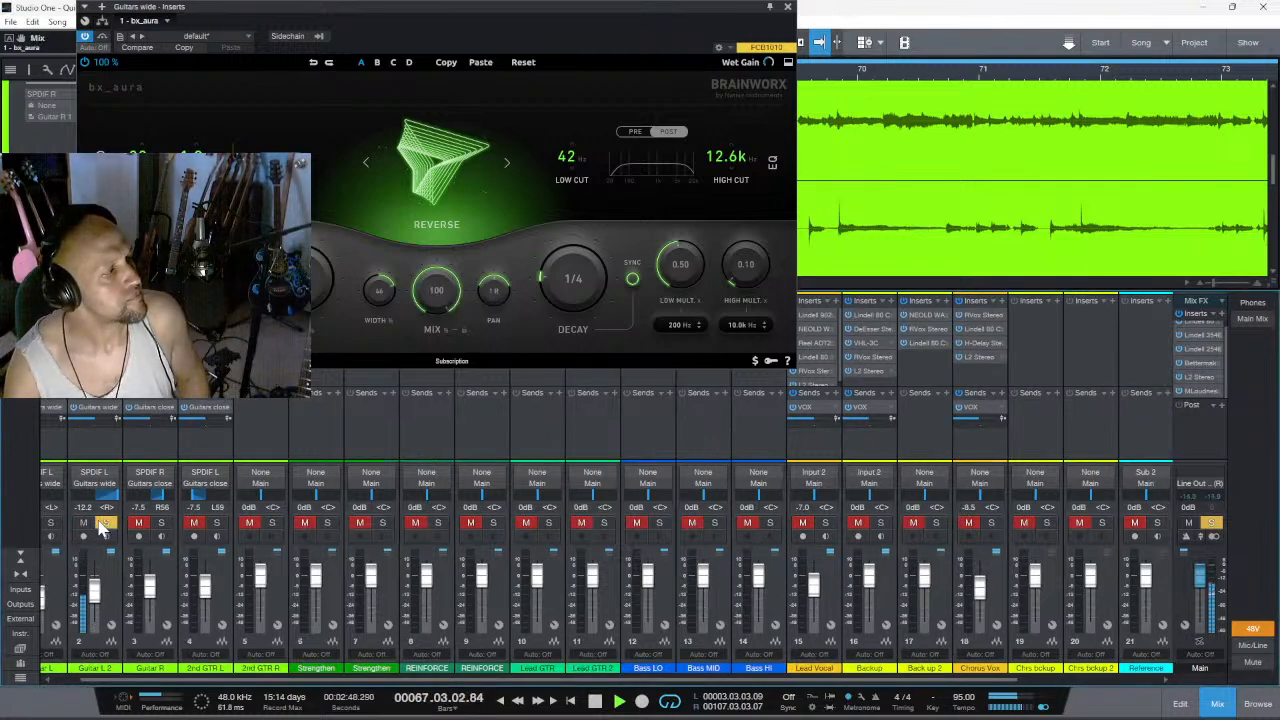
{"action": "left_click", "coordinate": [63, 683]}
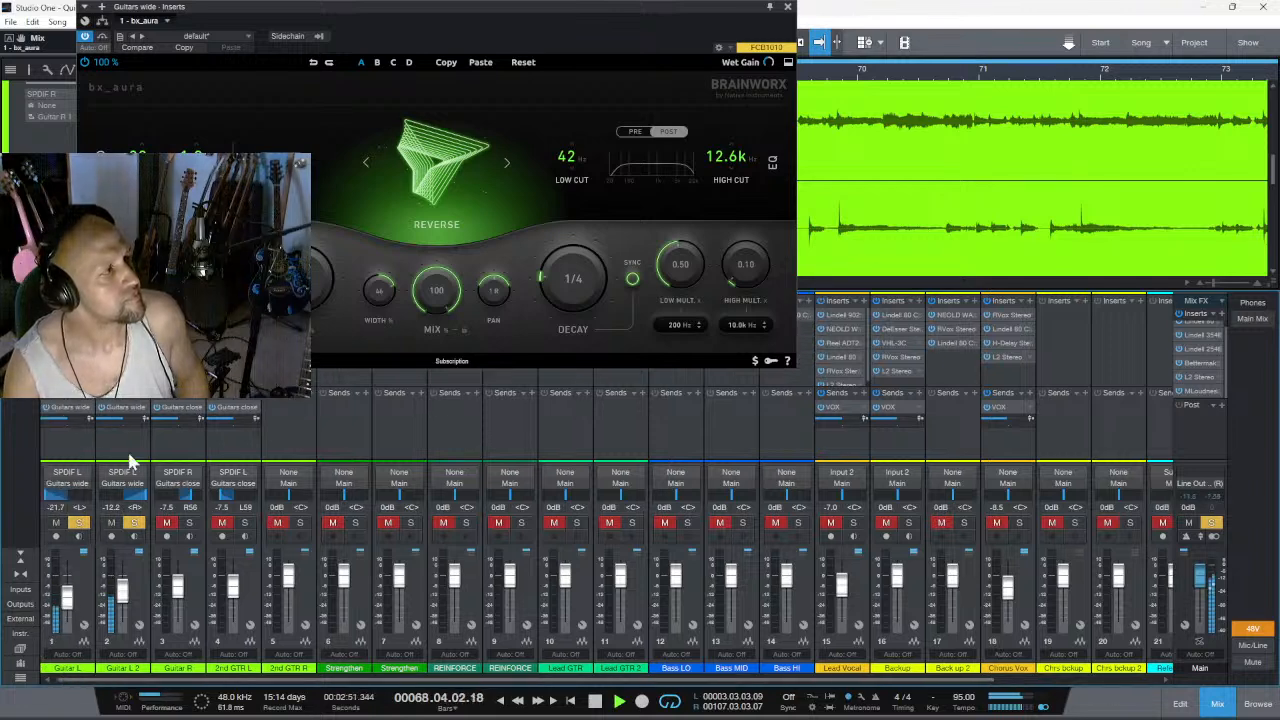
{"action": "left_click", "coordinate": [787, 7]}
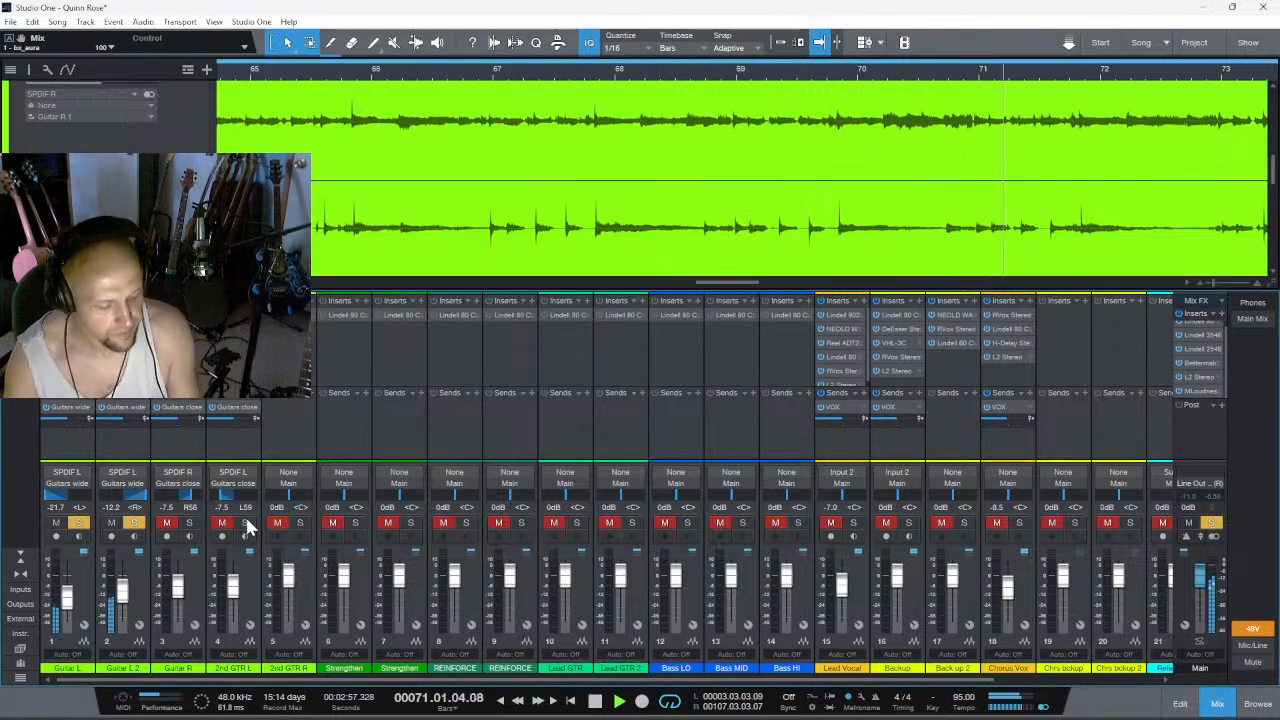
{"action": "key", "text": "space"}
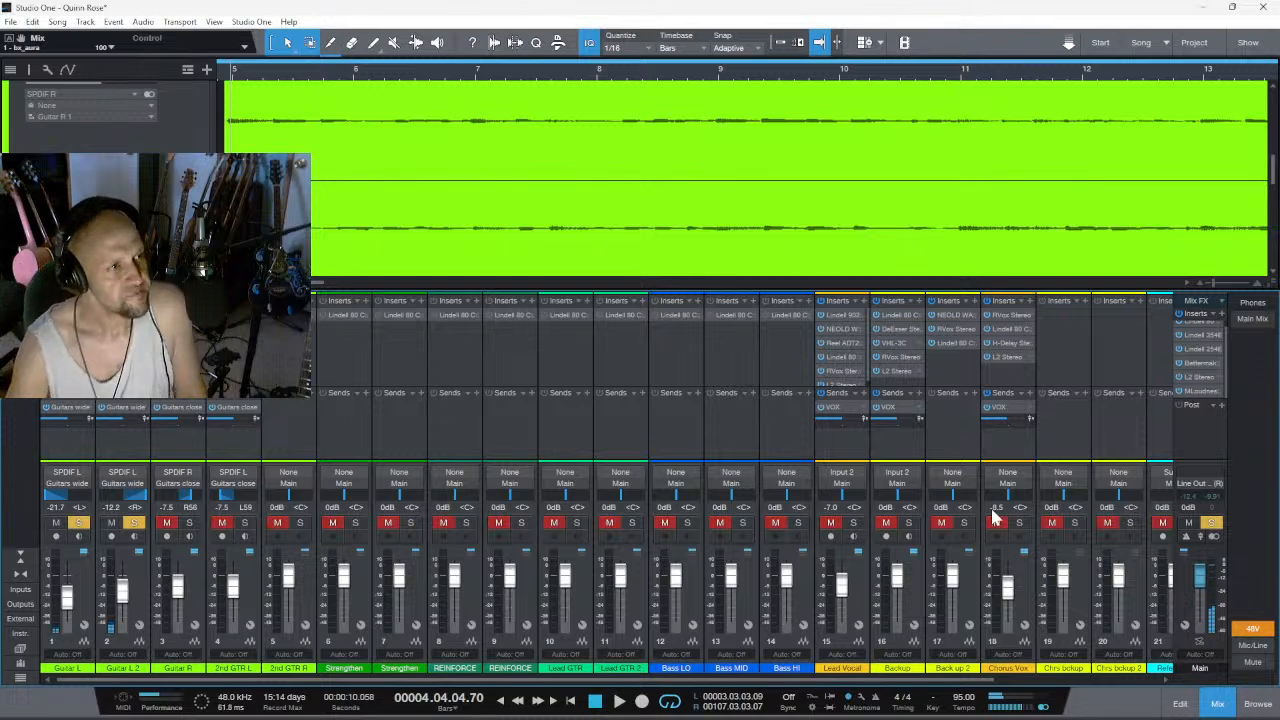